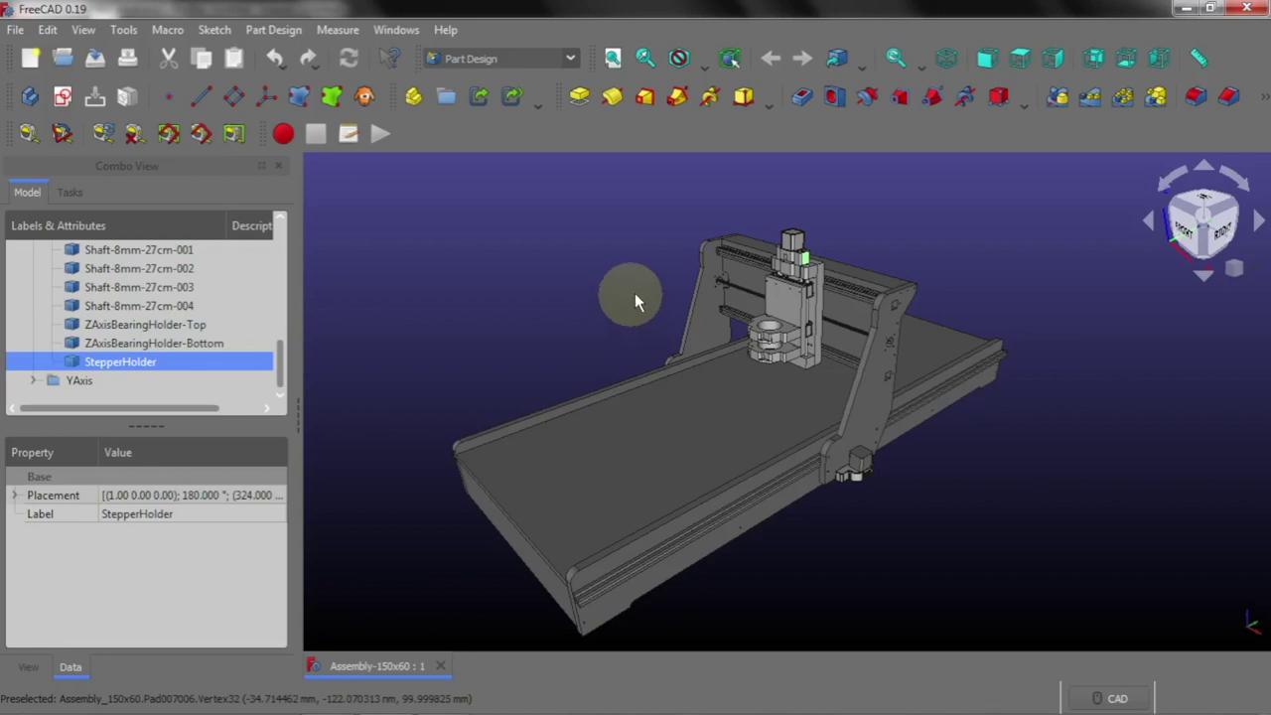
Create a new empty document, Unnamed1, from the File menu
scroll(805, 250, up, 2)
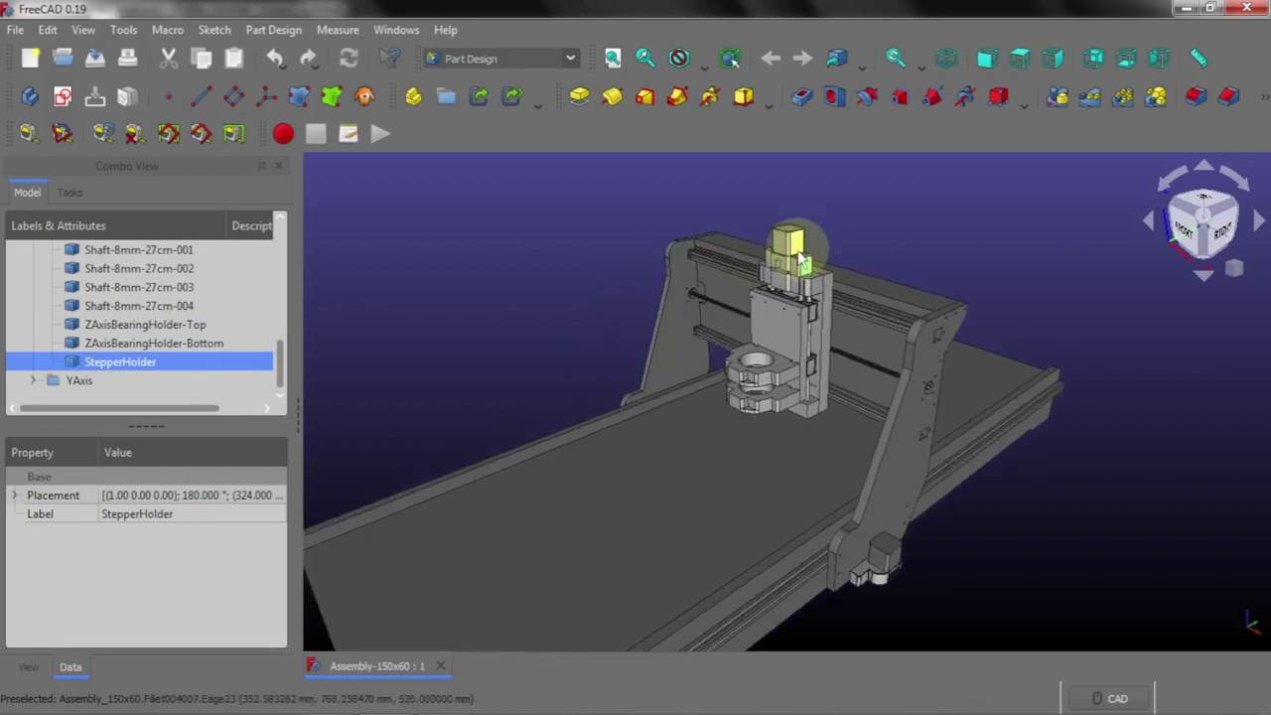
scroll(802, 258, up, 2)
scroll(798, 273, up, 2)
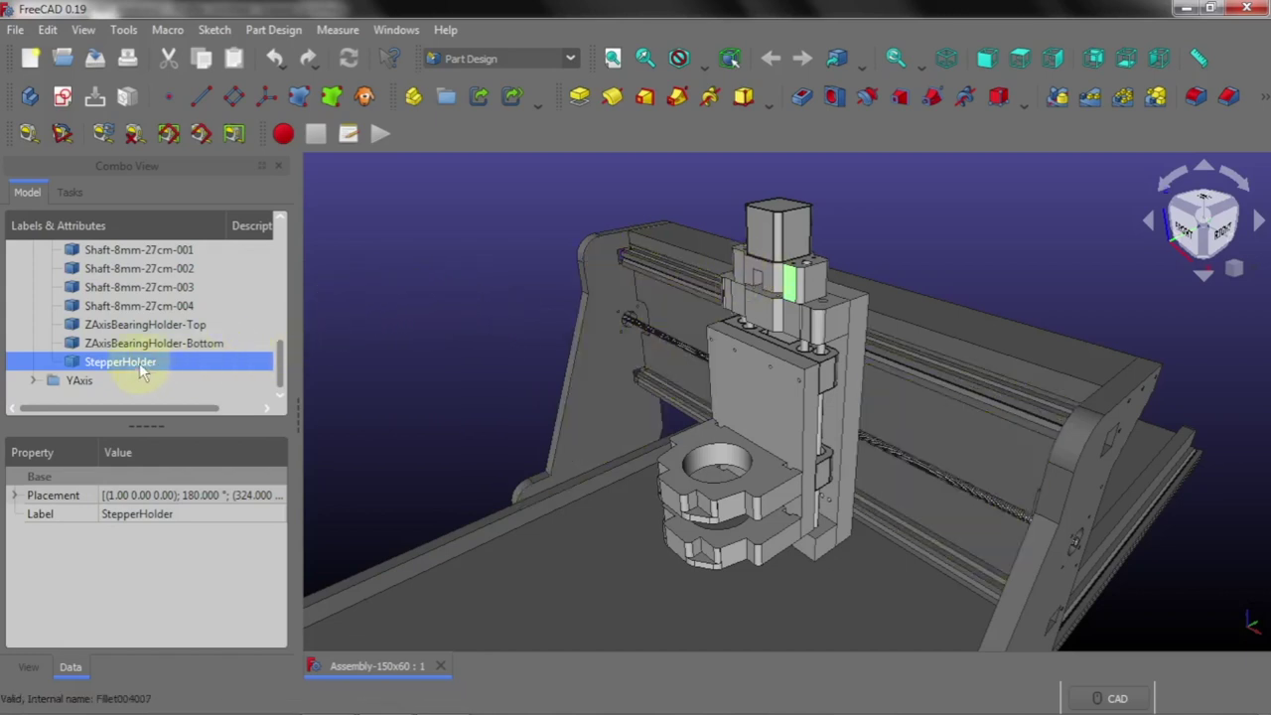
click(20, 30)
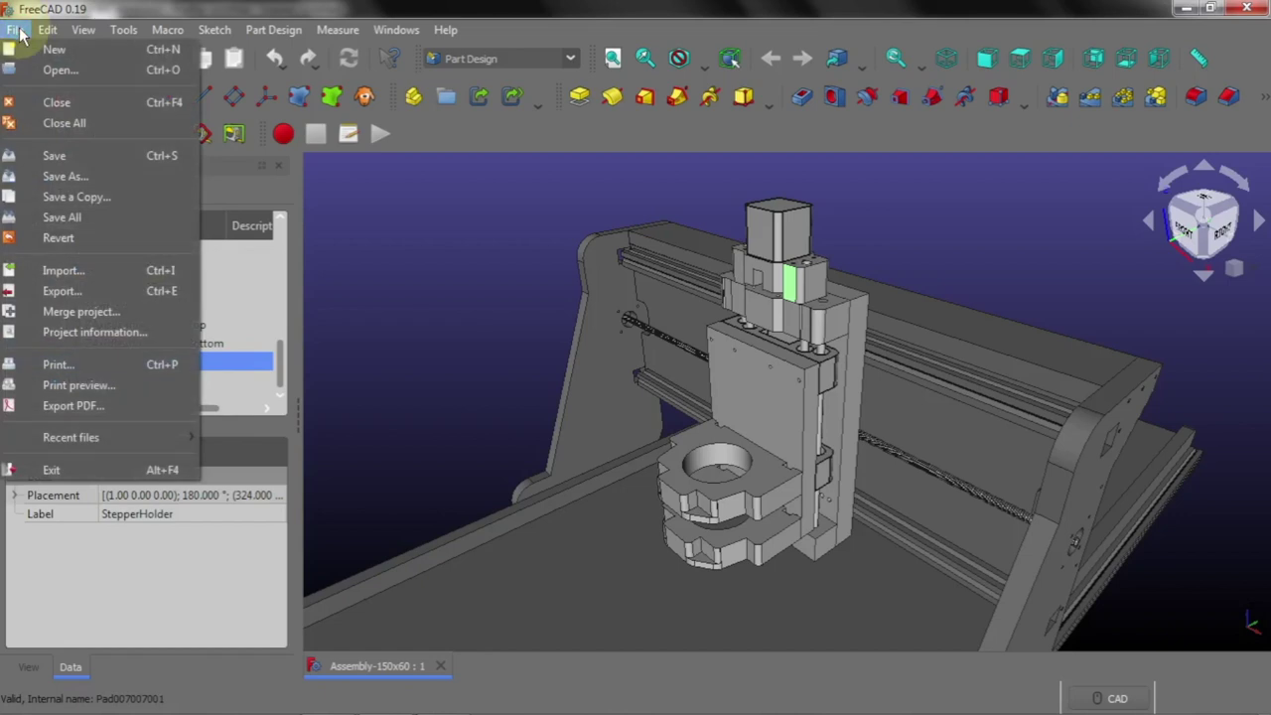
click(45, 49)
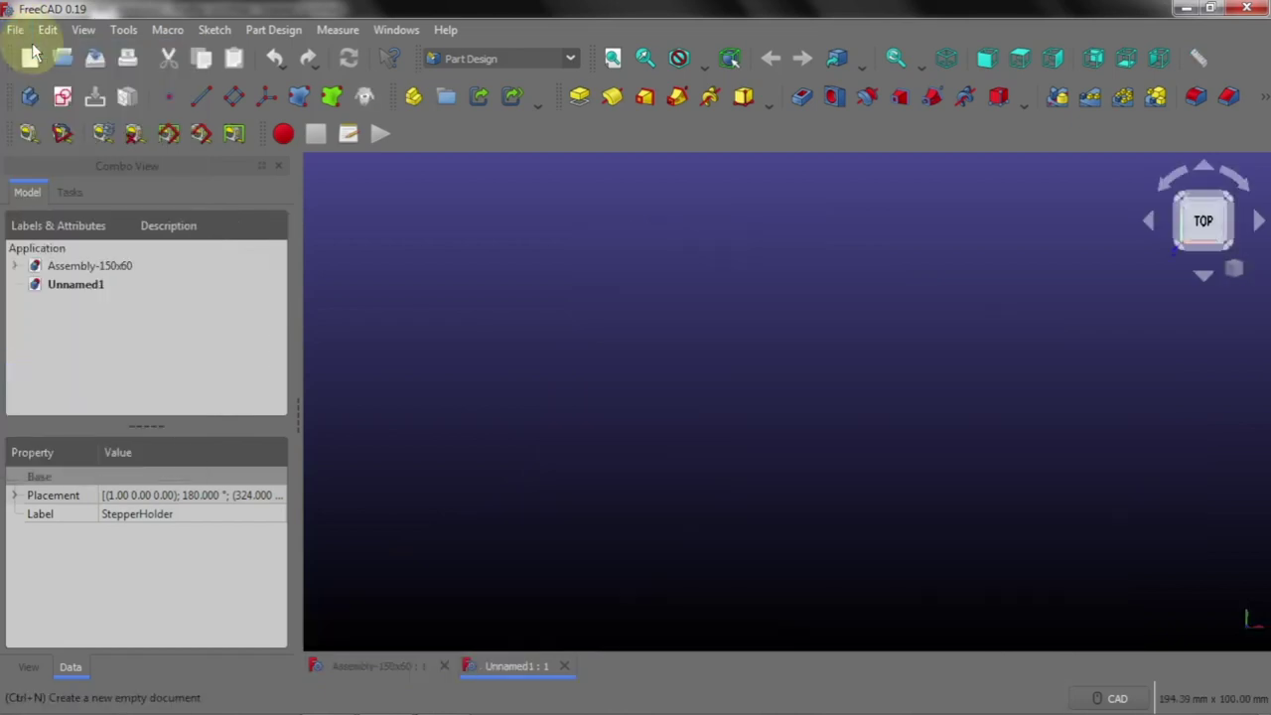
Copy the StepperHolder part from Assembly-150x60 and paste it into Unnamed1
click(99, 266)
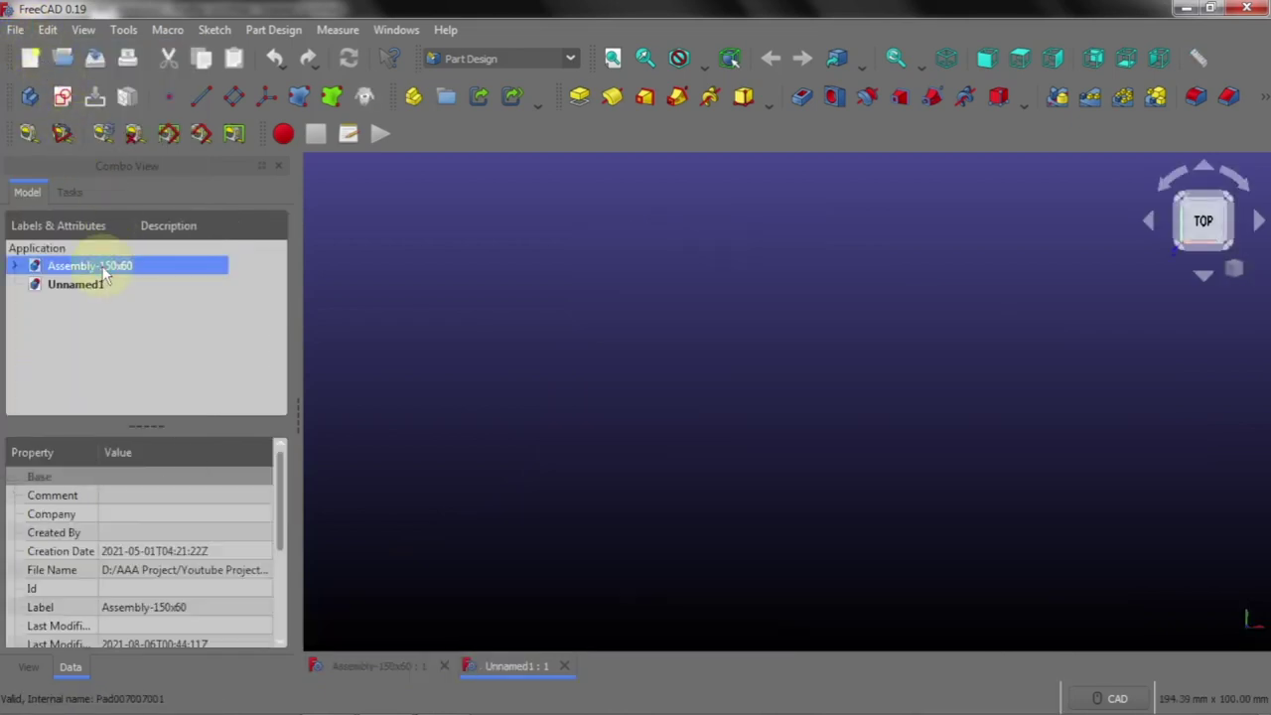
click(407, 665)
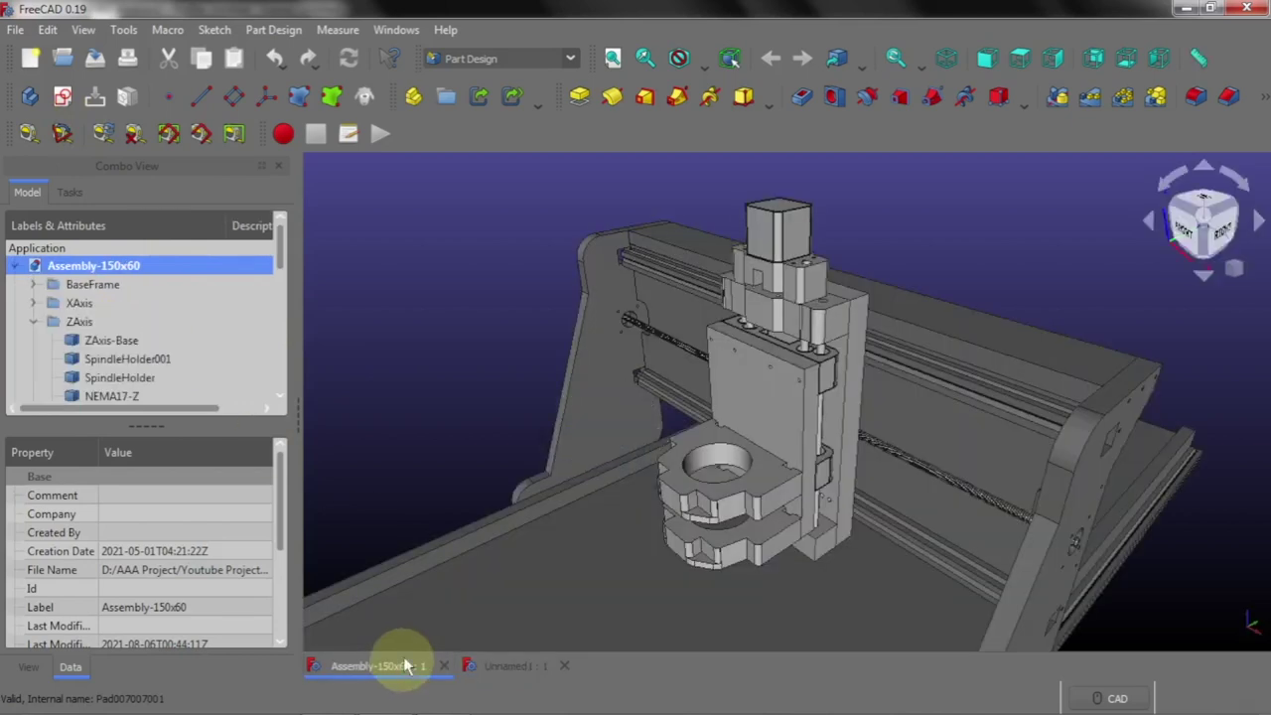
click(817, 288)
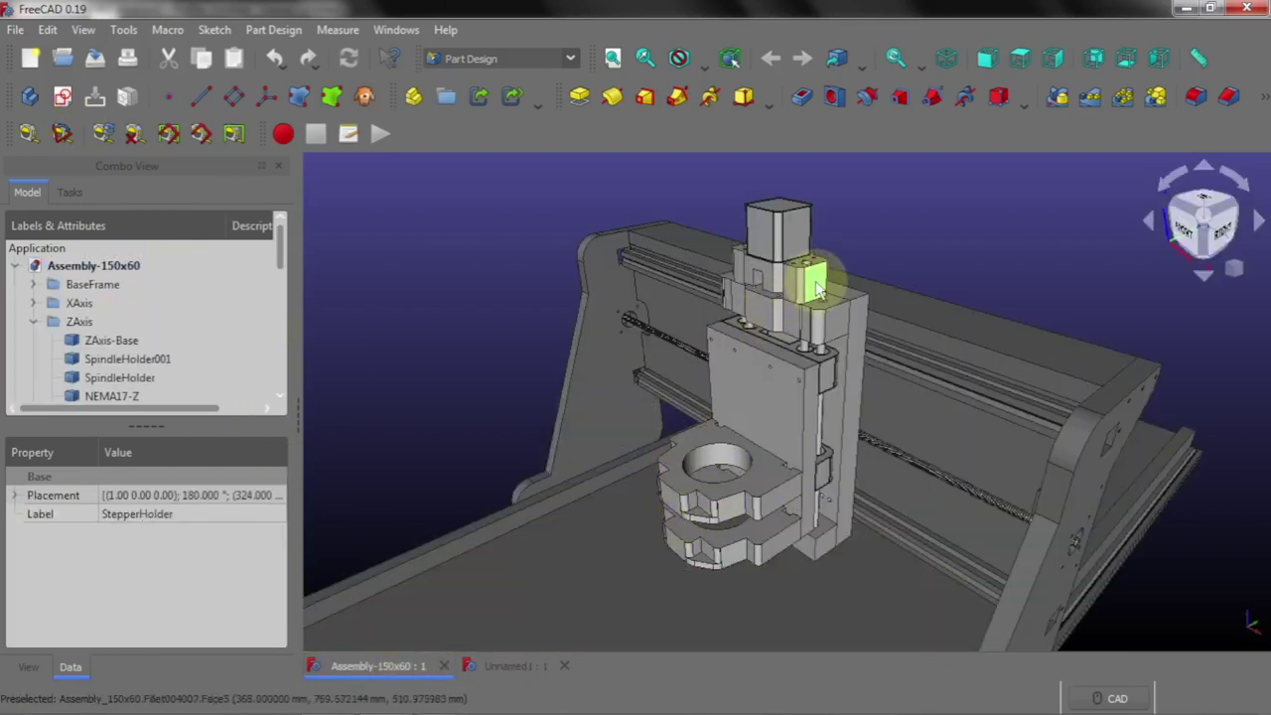
drag(281, 275, 279, 385)
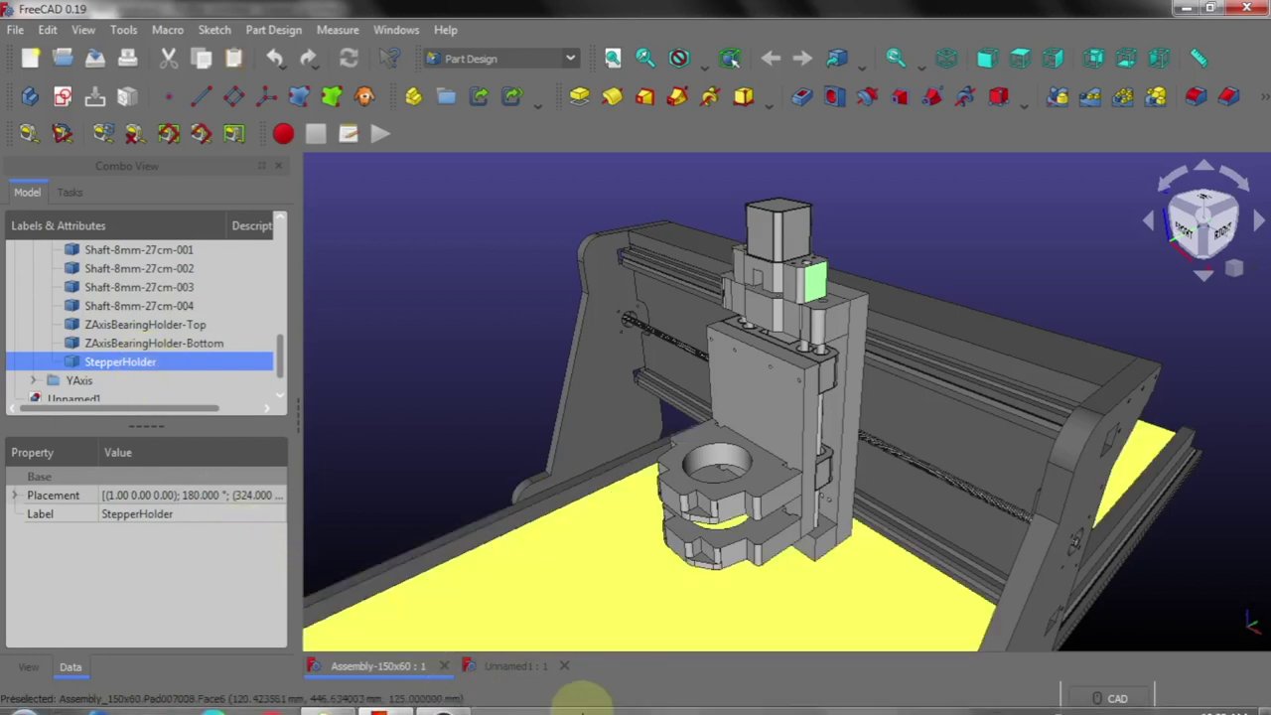
click(507, 669)
click(470, 333)
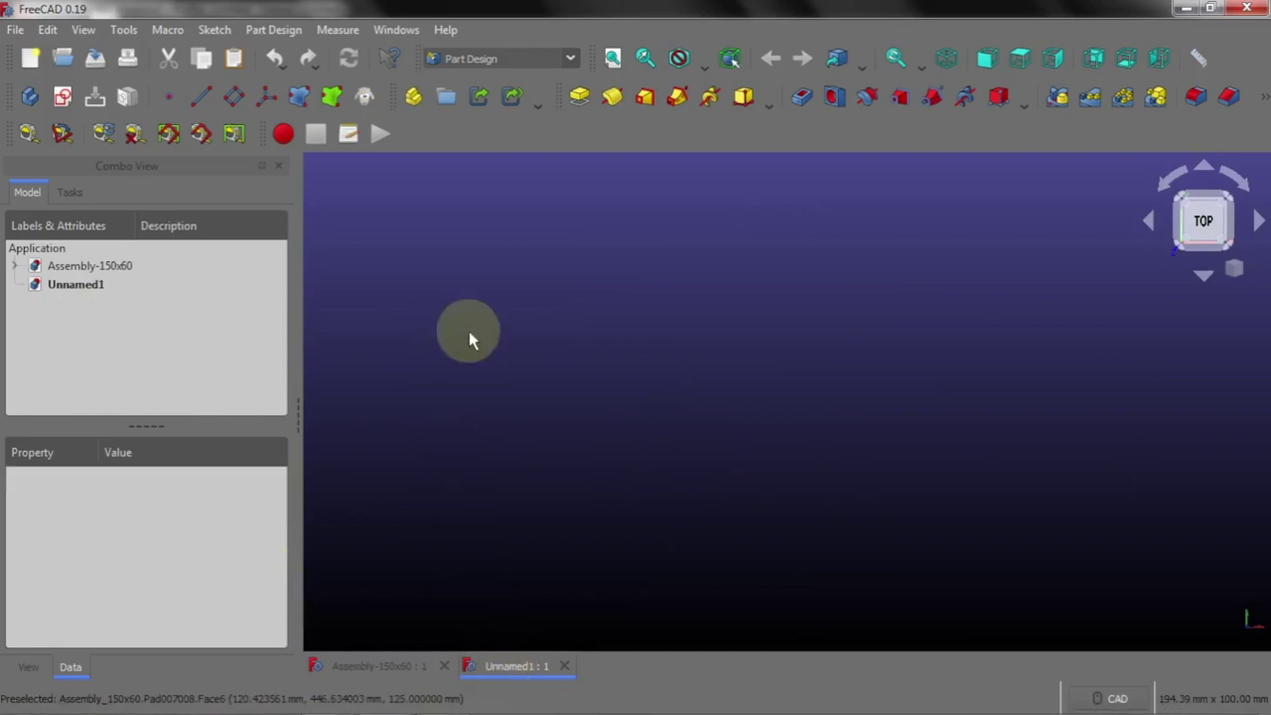
key(ctrl+v)
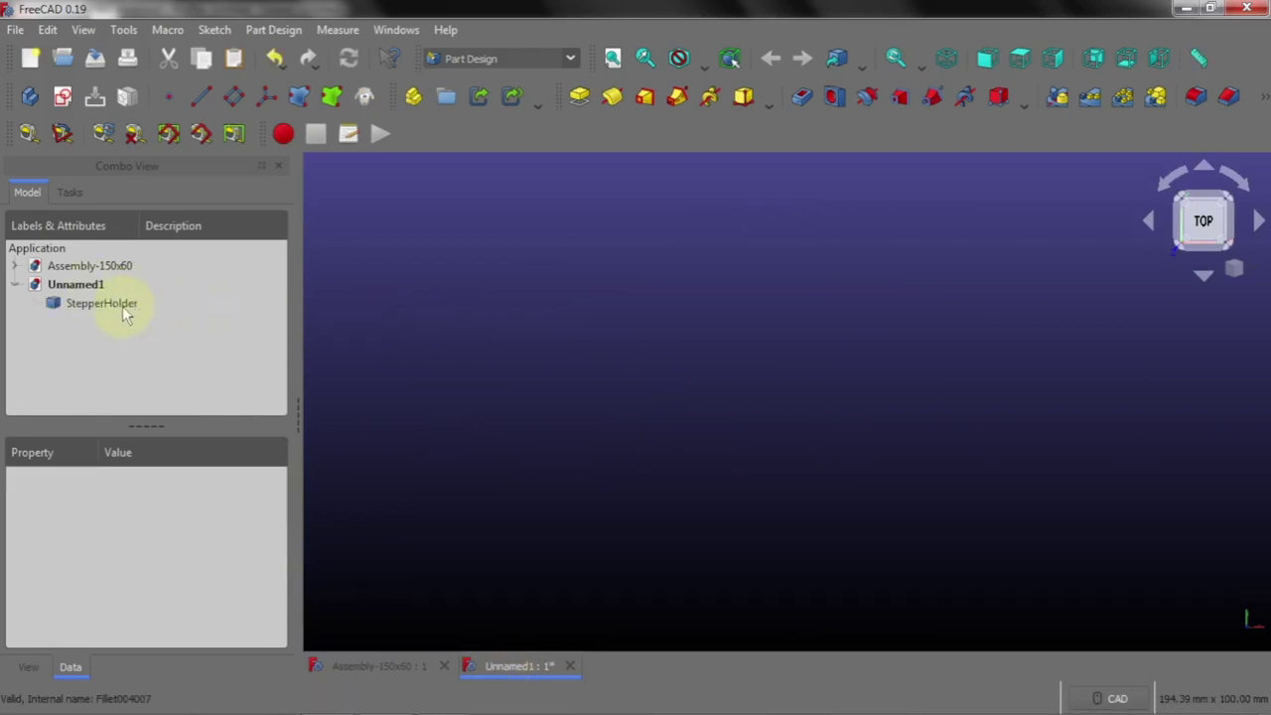
Close the Assembly-150x60 document and select the pasted StepperHolder
click(367, 665)
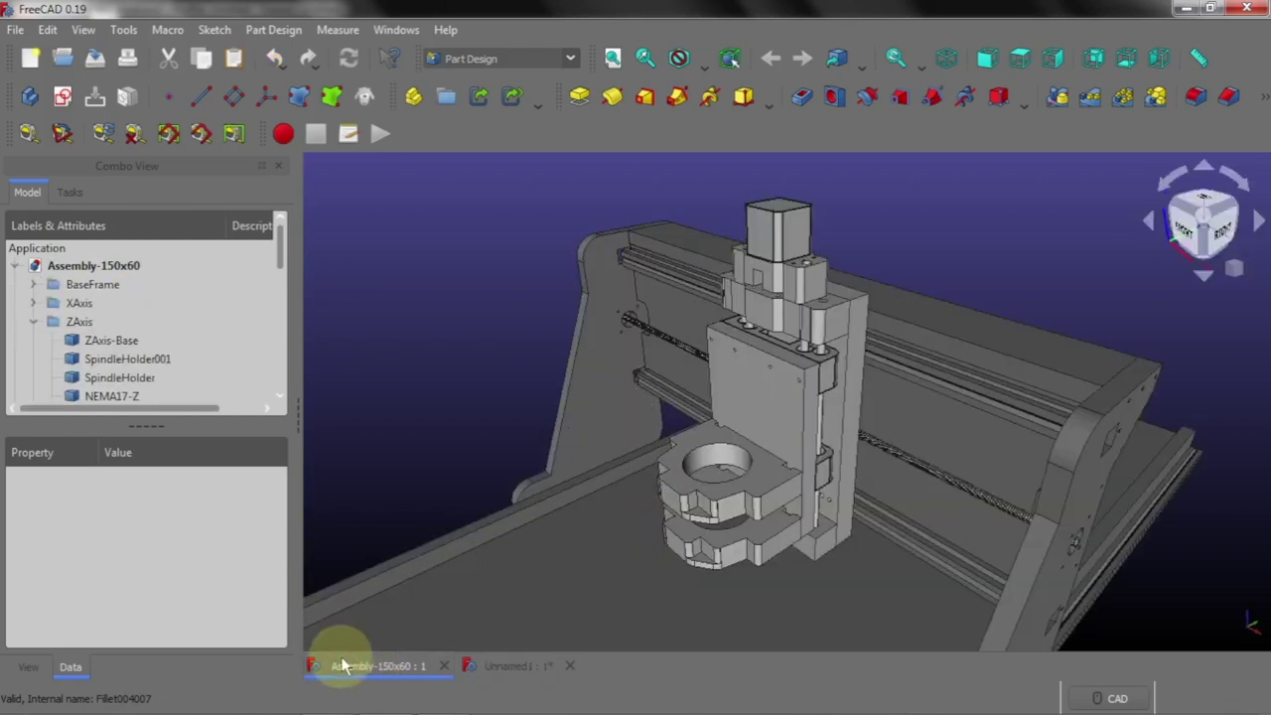
click(444, 666)
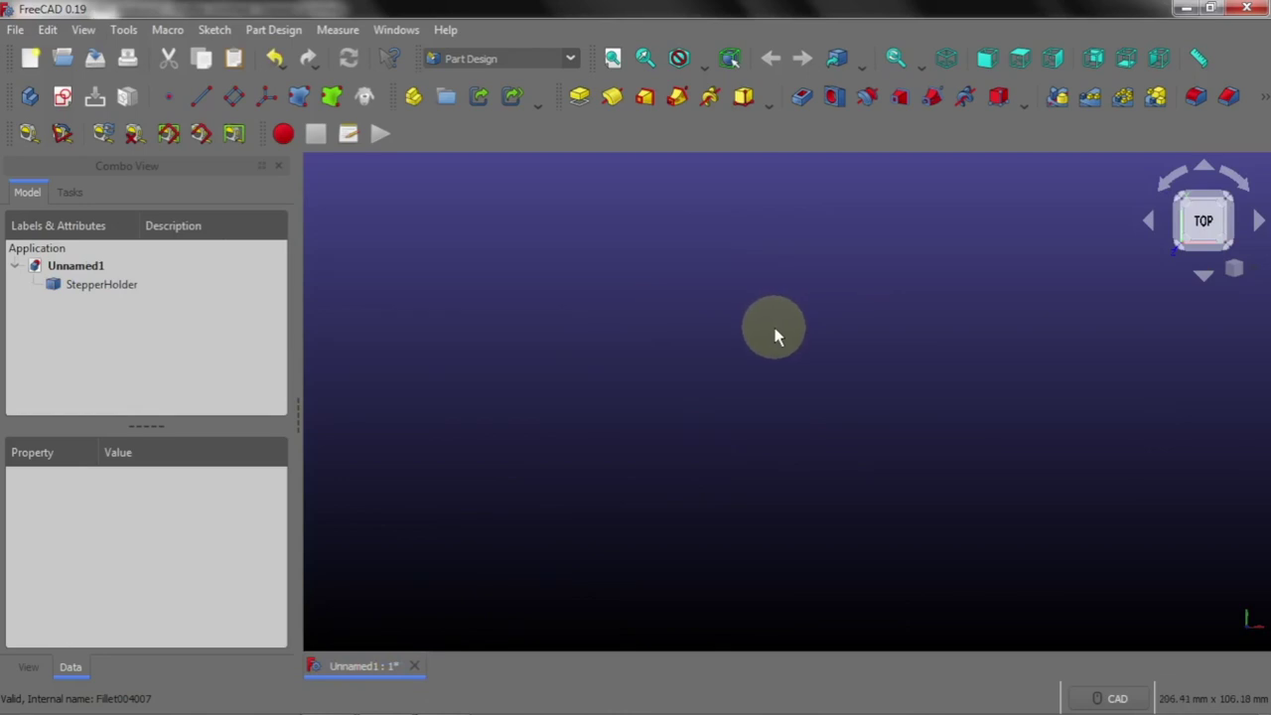
click(104, 285)
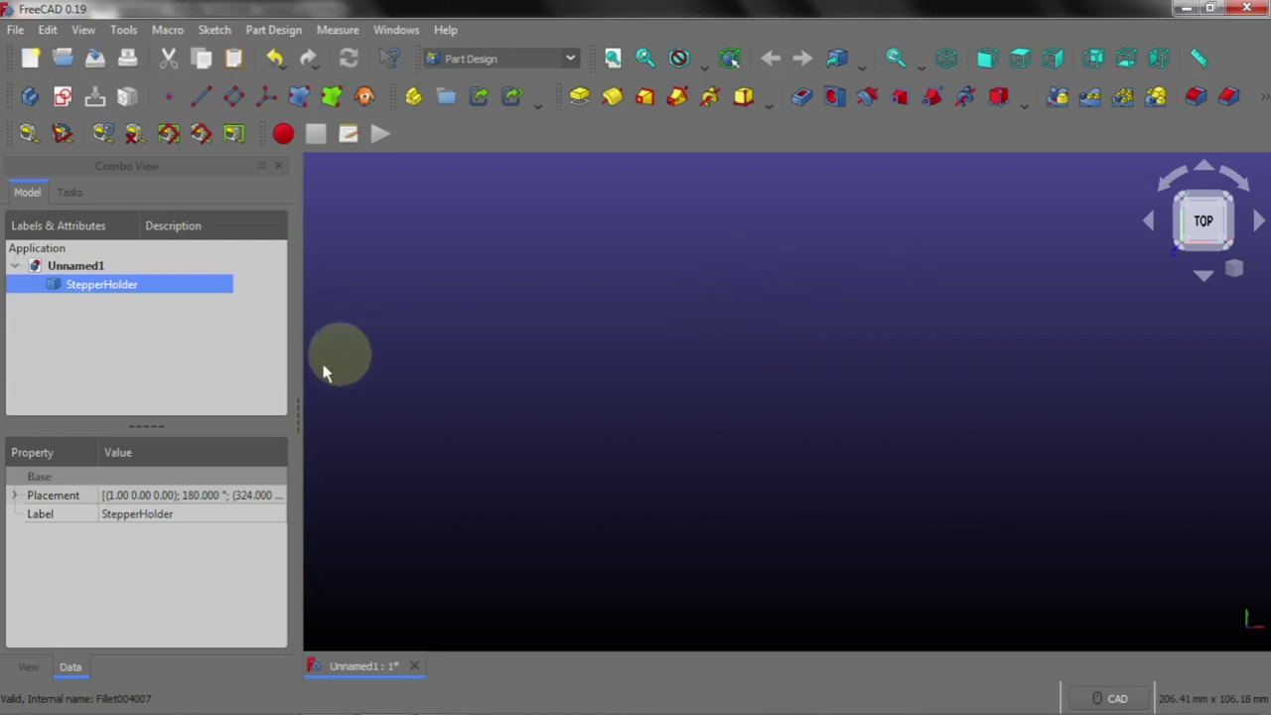
Set the StepperHolder's placement position to x 0, y 0, z 0 mm
click(14, 495)
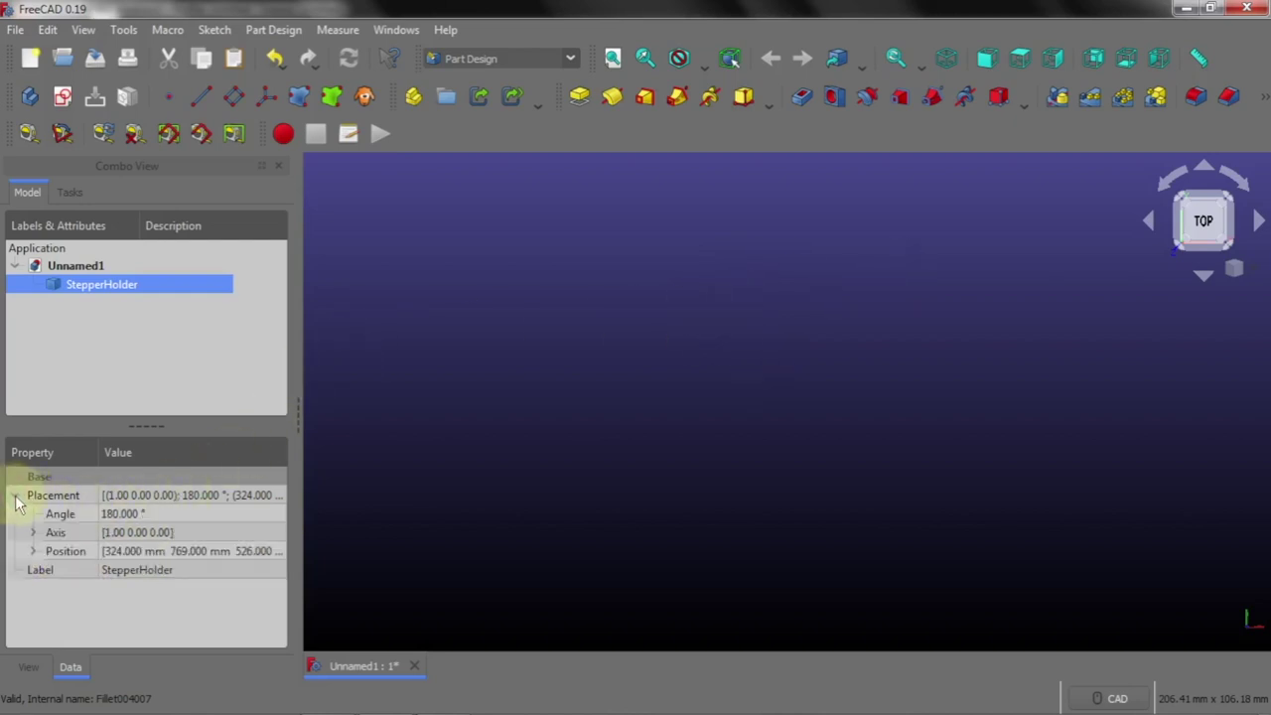
click(33, 551)
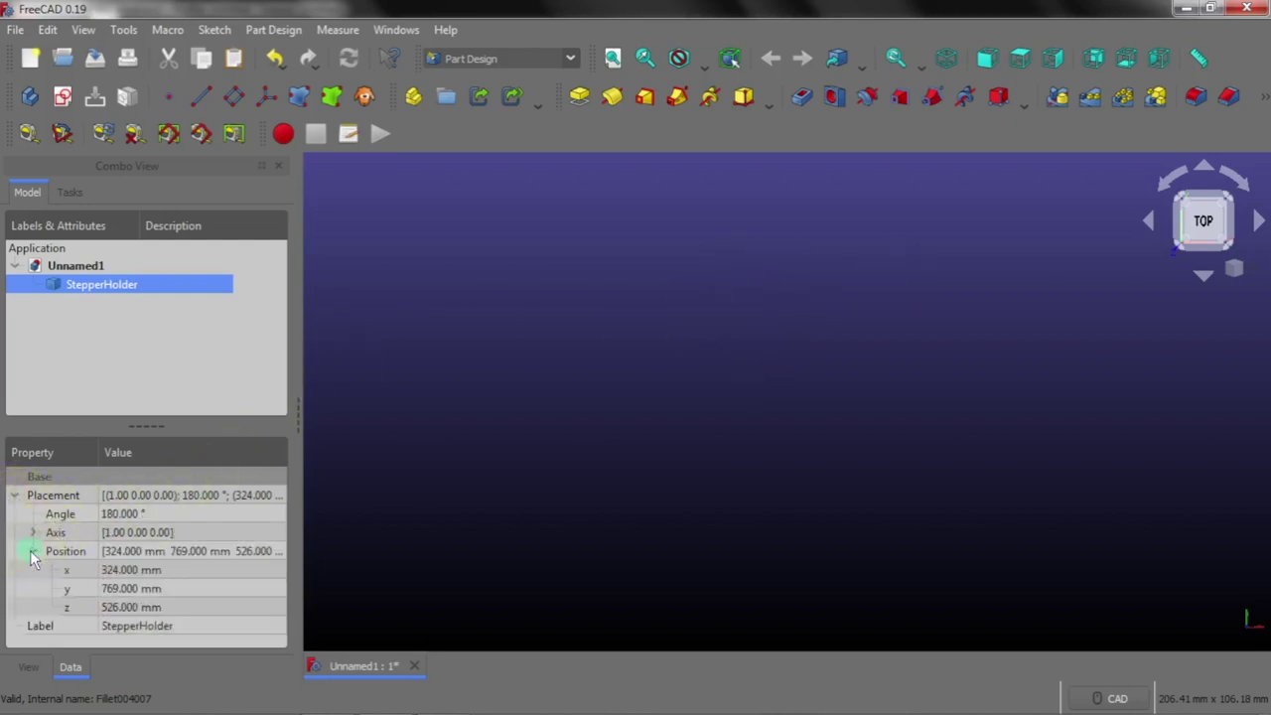
click(126, 571)
text(0)
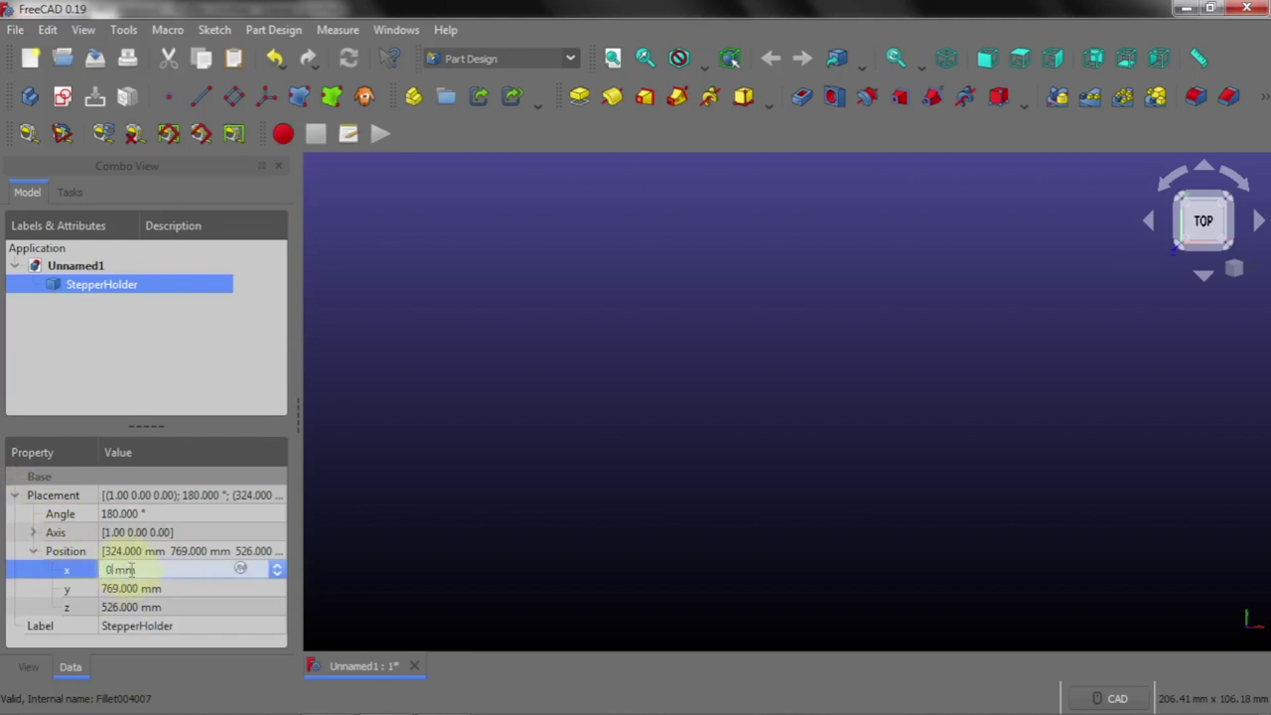
click(139, 588)
text(0)
click(136, 608)
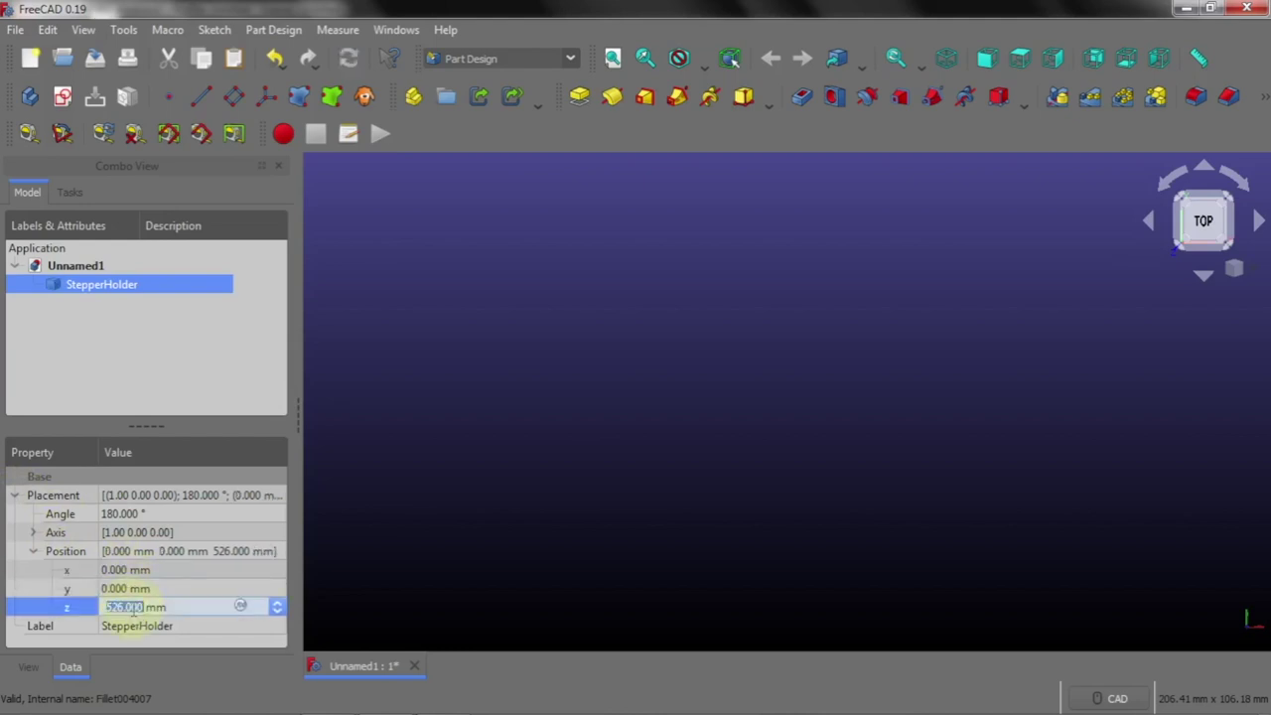
text(0)
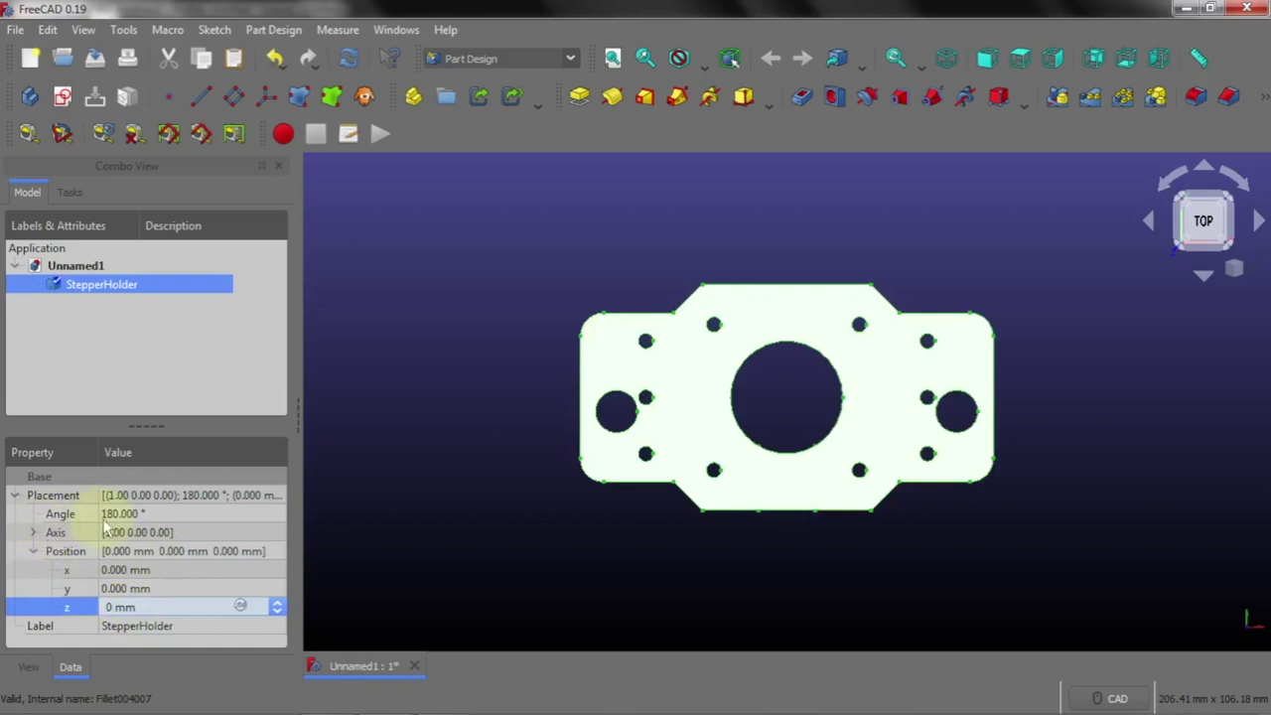
Set the StepperHolder's placement rotation angle to 0°
click(113, 514)
text(0)
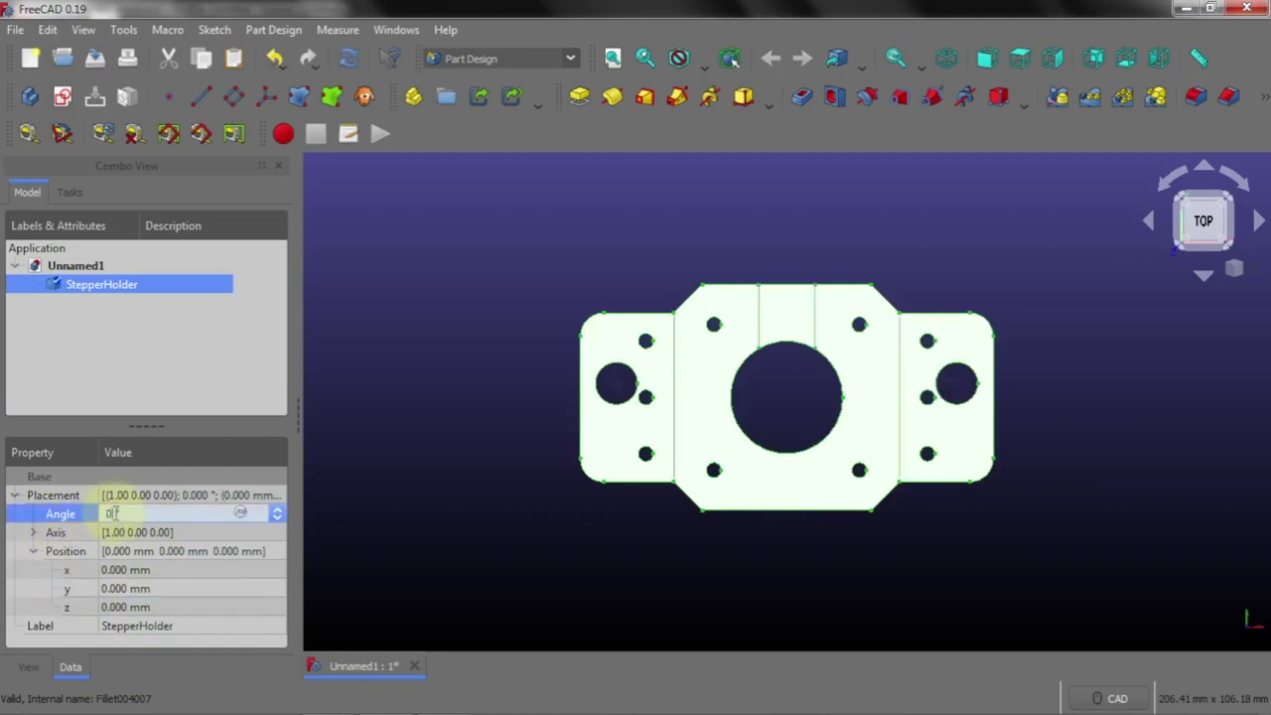
click(144, 571)
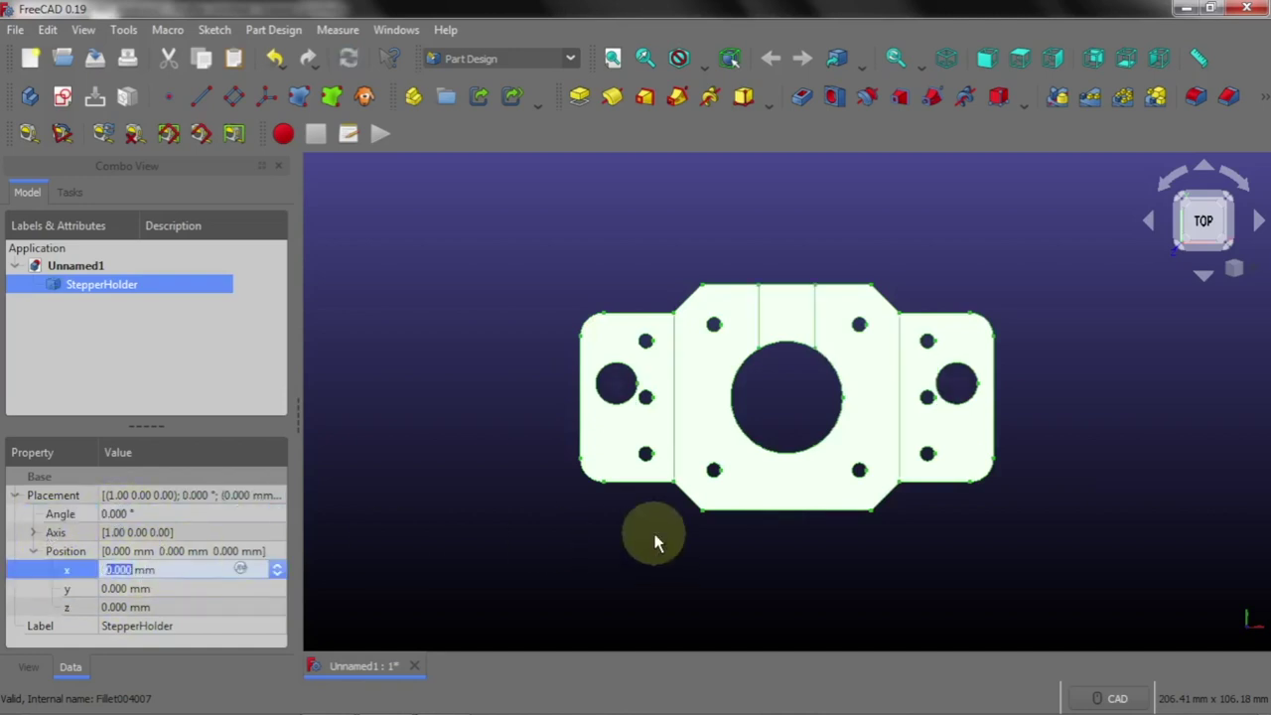
click(732, 561)
scroll(735, 484, down, 1)
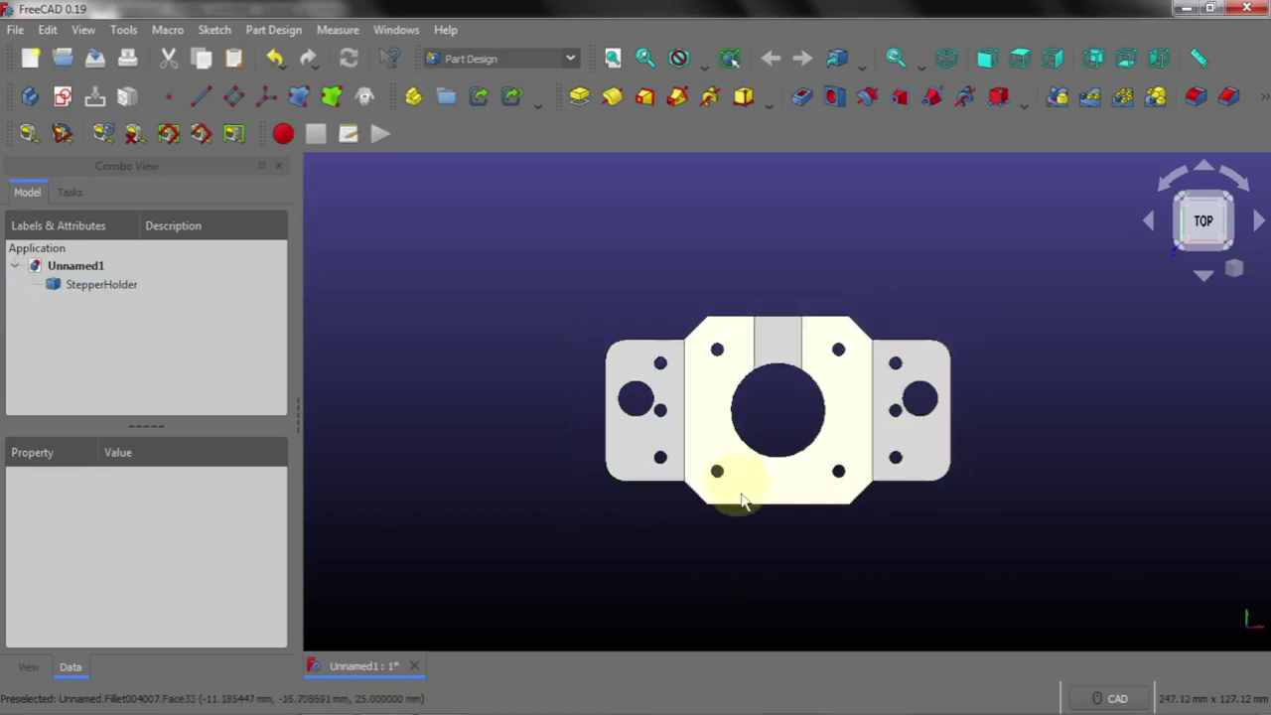
mouse_move(762, 576)
middle_down()
mouse_move(797, 520)
mouse_move(823, 524)
middle_up()
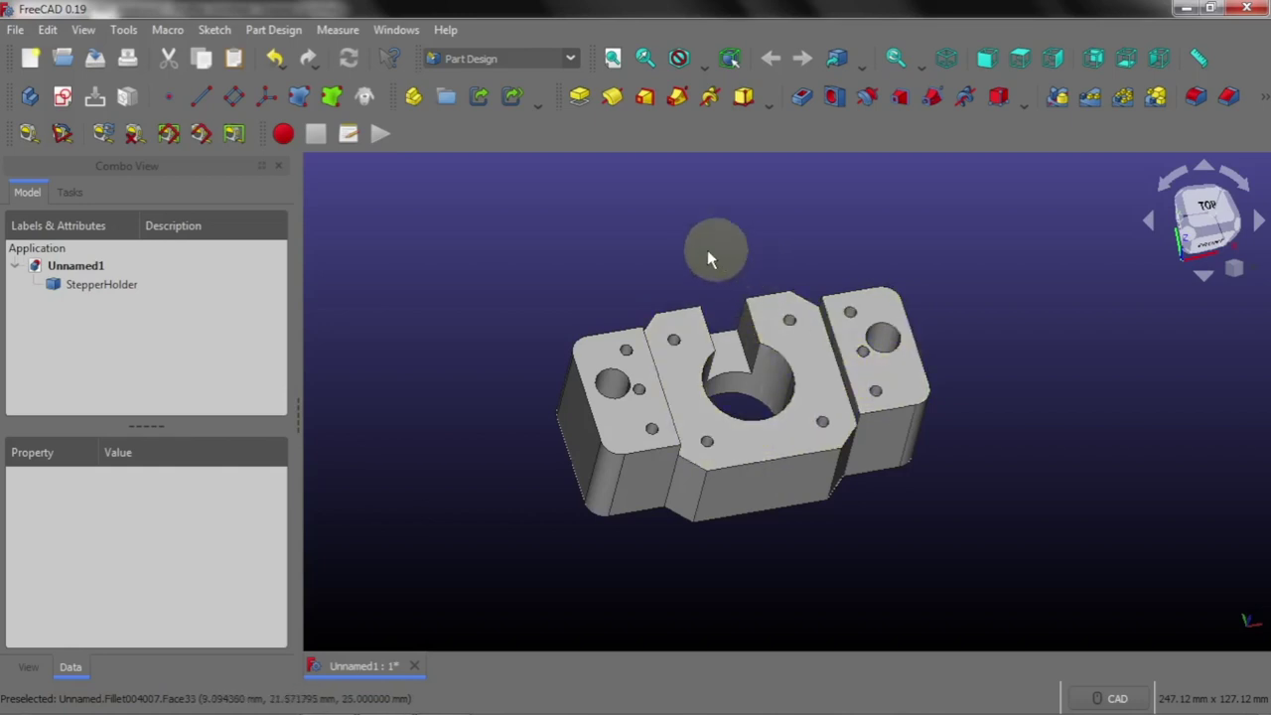
mouse_move(670, 244)
middle_down()
mouse_move(528, 378)
mouse_move(547, 393)
mouse_move(446, 523)
middle_up()
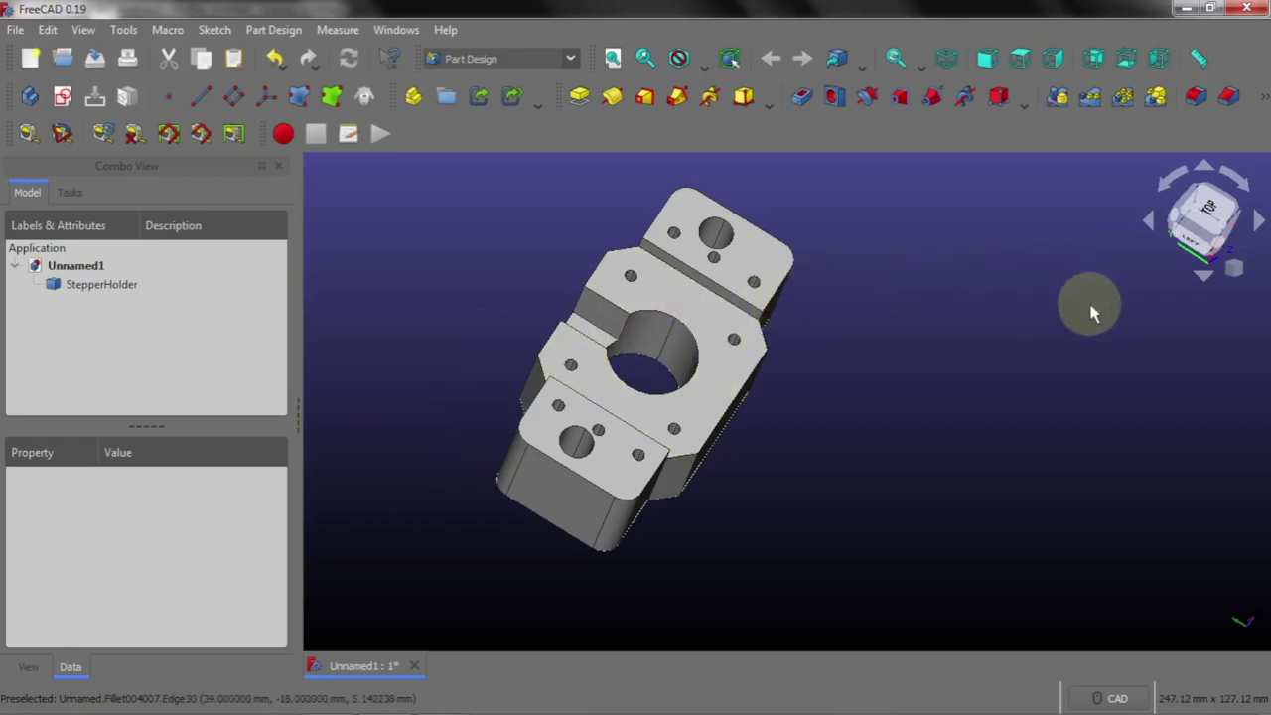
click(1209, 214)
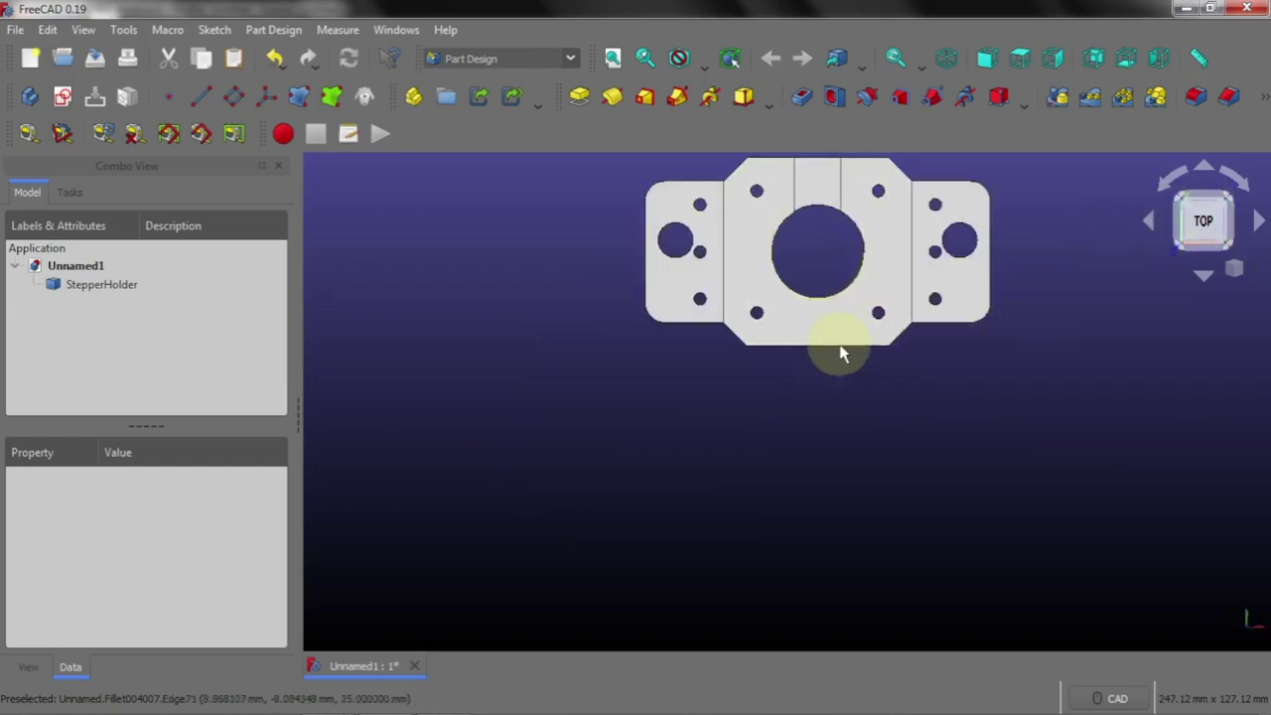
scroll(865, 462, down, 1)
scroll(865, 462, down, 1)
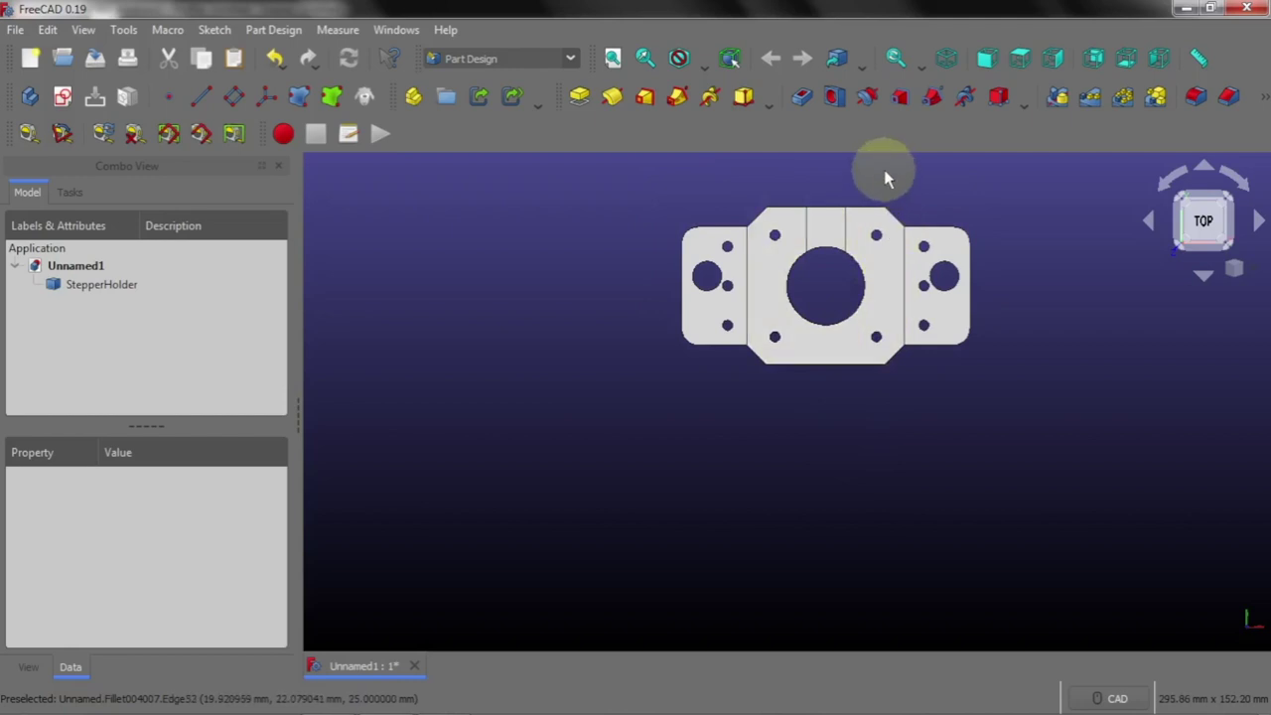
scroll(883, 176, up, 2)
scroll(823, 228, up, 1)
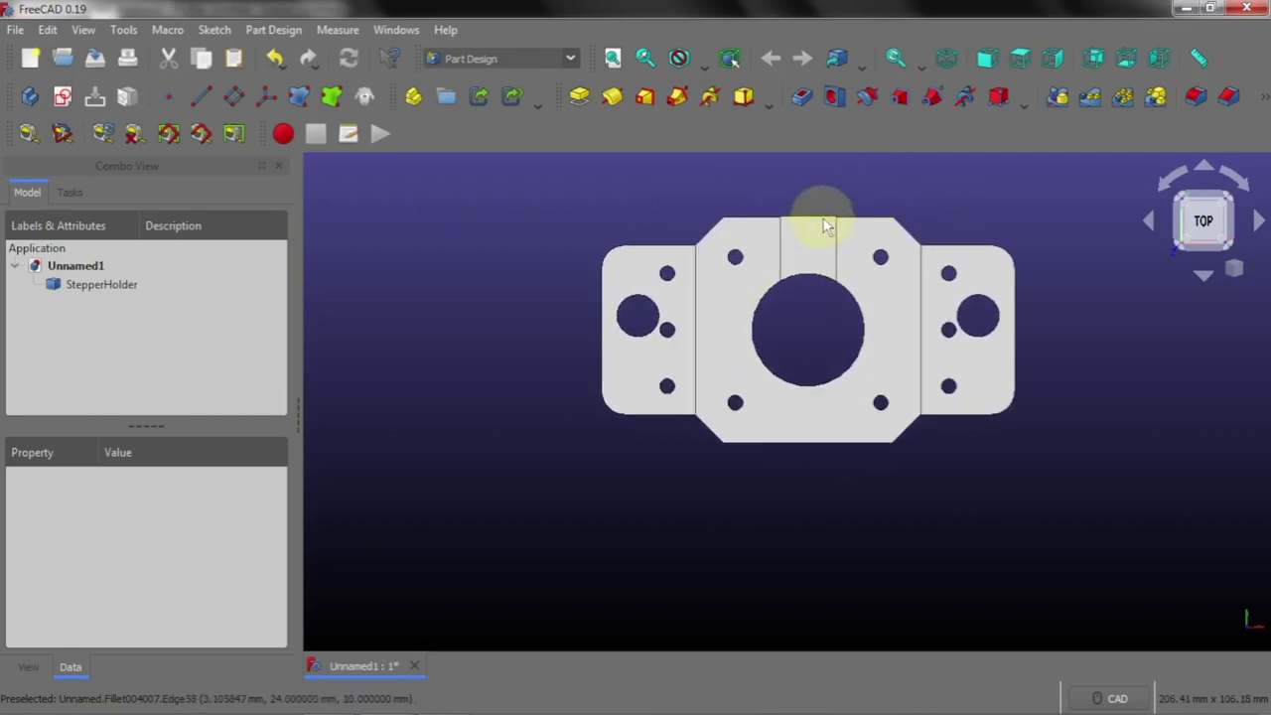
scroll(823, 224, up, 1)
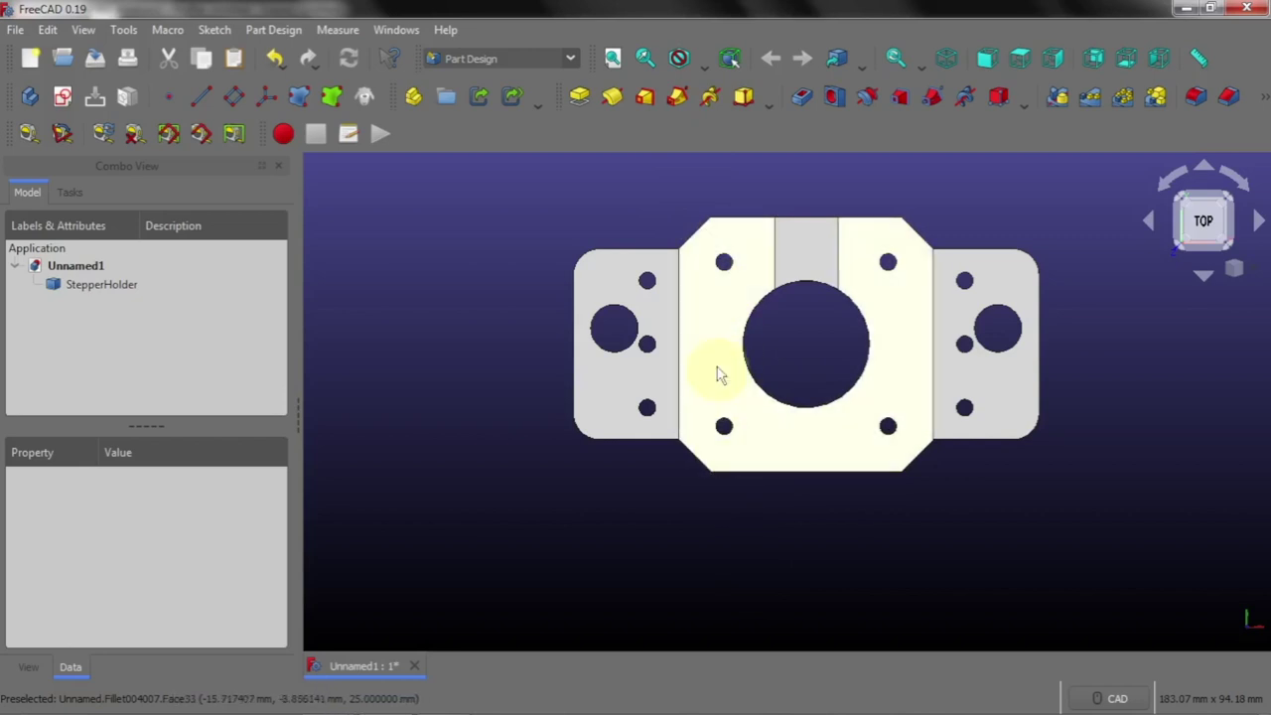
Rotate the StepperHolder 90° with the Transform handle so it lies lengthwise
double_click(108, 282)
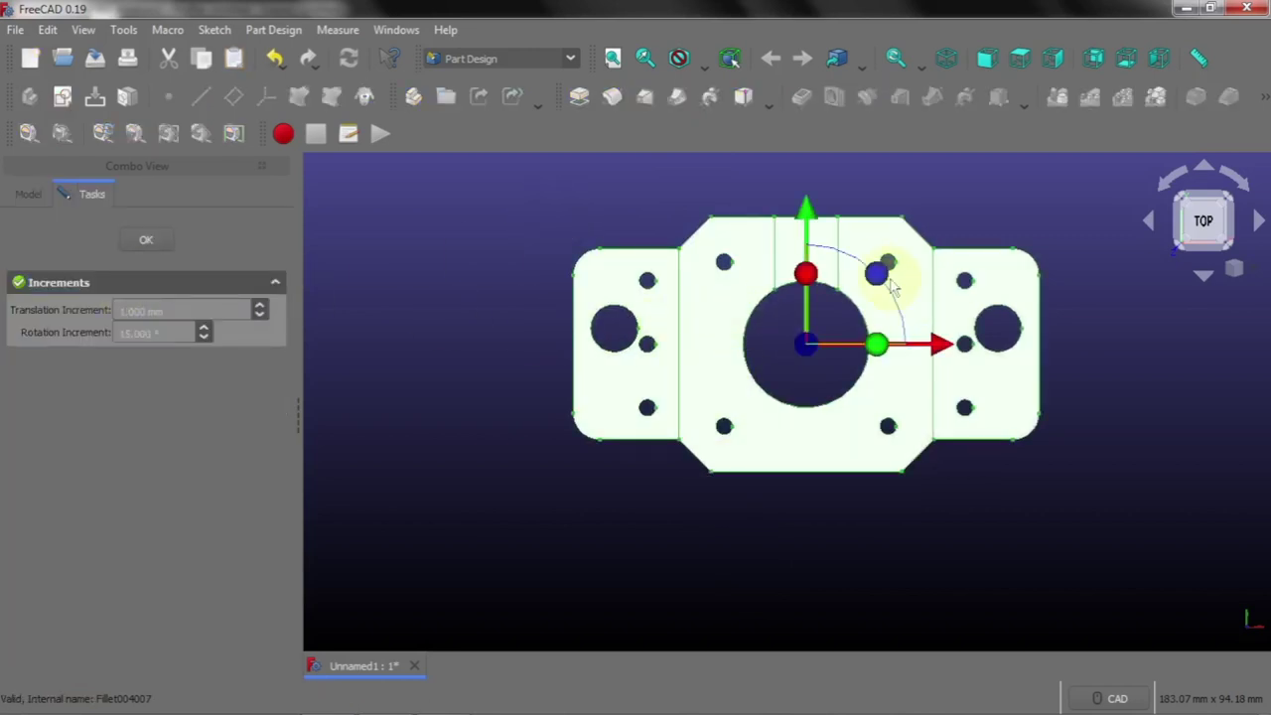
drag(877, 274, 874, 412)
scroll(902, 450, down, 2)
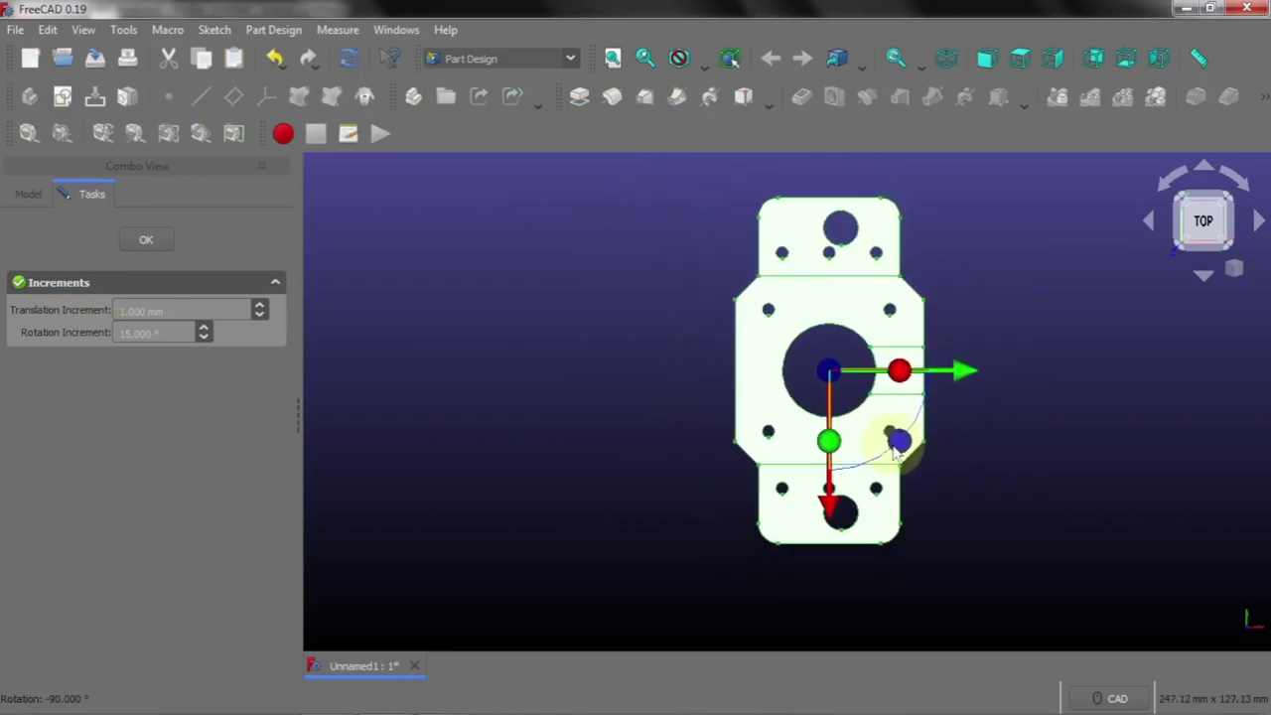
click(171, 242)
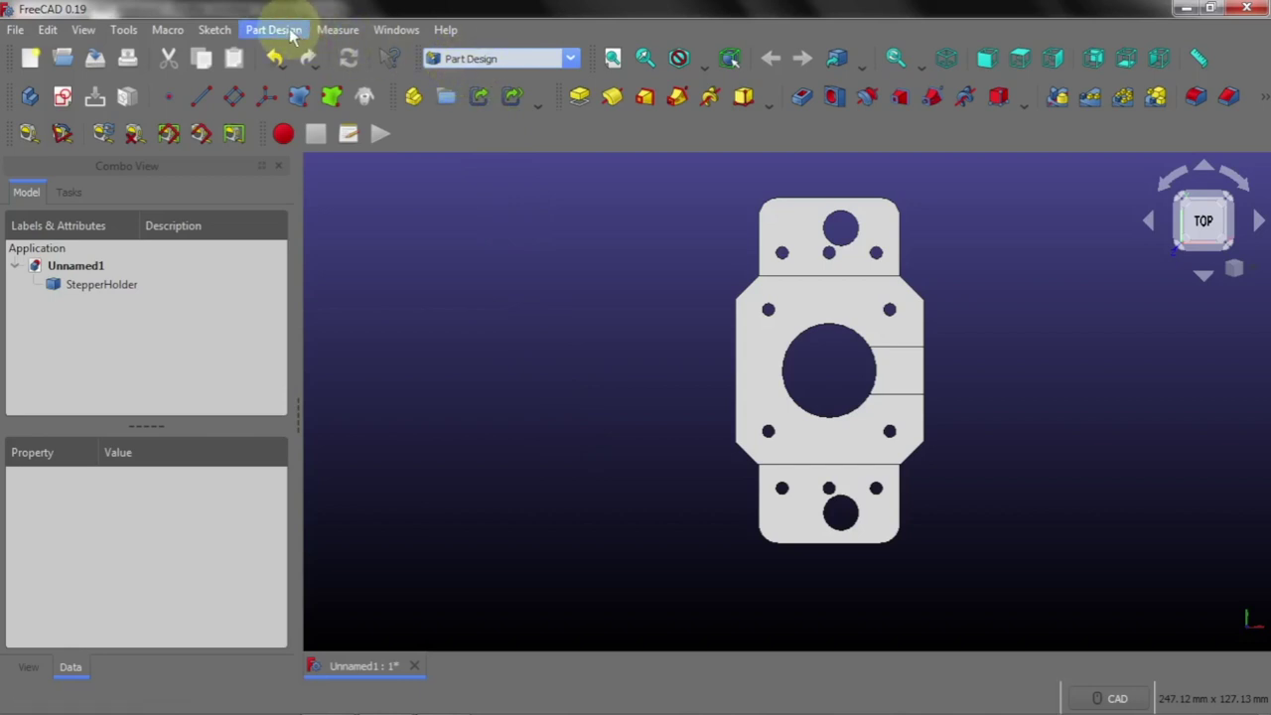
Activate the Path workbench for the StepperHolder document
click(83, 30)
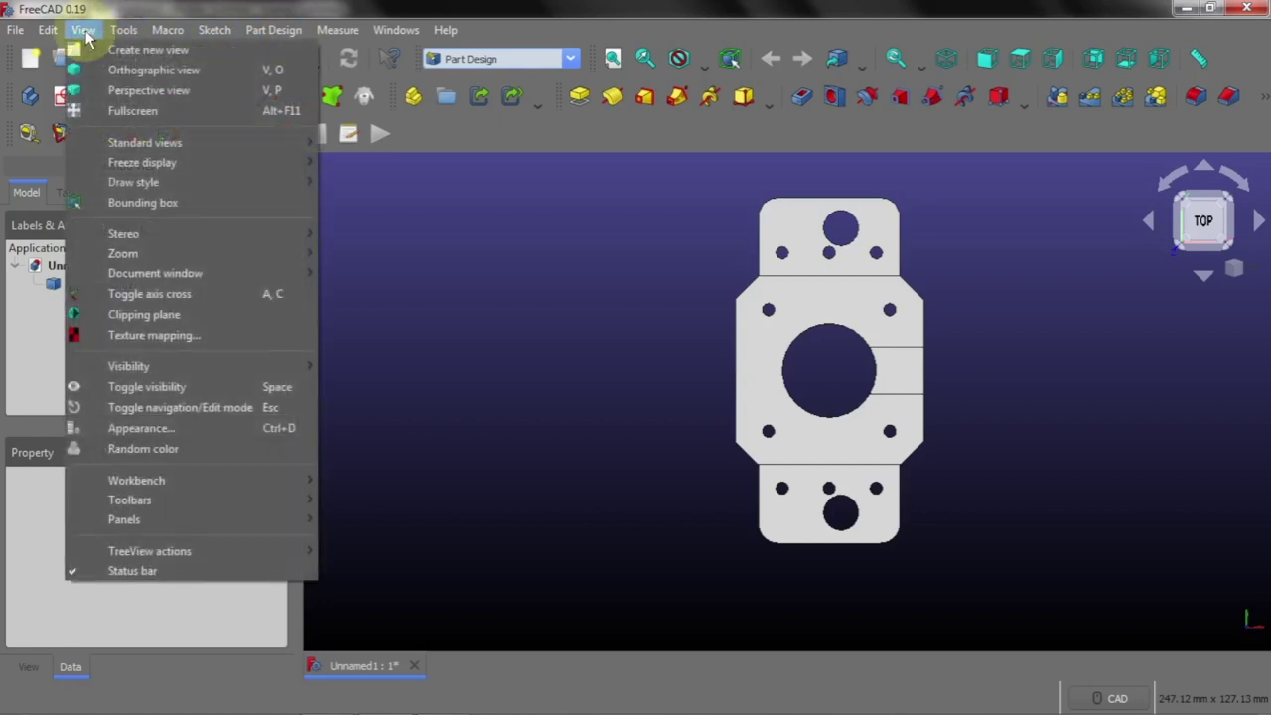
mouse_move(137, 480)
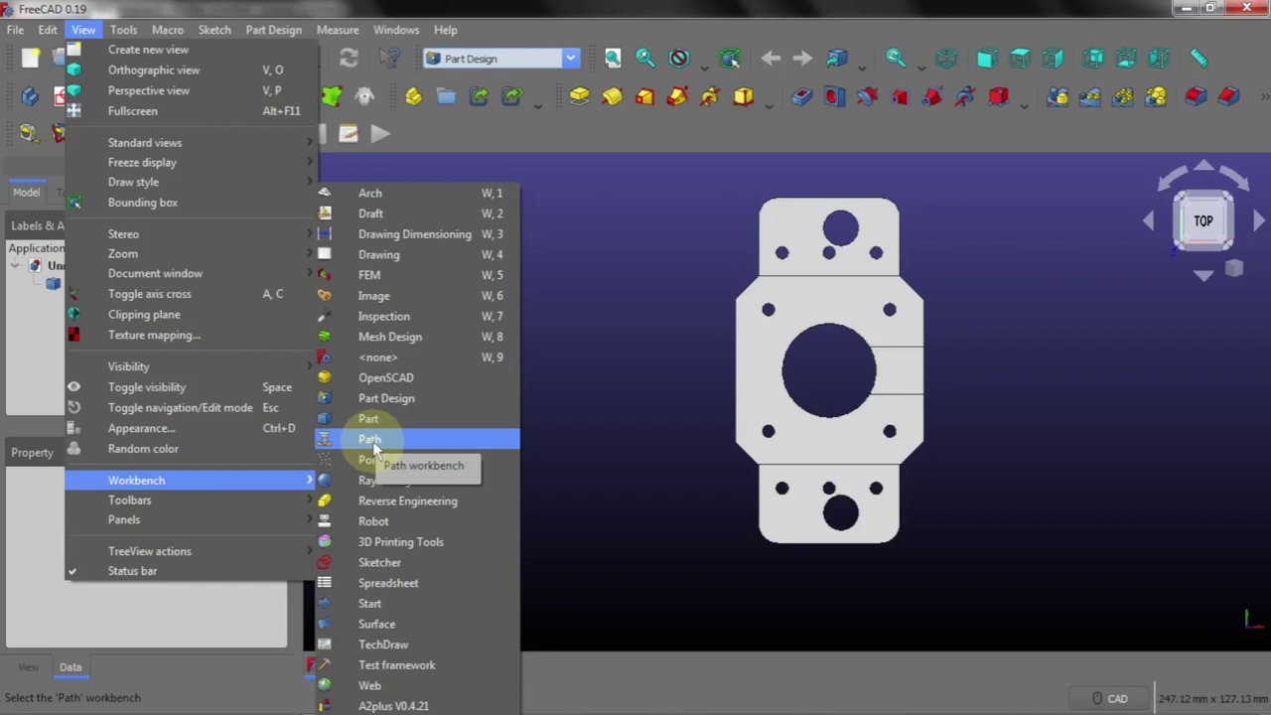
click(374, 443)
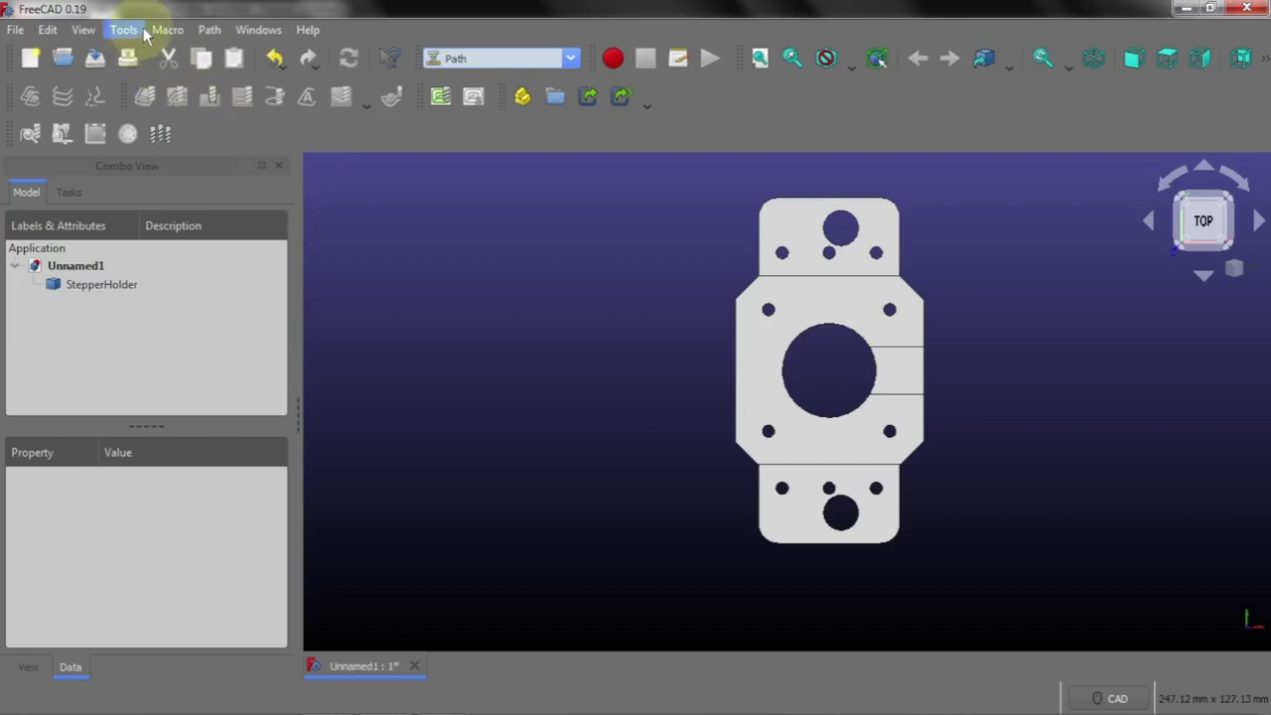
click(203, 39)
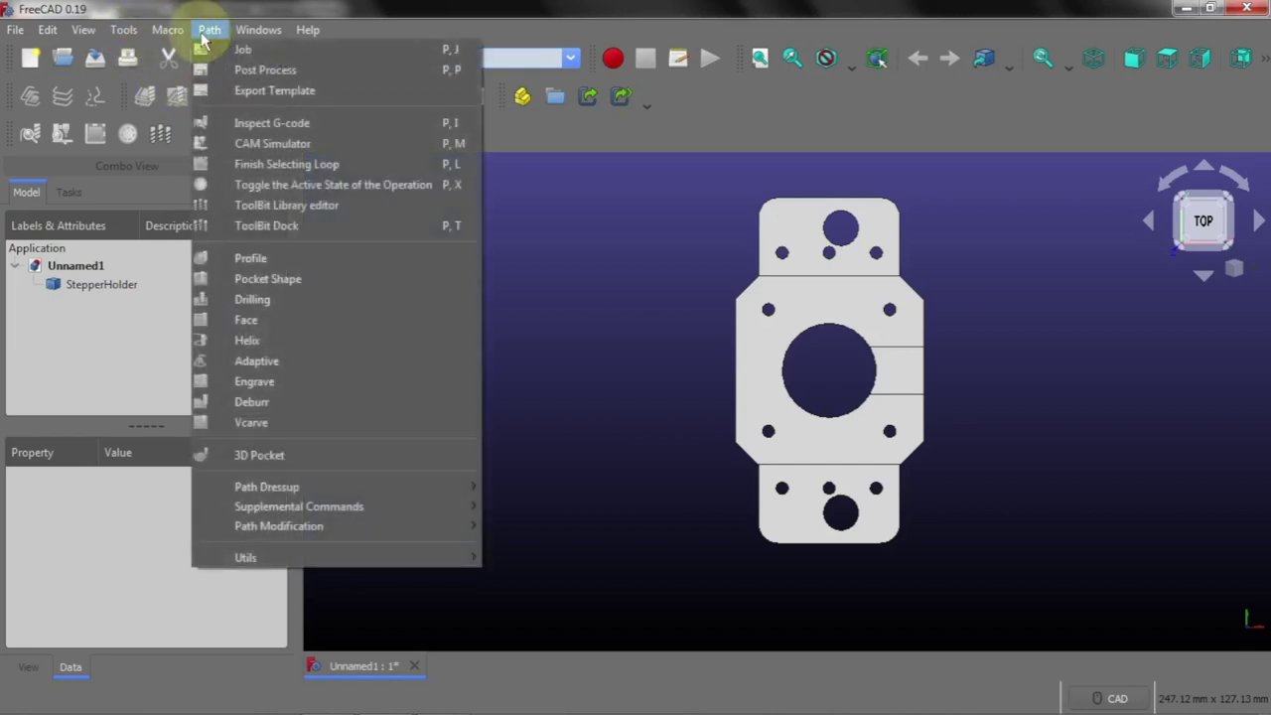
Open the ToolBit Library editor with the Macro folder as working directory and copied example bits
click(269, 211)
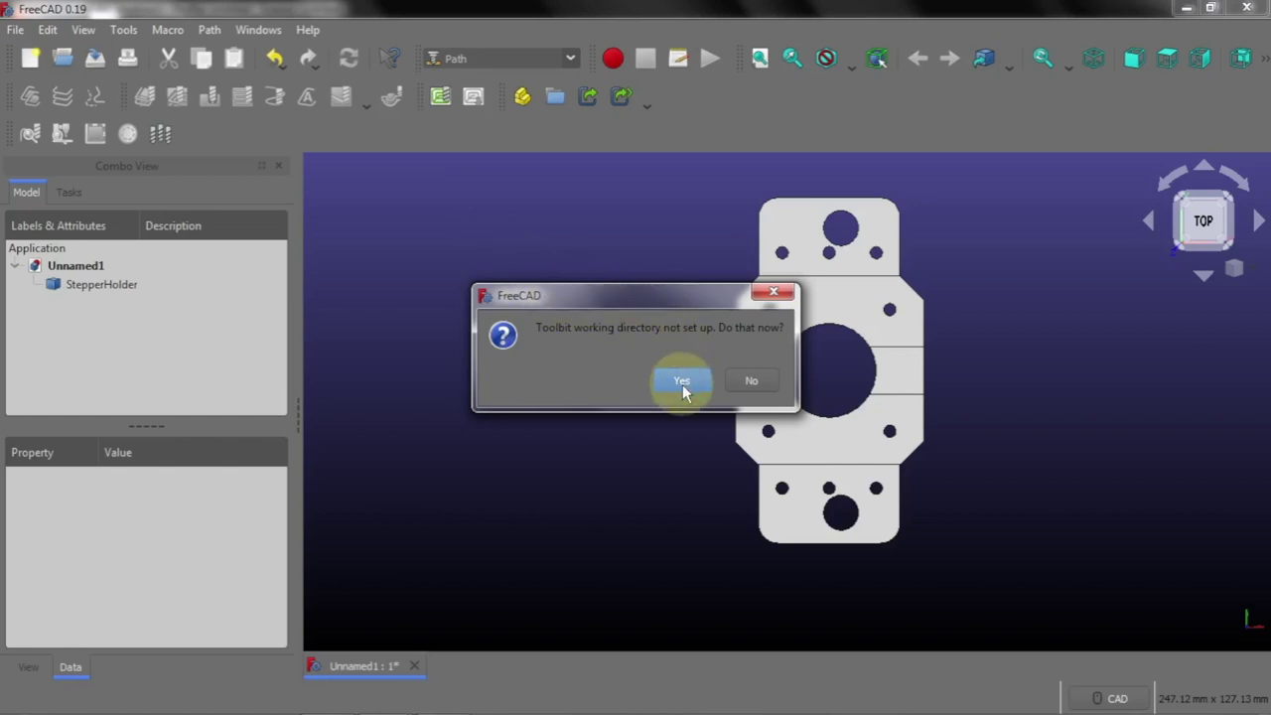
click(682, 384)
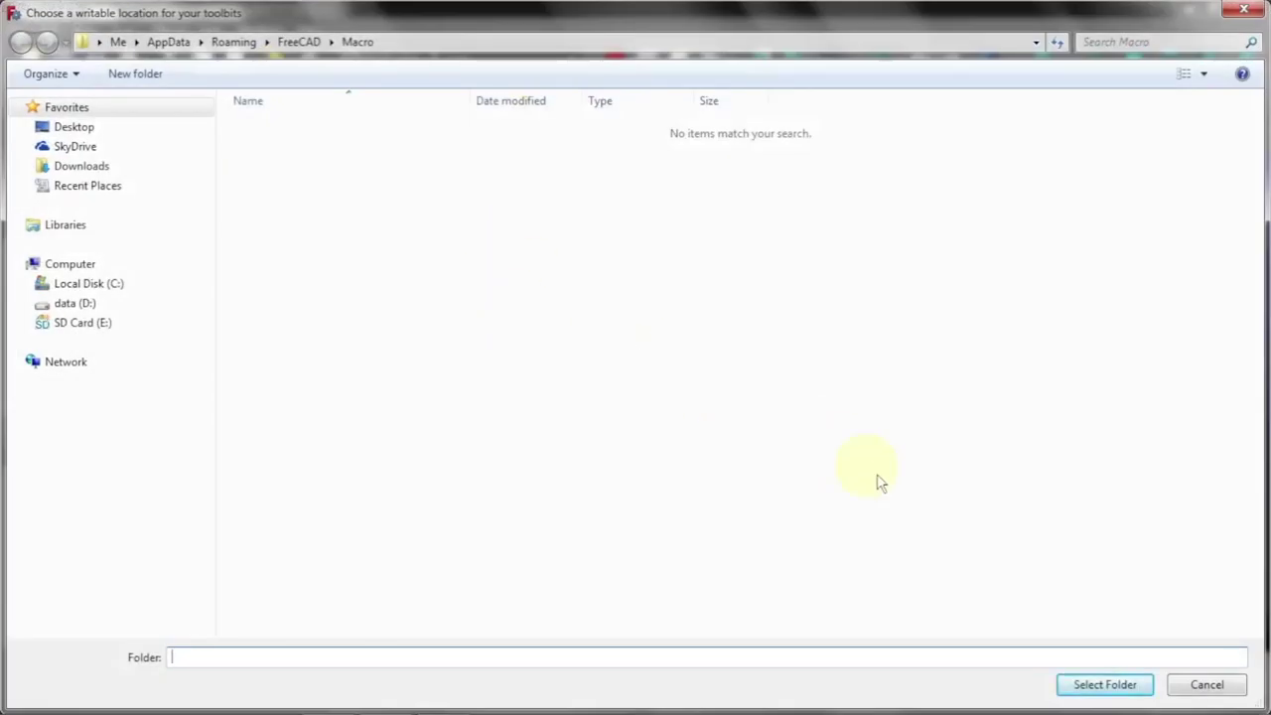
click(1083, 687)
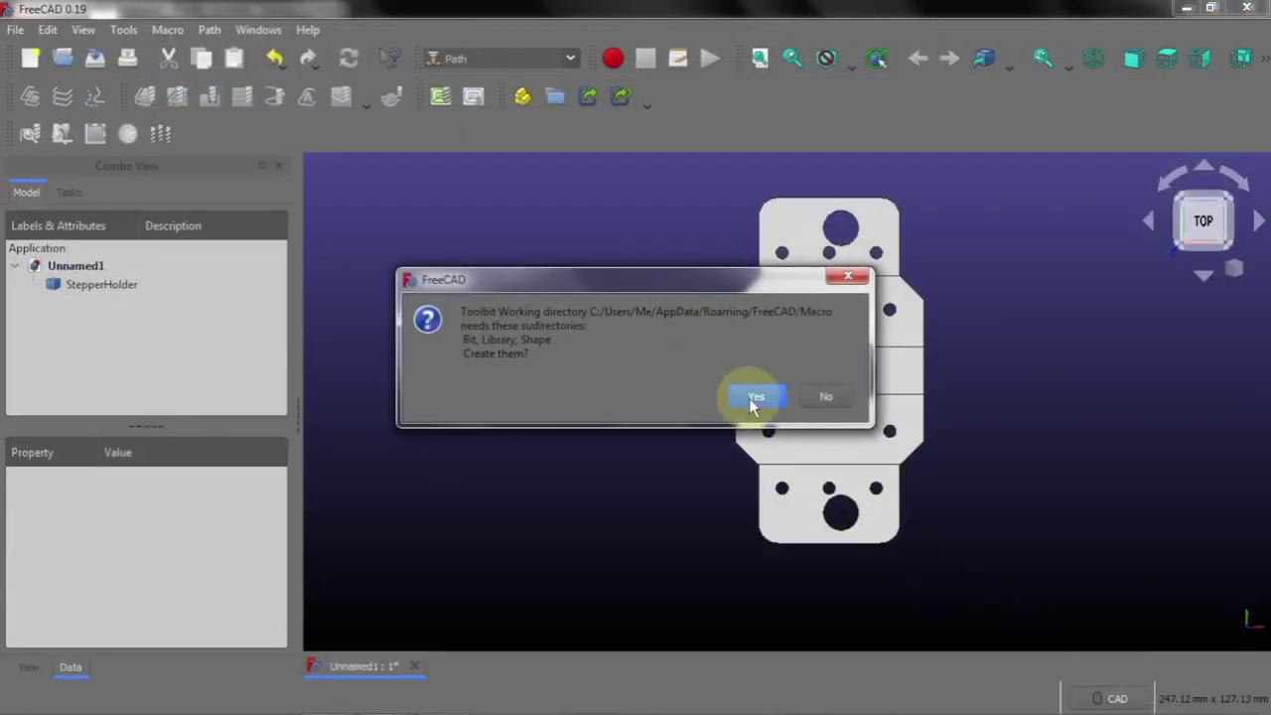
click(751, 399)
click(672, 383)
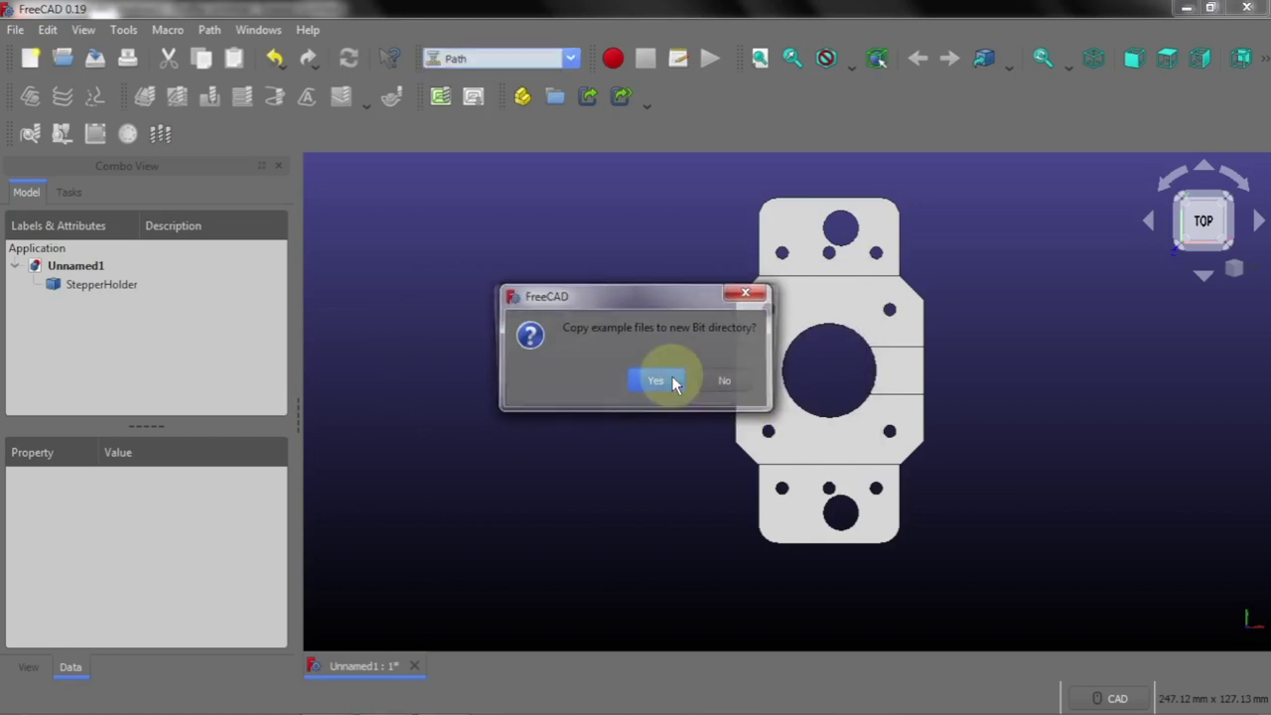
click(668, 377)
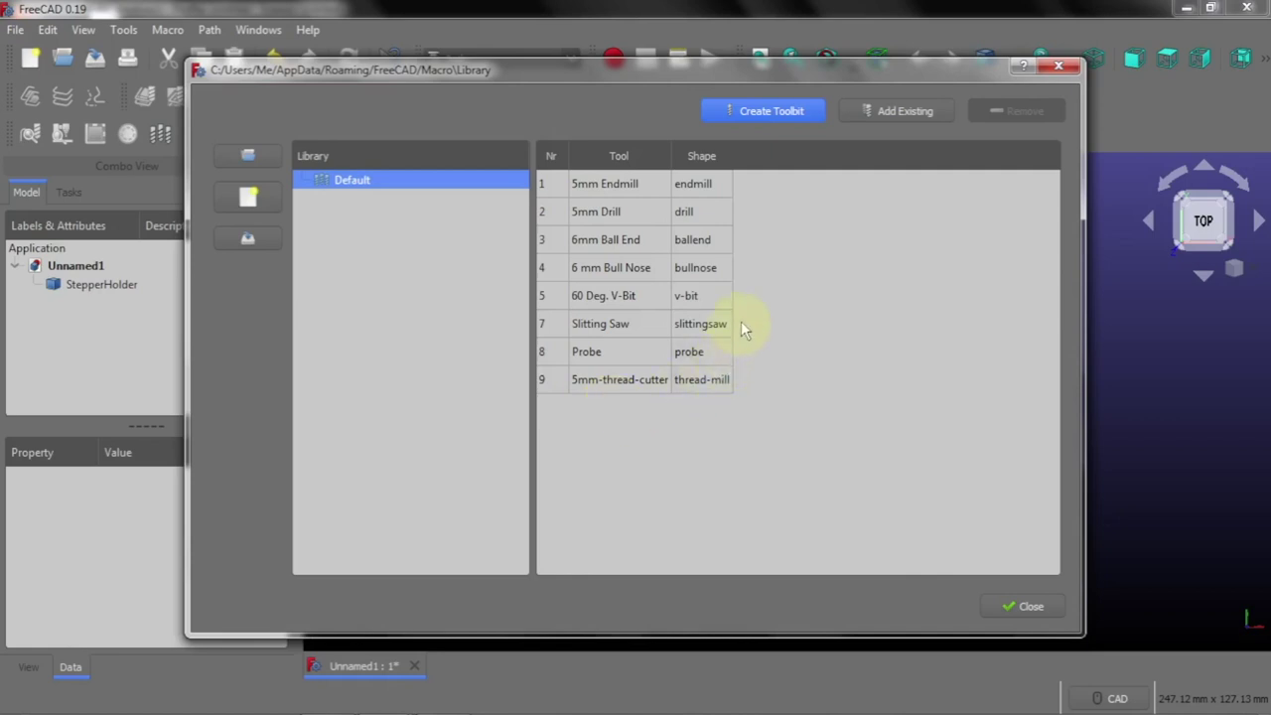
Create a toolbit from the endmill.fcstd shape and save it as 3mm_endmill
click(757, 113)
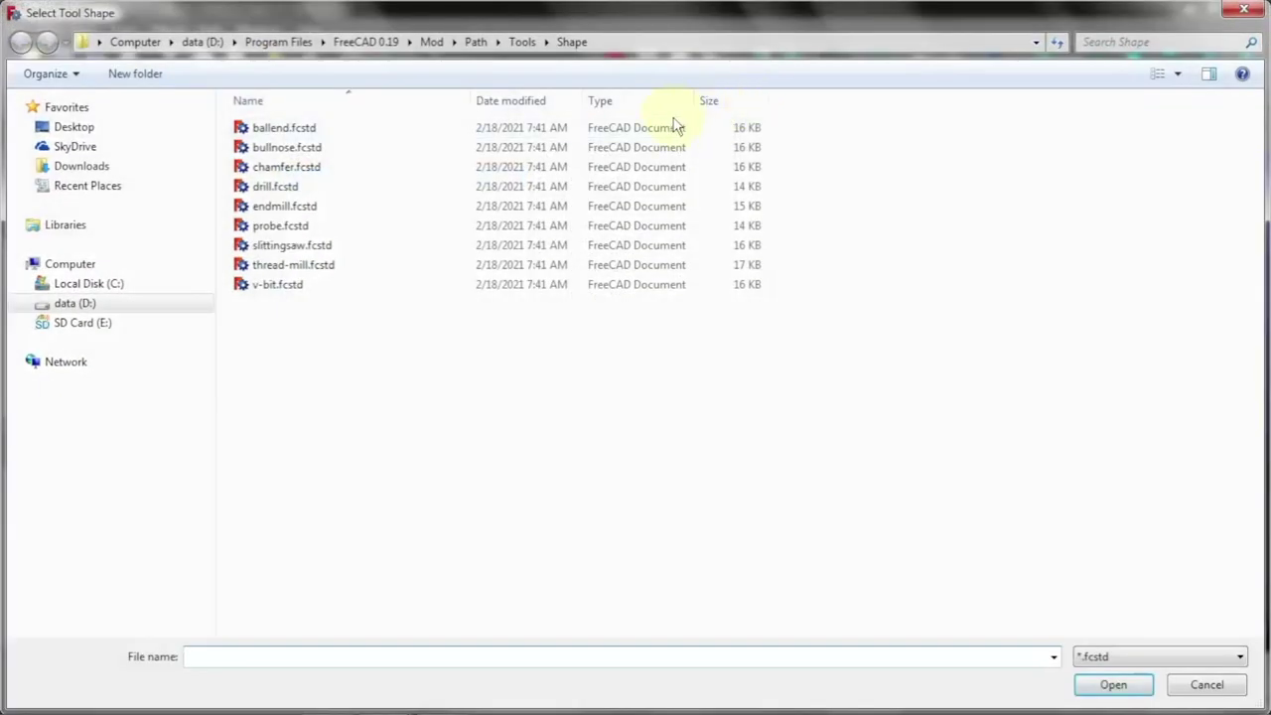
click(290, 207)
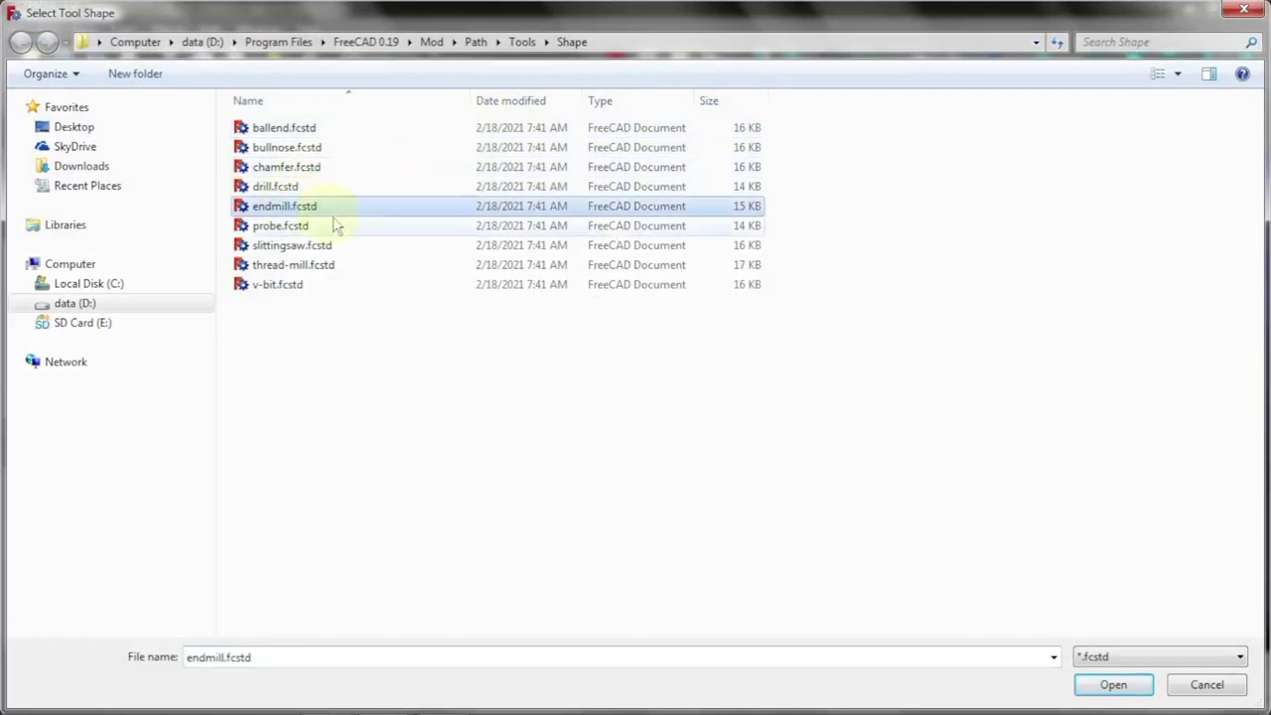
click(1110, 685)
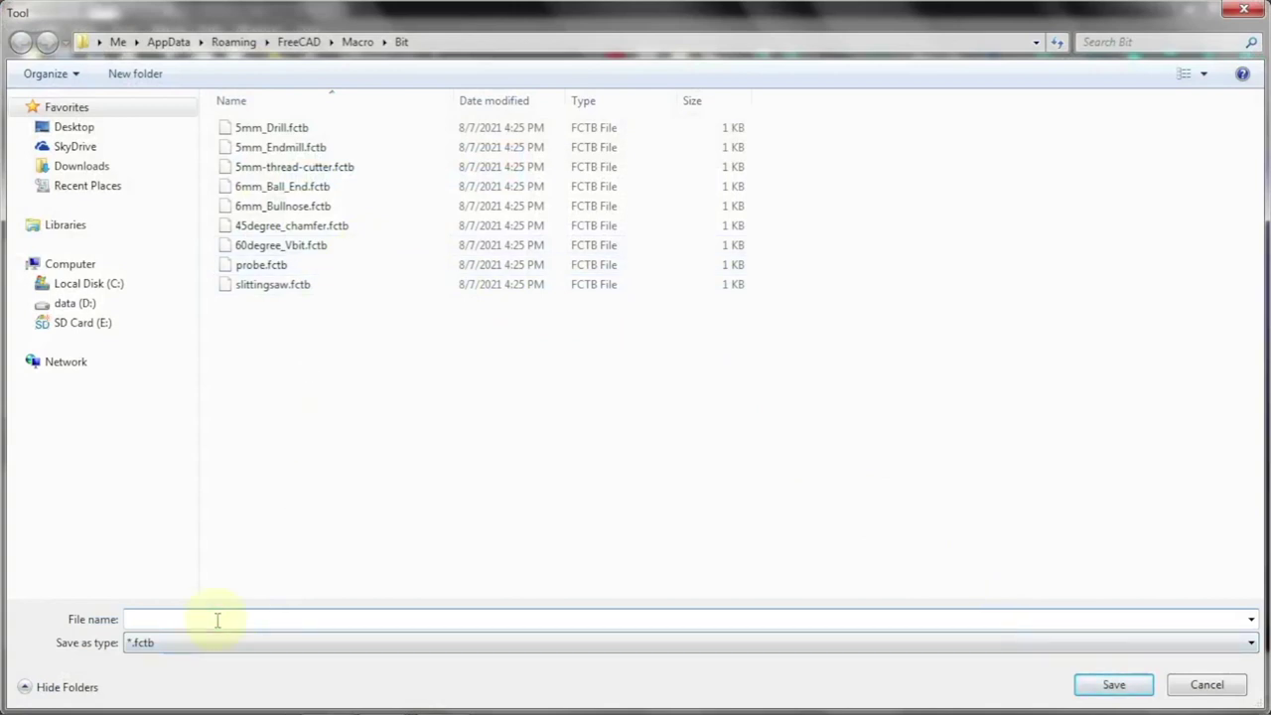
text(3mm_)
text(endmill)
click(1112, 685)
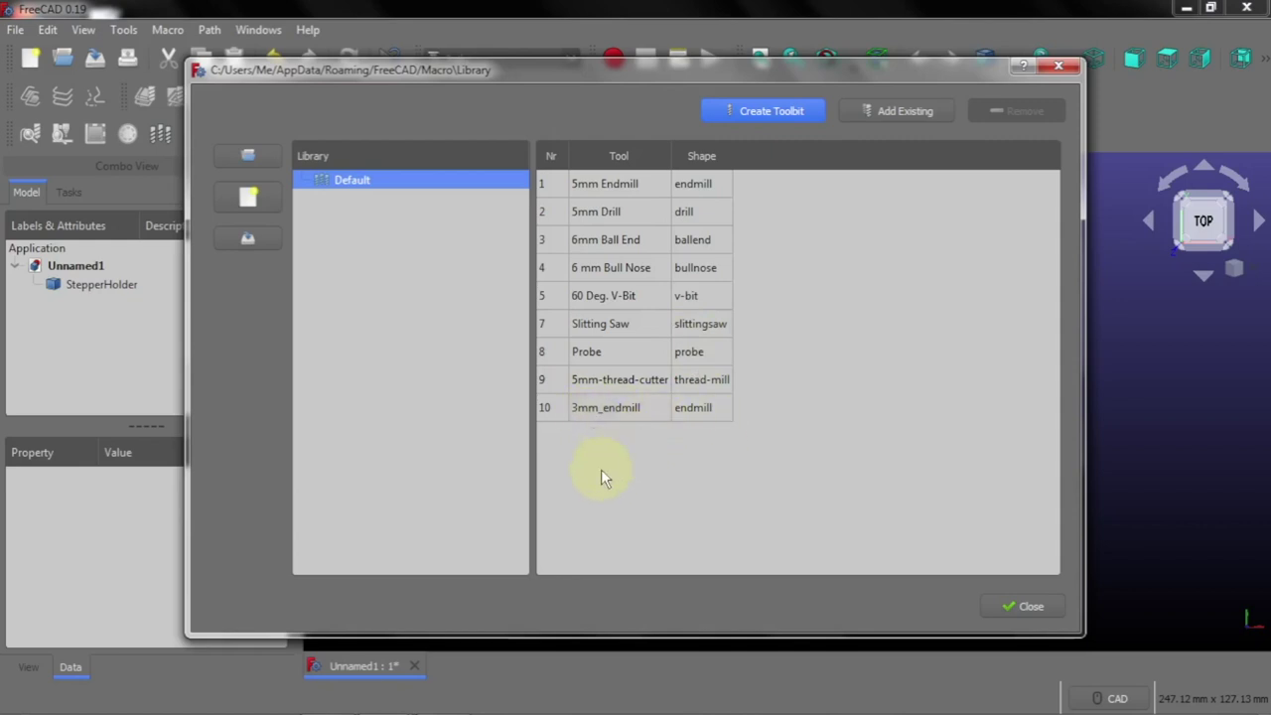
Set the 3mm_endmill diameter to 3.000 mm, apply it, and close the tool library
double_click(614, 410)
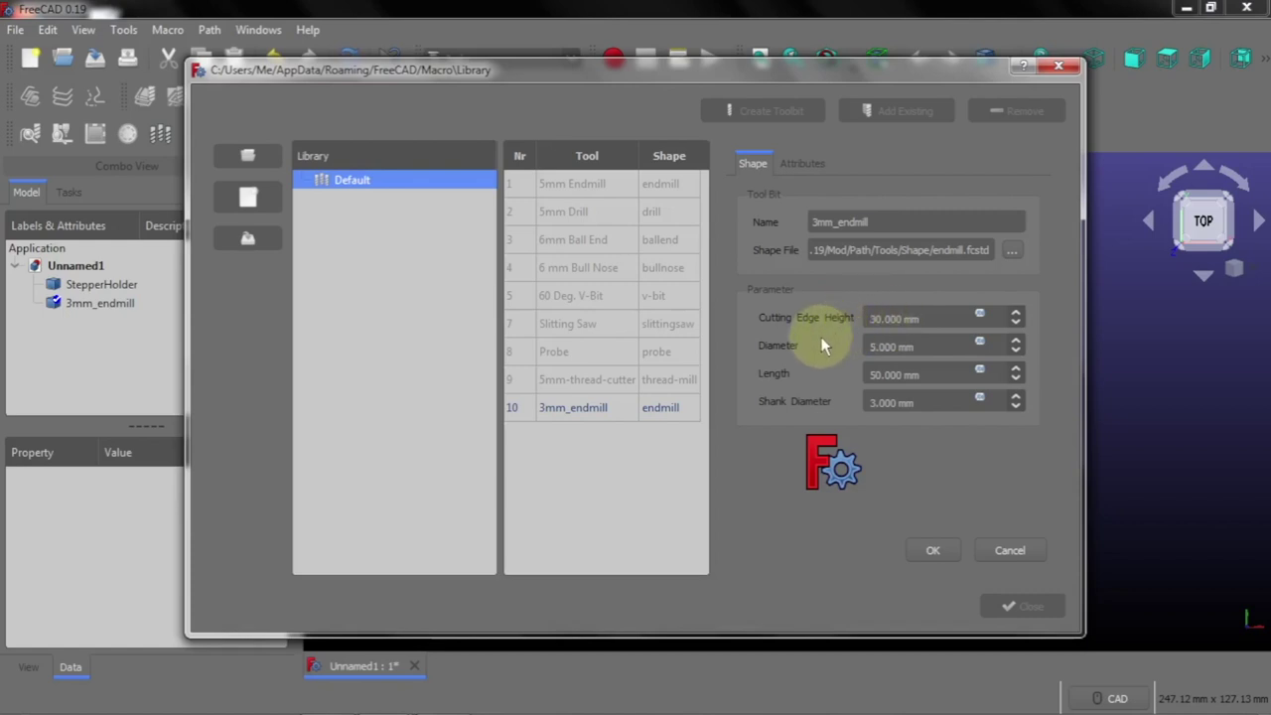
click(872, 346)
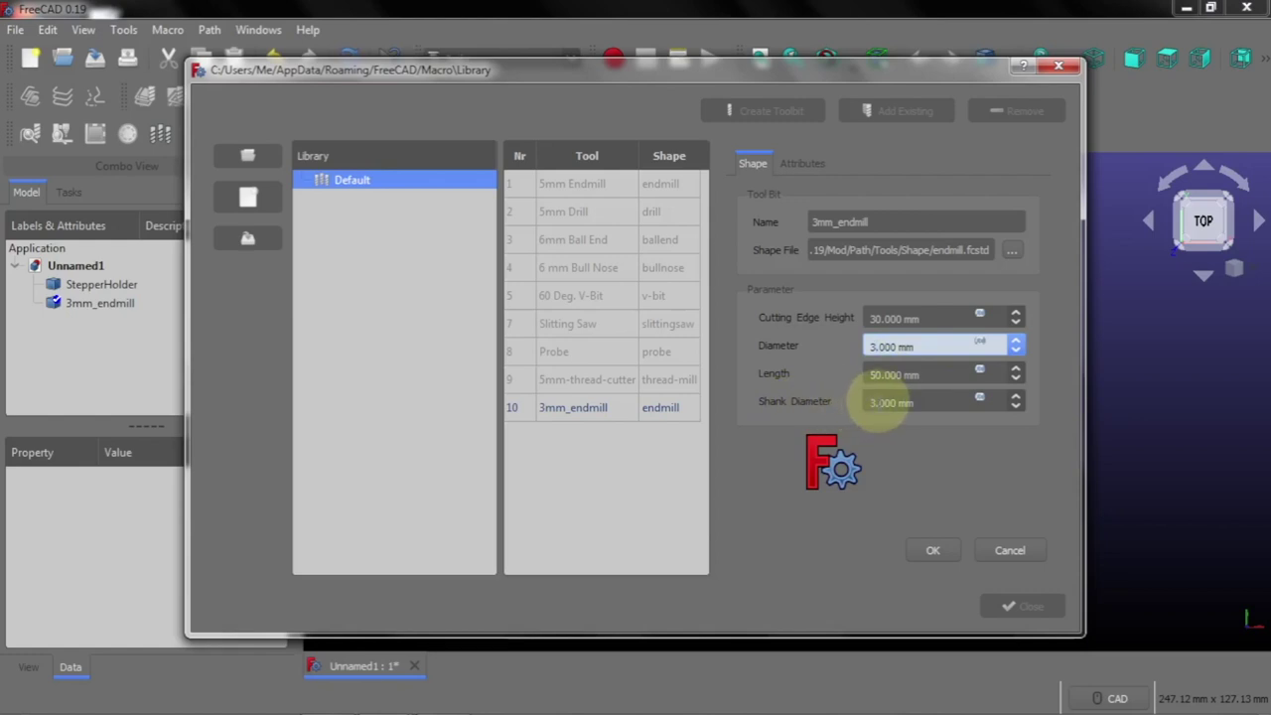
click(875, 403)
click(891, 347)
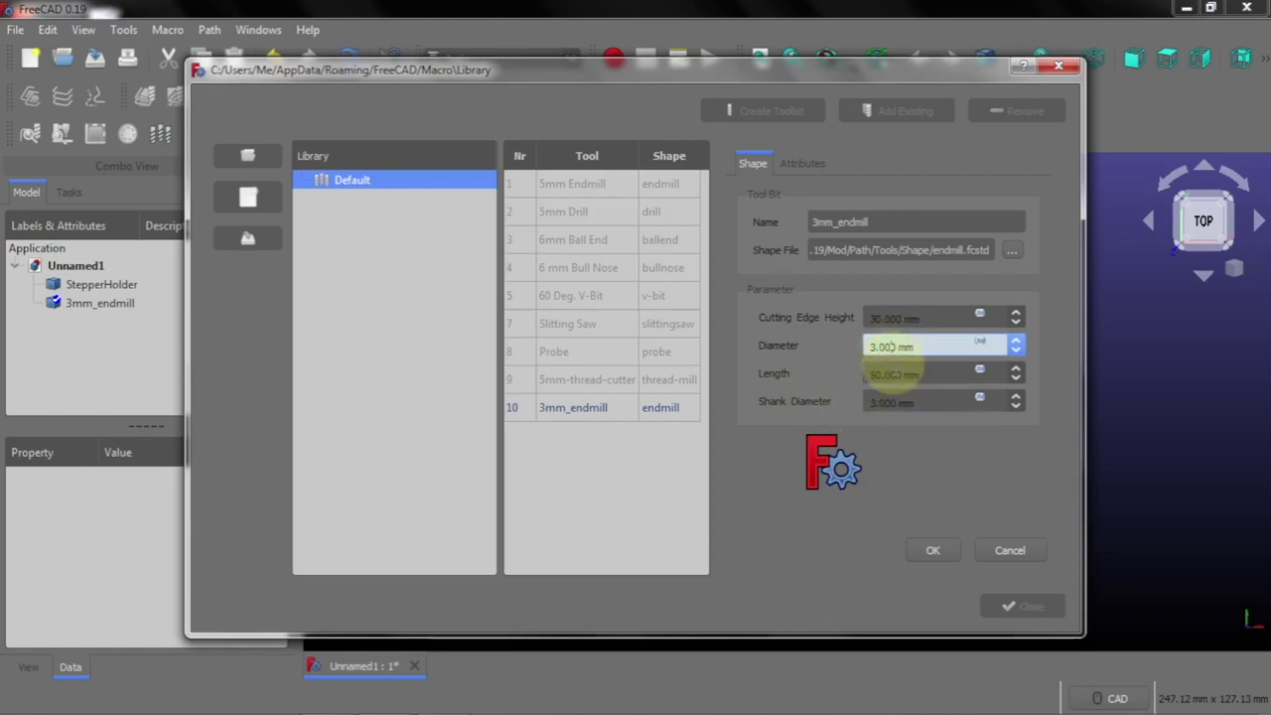
click(930, 549)
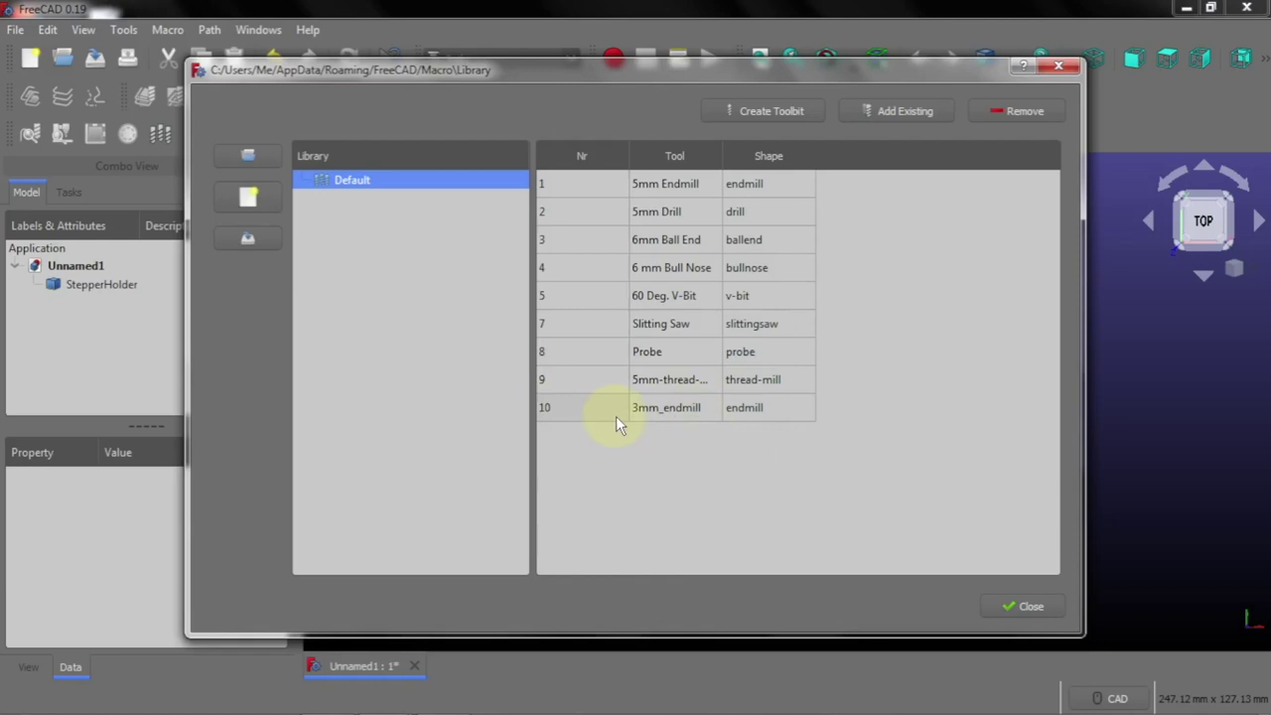
click(1023, 606)
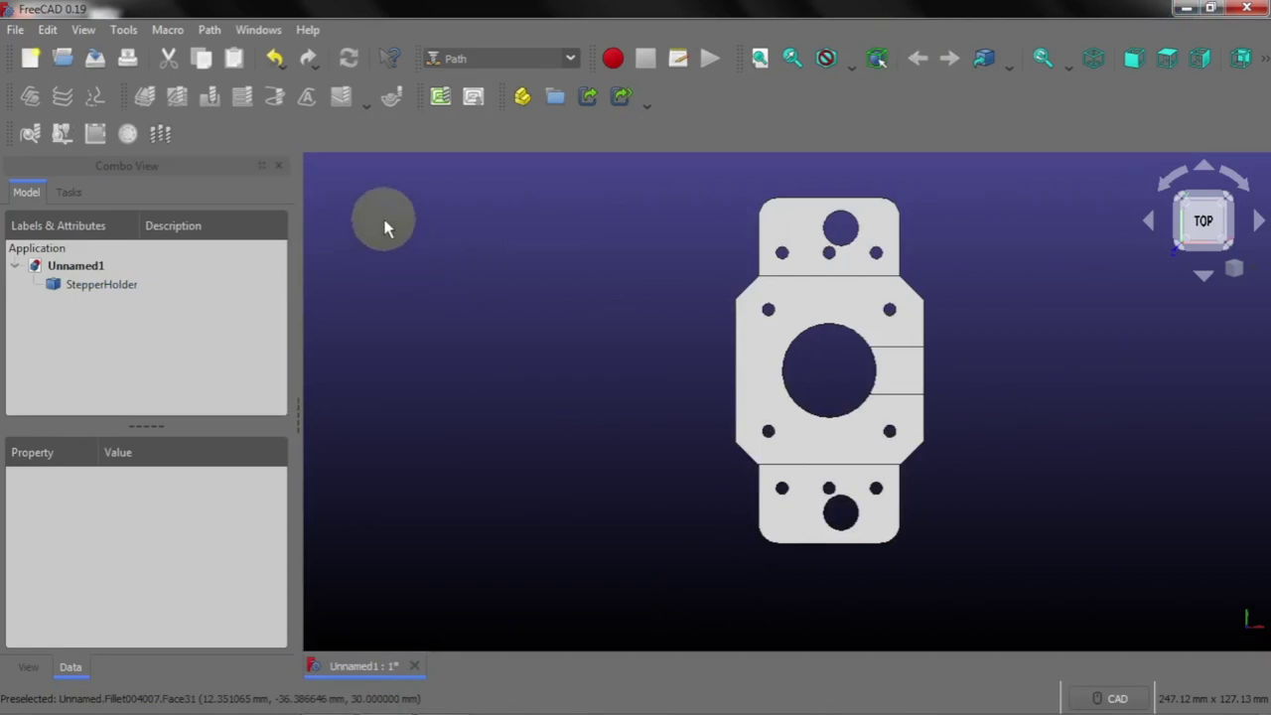
Create a Path Job using the StepperHolder solid as its model
click(210, 36)
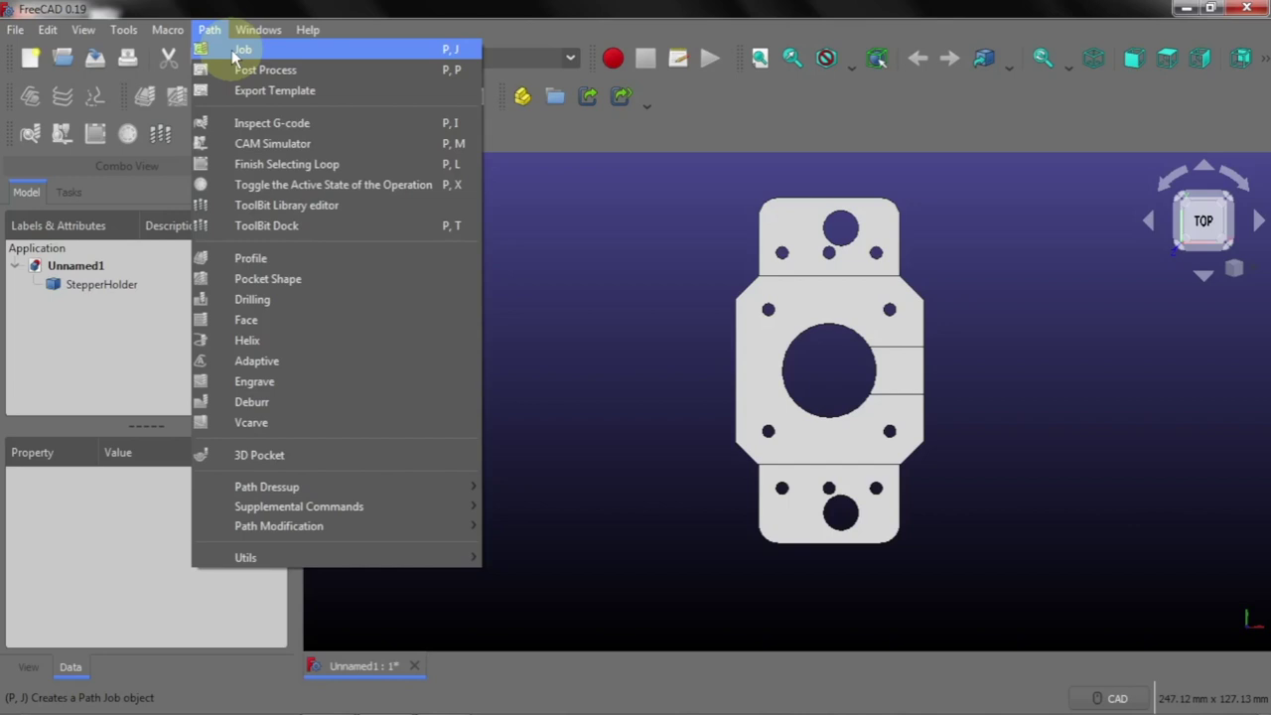
click(231, 48)
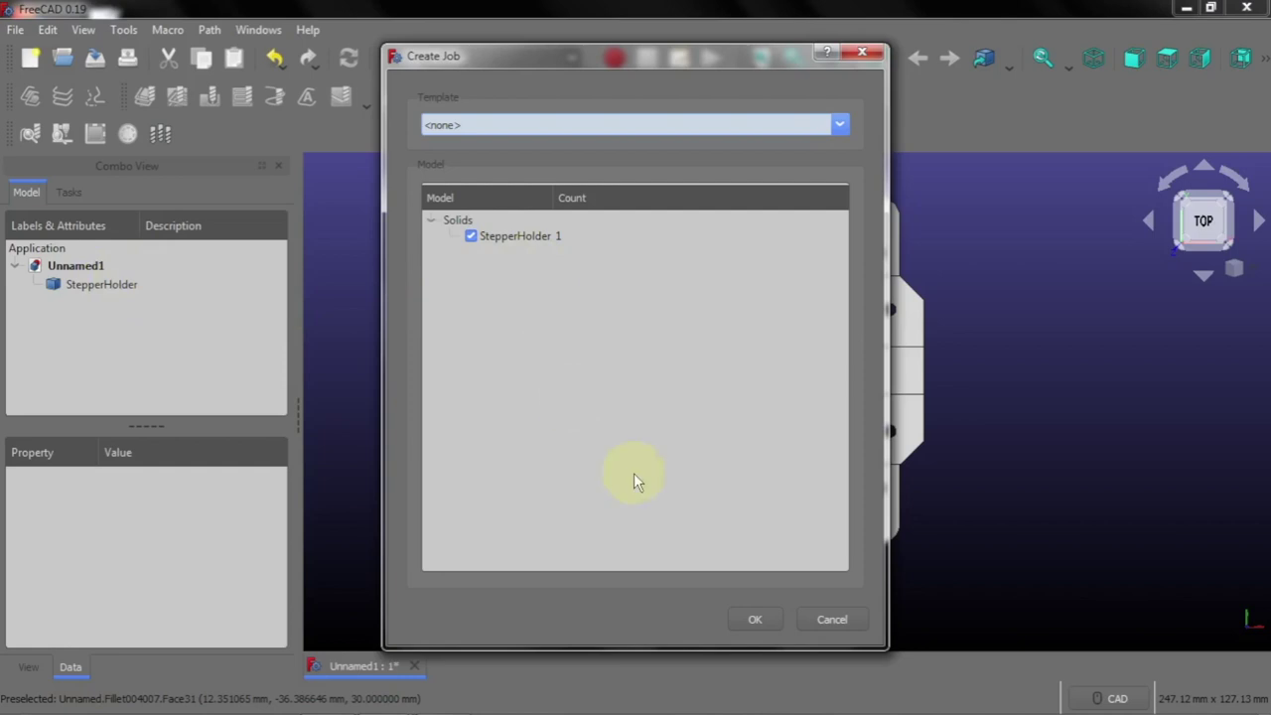
click(735, 619)
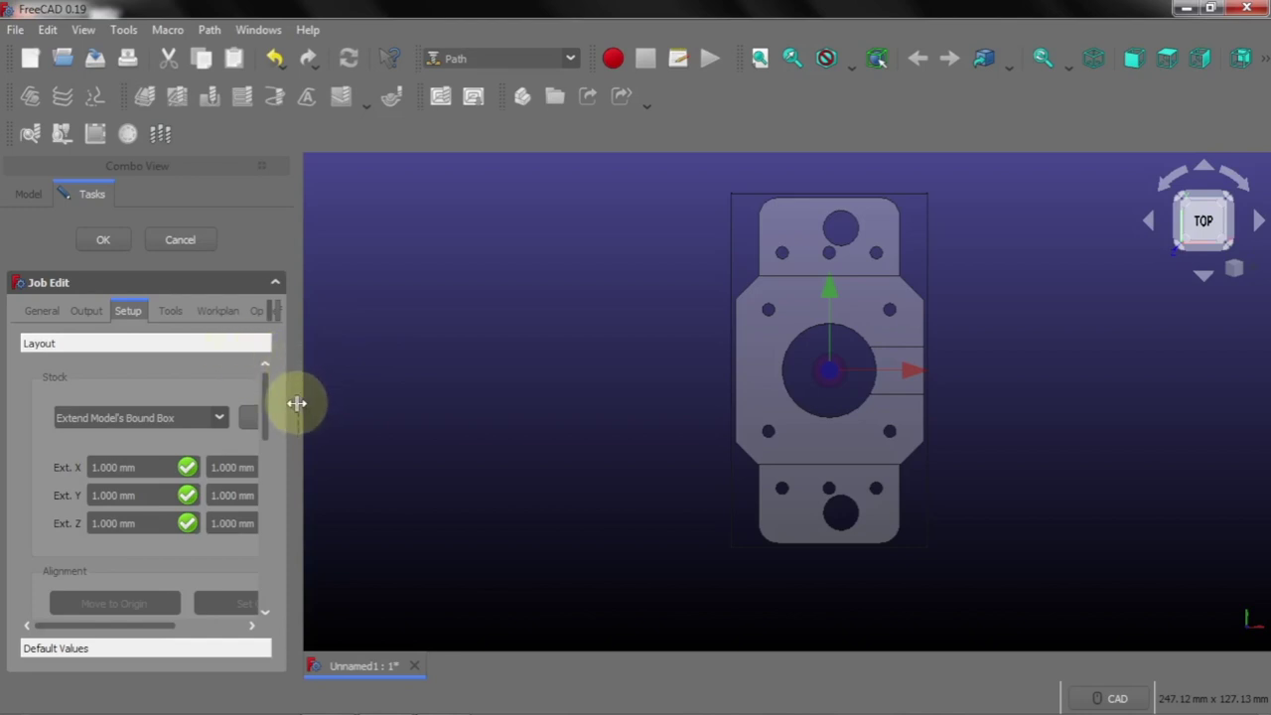
Widen the Job Edit panel and browse its General, Output, Setup, Tools, Operations and defaults tabs
drag(297, 403, 481, 401)
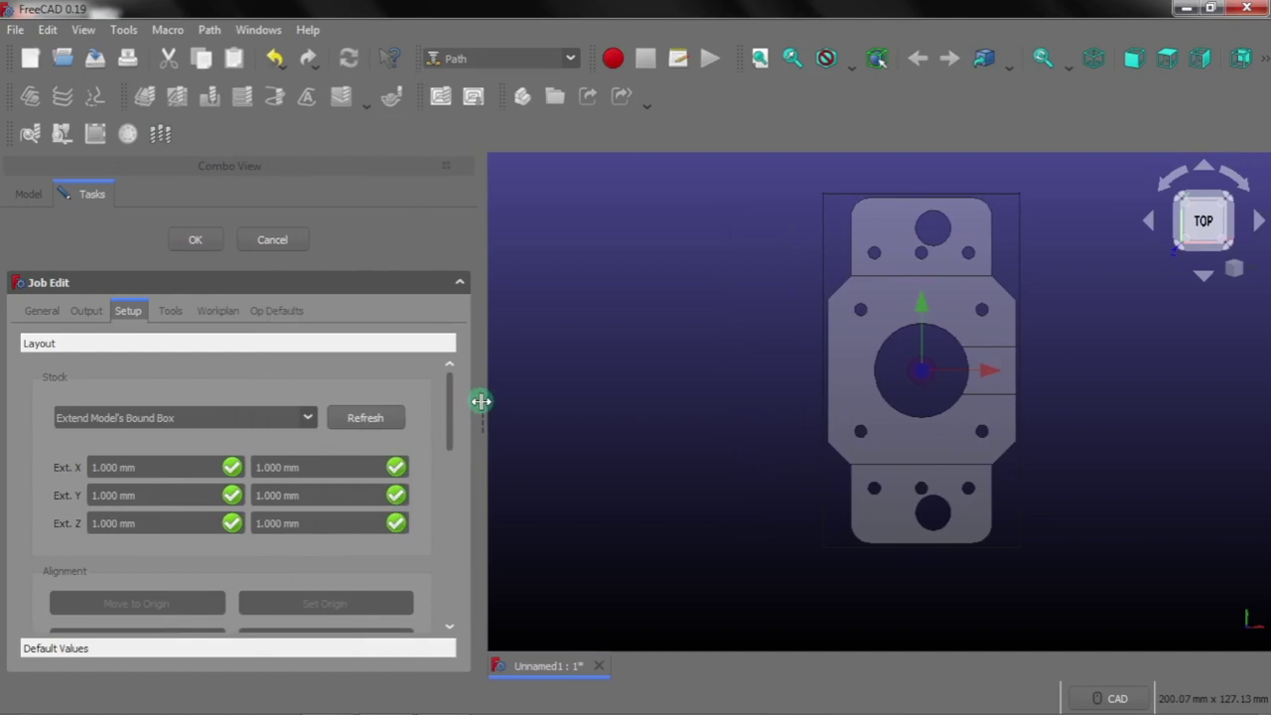
click(375, 417)
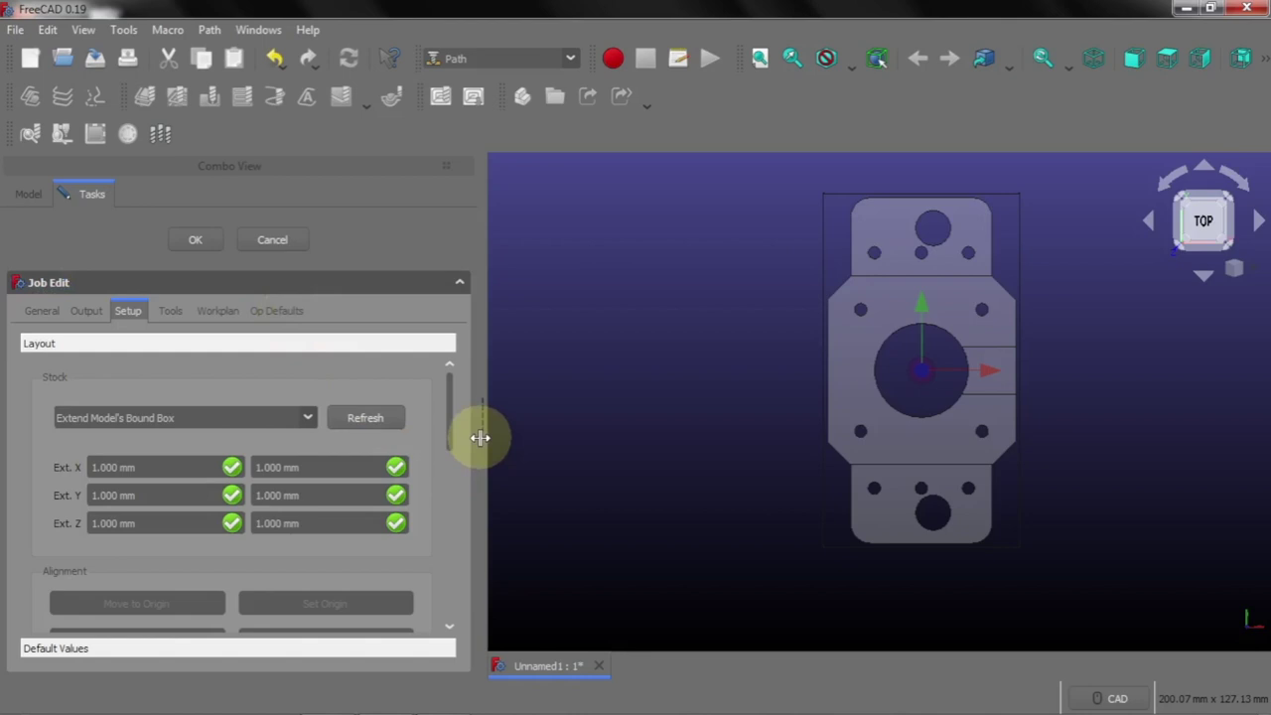
click(42, 313)
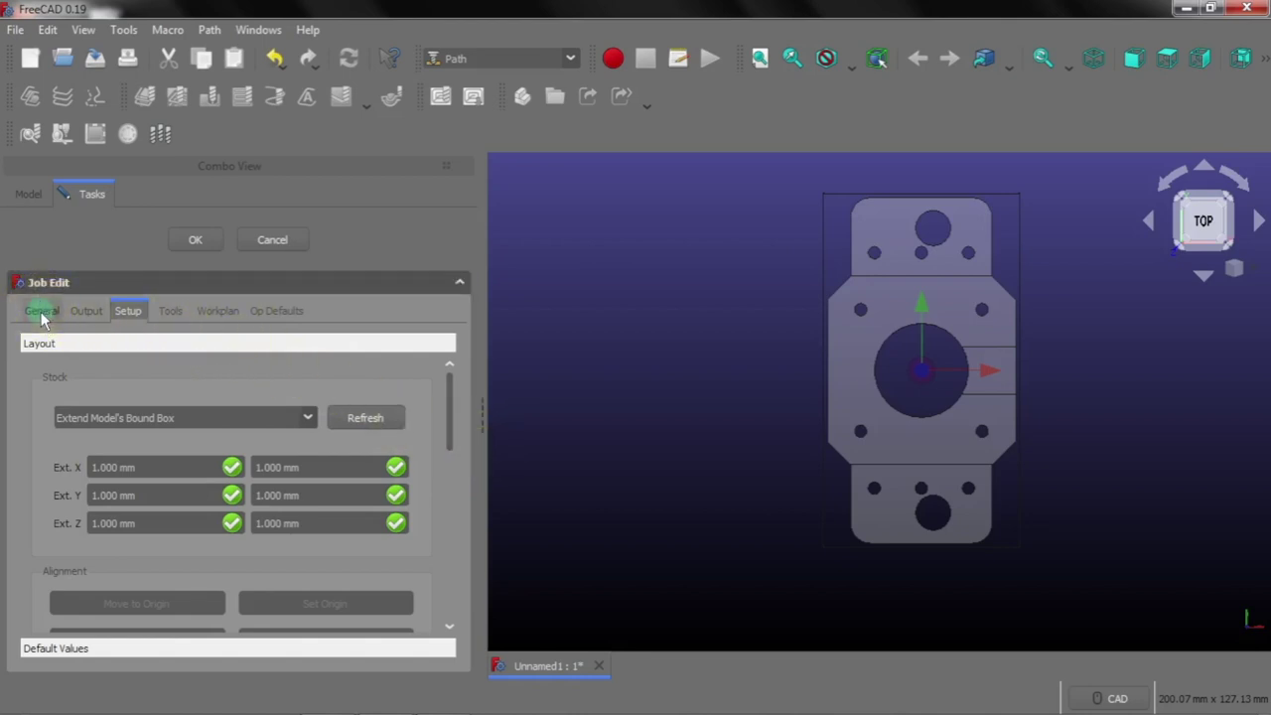
click(85, 311)
click(128, 311)
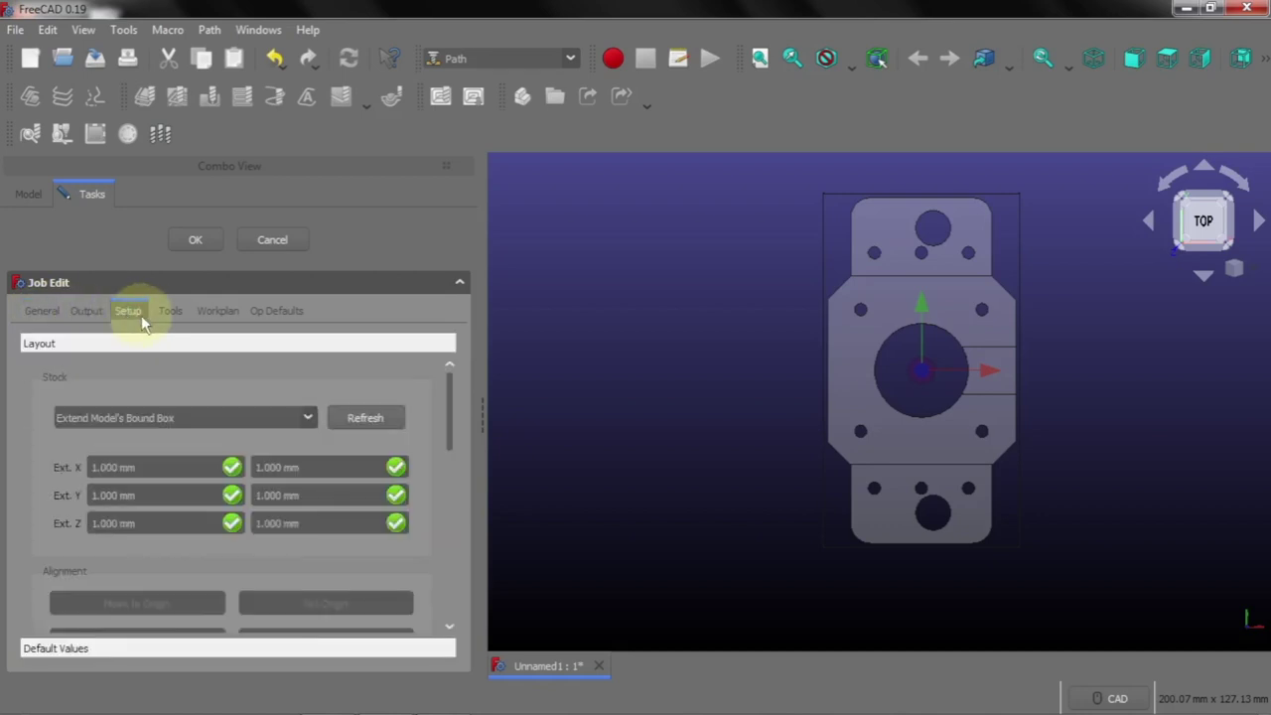
click(169, 313)
click(205, 315)
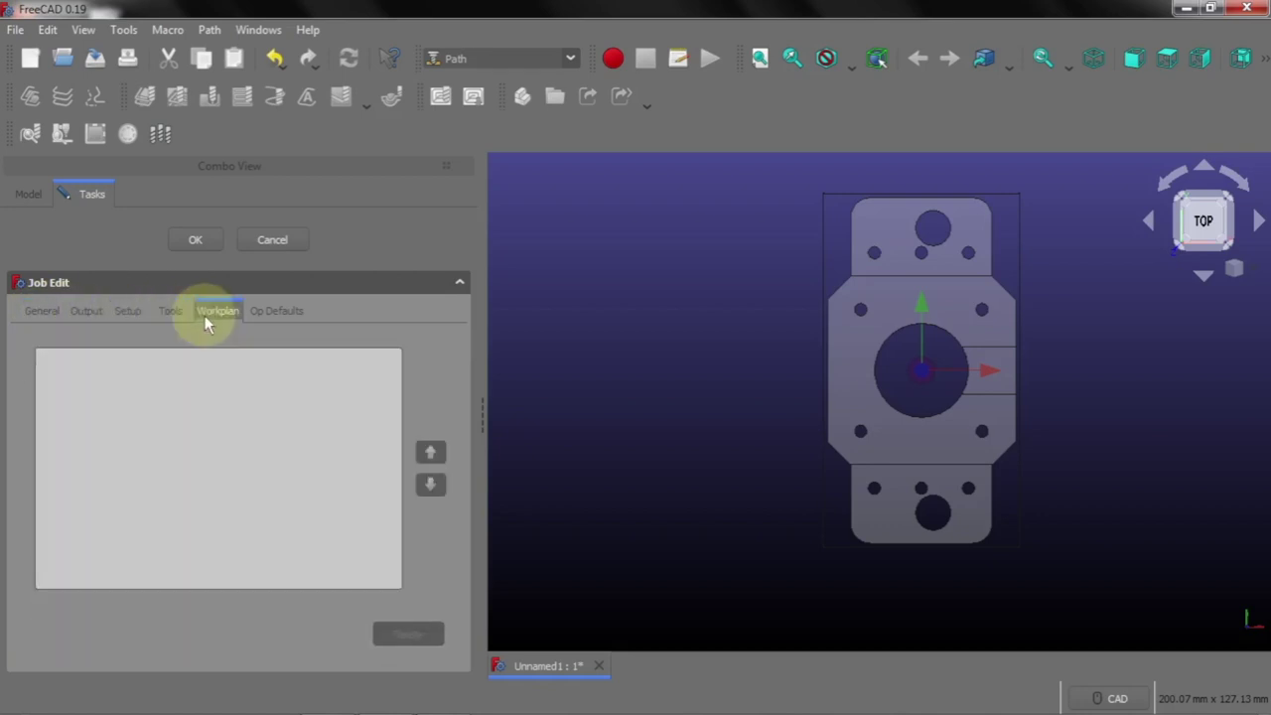
click(273, 318)
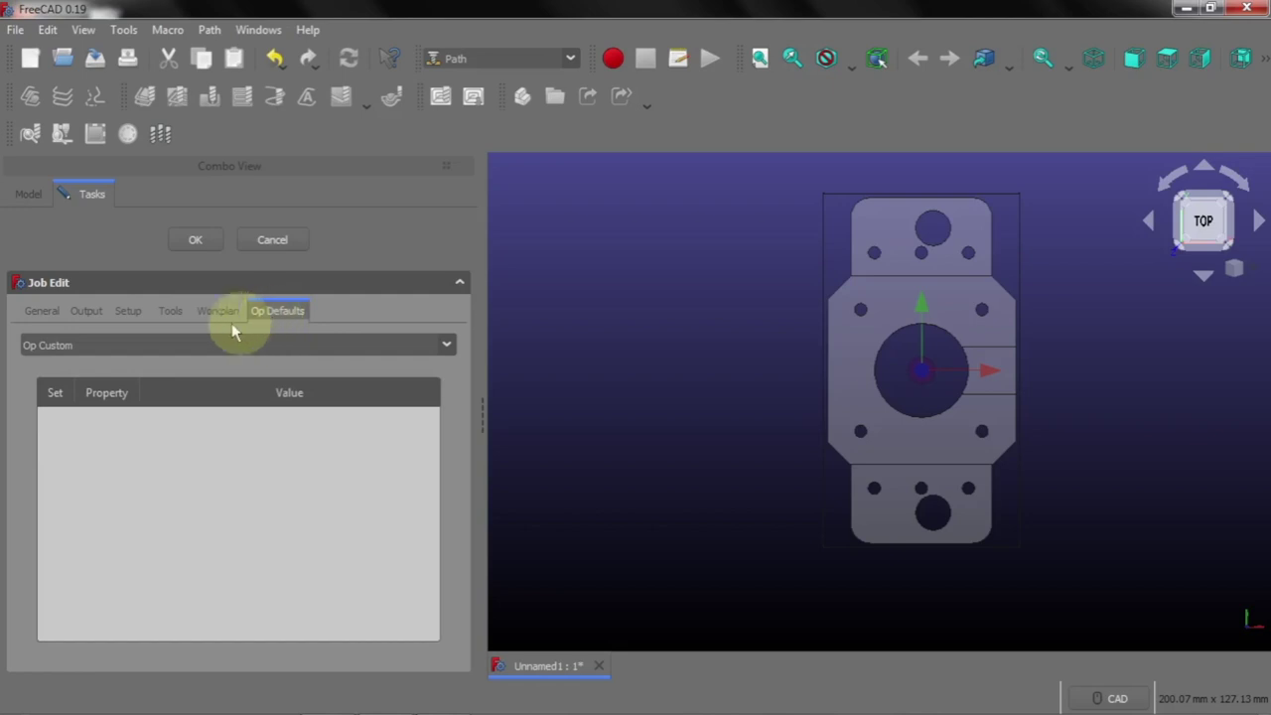
click(47, 315)
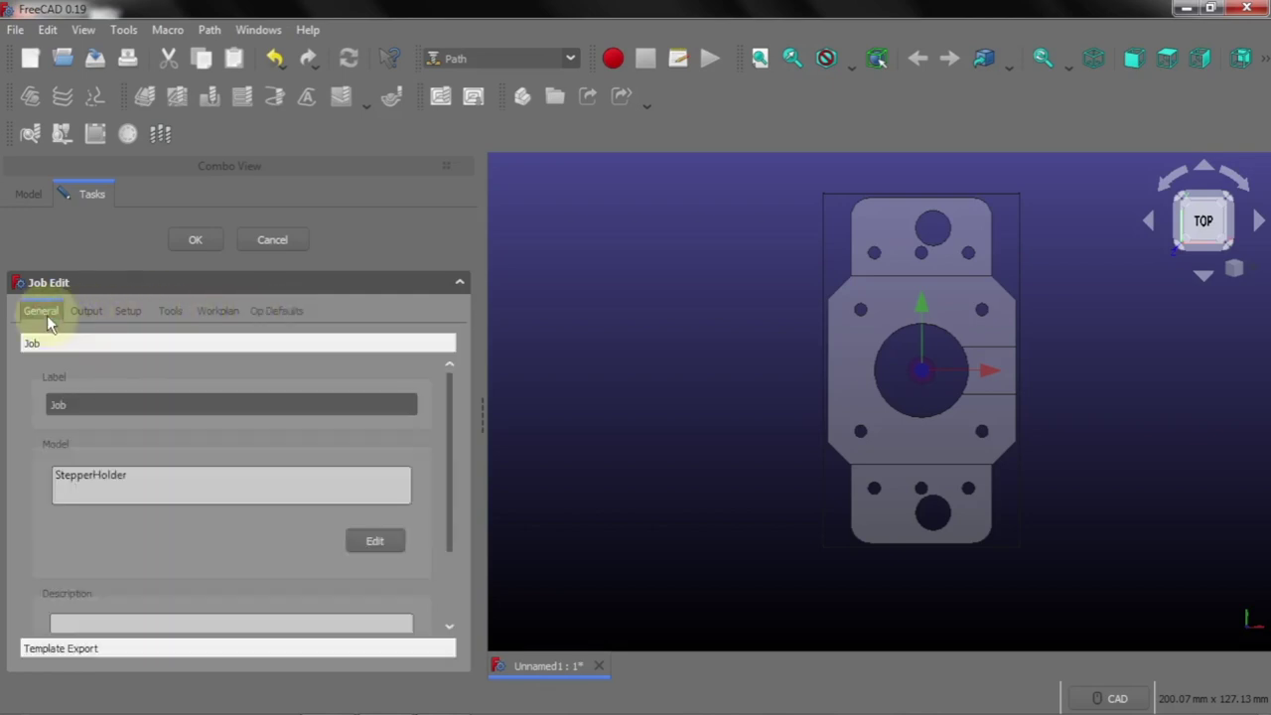
click(127, 312)
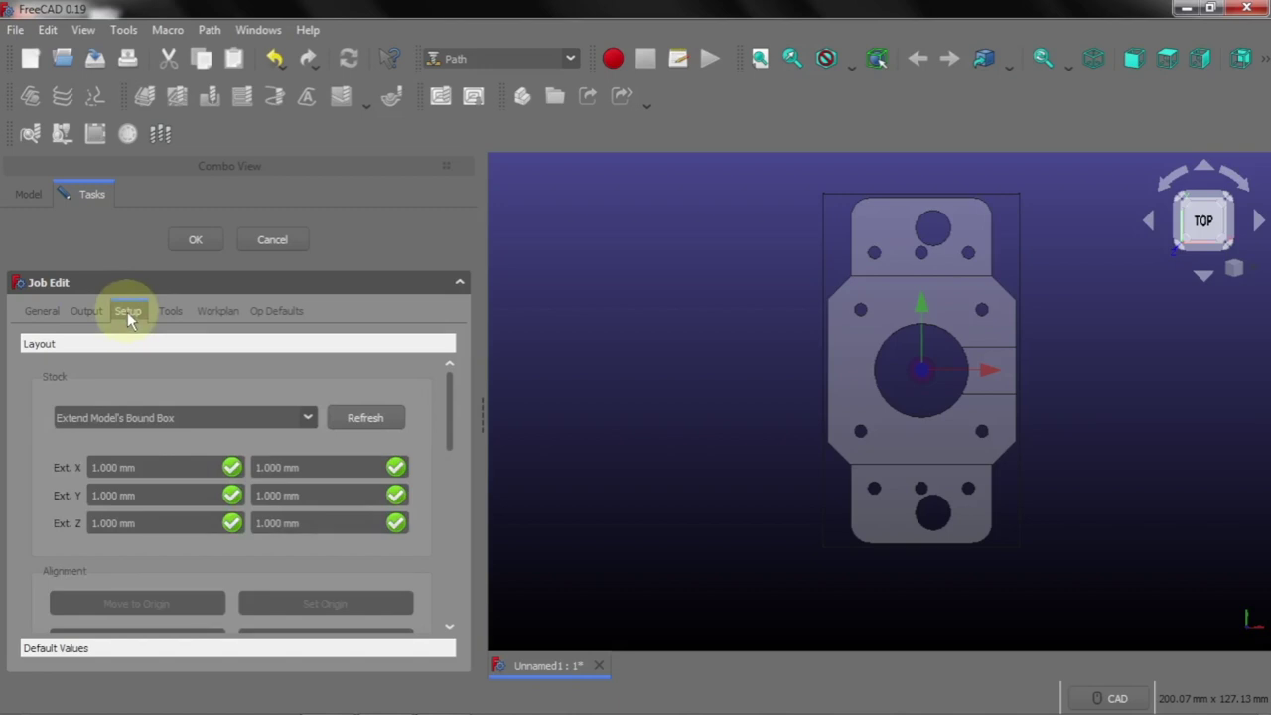
click(47, 314)
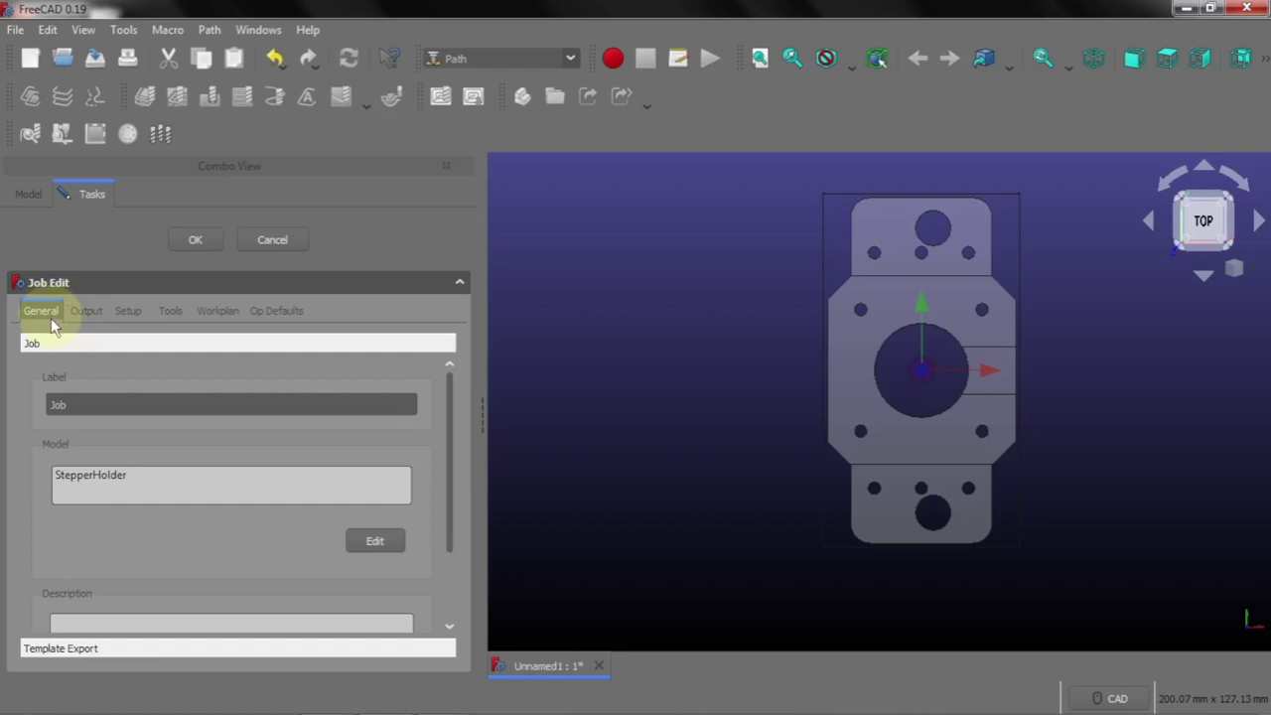
Review the template export options and output file field, then return to the Setup stock settings
click(113, 650)
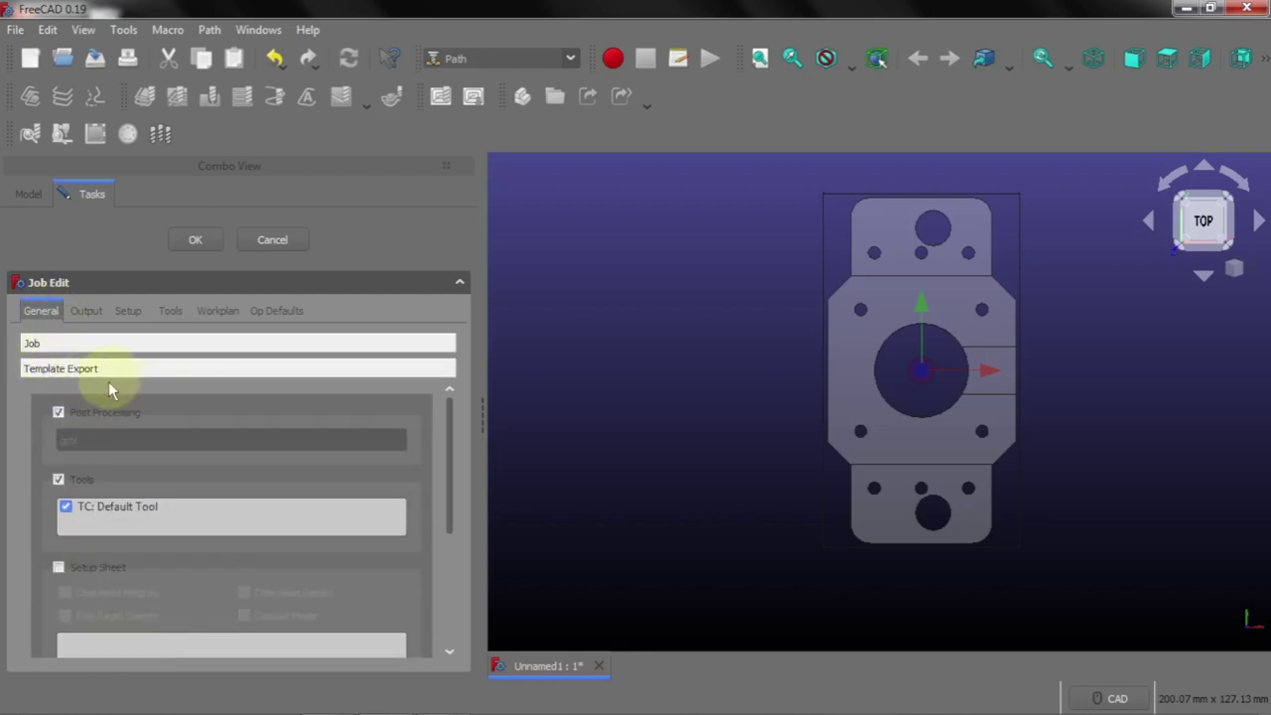
mouse_move(448, 463)
mouse_down()
mouse_move(434, 573)
mouse_move(441, 466)
mouse_up()
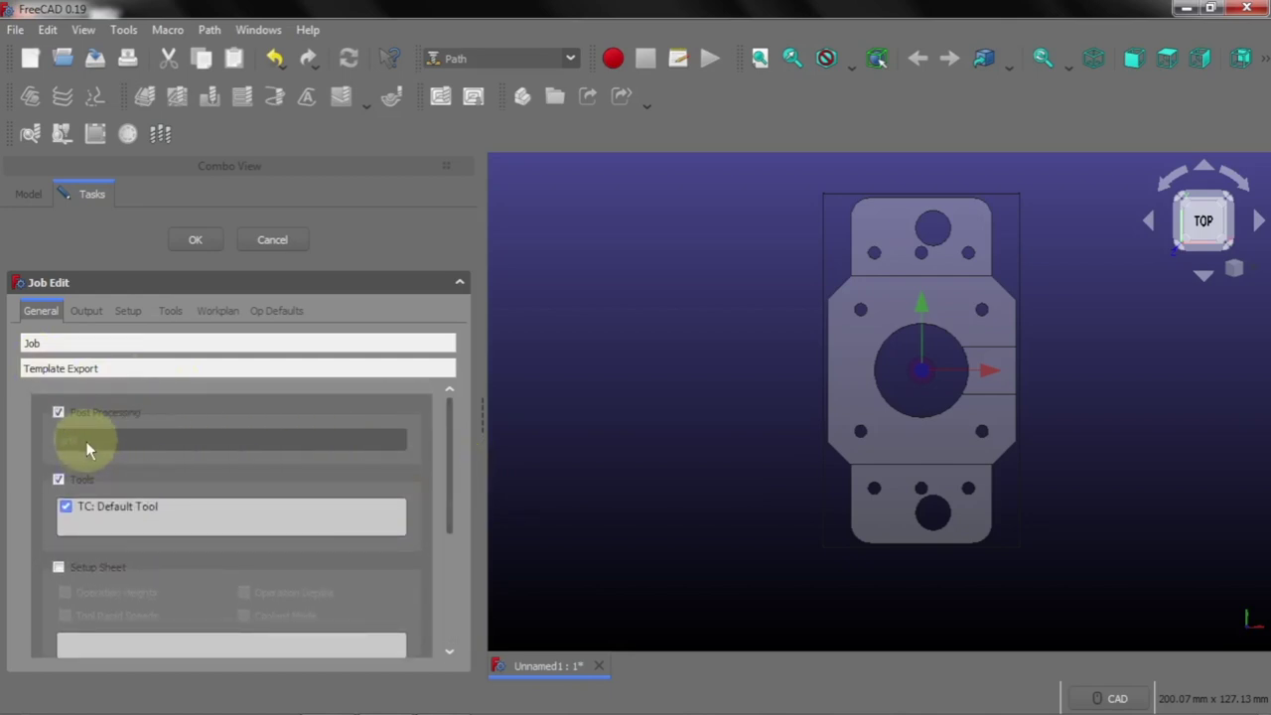
click(38, 344)
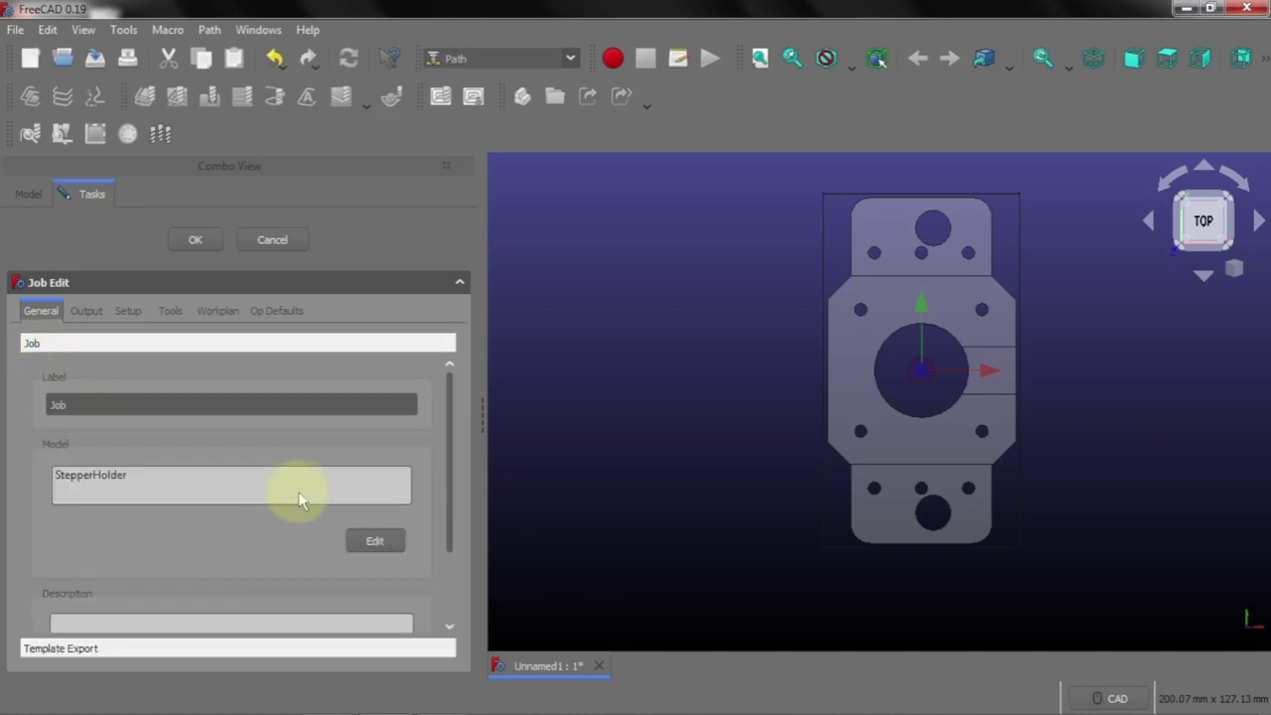
mouse_move(446, 474)
mouse_down()
mouse_move(440, 527)
mouse_move(444, 472)
mouse_up()
click(87, 311)
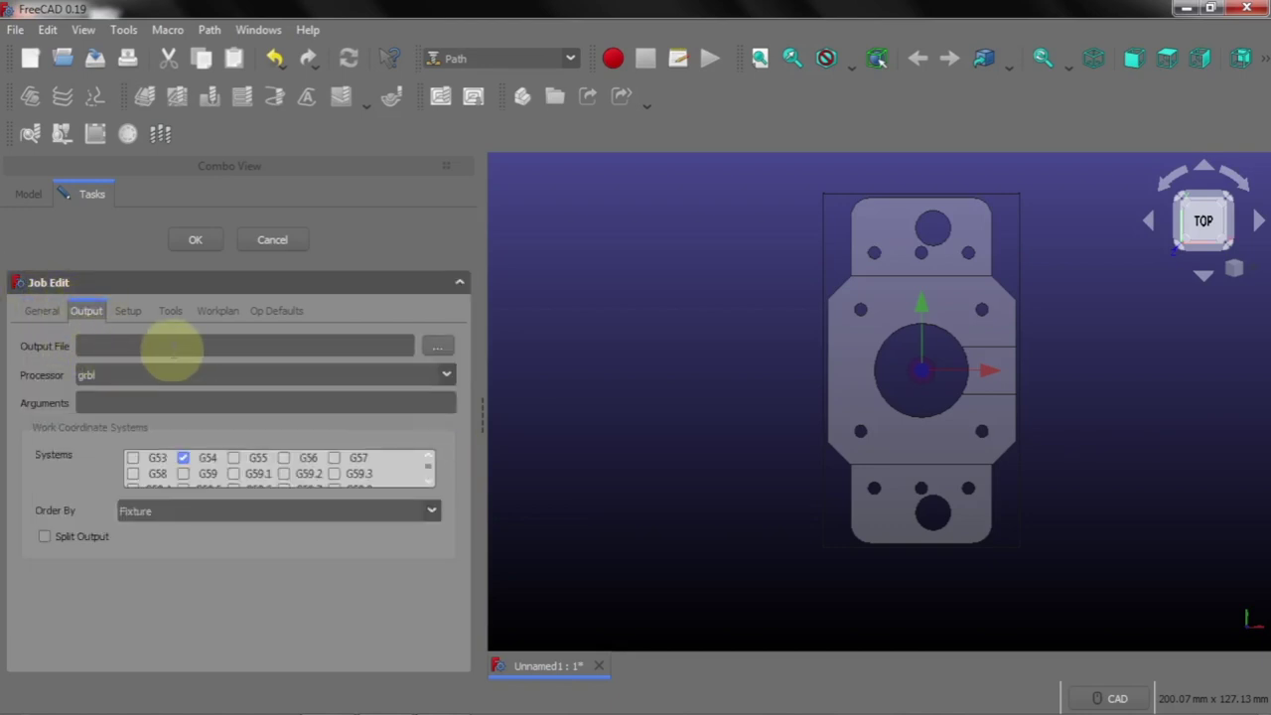
click(169, 344)
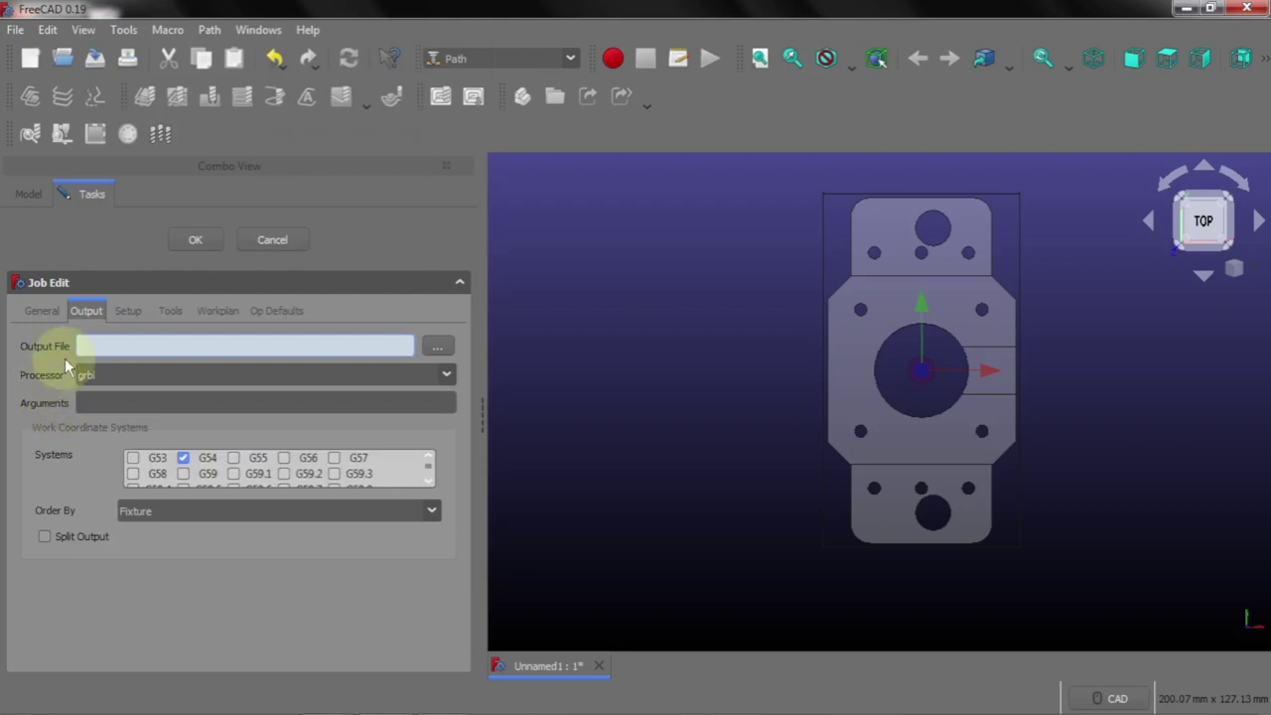
click(129, 312)
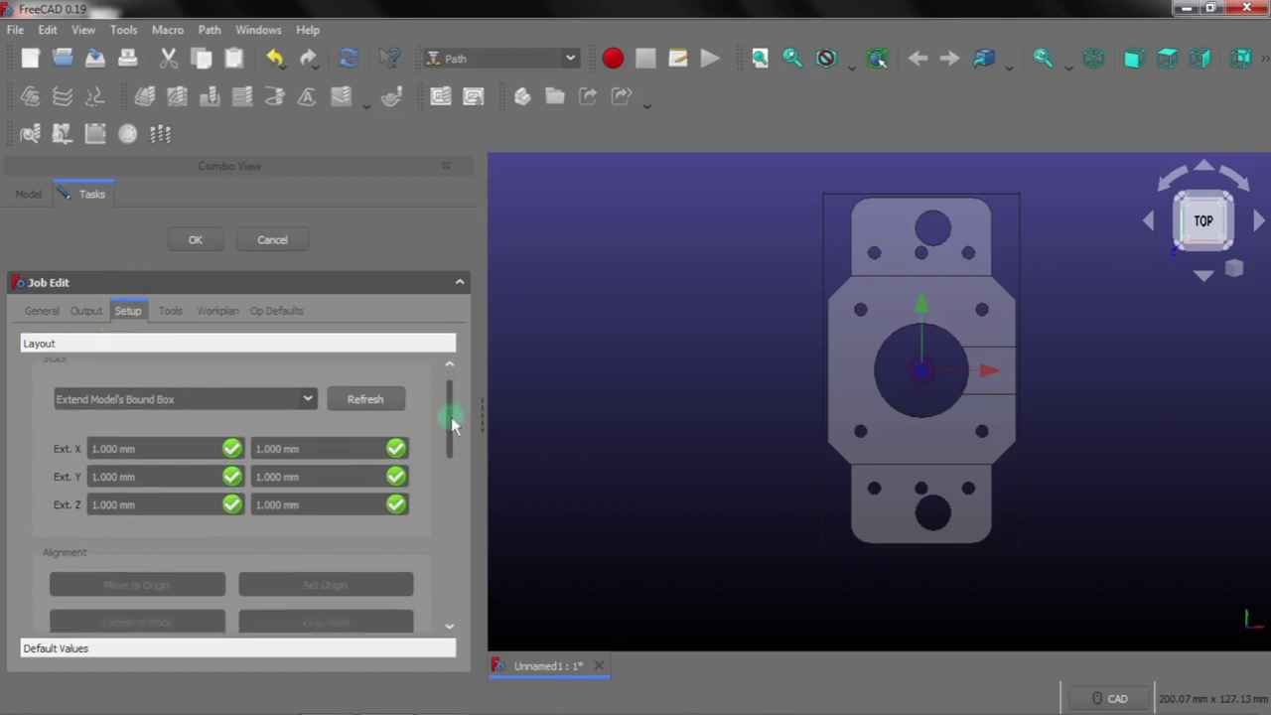
drag(452, 412, 450, 407)
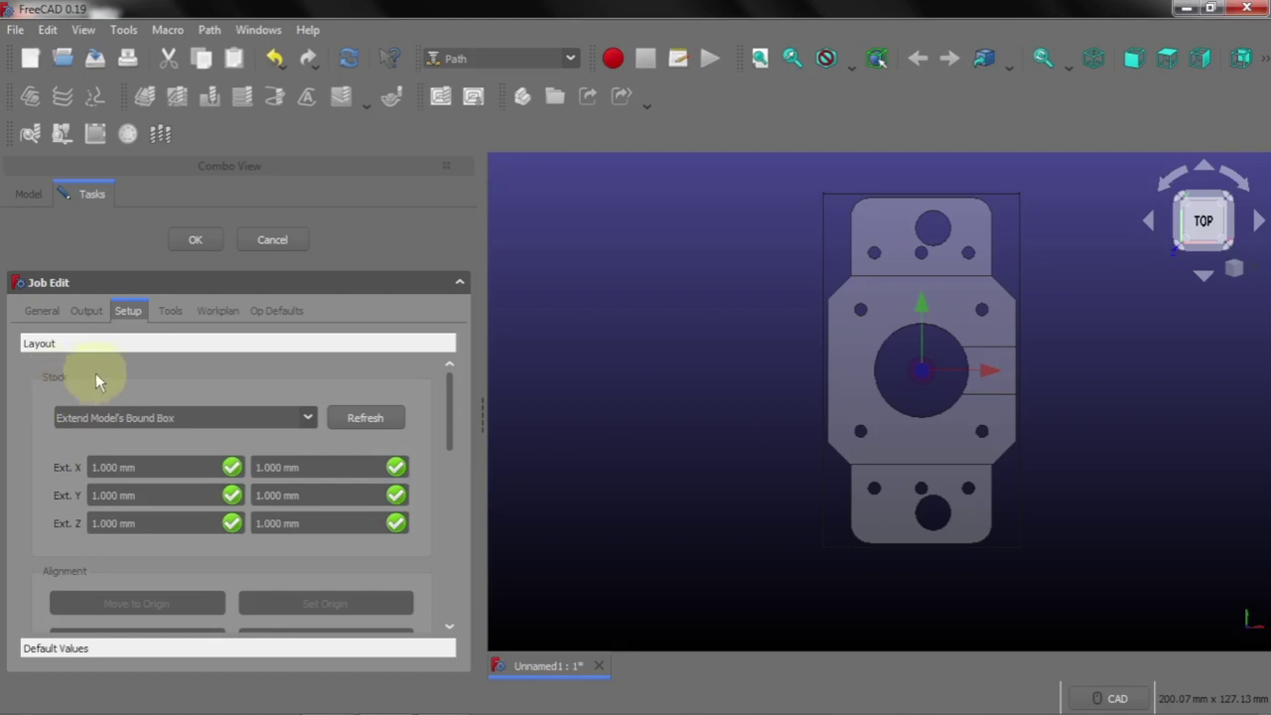
Change the job stock to Create Box and refresh it to 48 × 88 × 30 mm
click(309, 421)
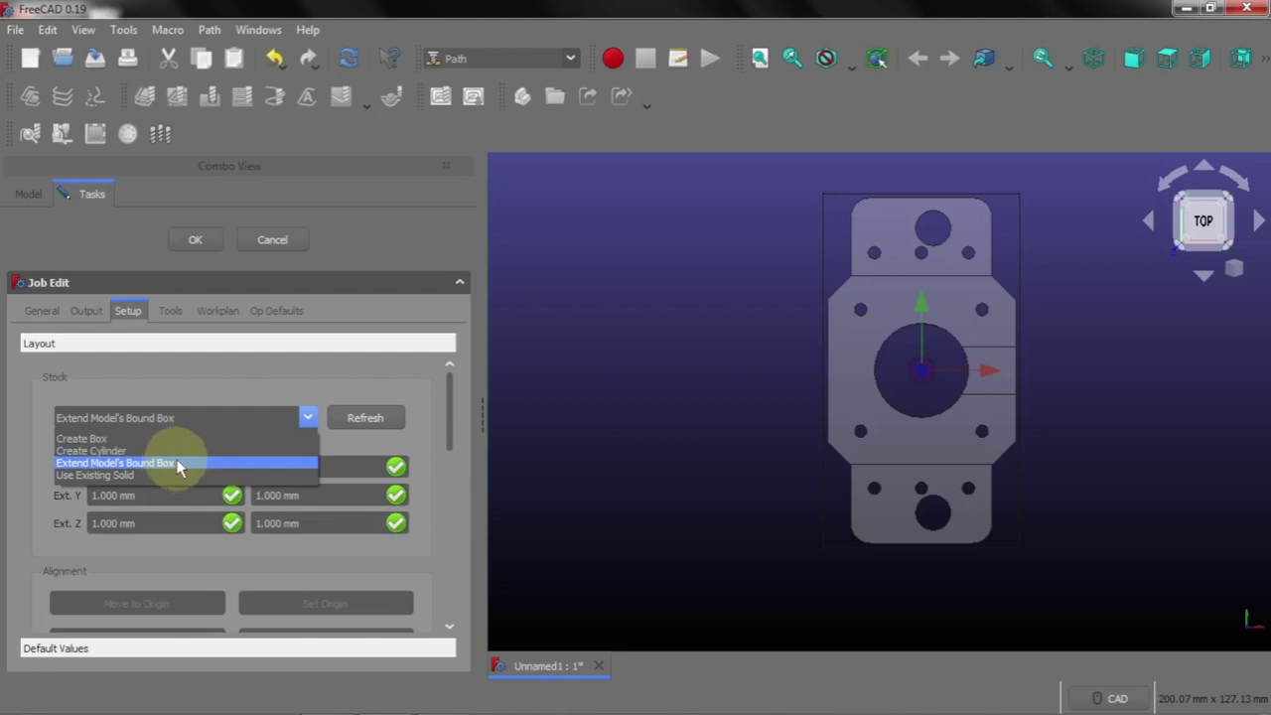
click(223, 390)
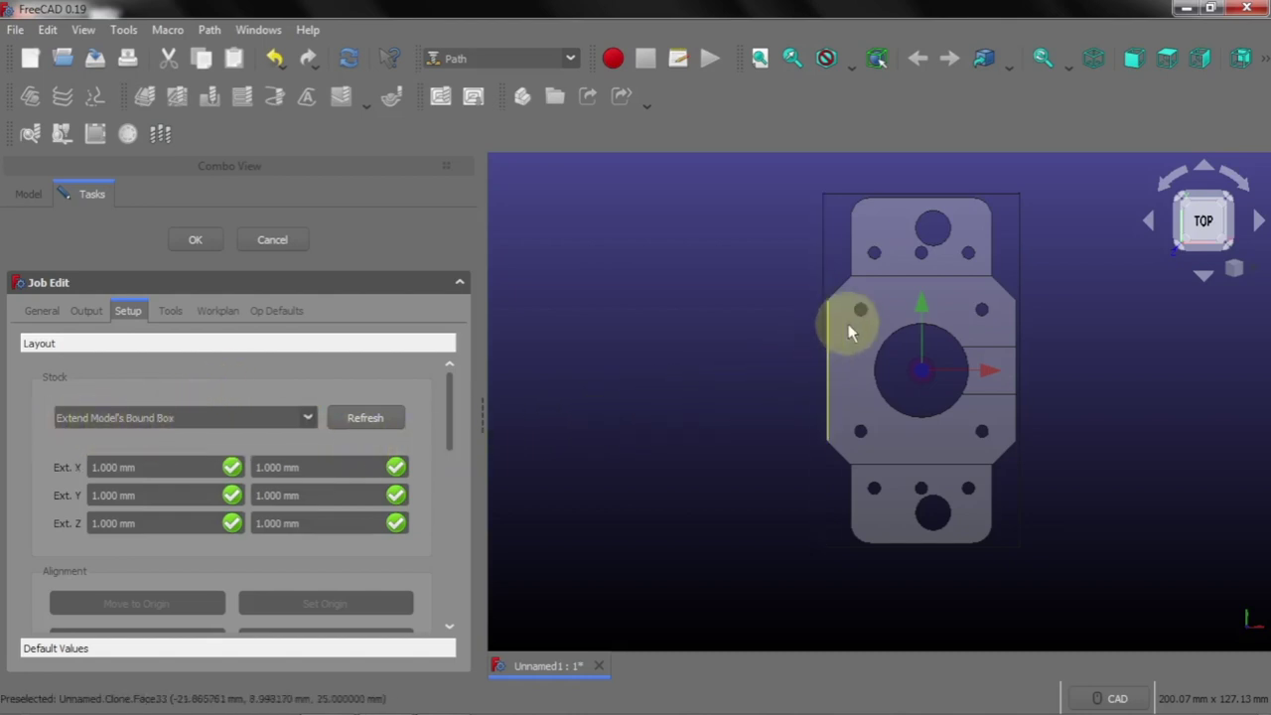
scroll(830, 349, up, 1)
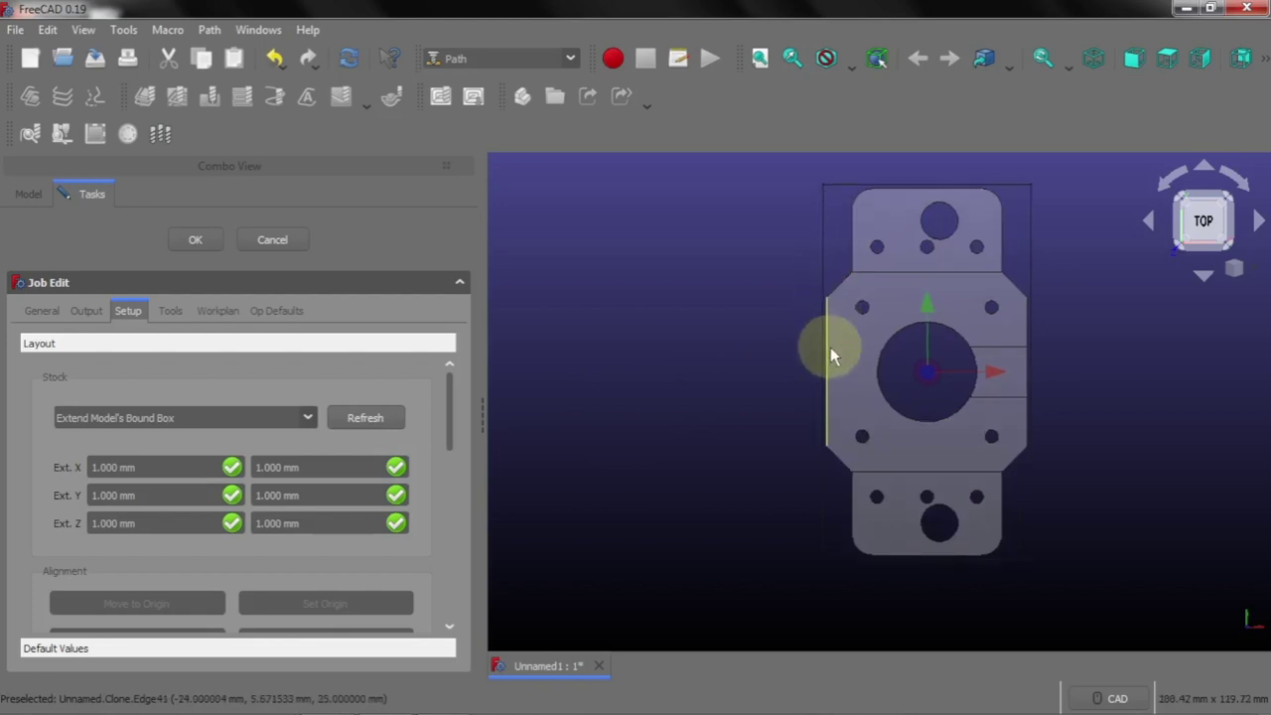
scroll(831, 347, up, 1)
scroll(824, 308, up, 2)
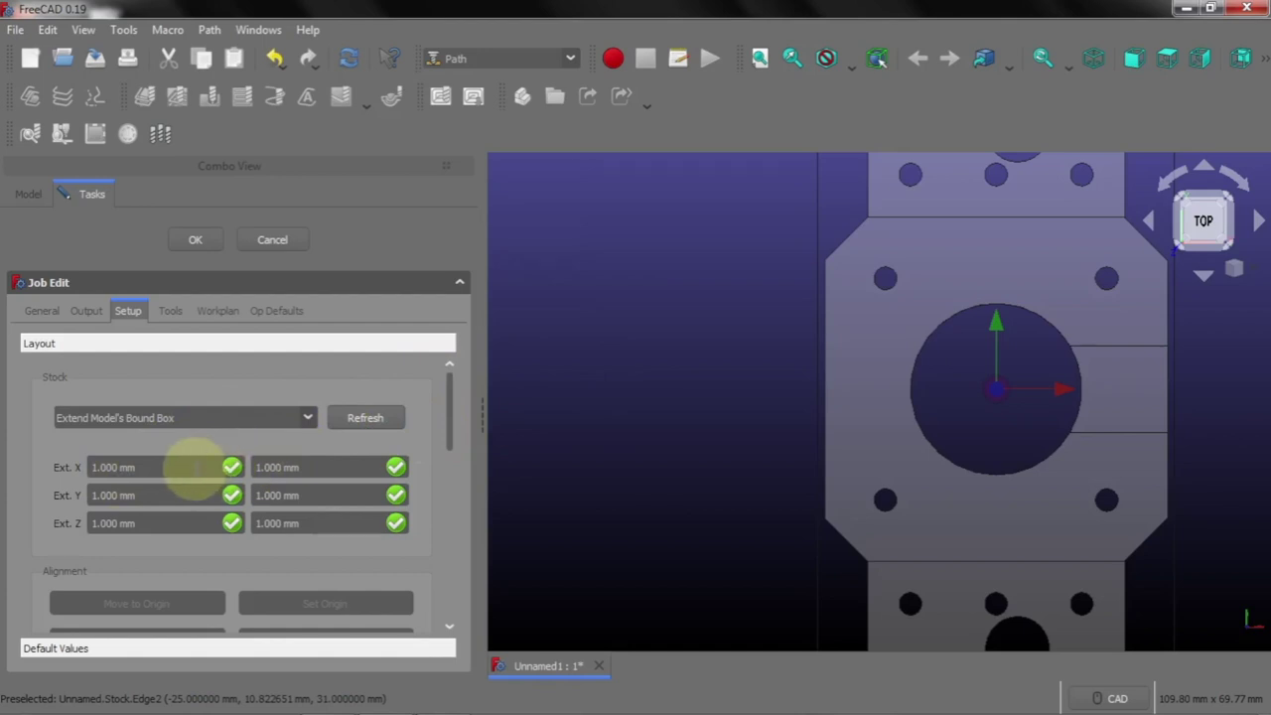
click(306, 421)
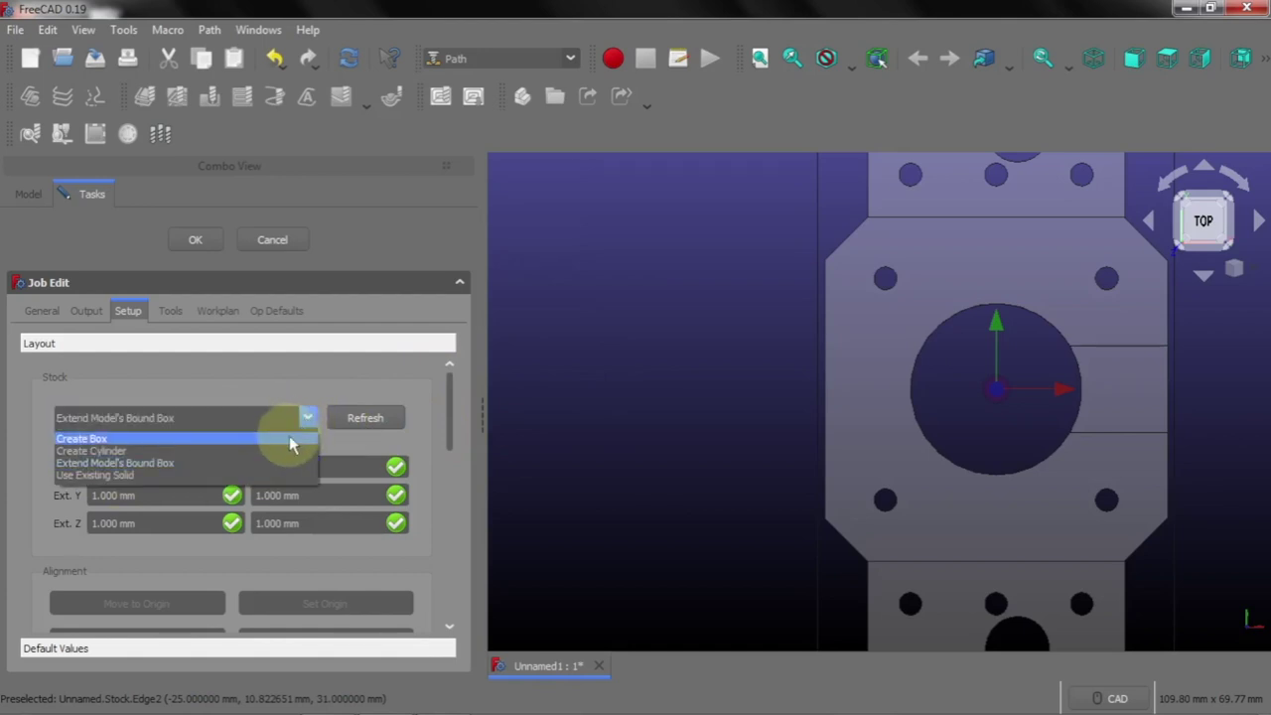
click(289, 437)
click(380, 422)
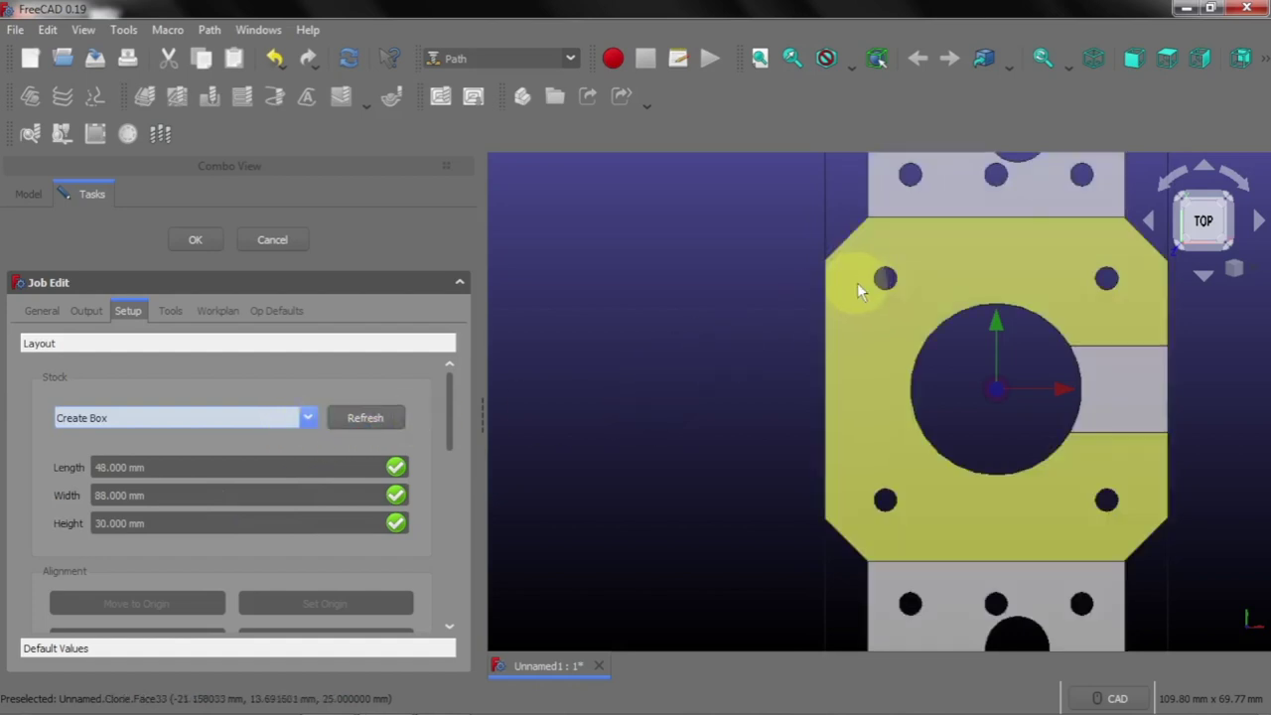
Orbit and pan the 3D view to inspect the box stock around the StepperHolder
scroll(828, 394, down, 2)
scroll(828, 394, down, 1)
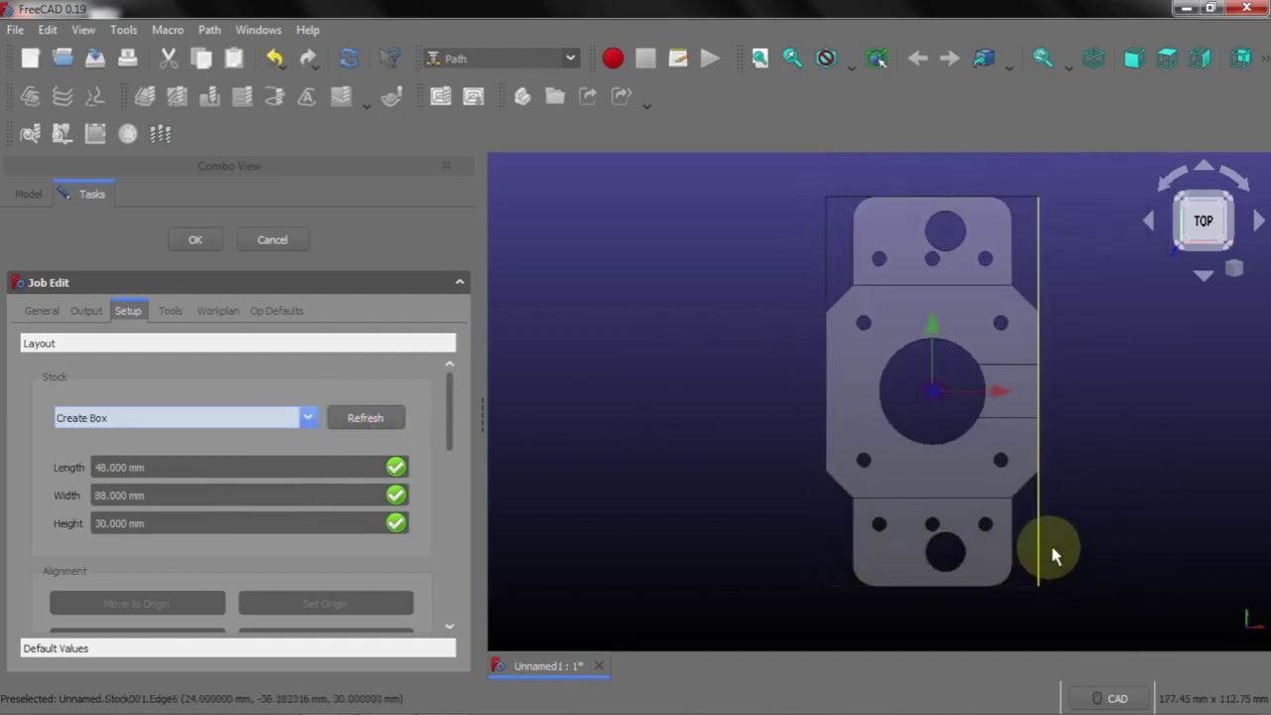
middle_drag(1058, 548, 1045, 504)
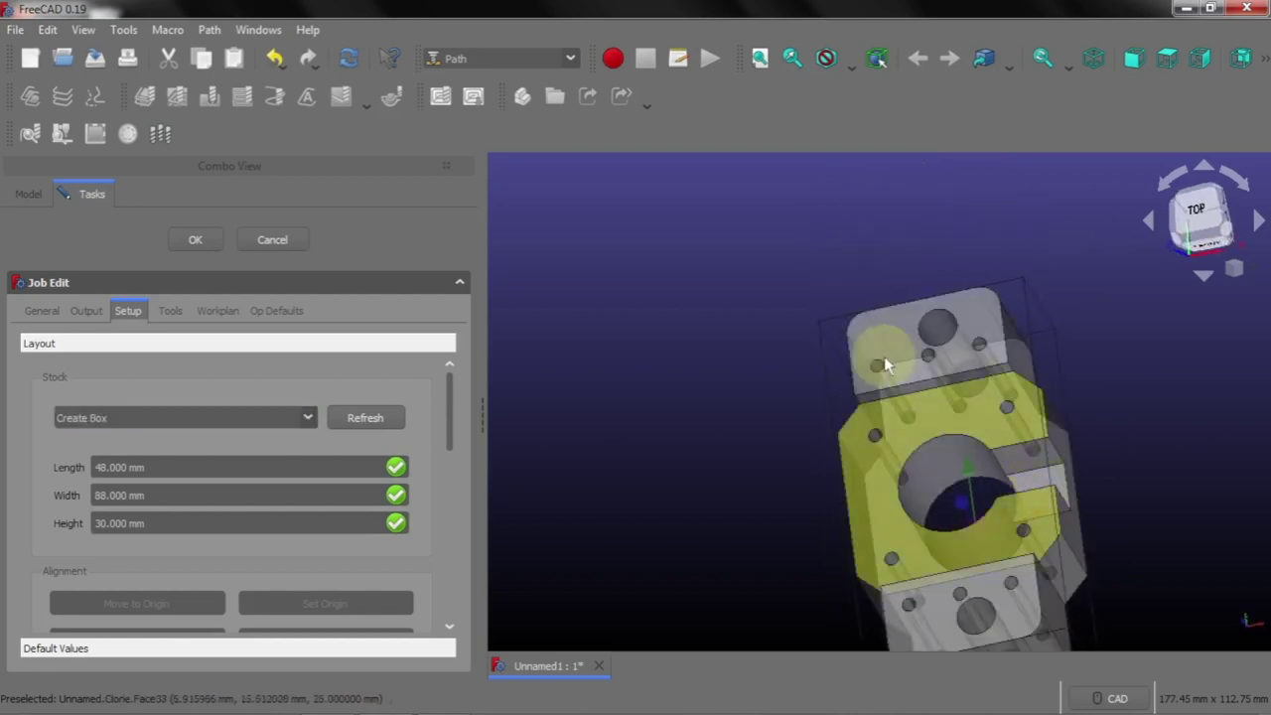
middle_drag(887, 358, 780, 249)
middle_drag(738, 556, 718, 513)
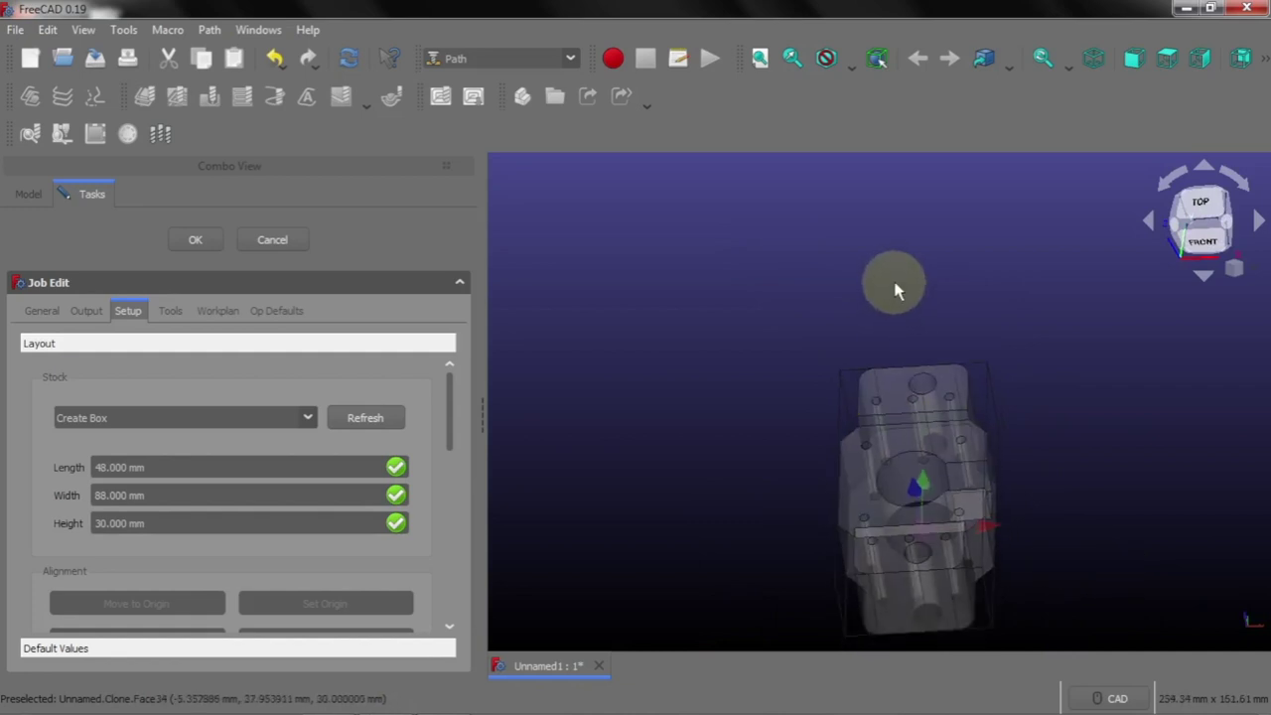
mouse_move(1007, 545)
middle_down()
mouse_move(971, 585)
mouse_move(962, 561)
middle_up()
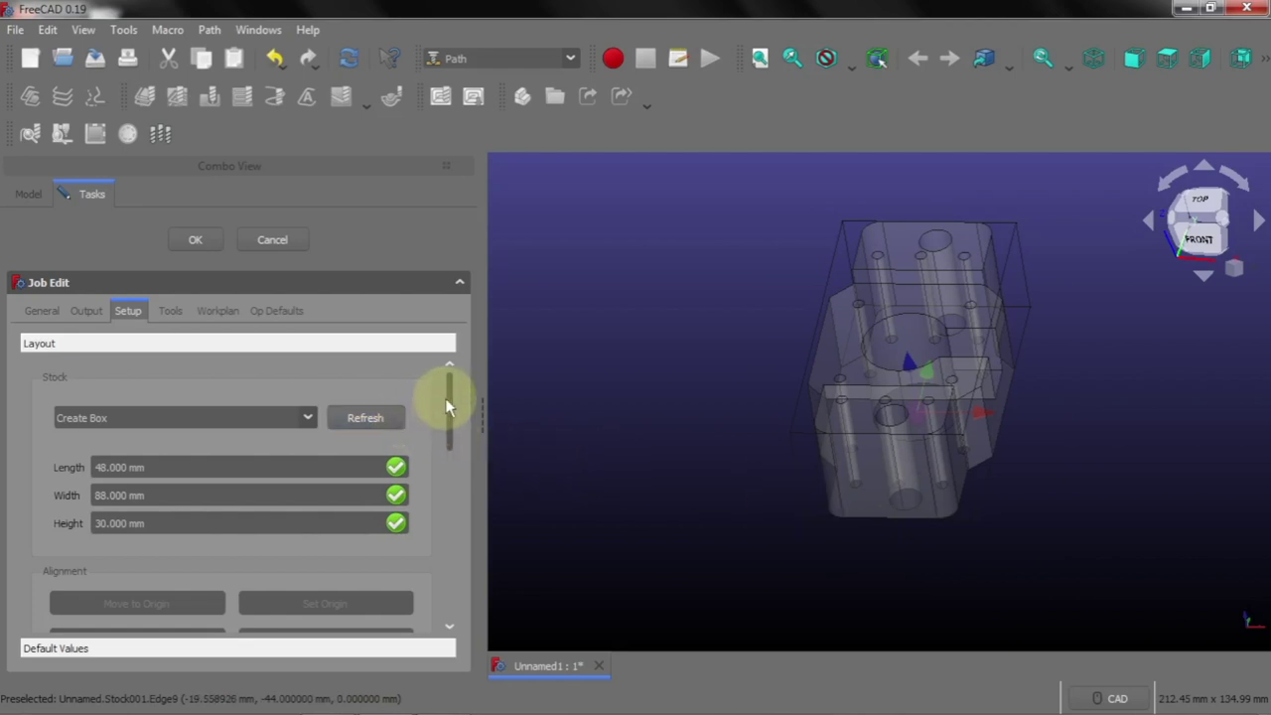
drag(448, 407, 452, 442)
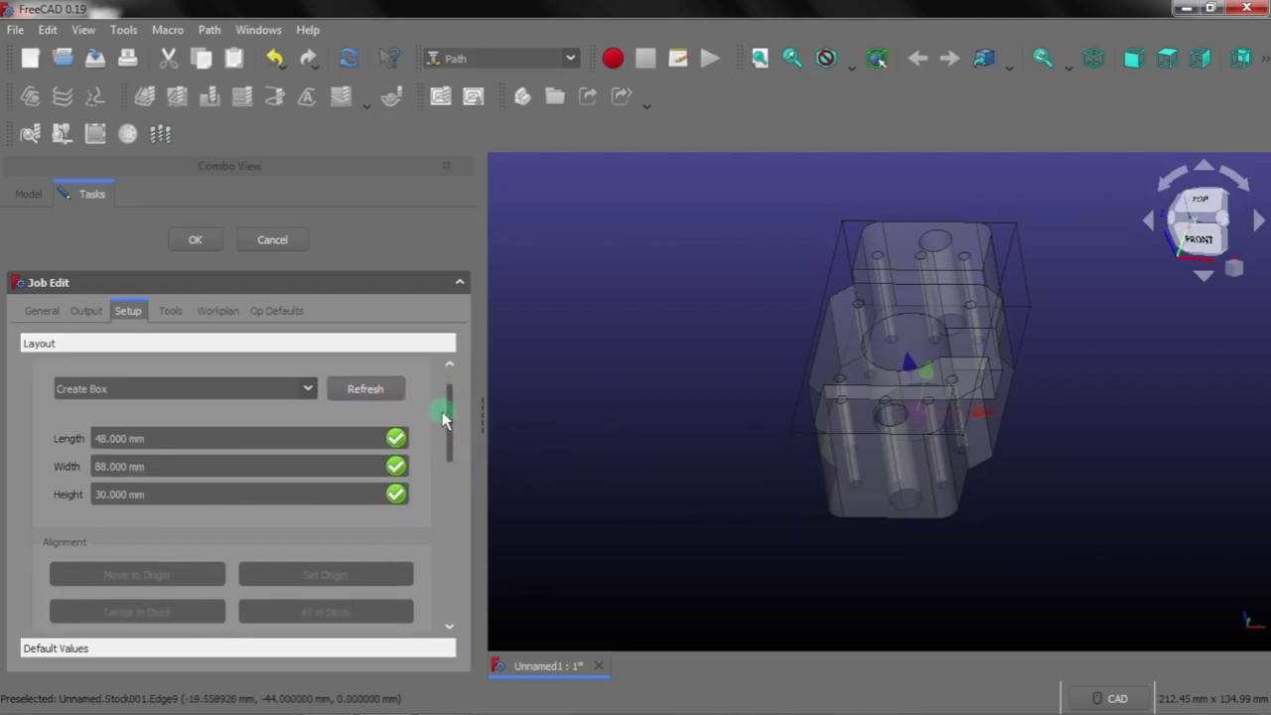
drag(452, 444, 457, 456)
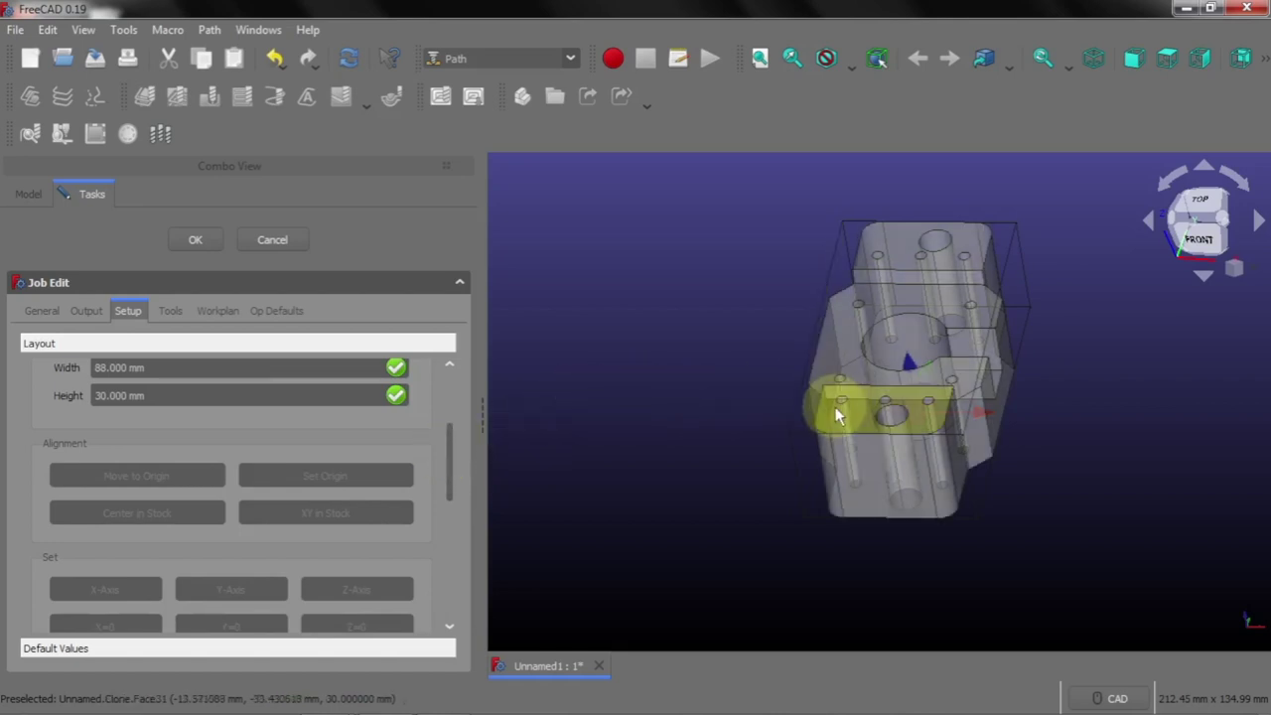
Set the Job origin to the top corner vertex of the box stock
click(789, 440)
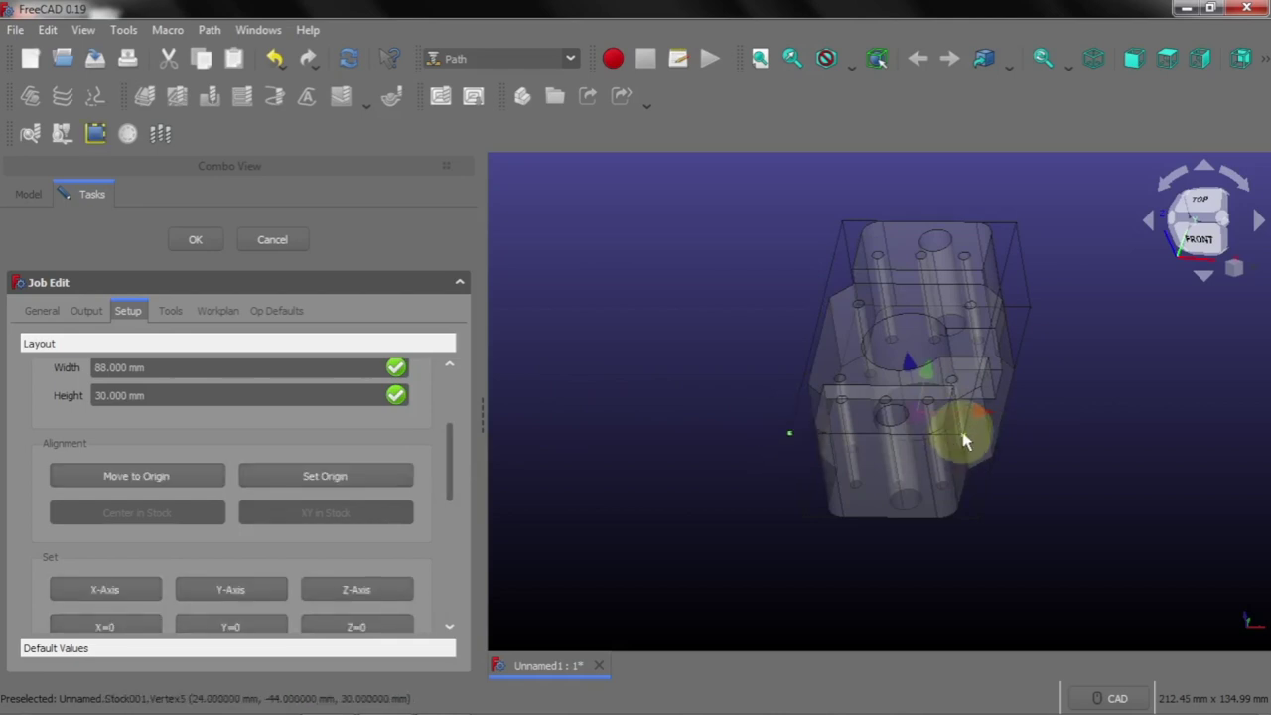
click(789, 440)
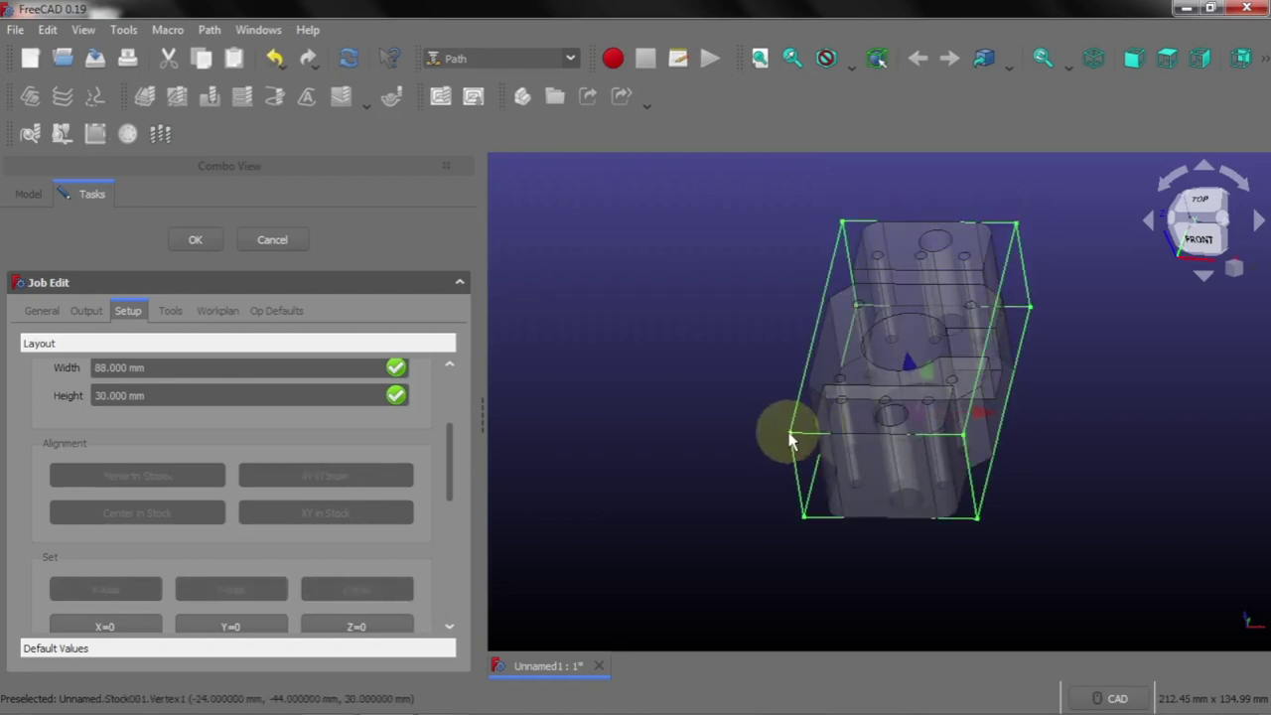
click(790, 439)
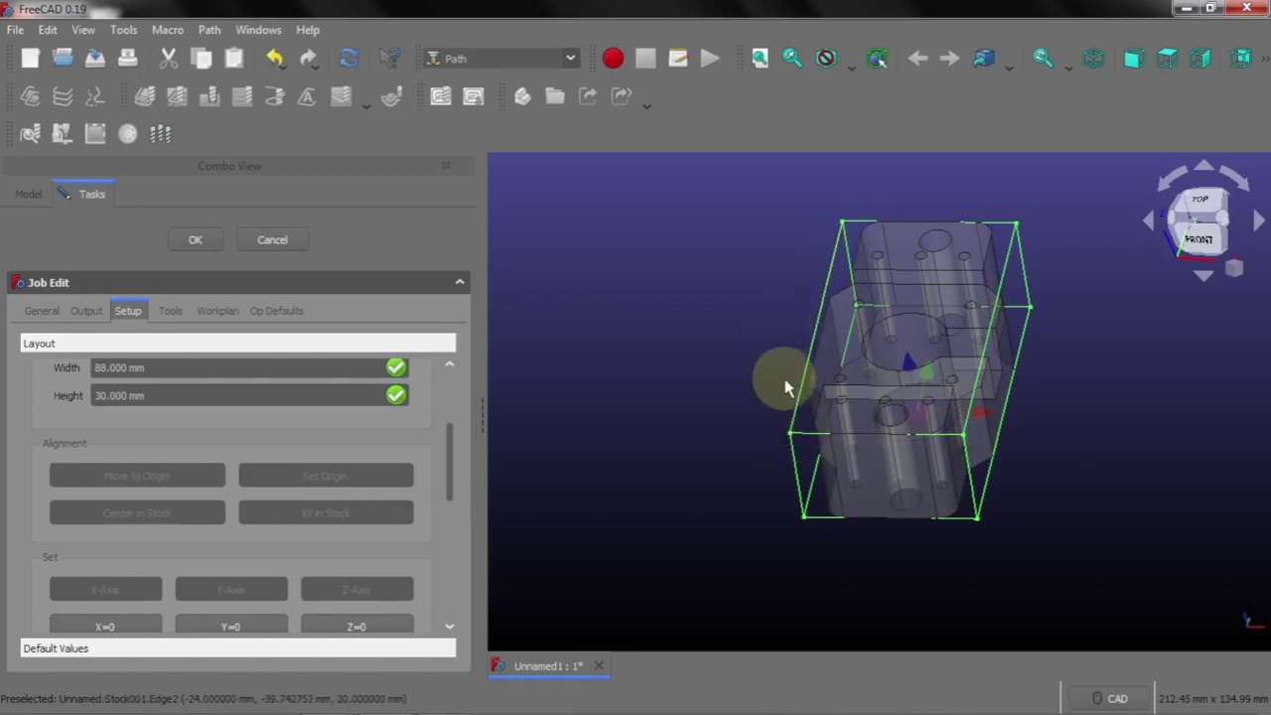
click(786, 437)
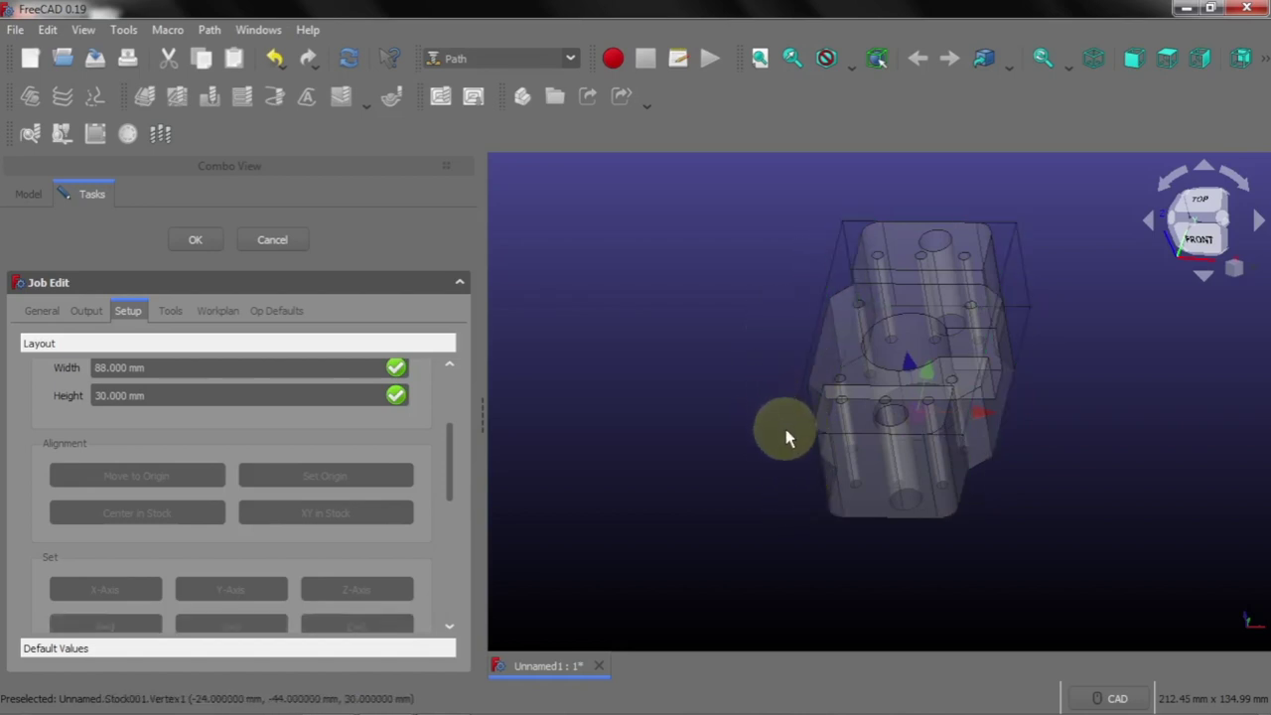
click(790, 433)
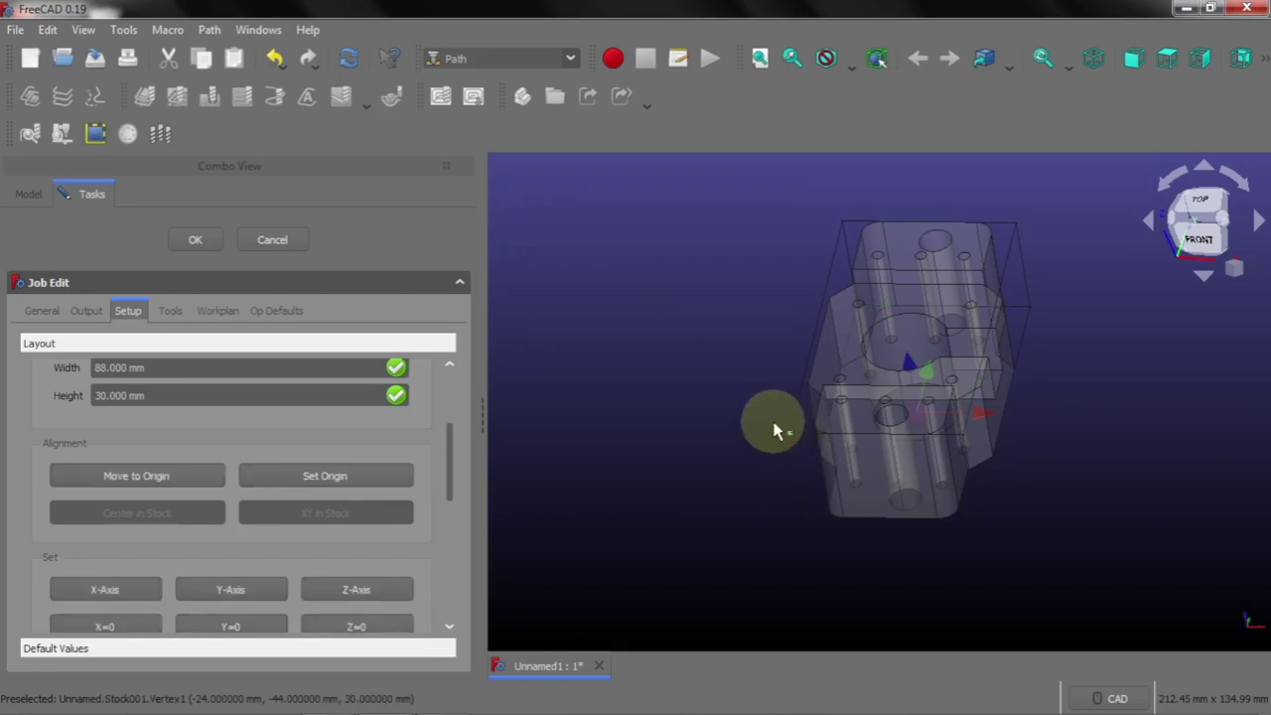
click(318, 474)
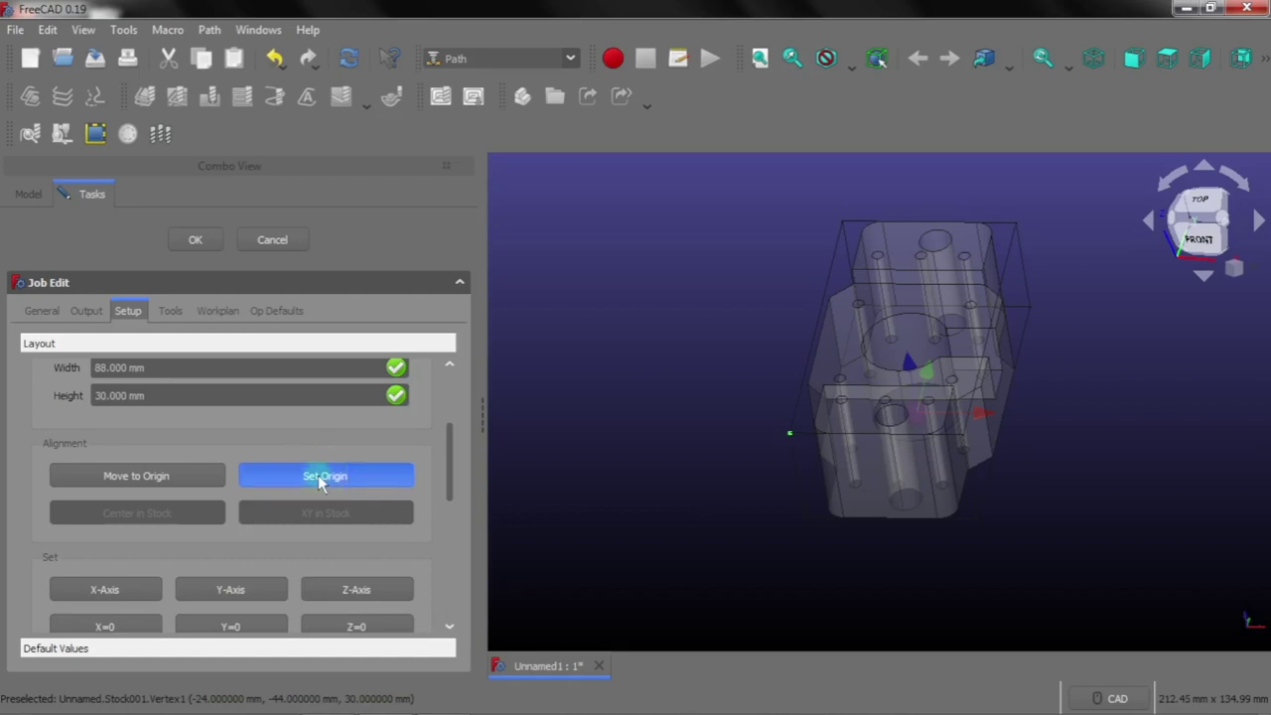
click(735, 455)
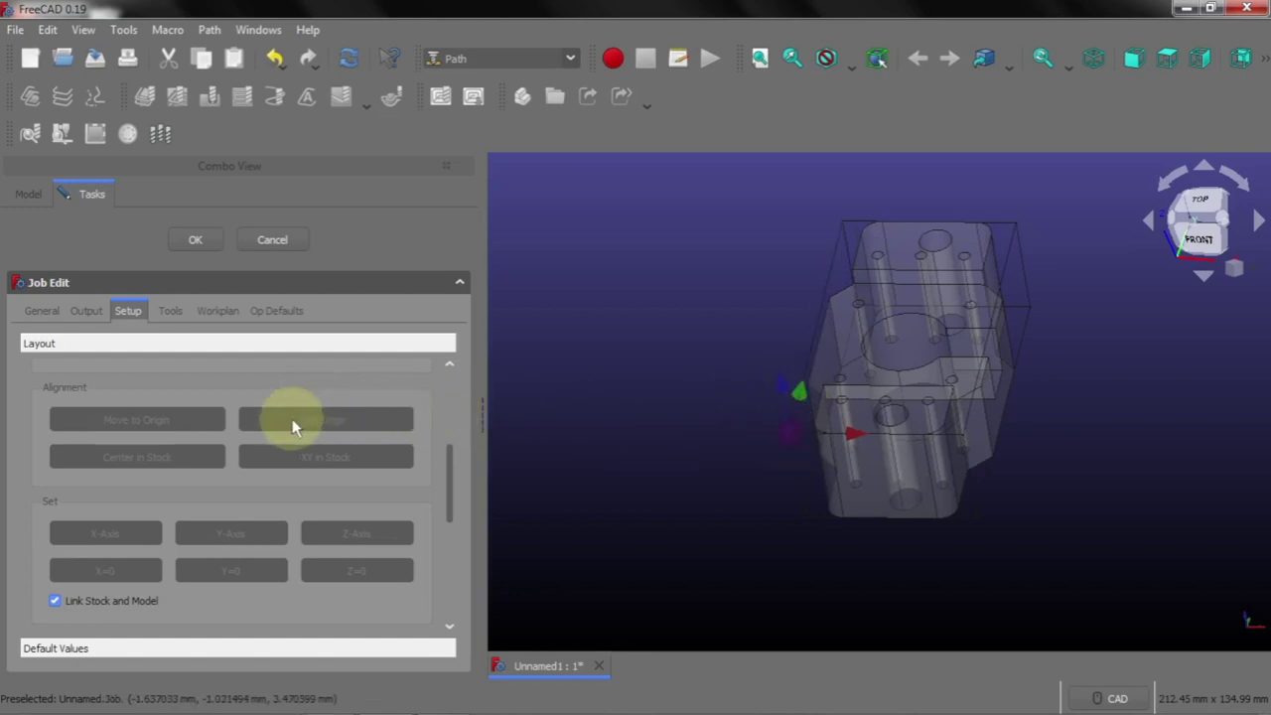
click(167, 311)
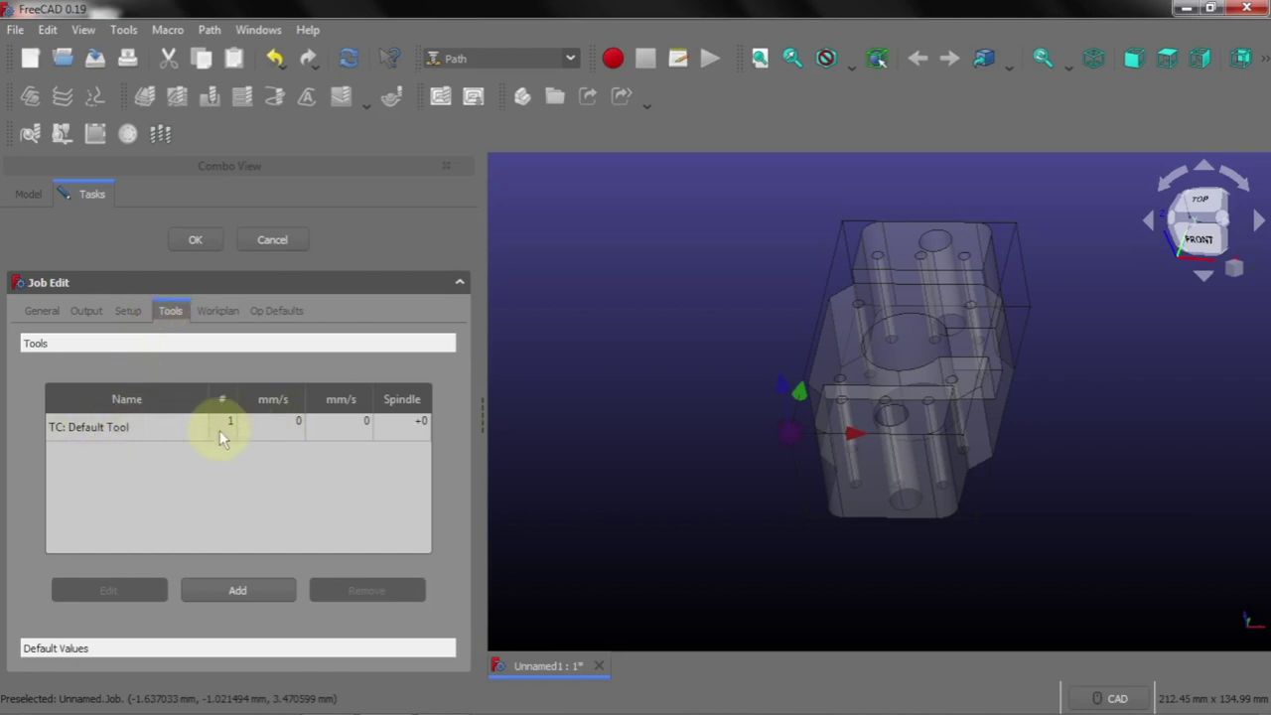
Add the 3mm_endmill.fctb bit as a tool controller and remove TC: Default Tool
click(251, 601)
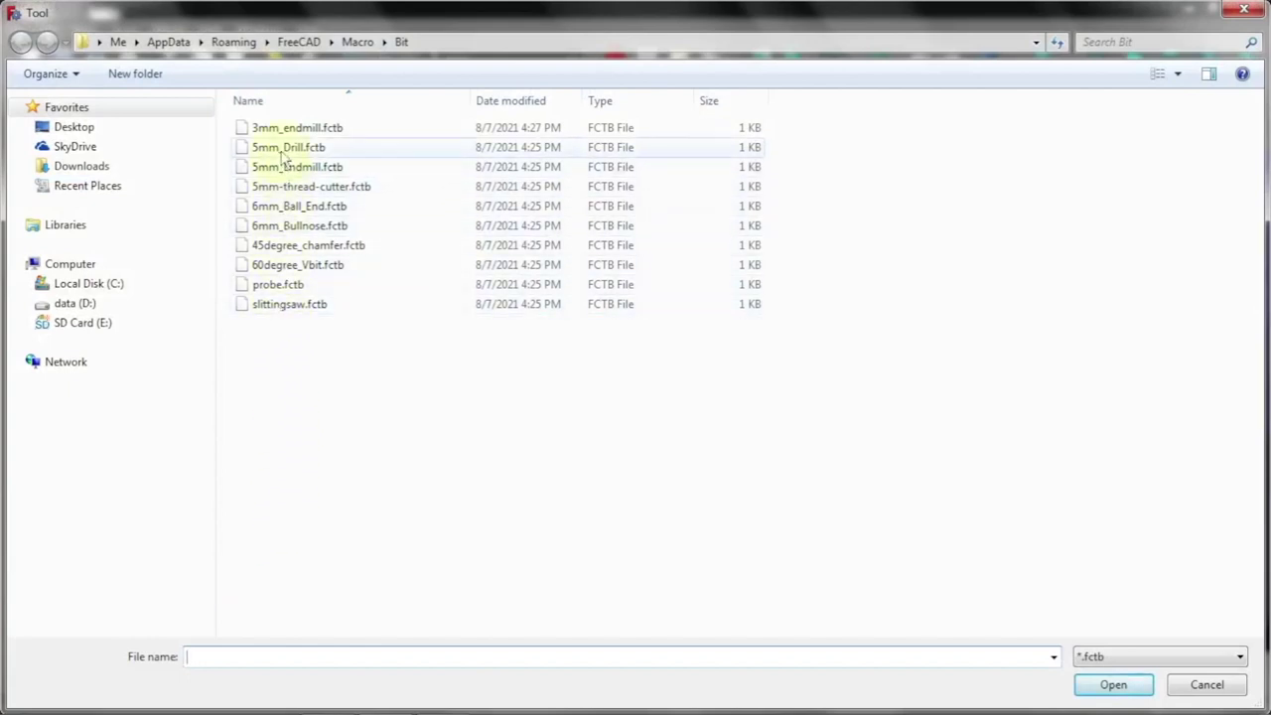
click(293, 128)
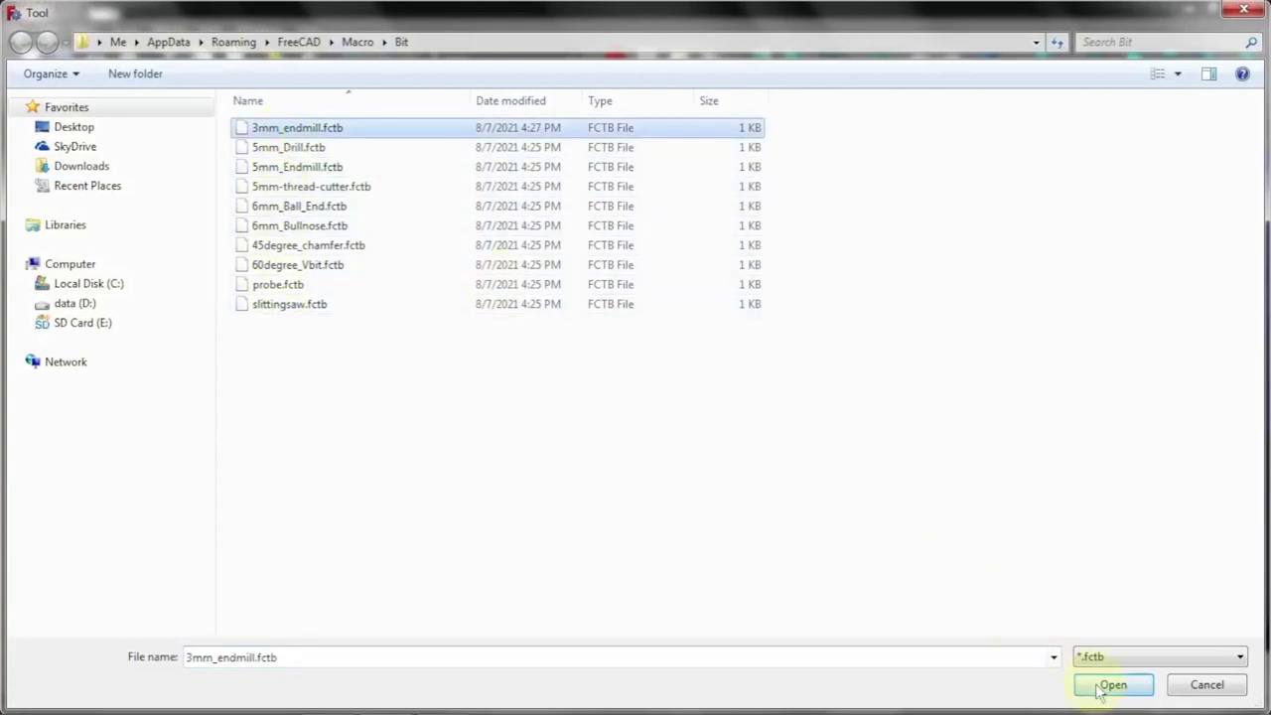
click(1113, 684)
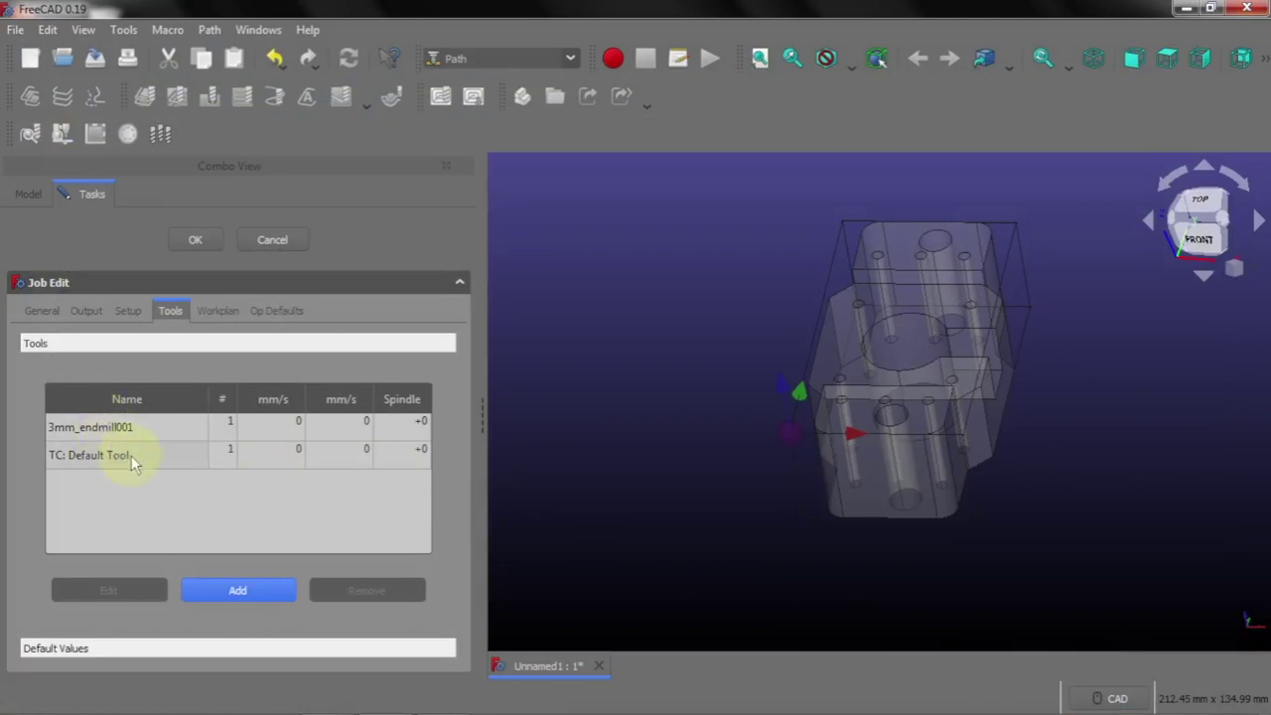
click(131, 455)
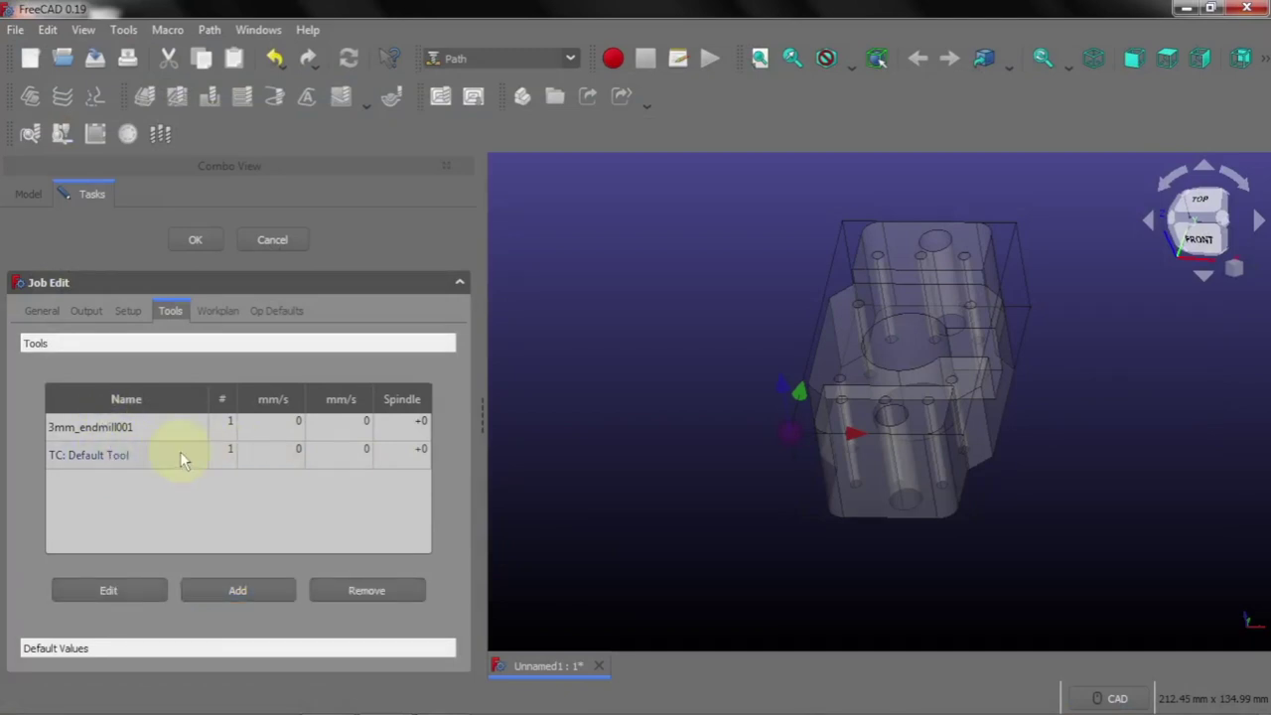
click(127, 455)
click(363, 593)
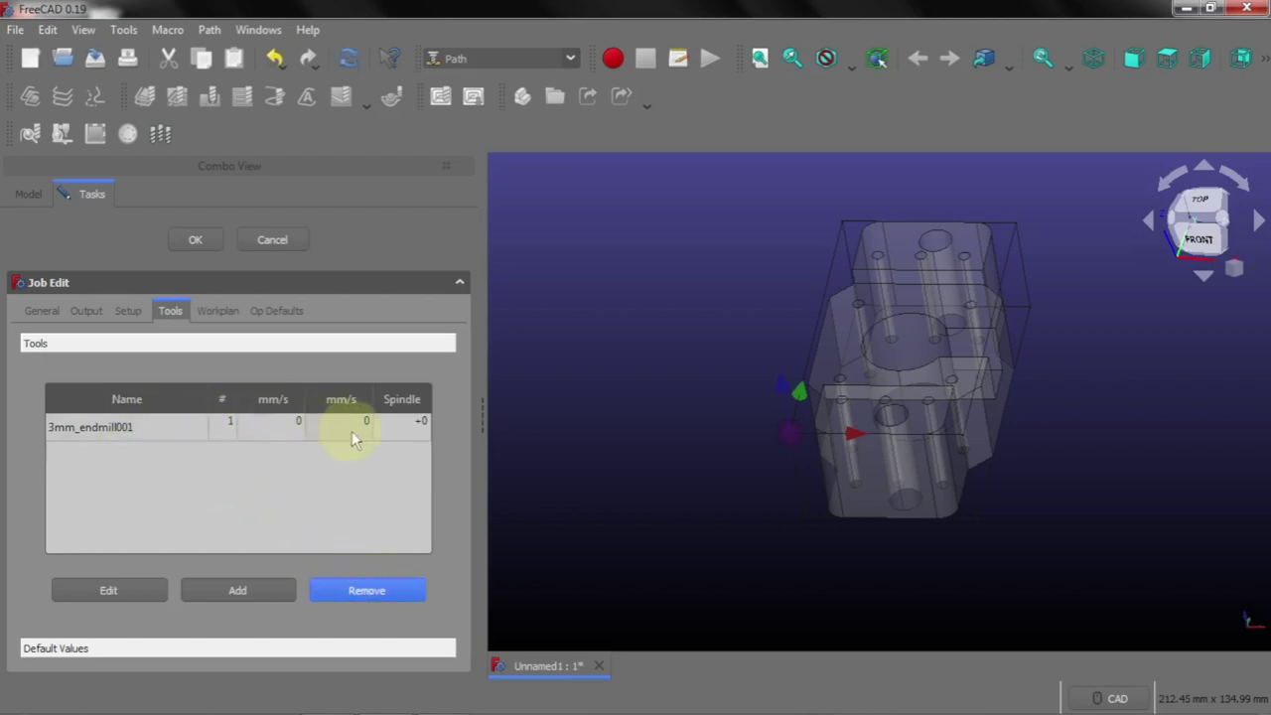
Give 3mm_endmill001 feeds of 15 and 5 mm/s and a 15000 spindle speed, then accept the Job
double_click(285, 424)
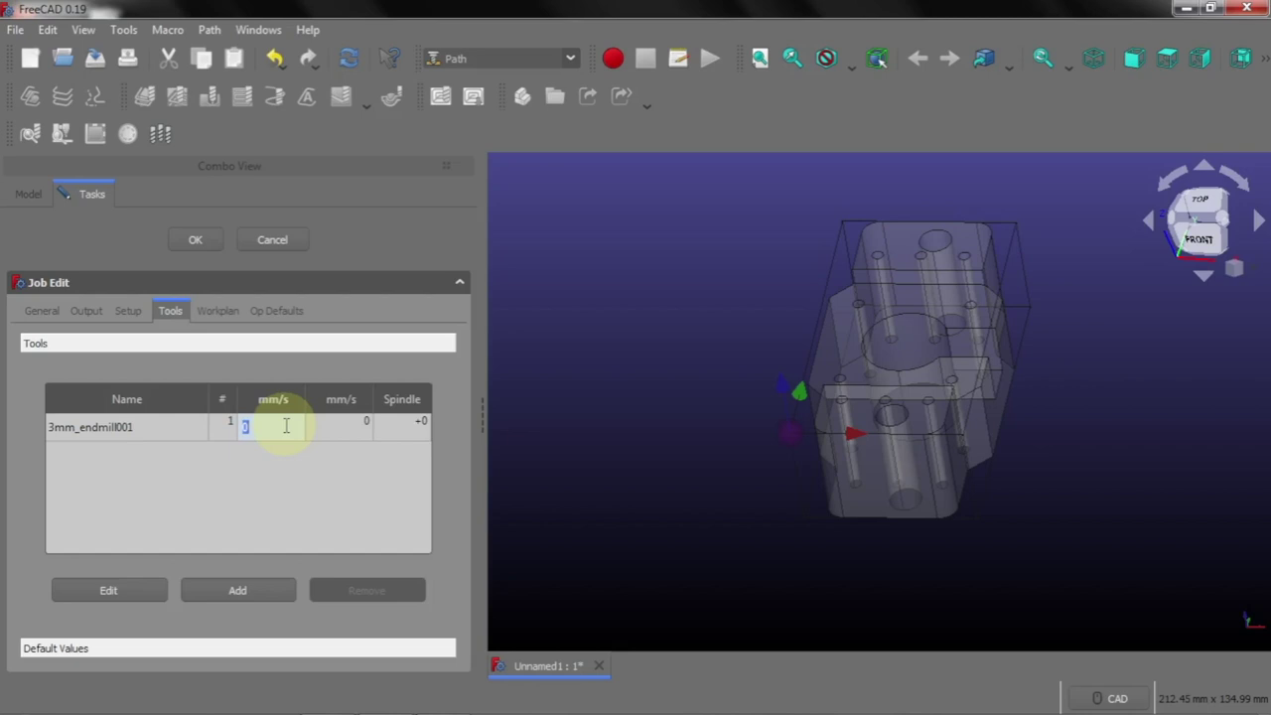
text(1)
text(5)
click(284, 444)
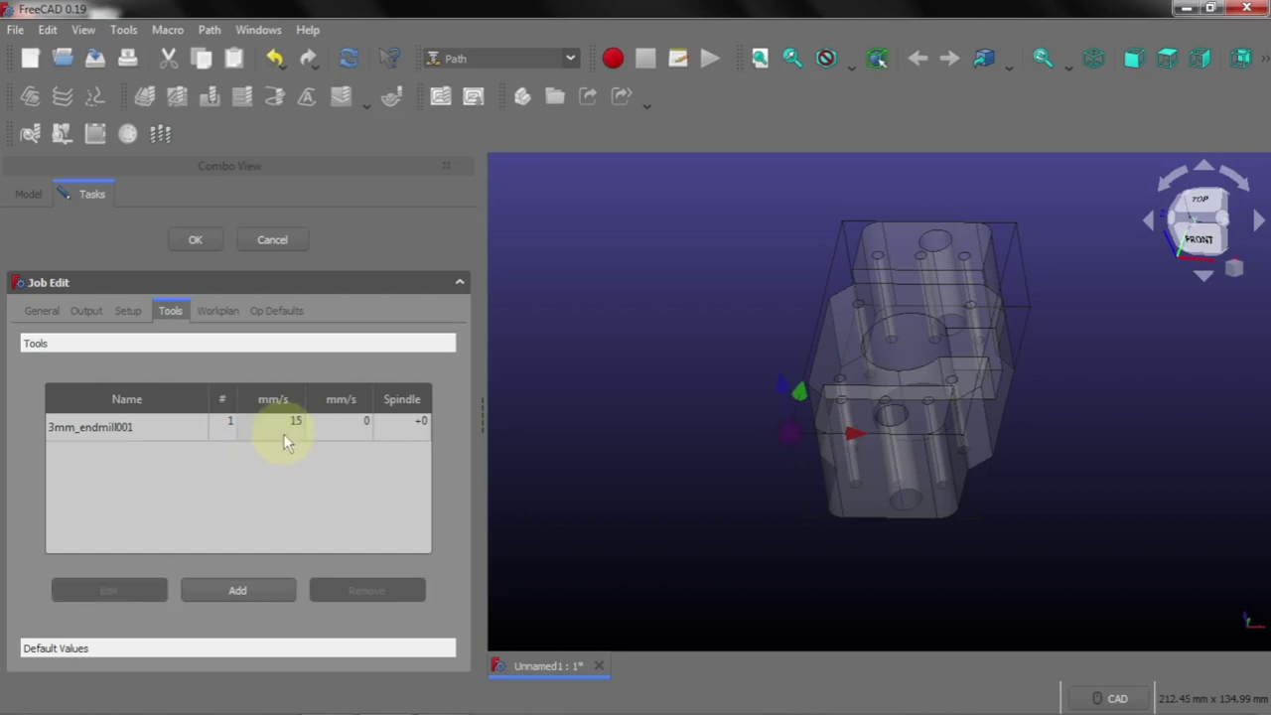
double_click(352, 430)
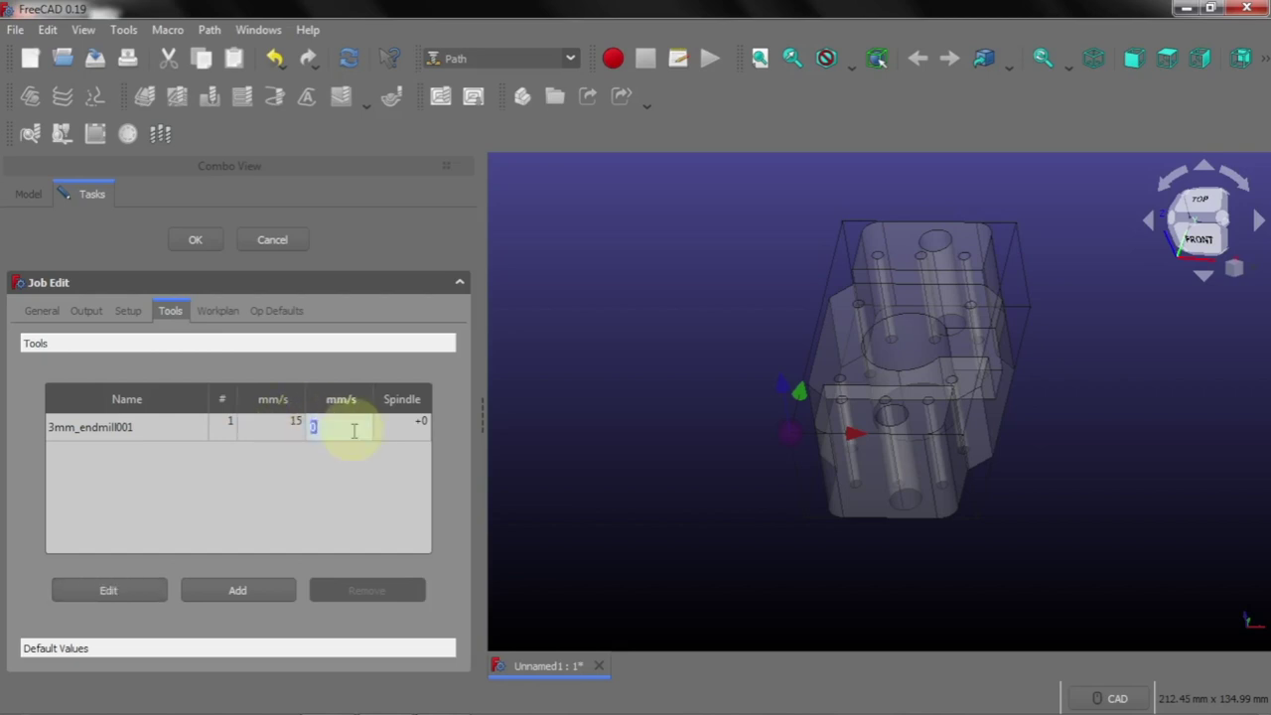
text(5)
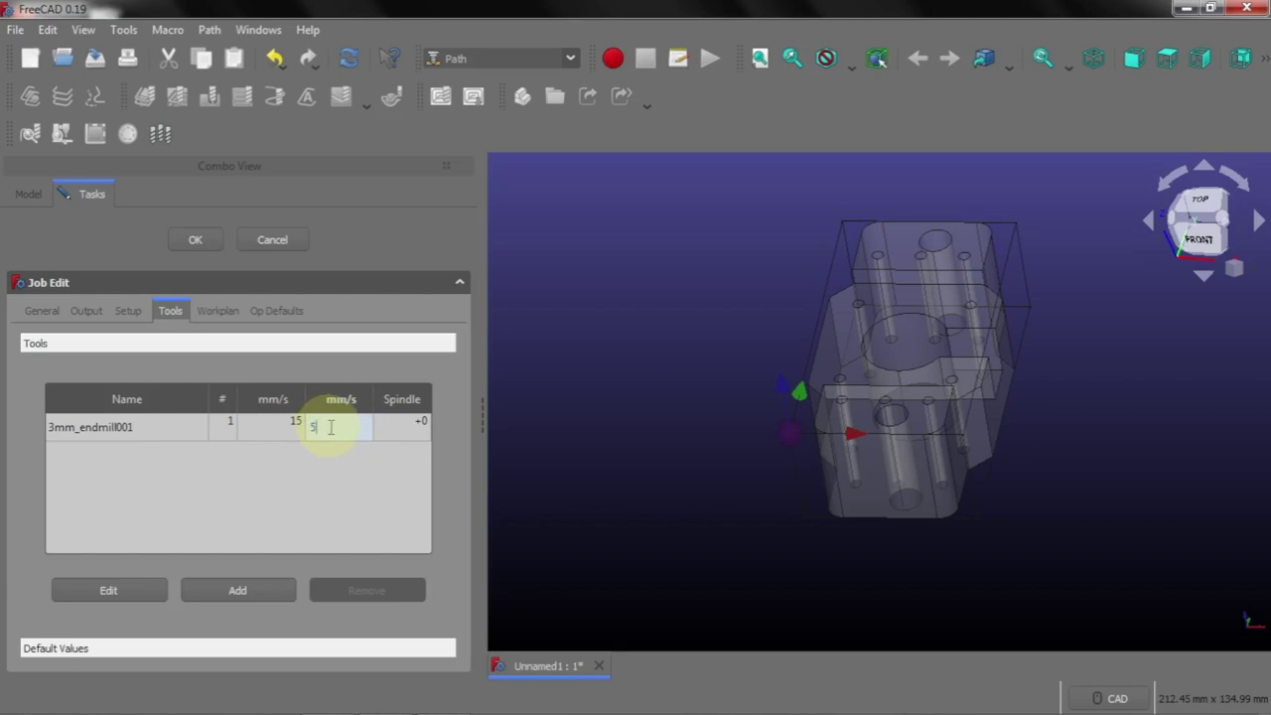
double_click(400, 430)
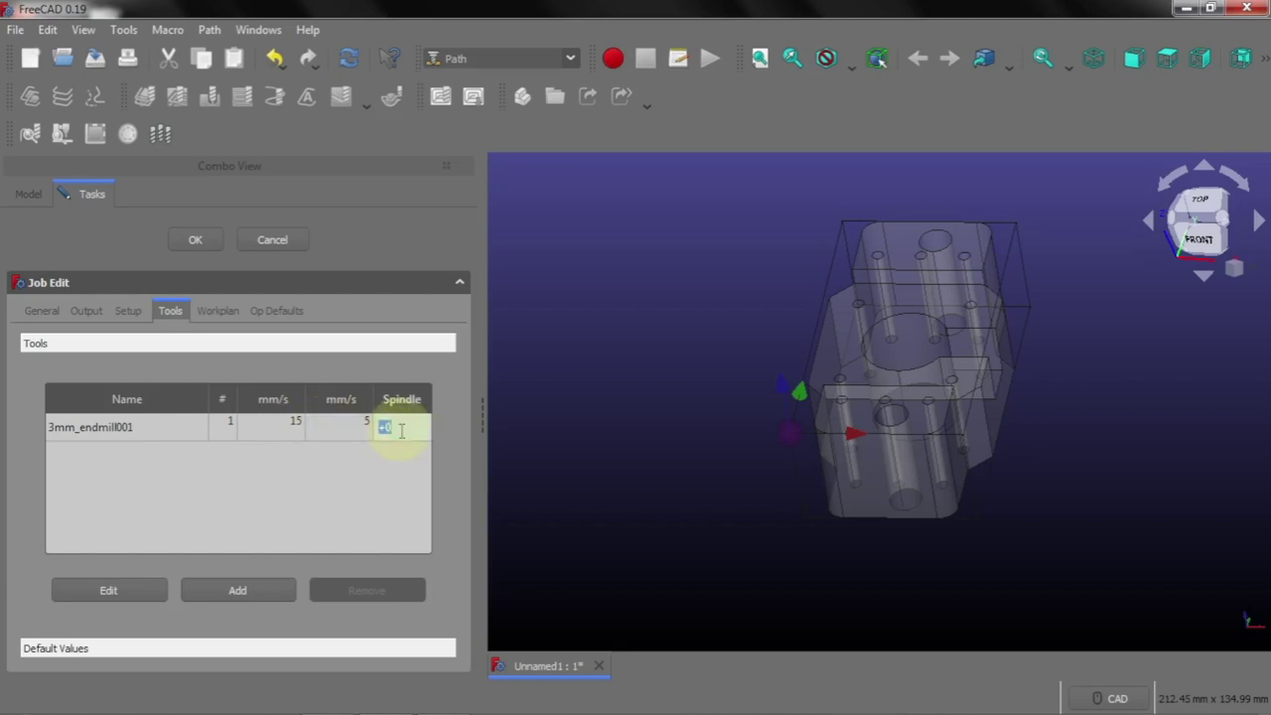
text(15000)
key(Return)
click(394, 456)
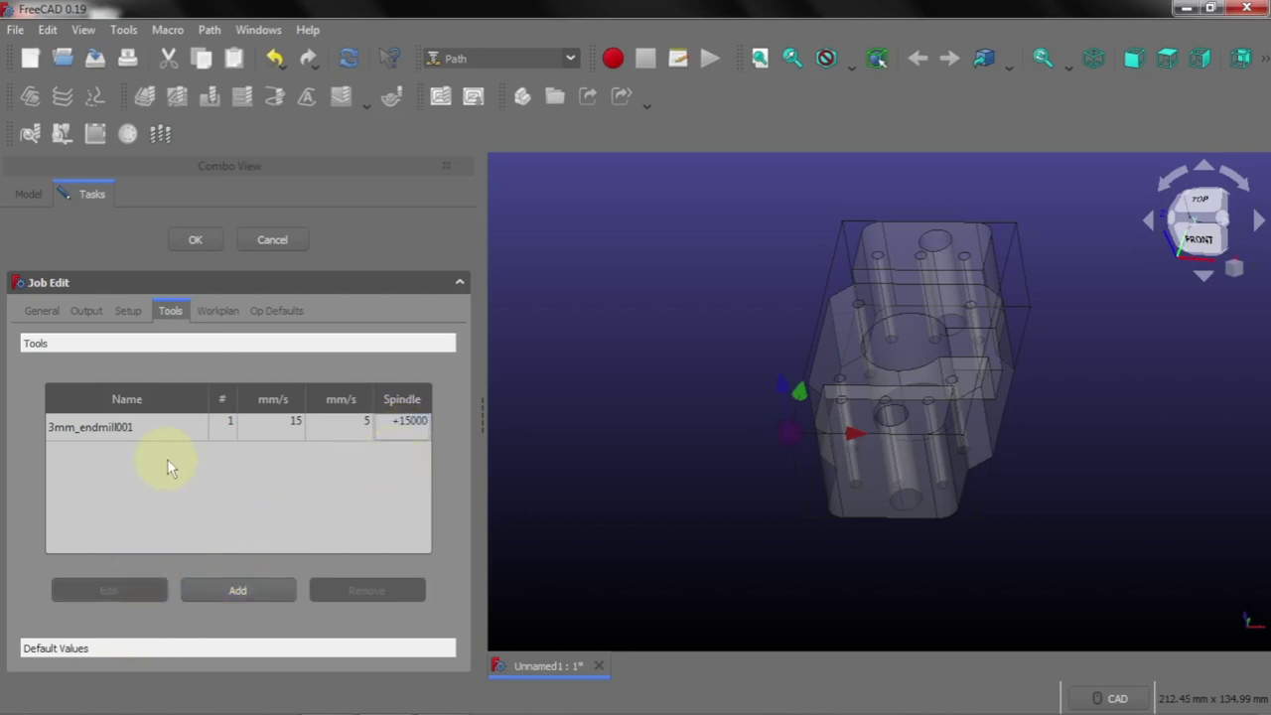
click(141, 649)
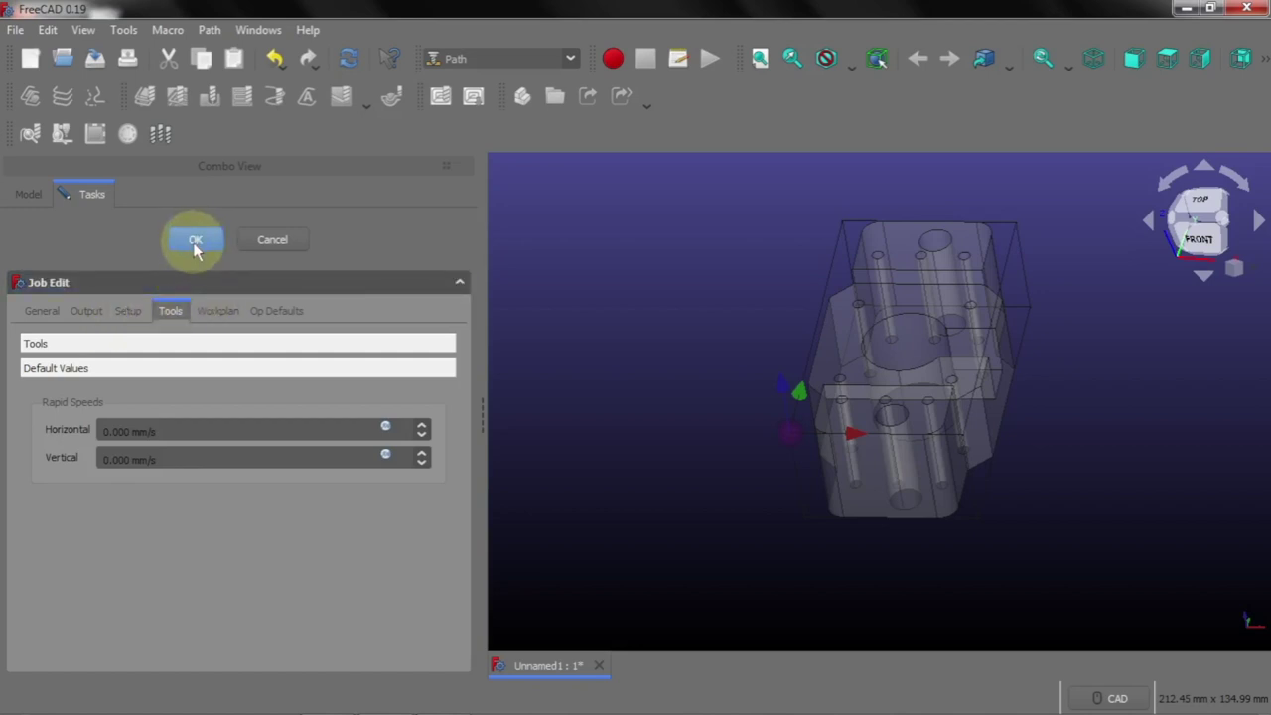
click(195, 242)
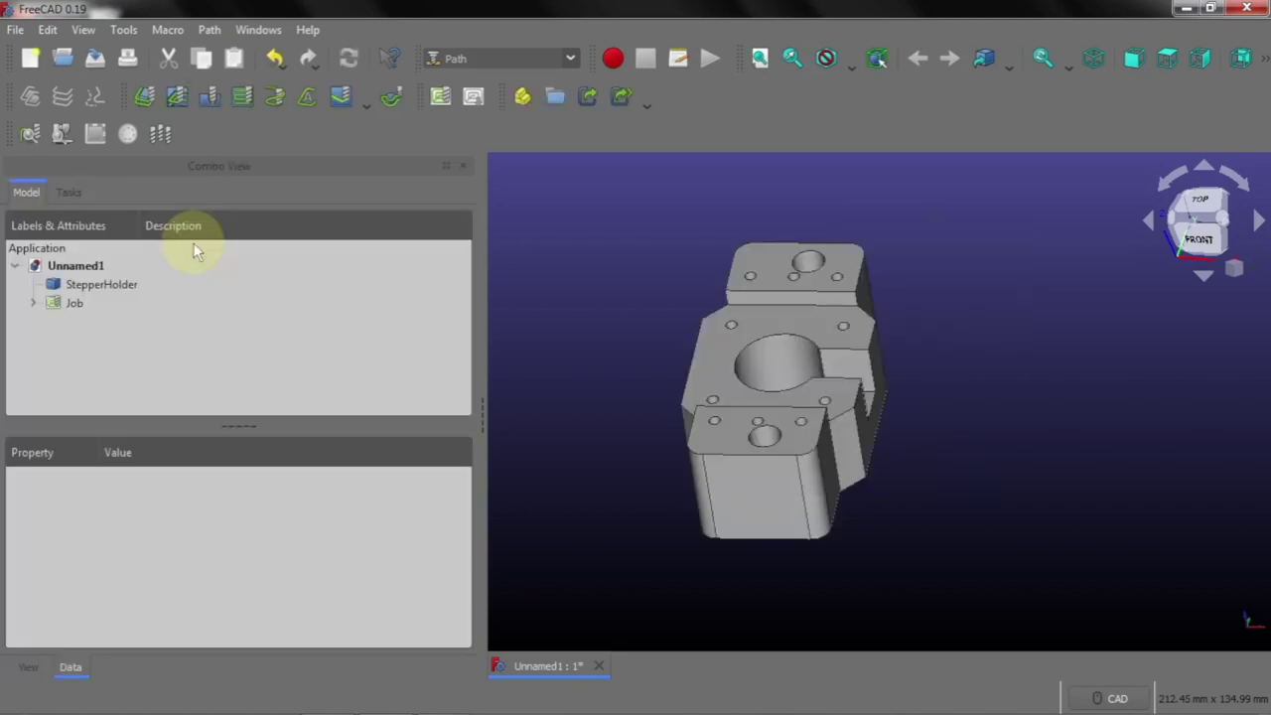
Make the Model-StepperHolder clone visible and hide the original StepperHolder body
click(32, 301)
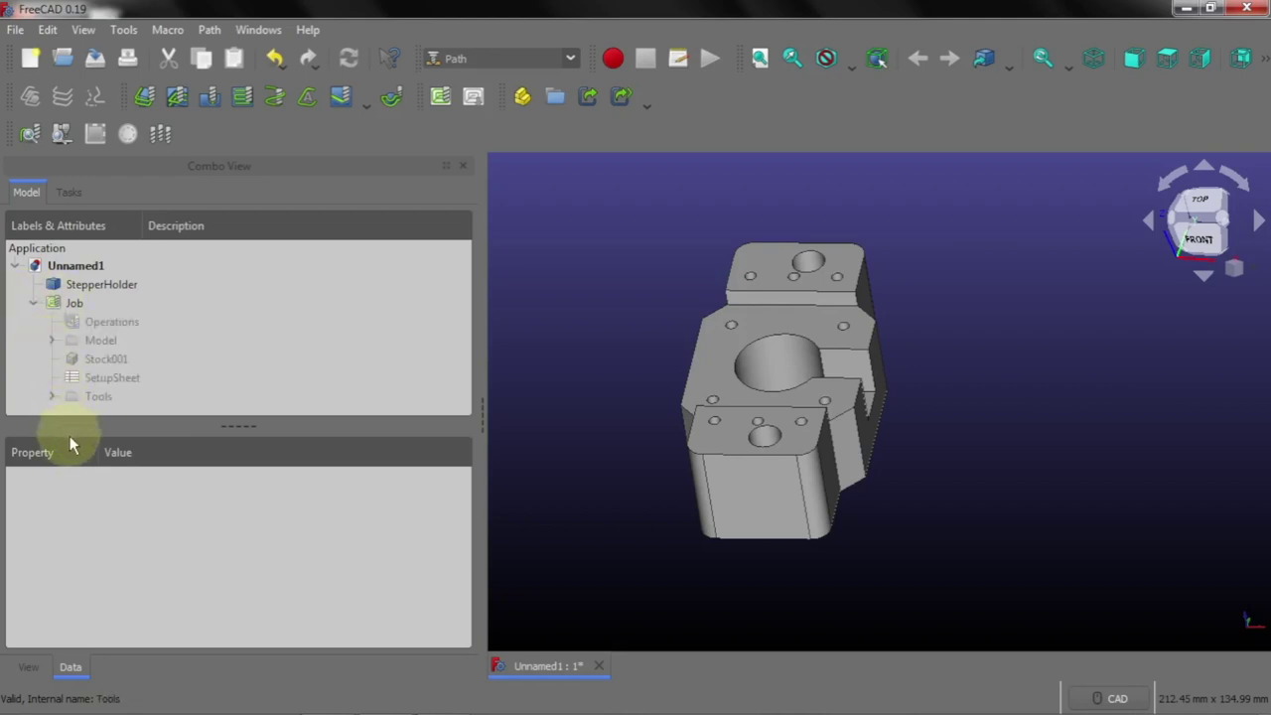
drag(70, 426, 59, 521)
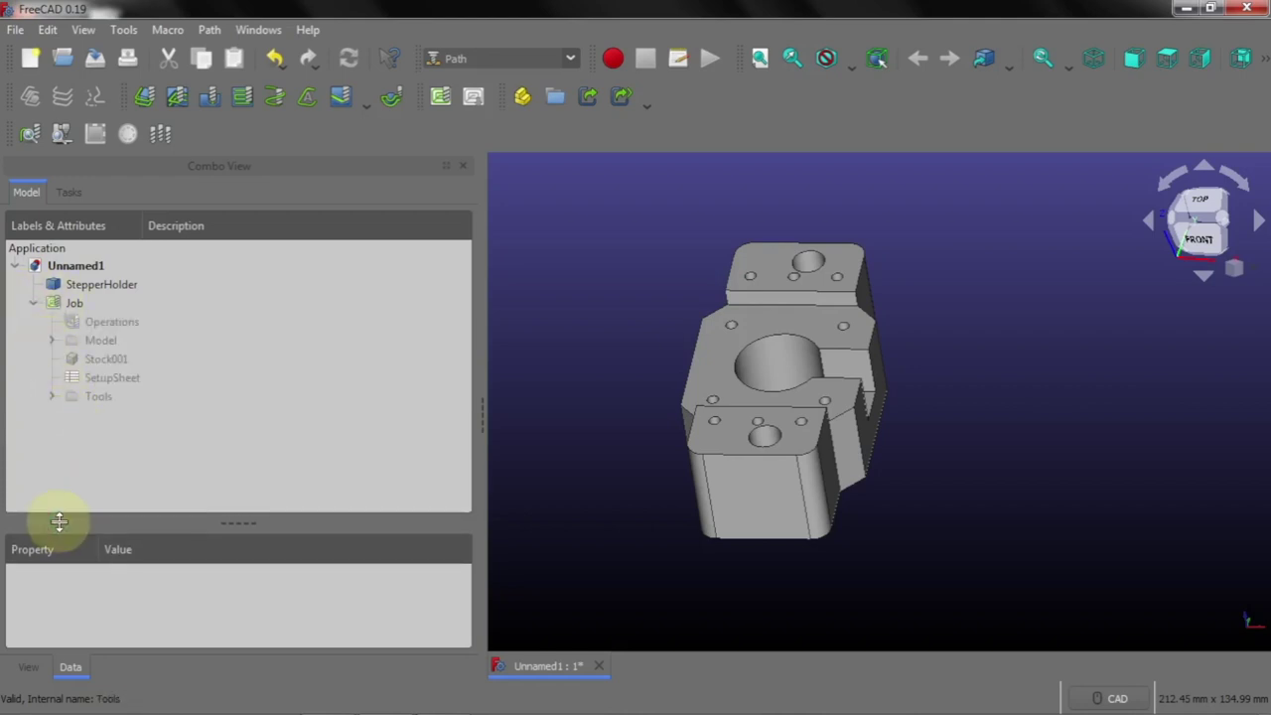
click(47, 339)
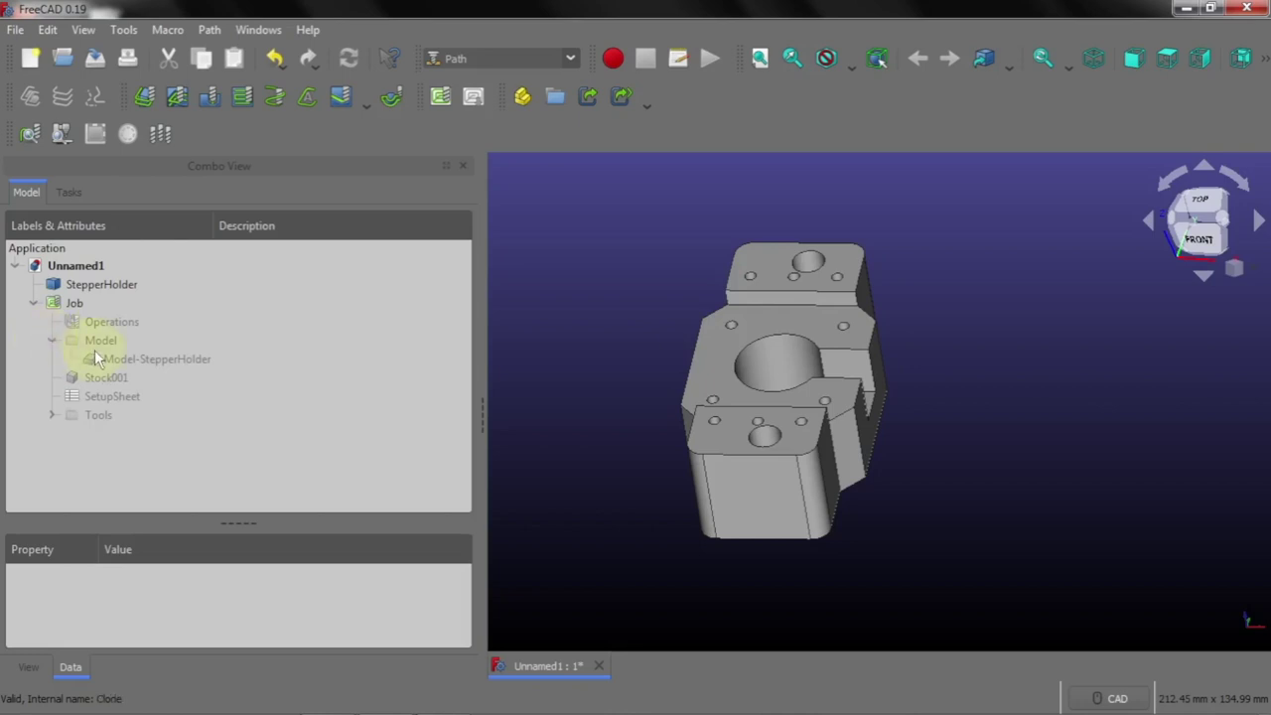
click(94, 322)
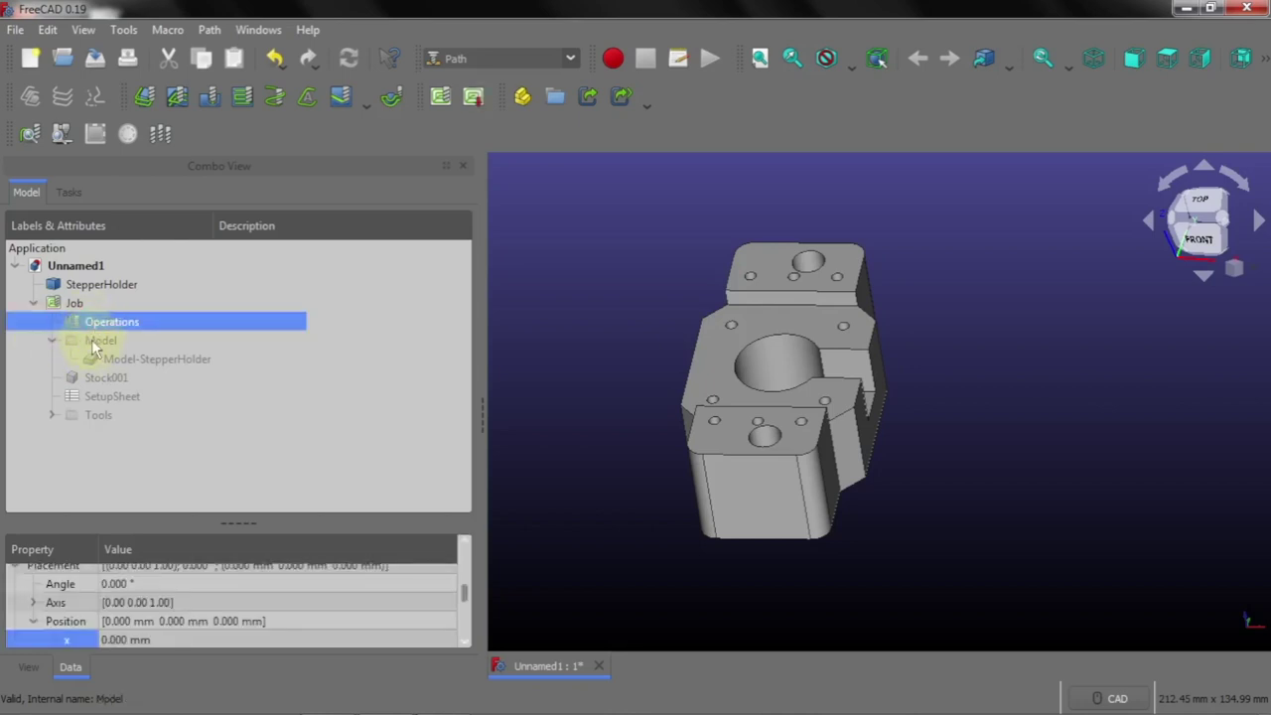
click(99, 341)
click(127, 364)
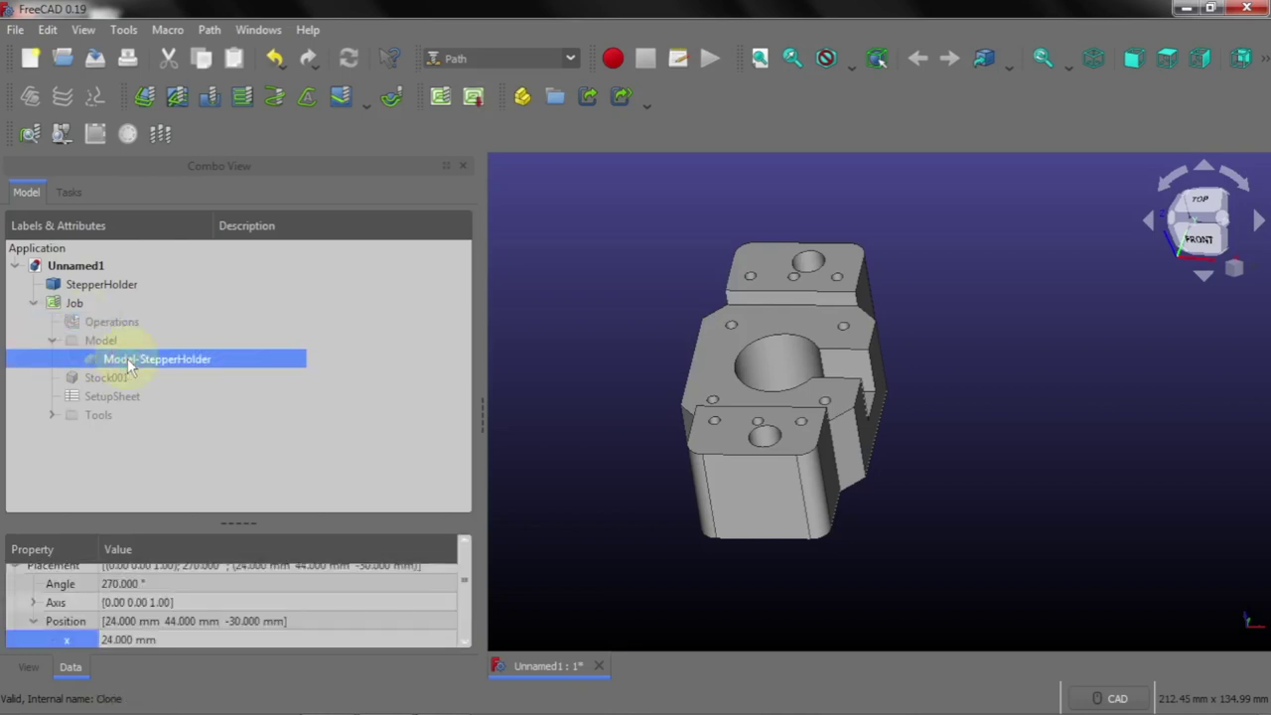
key(space)
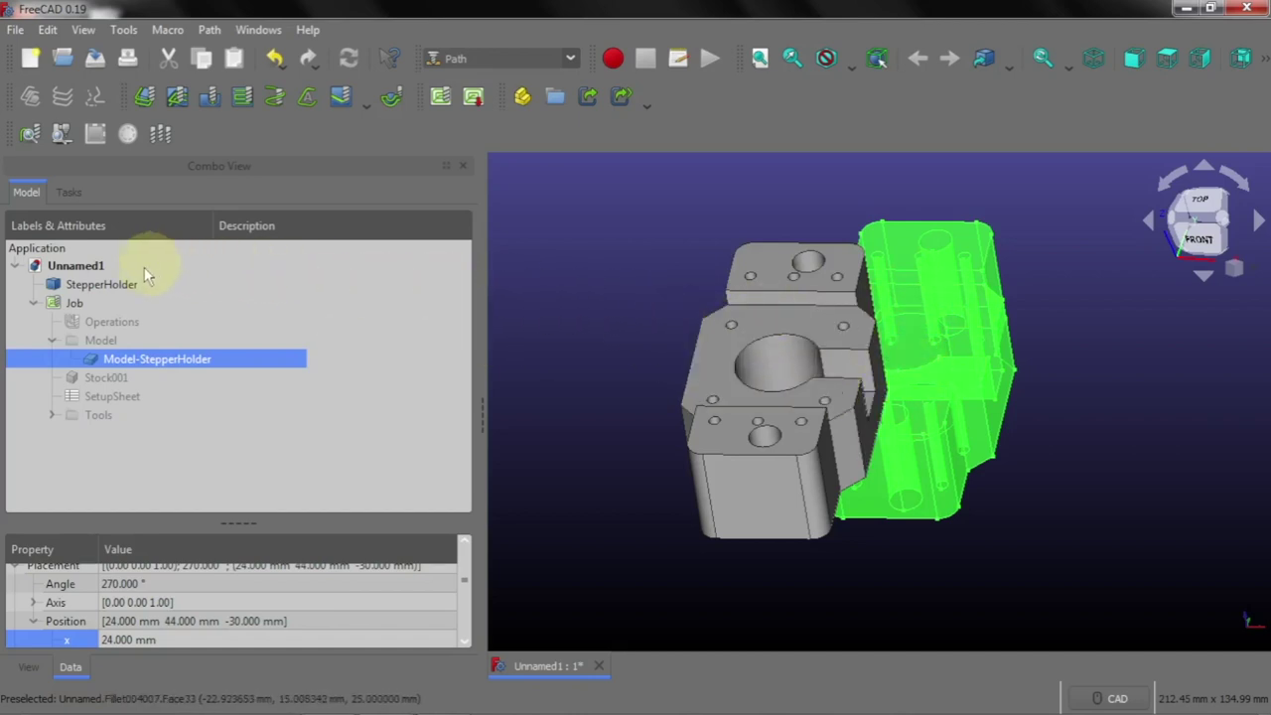
click(114, 285)
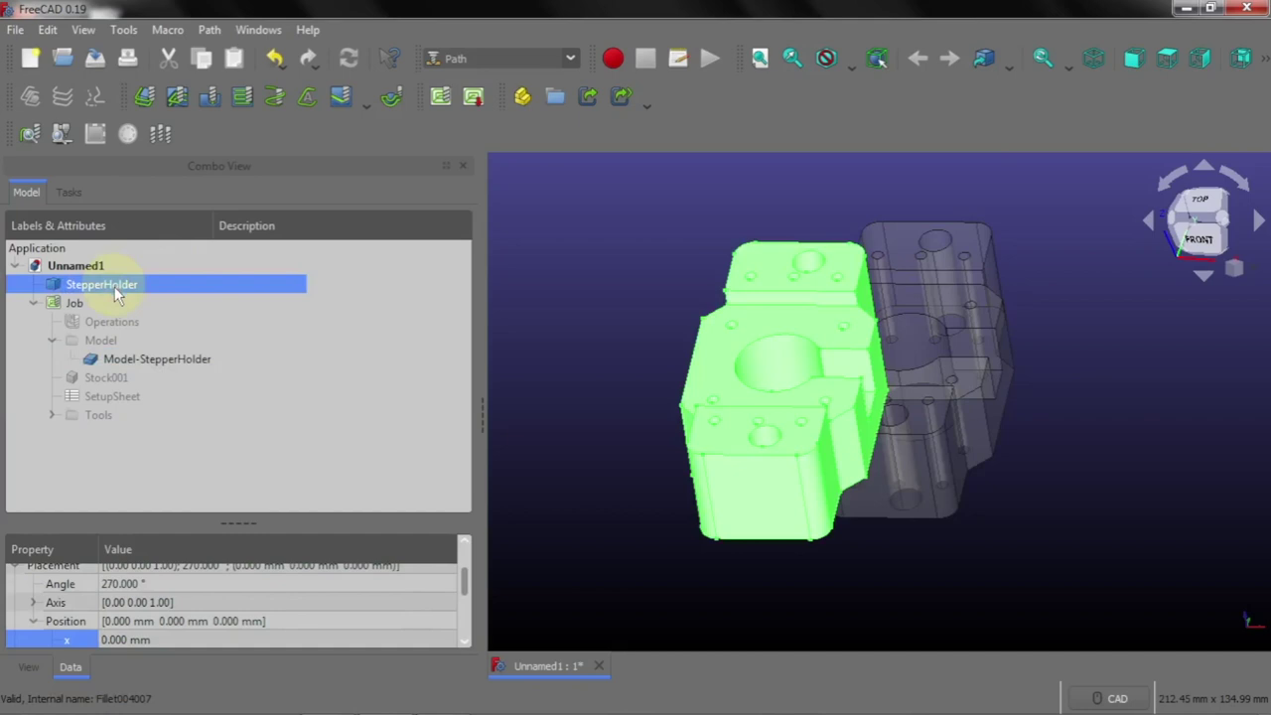
key(space)
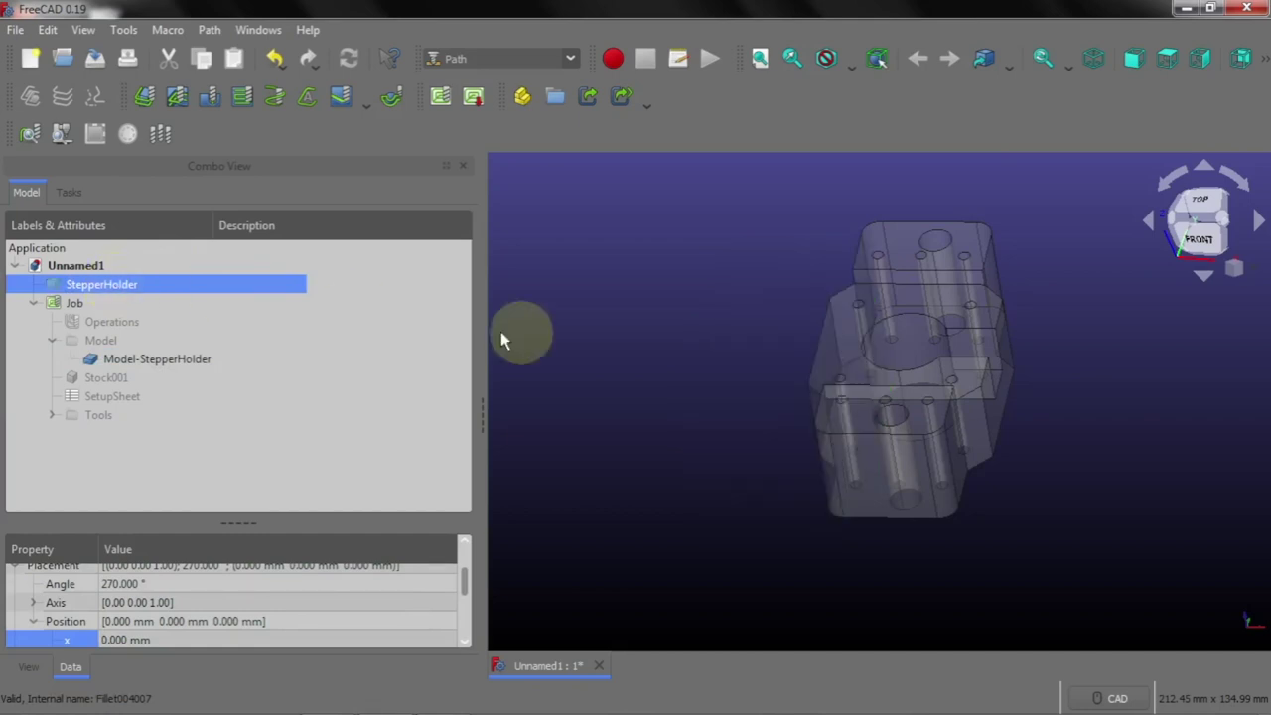
scroll(921, 353, up, 1)
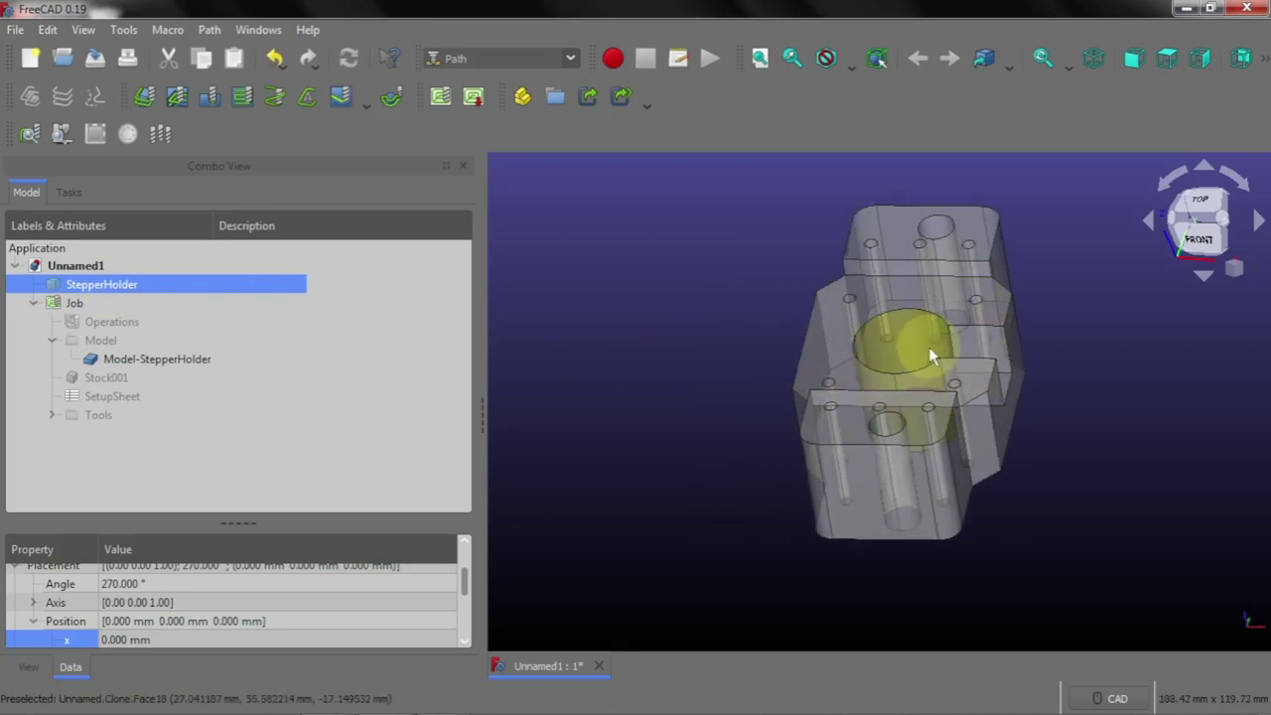
click(727, 328)
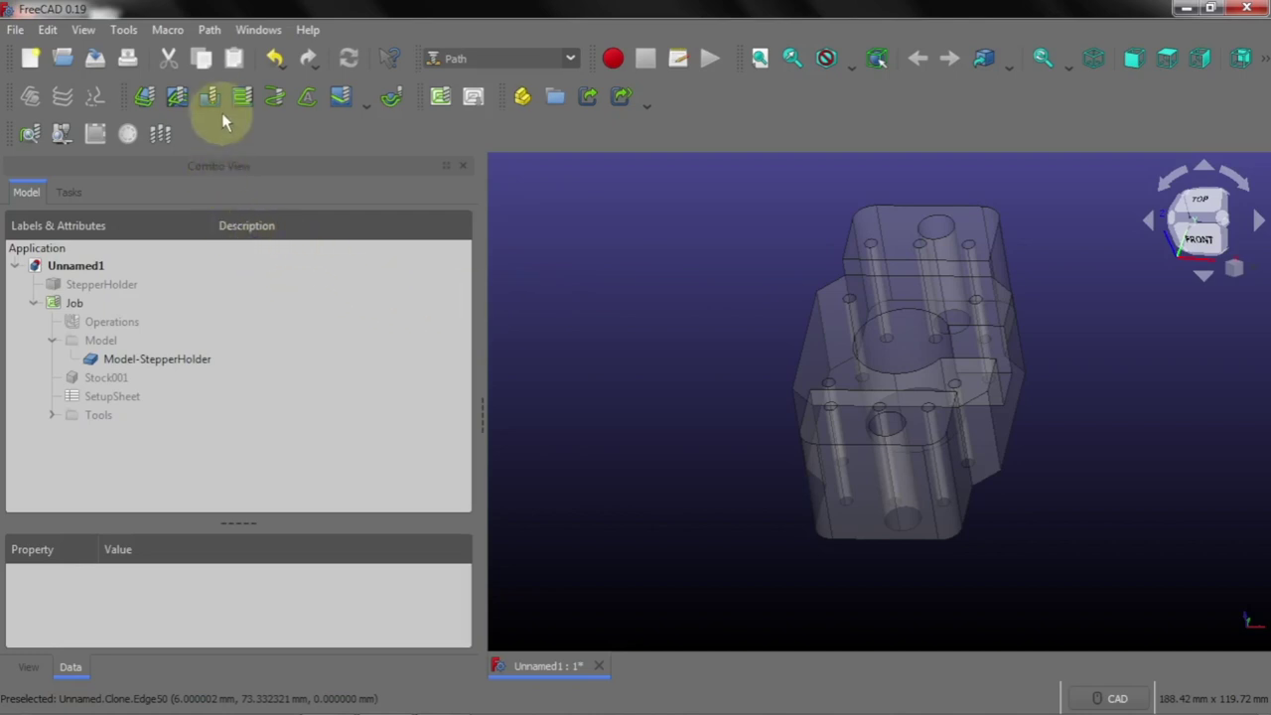
Open the Path menu to view the available operations
click(210, 38)
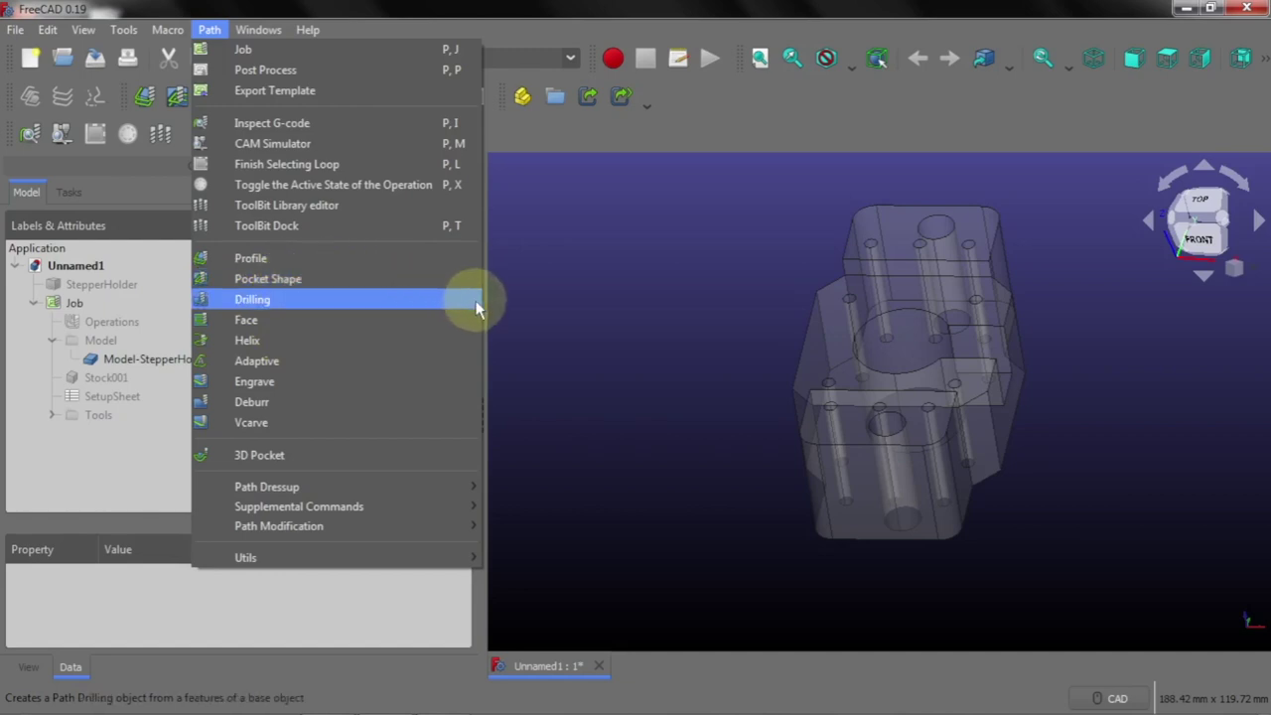
Dismiss the Path menu unused and select the Job's empty Operations group
click(510, 304)
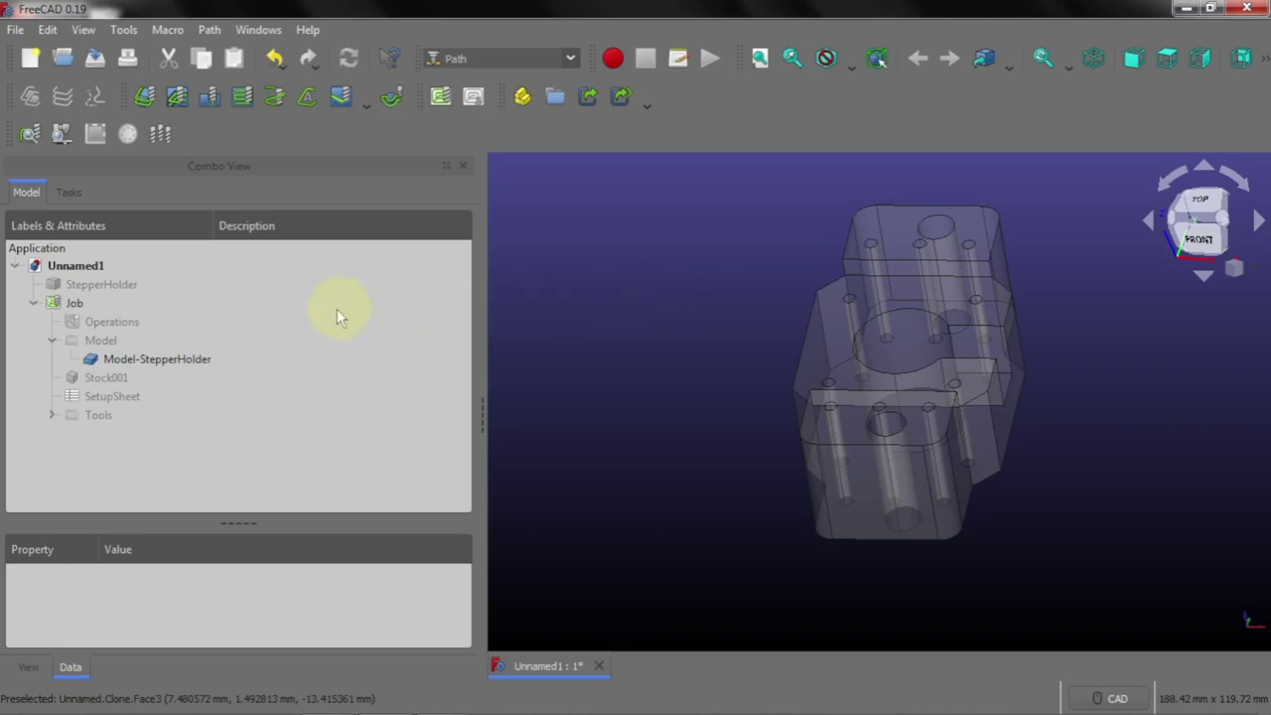
click(115, 323)
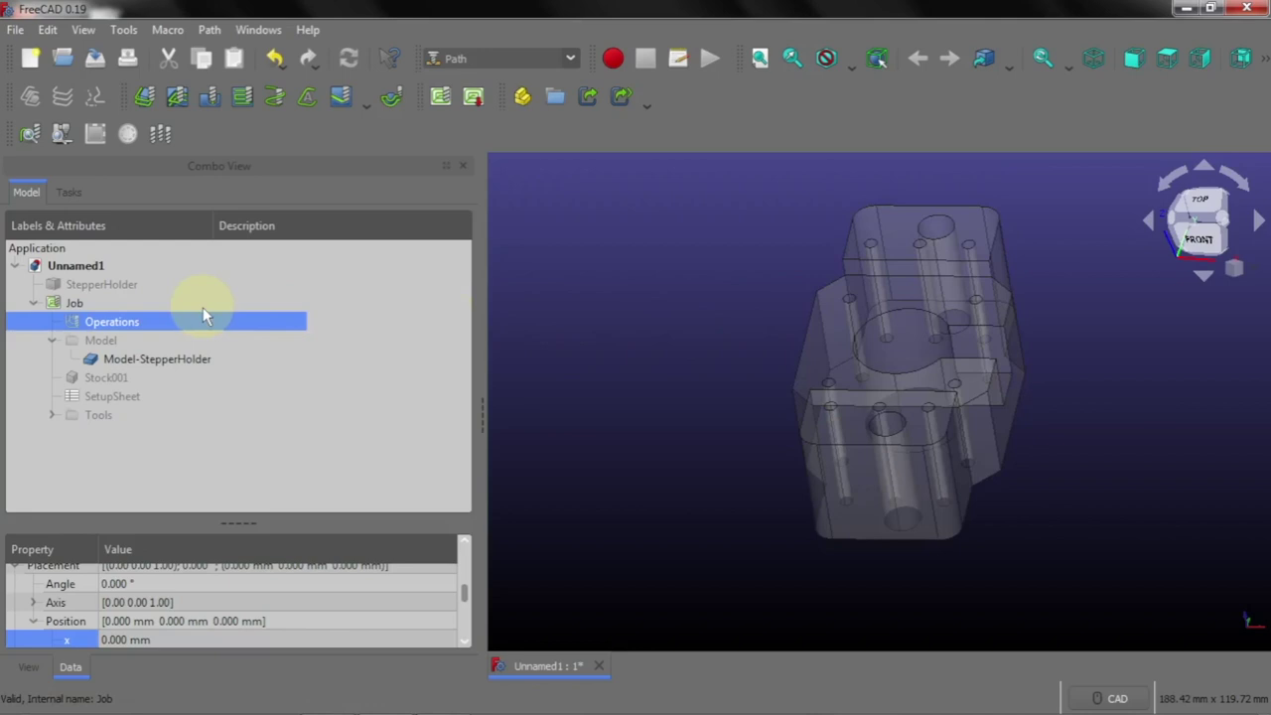
Add a Helix operation to the Job and show its base geometry list
click(208, 30)
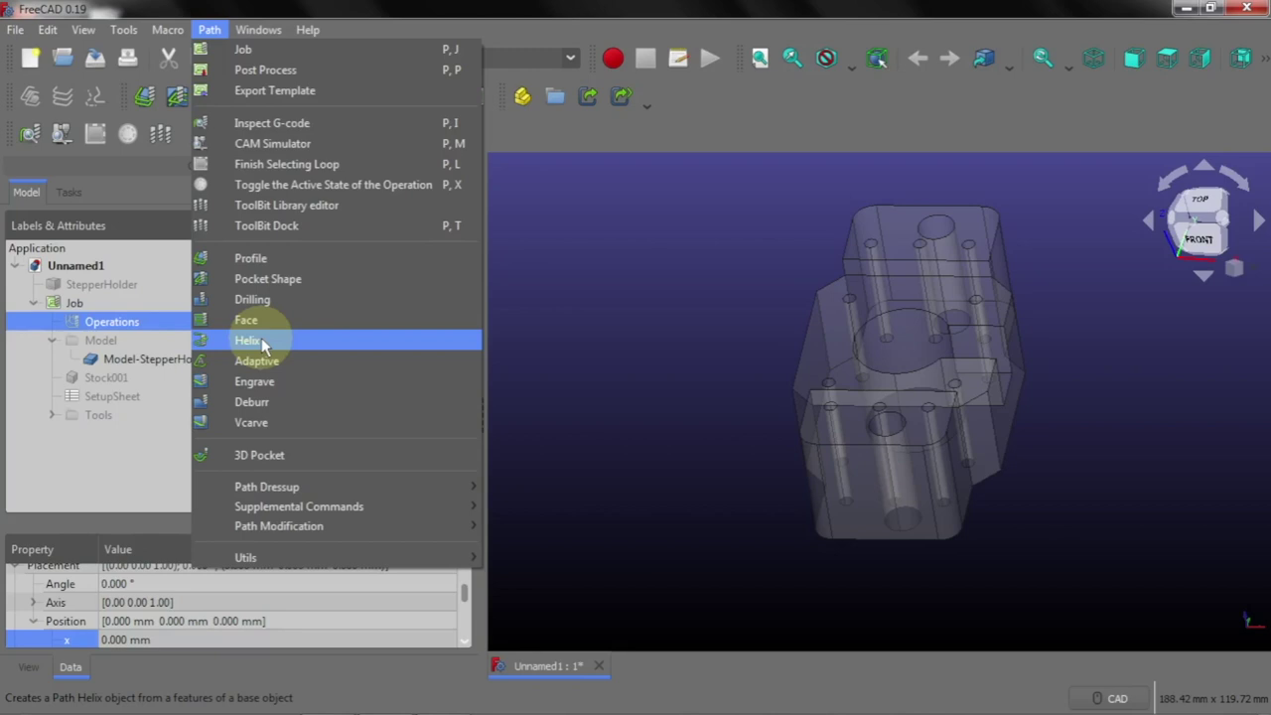
click(261, 341)
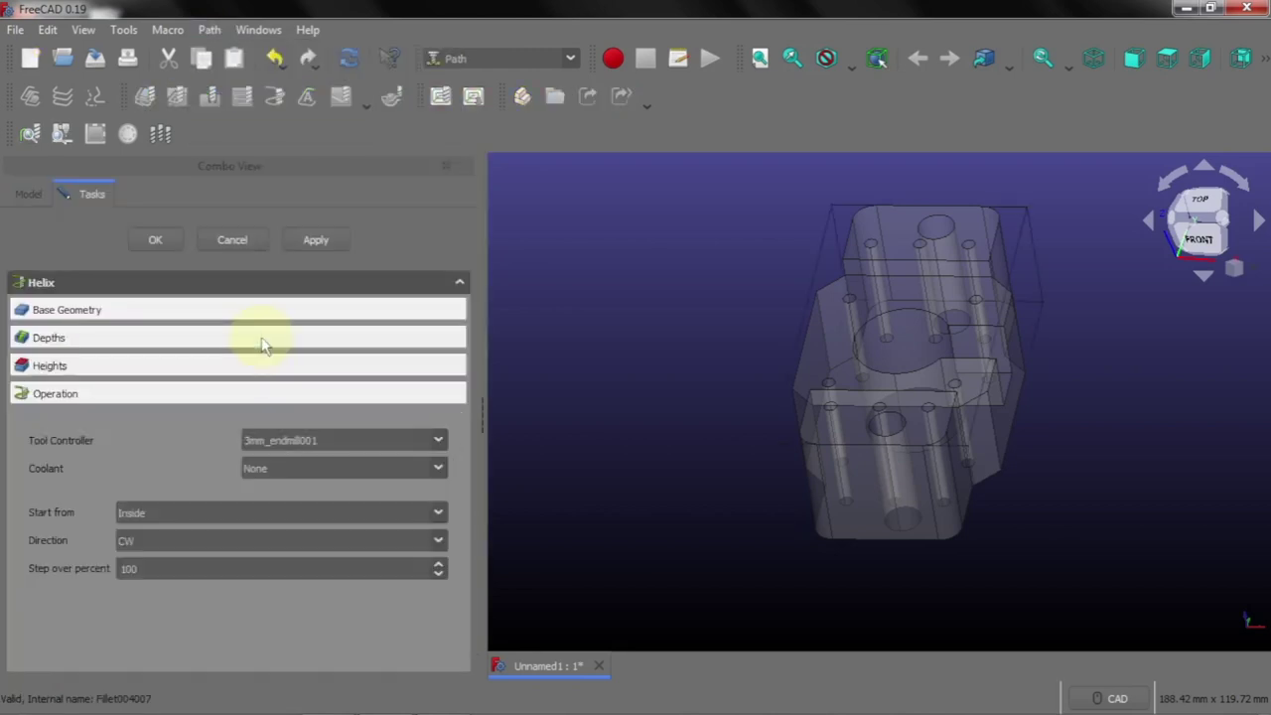
click(167, 316)
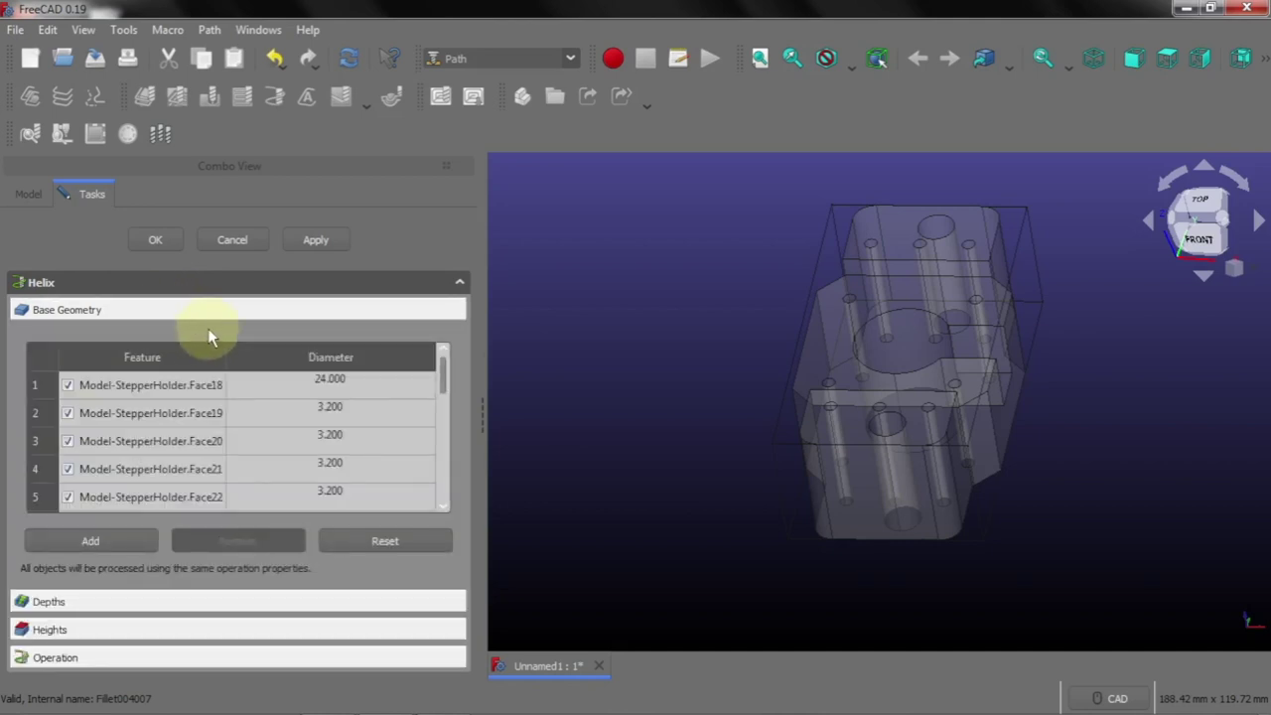
middle_drag(1041, 463, 970, 472)
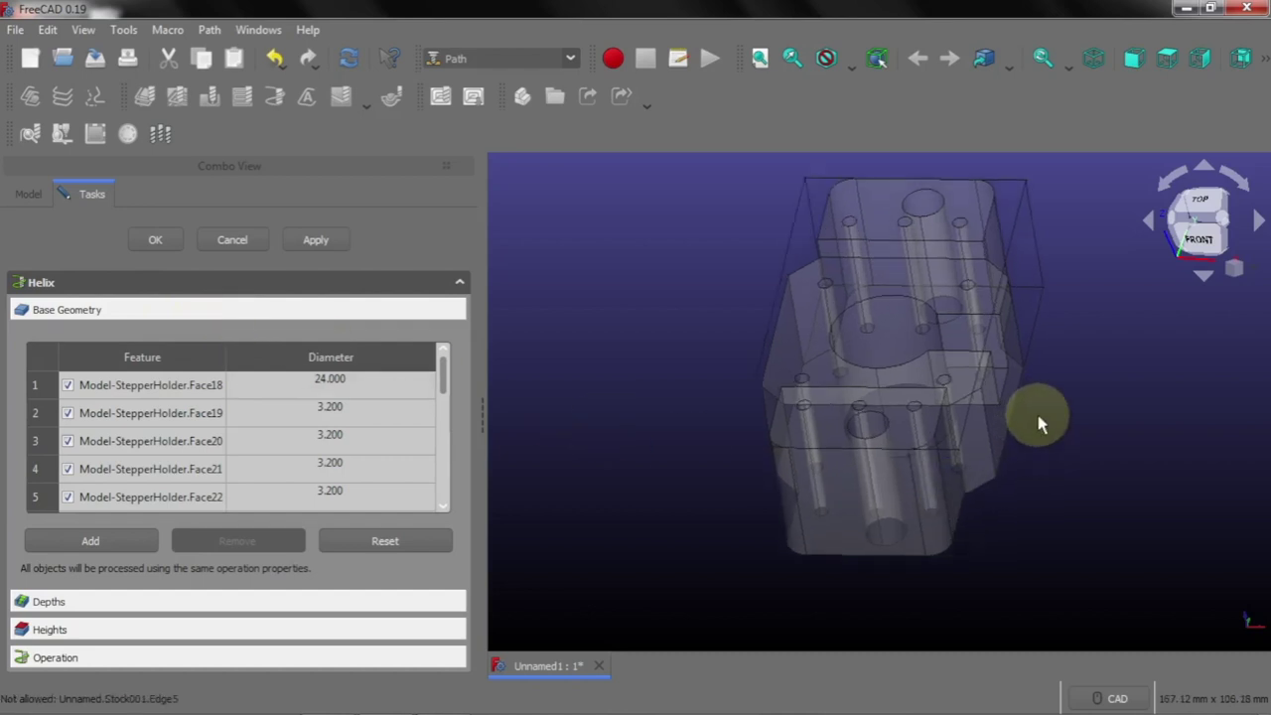
middle_drag(902, 605, 885, 618)
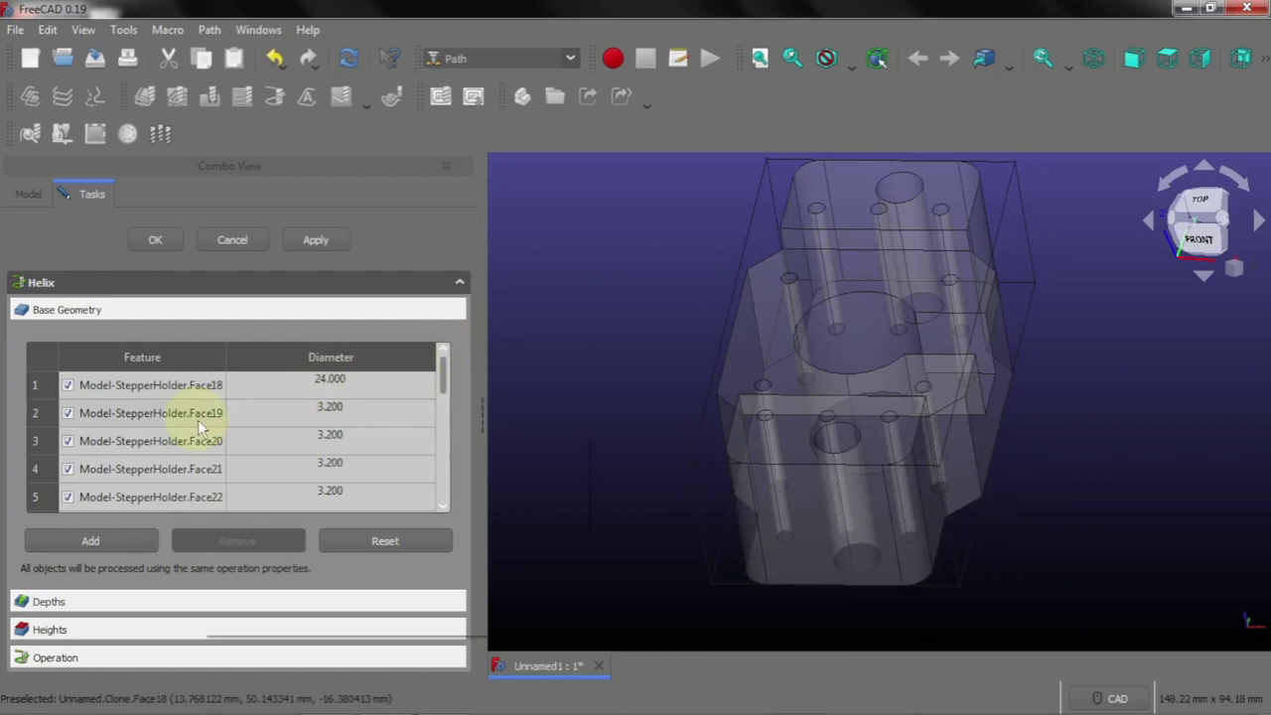
Check the hole faces Face18 through Face22 as Helix base geometry
click(167, 394)
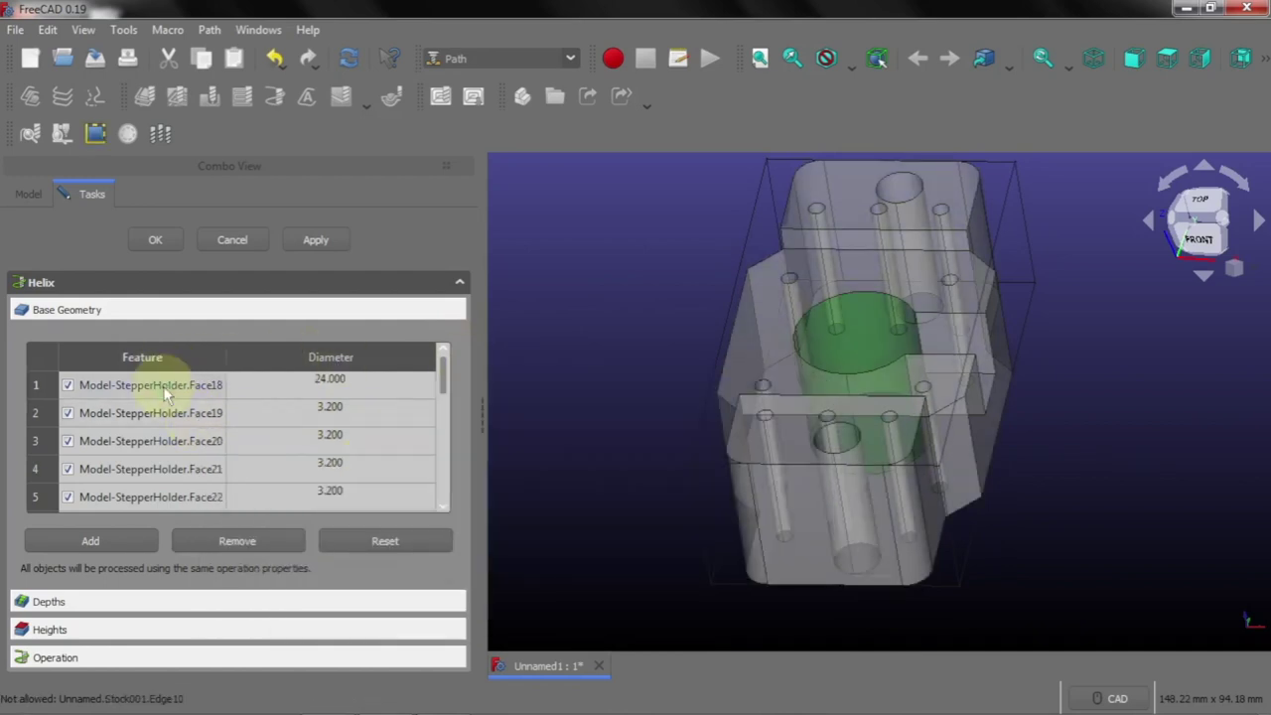
click(167, 415)
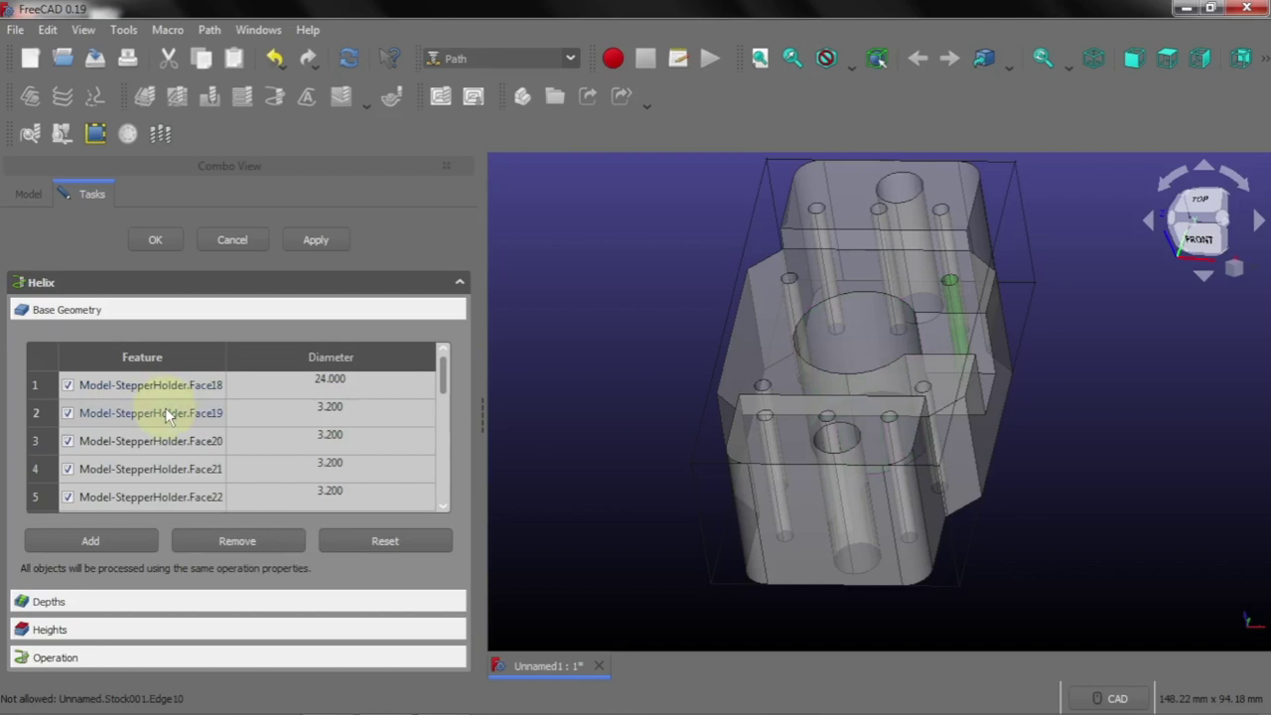
click(166, 443)
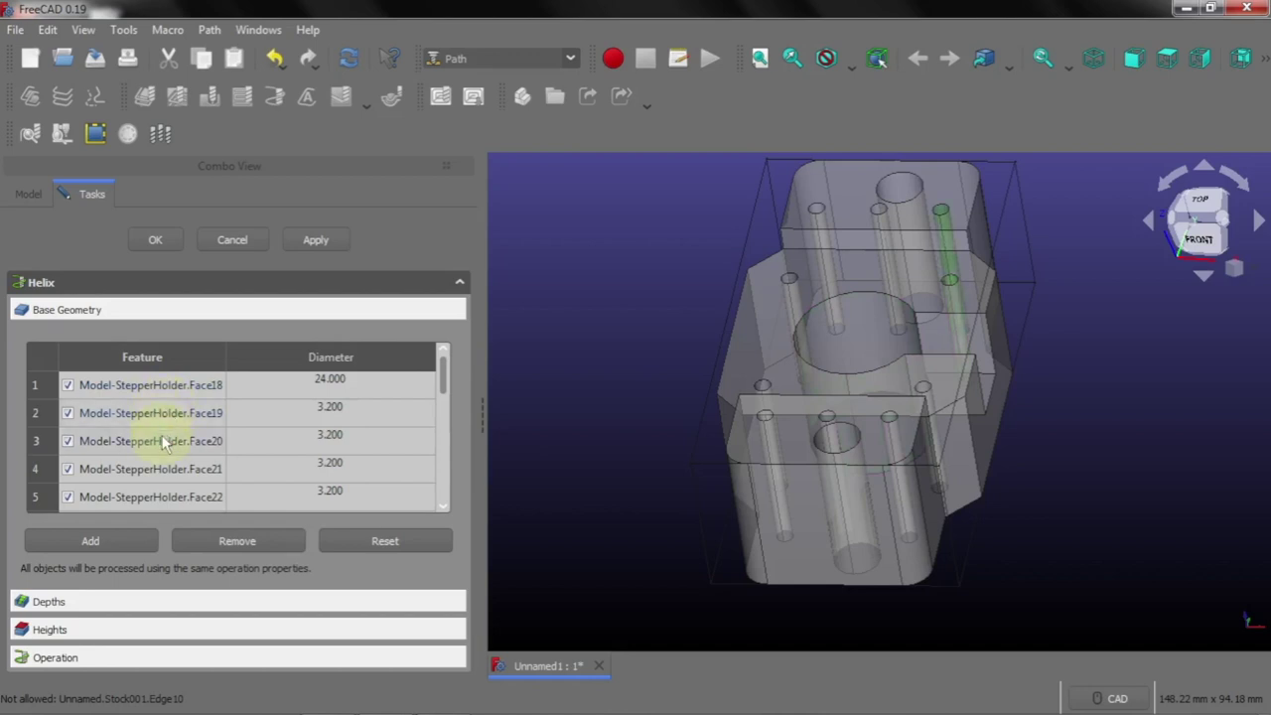
click(164, 466)
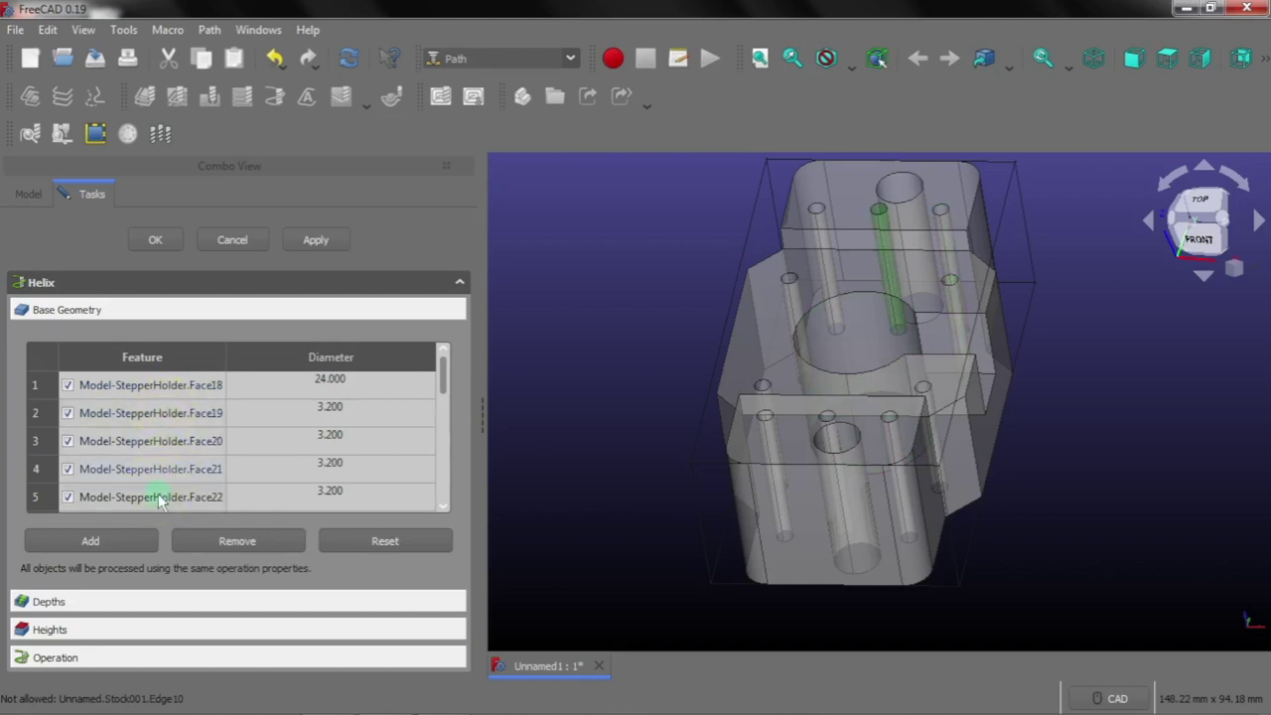
click(158, 499)
drag(441, 375, 444, 504)
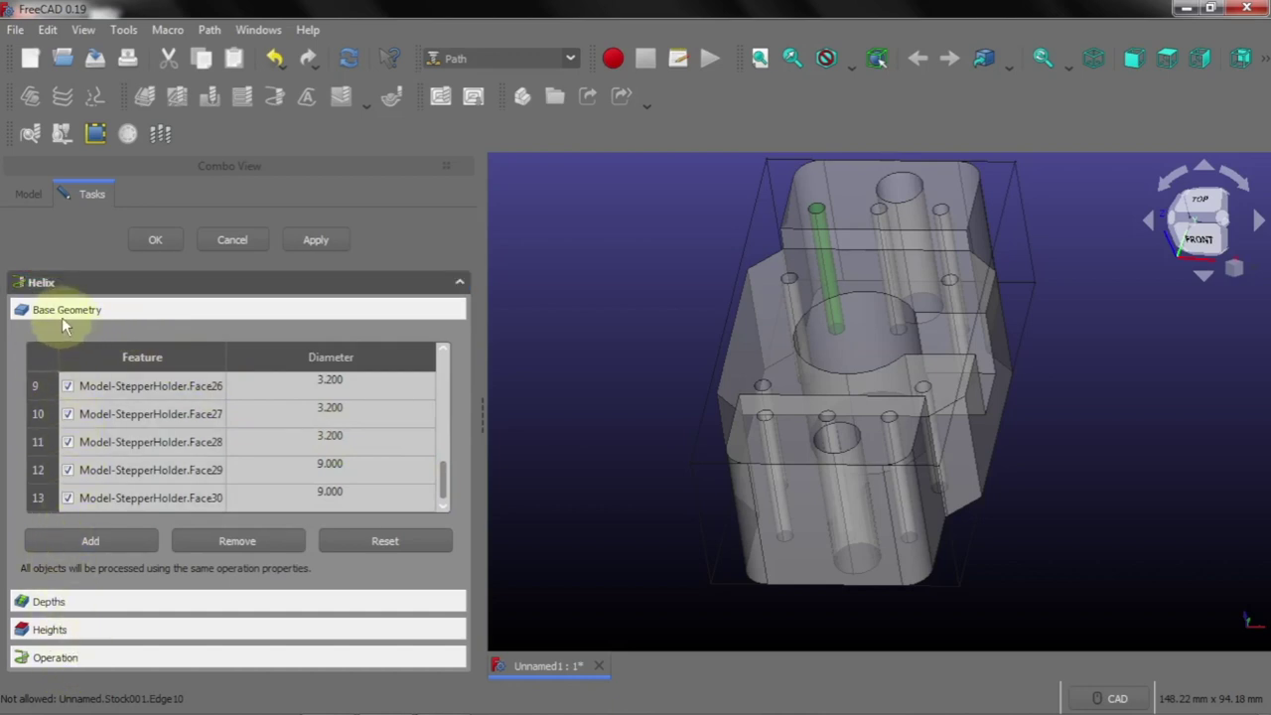
Review the Helix Depths, Heights and Operation sections, then return to base geometry
click(99, 603)
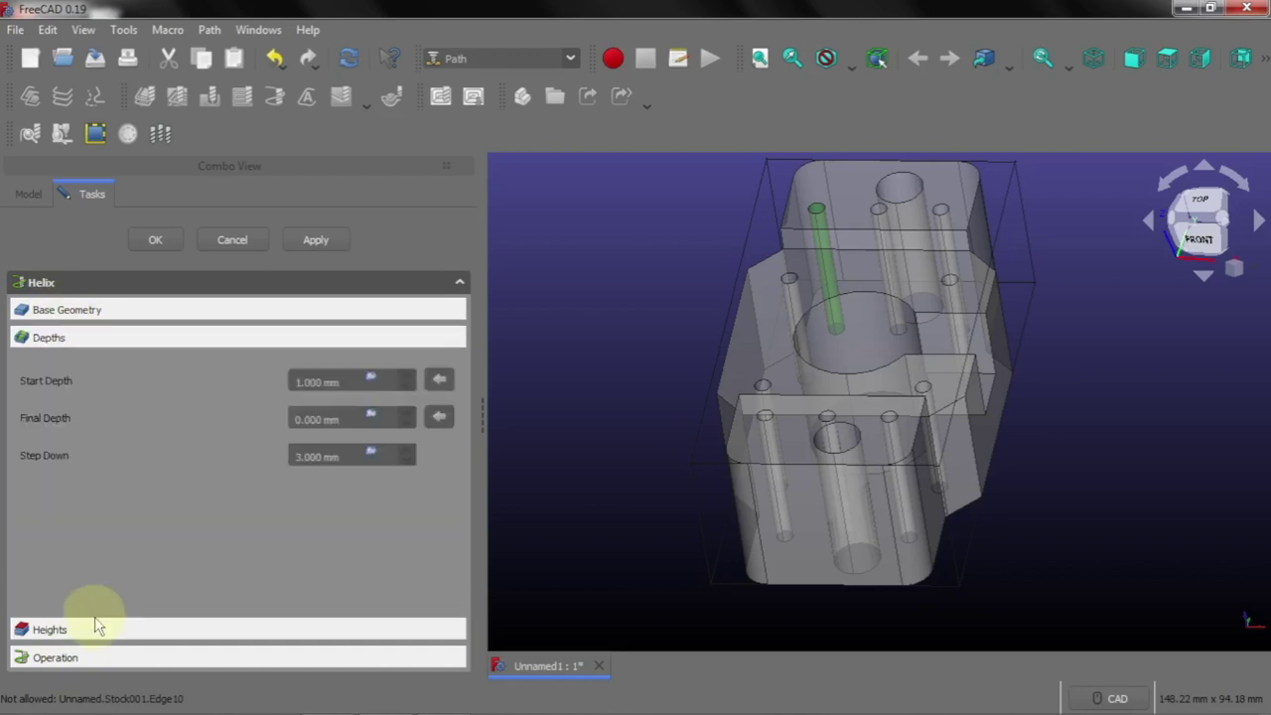
click(95, 626)
click(94, 652)
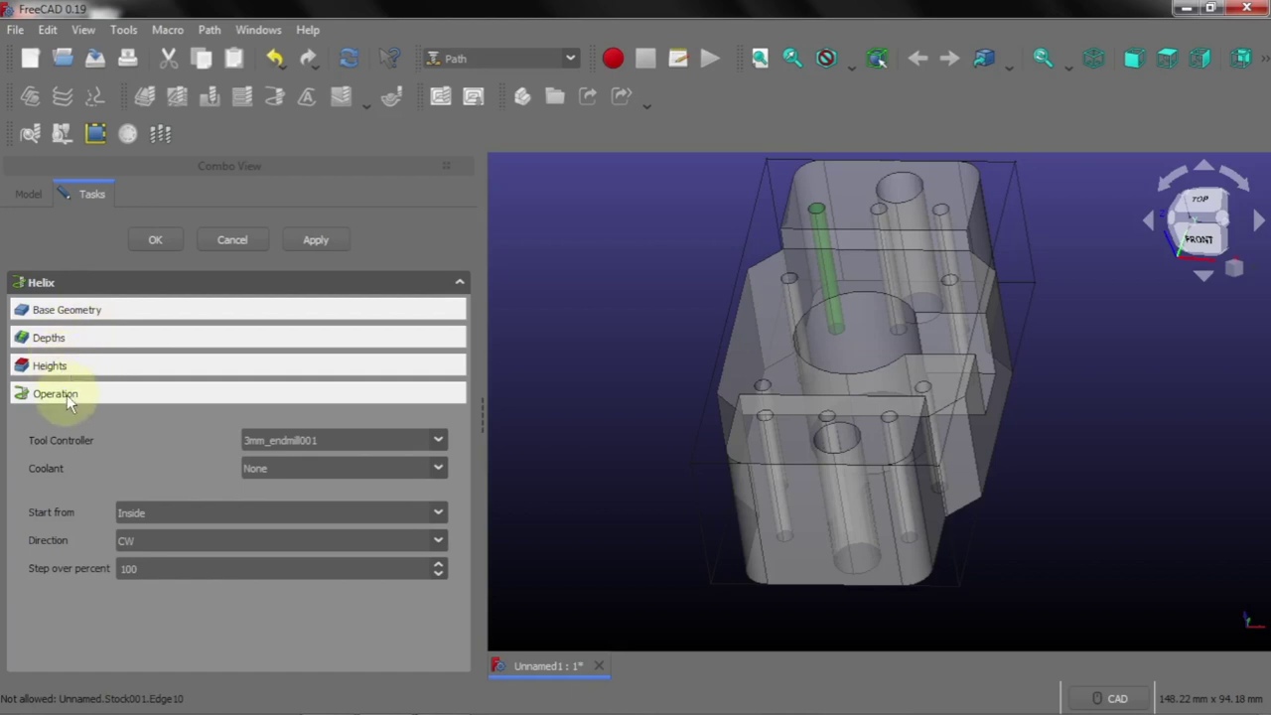
click(54, 312)
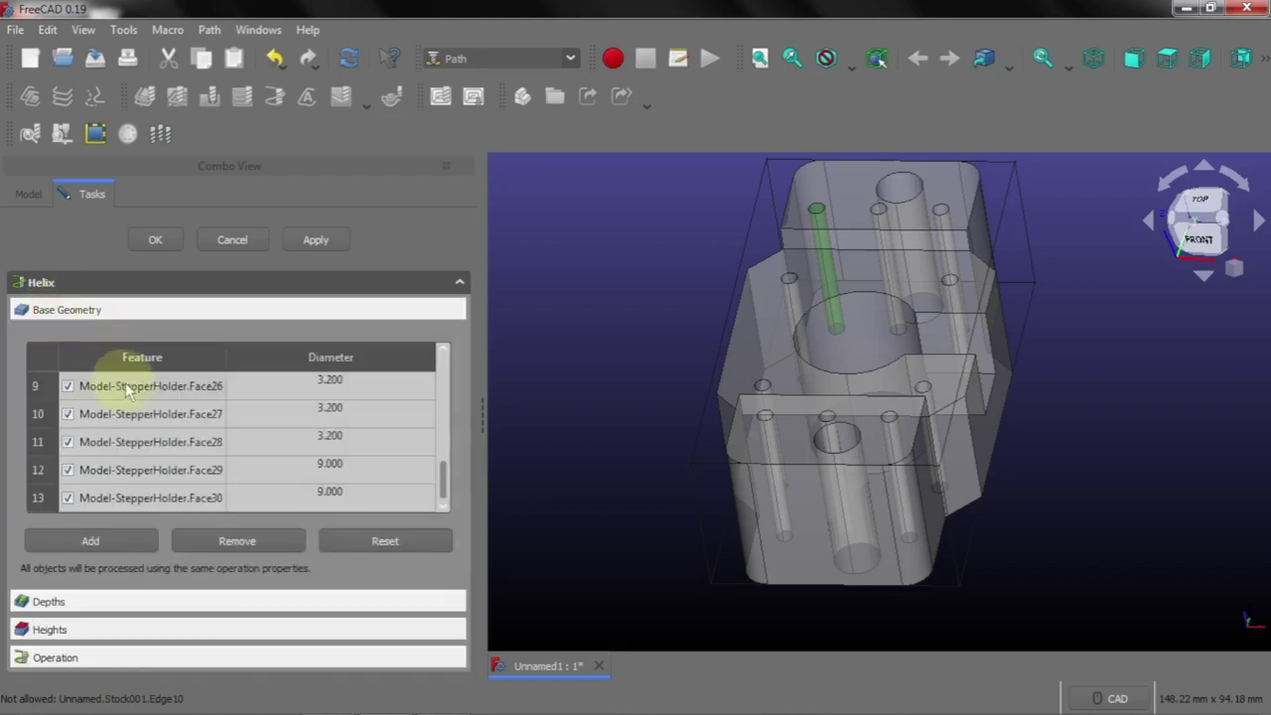
Set the Helix start depth to 0 mm
click(169, 383)
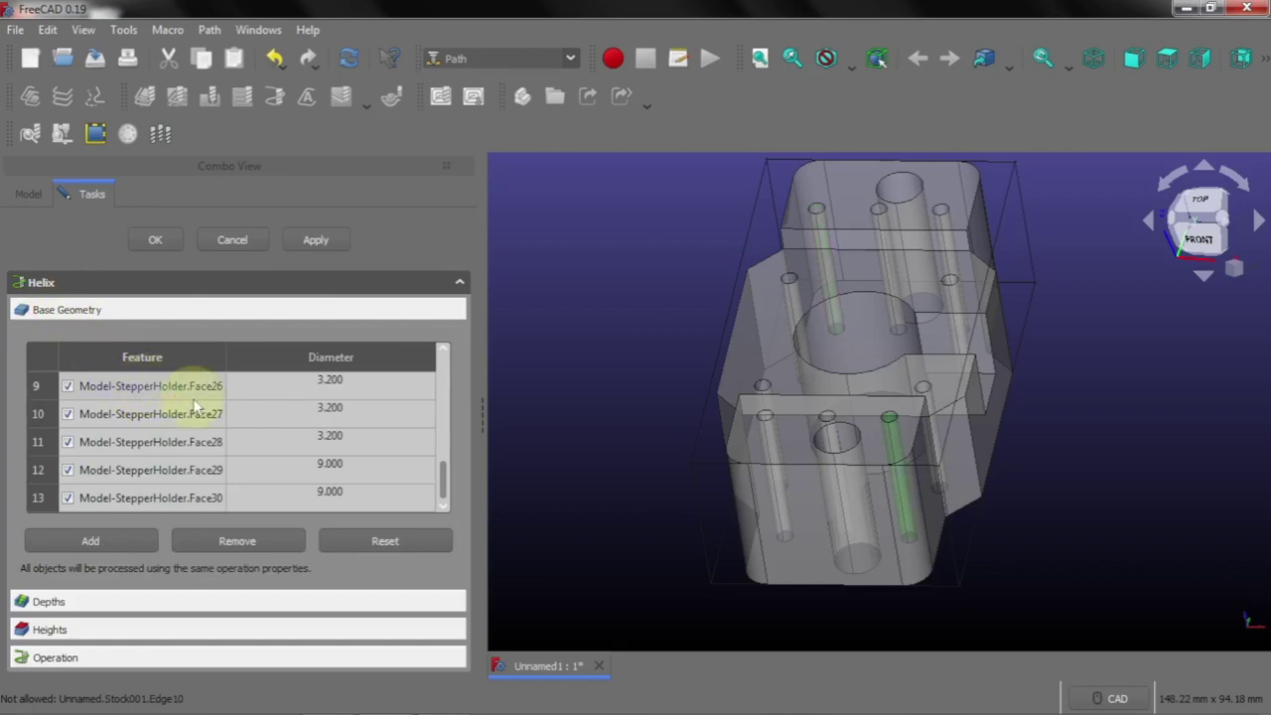
click(49, 602)
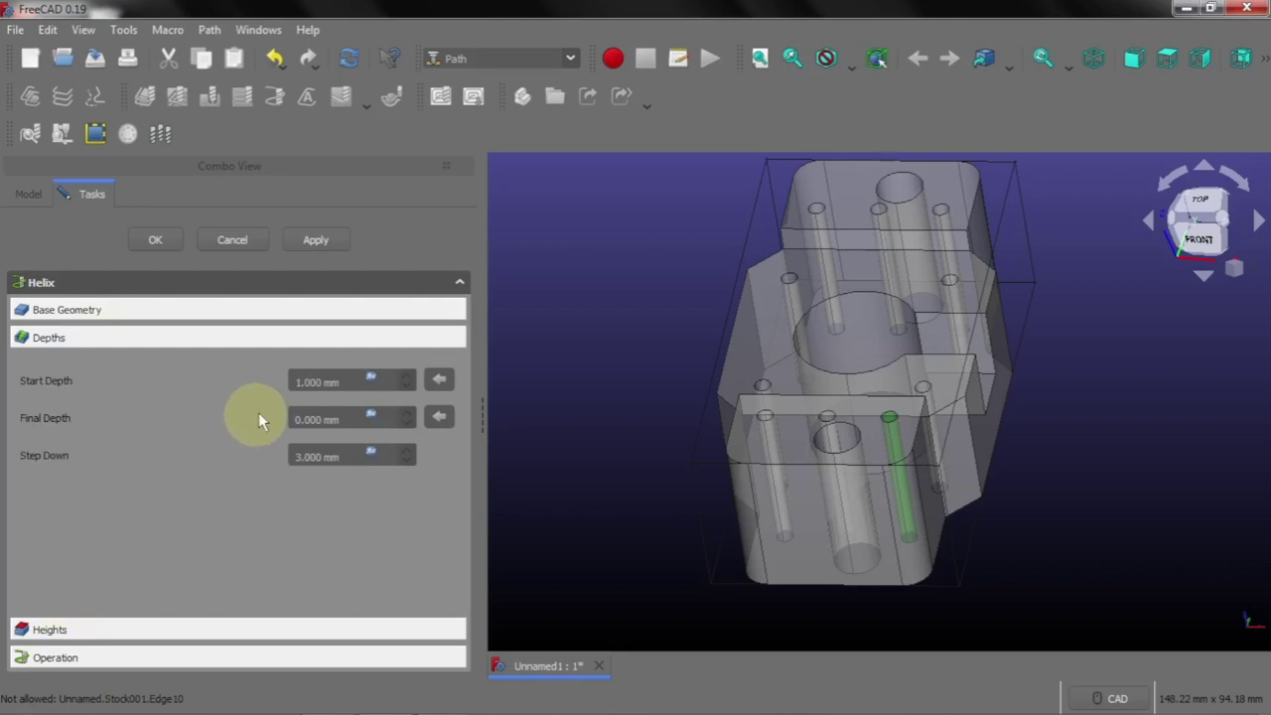
click(372, 378)
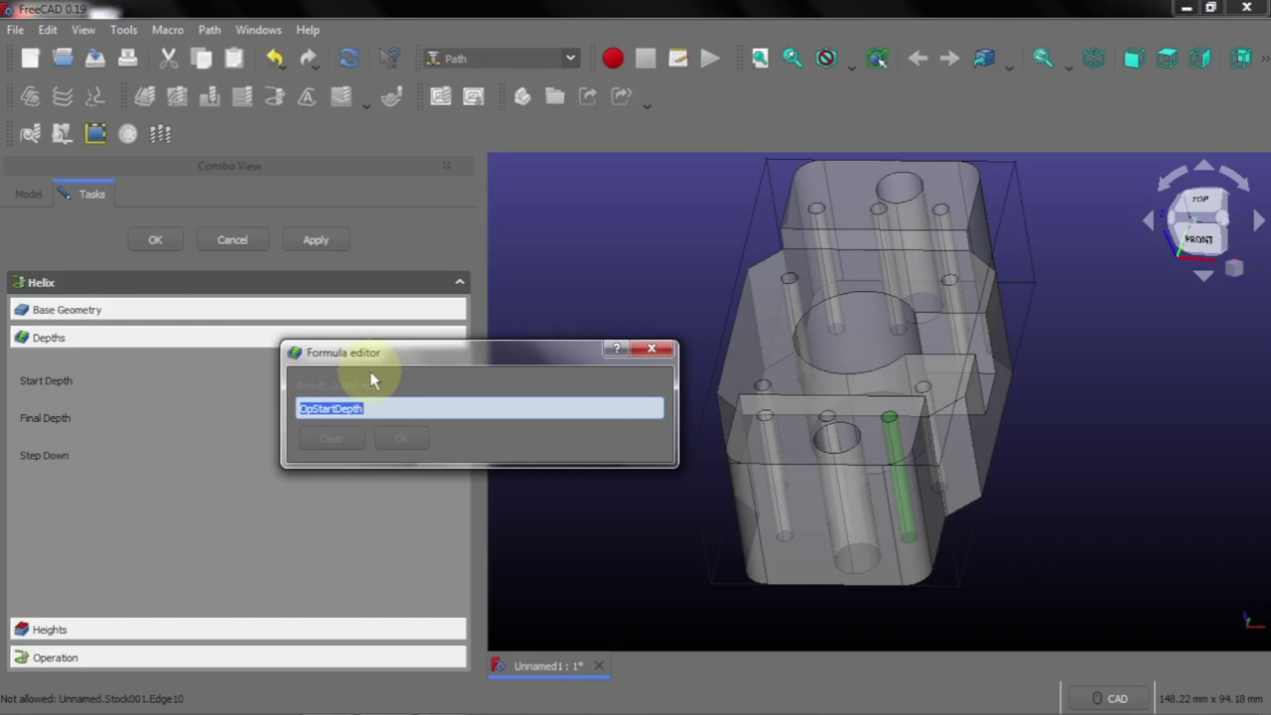
text(p)
click(393, 438)
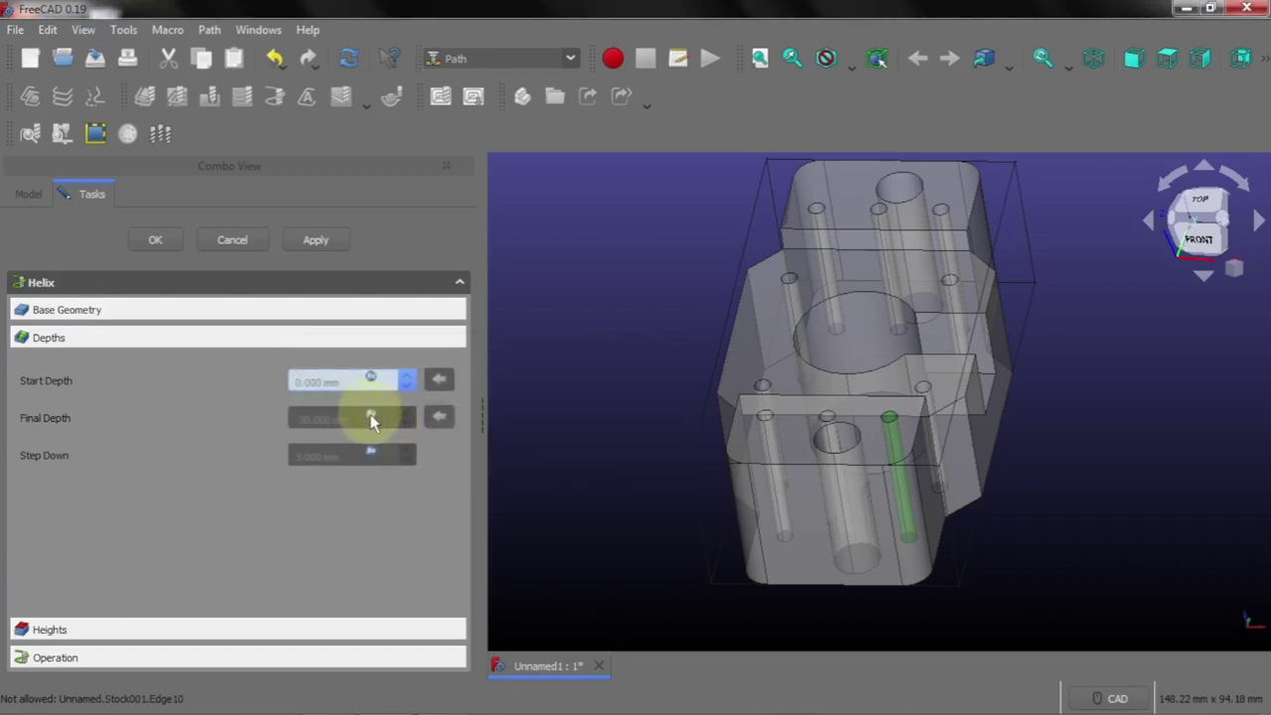
Set the Helix final depth to -21 mm
click(370, 417)
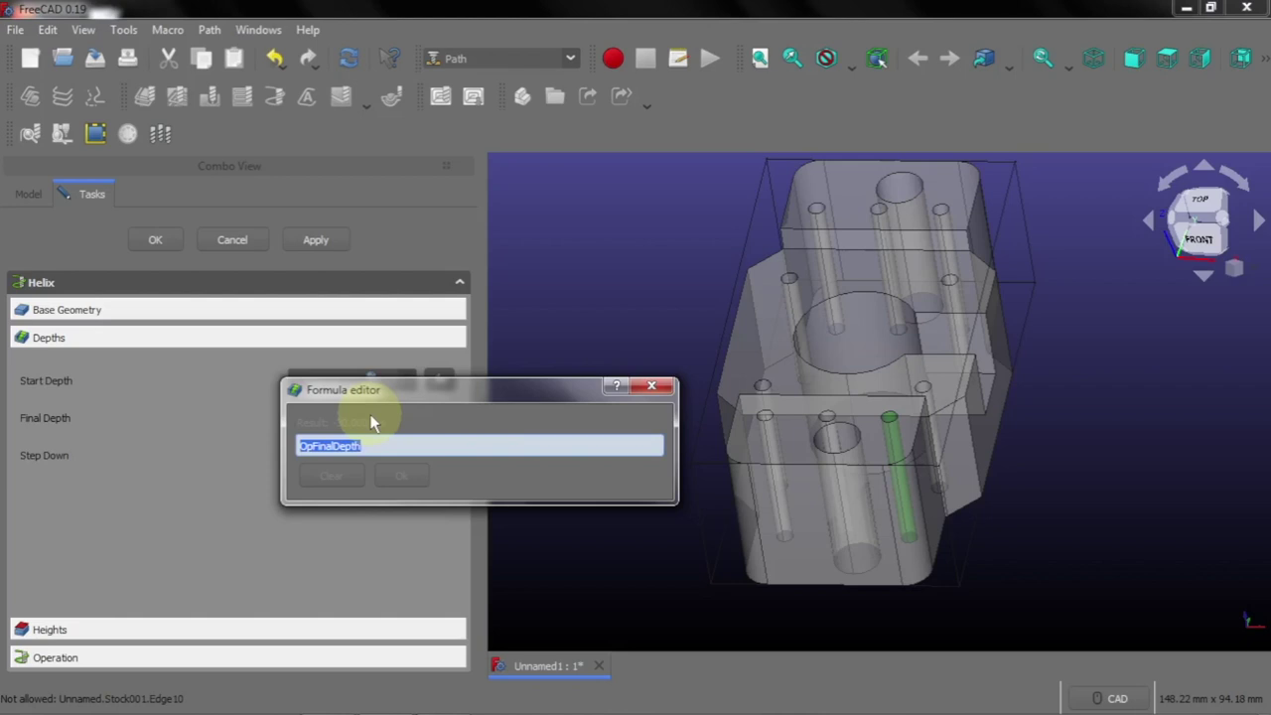
text(-25)
key(BackSpace)
text(1)
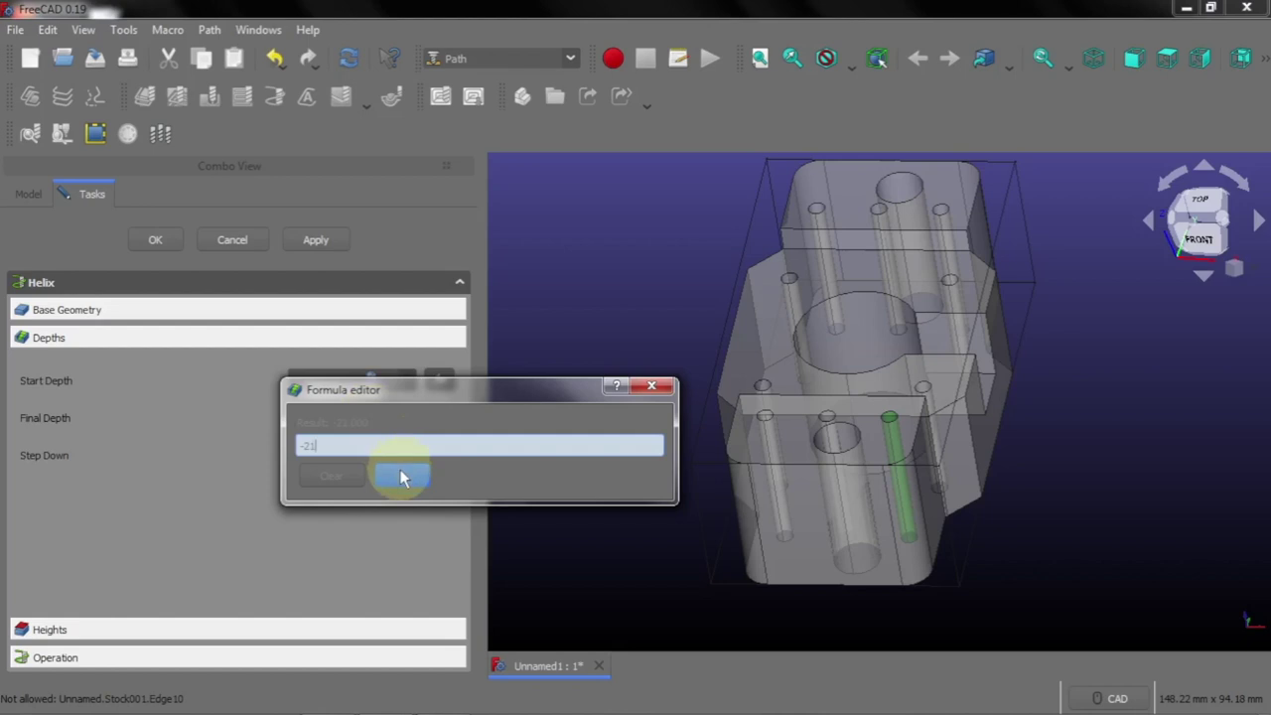
click(400, 469)
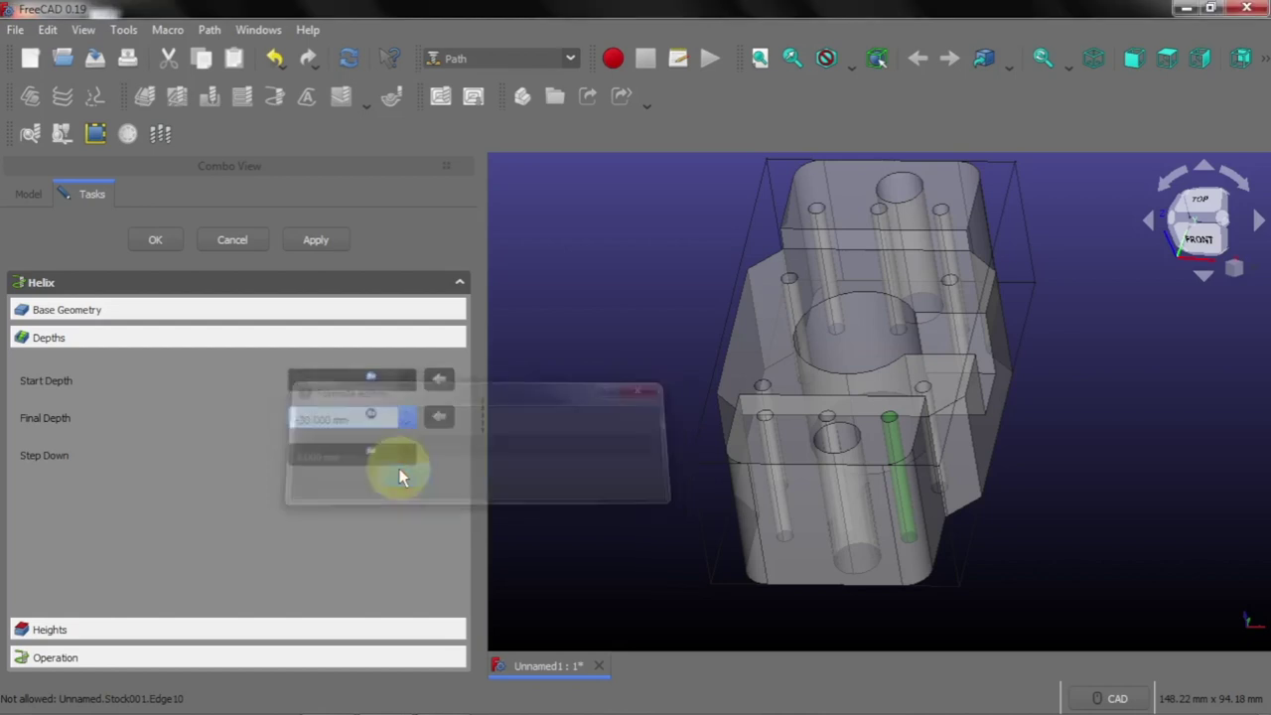
click(355, 457)
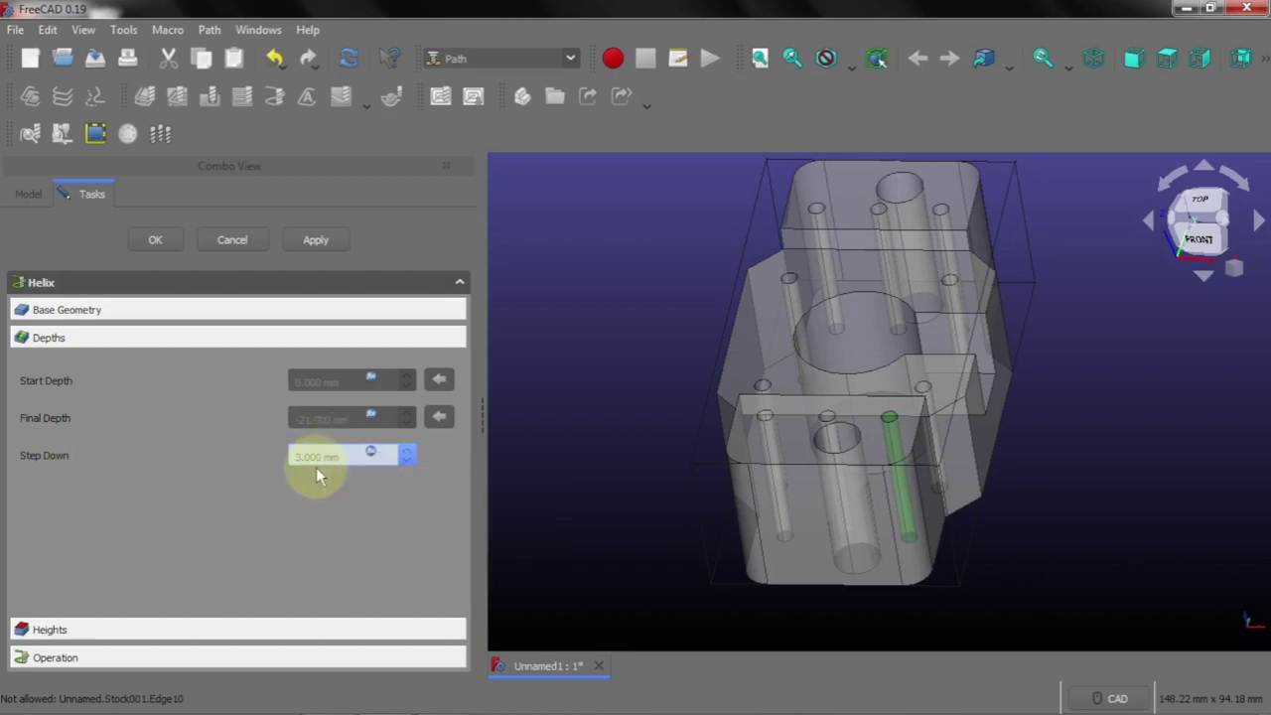
Enter a 1 mm Helix step down and expand Heights showing 3 mm safe, 5 mm clearance
click(369, 451)
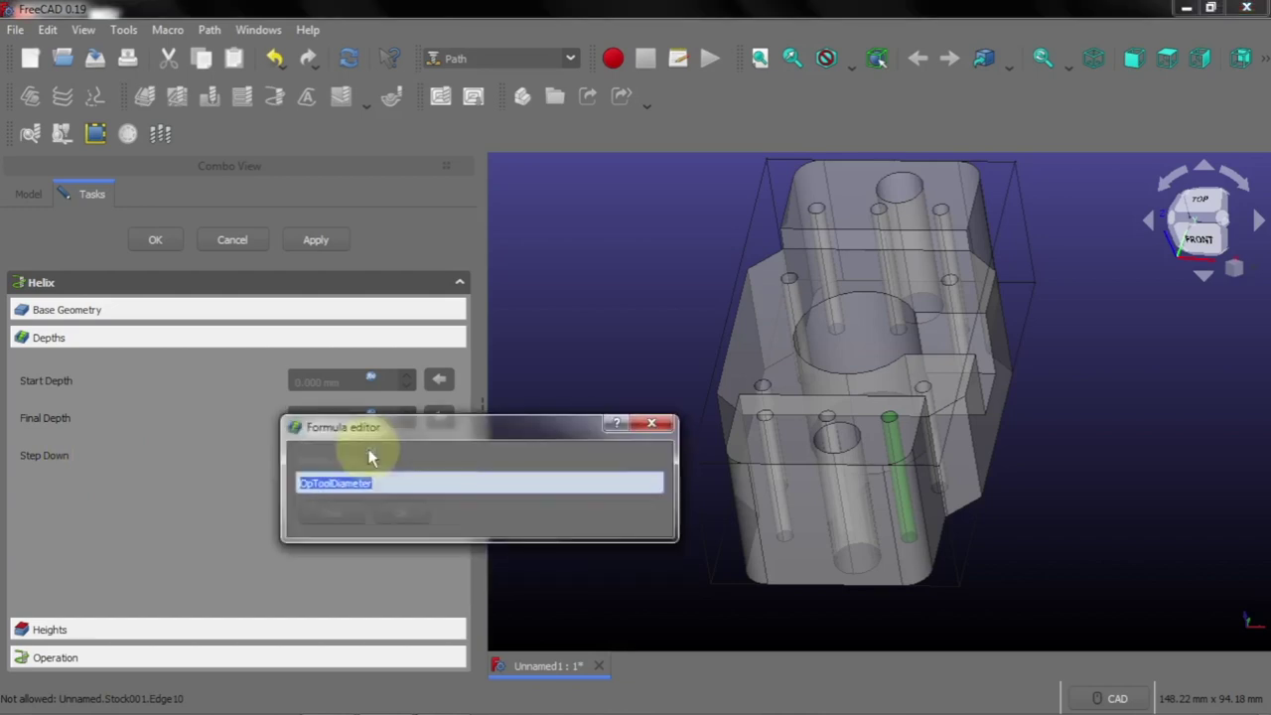
text(1)
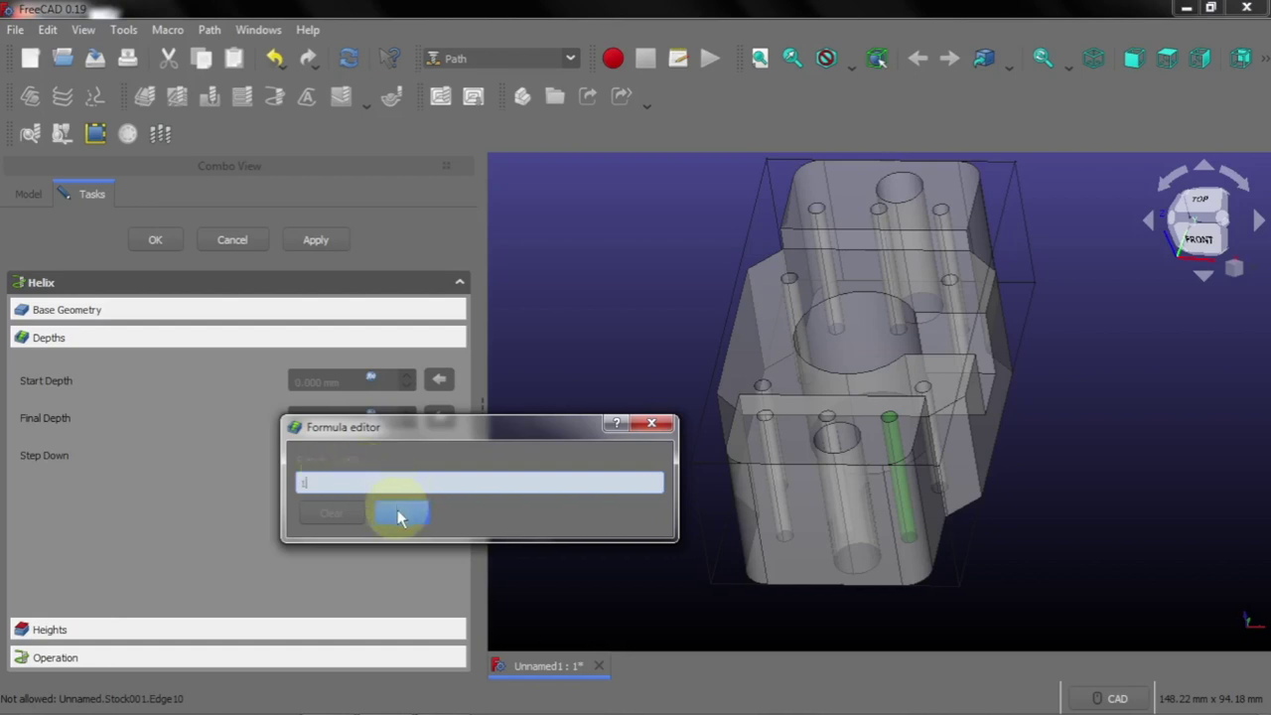
click(398, 511)
click(312, 419)
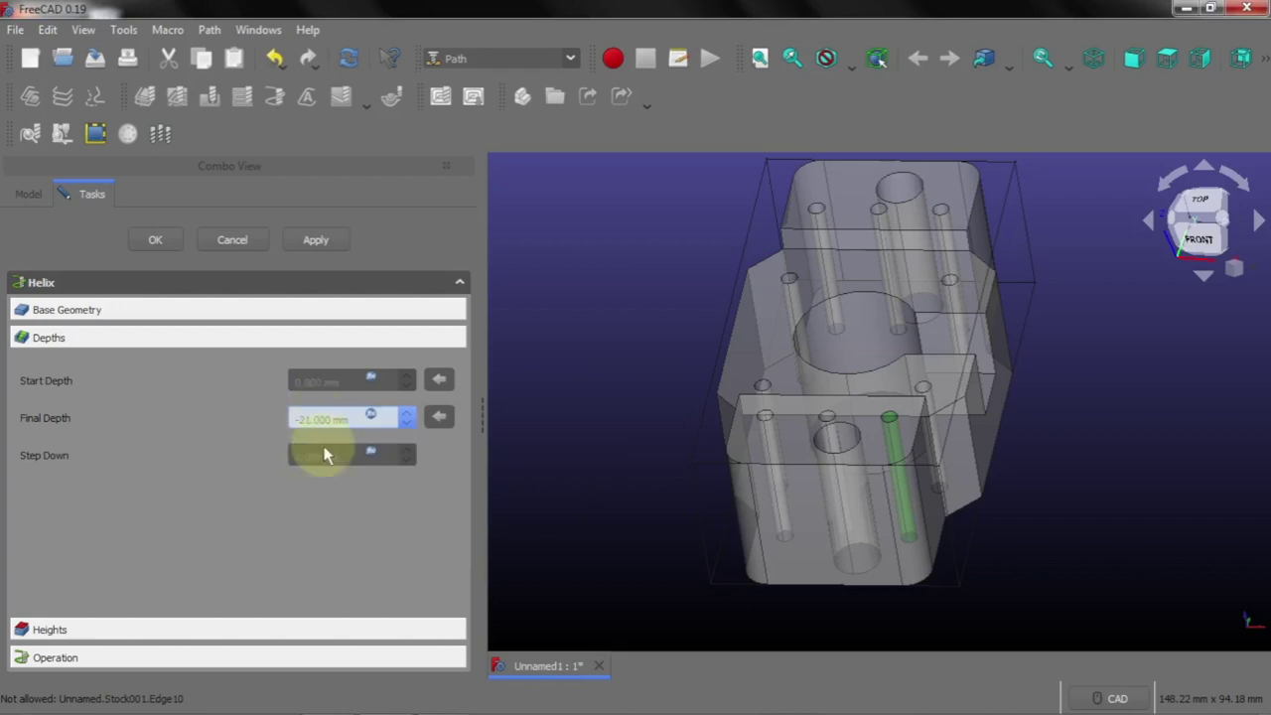
click(321, 457)
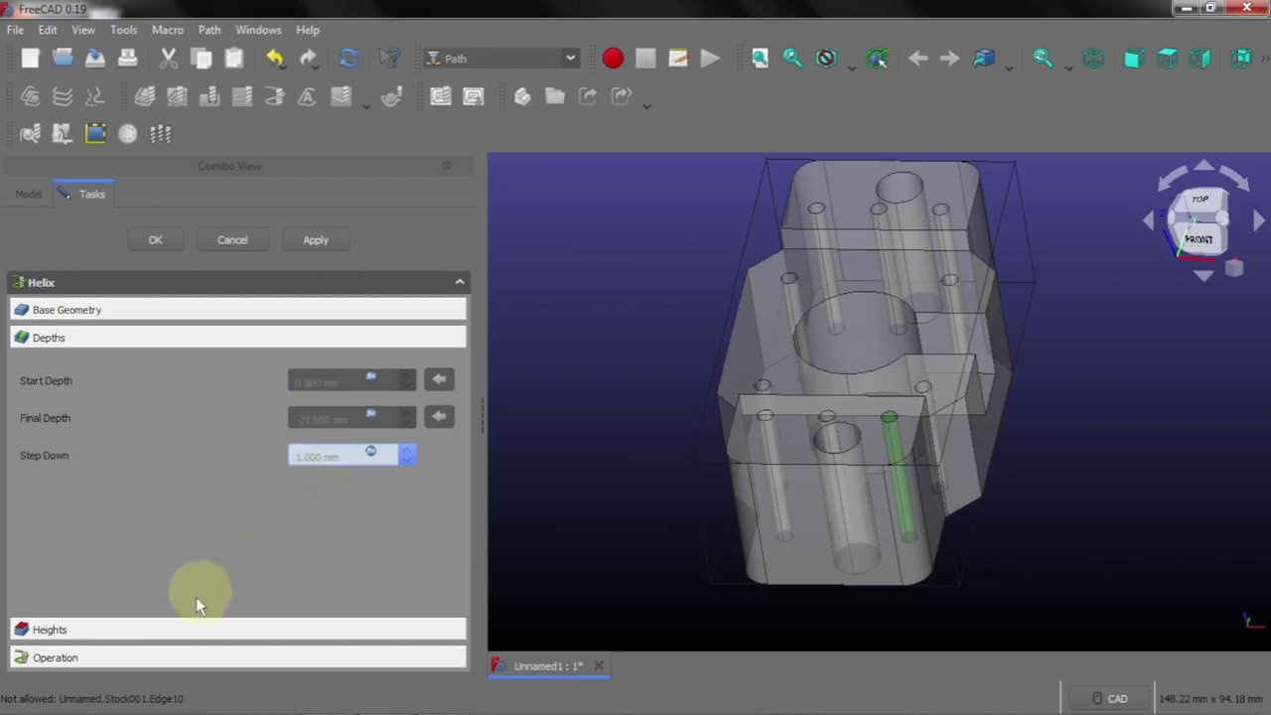
click(93, 629)
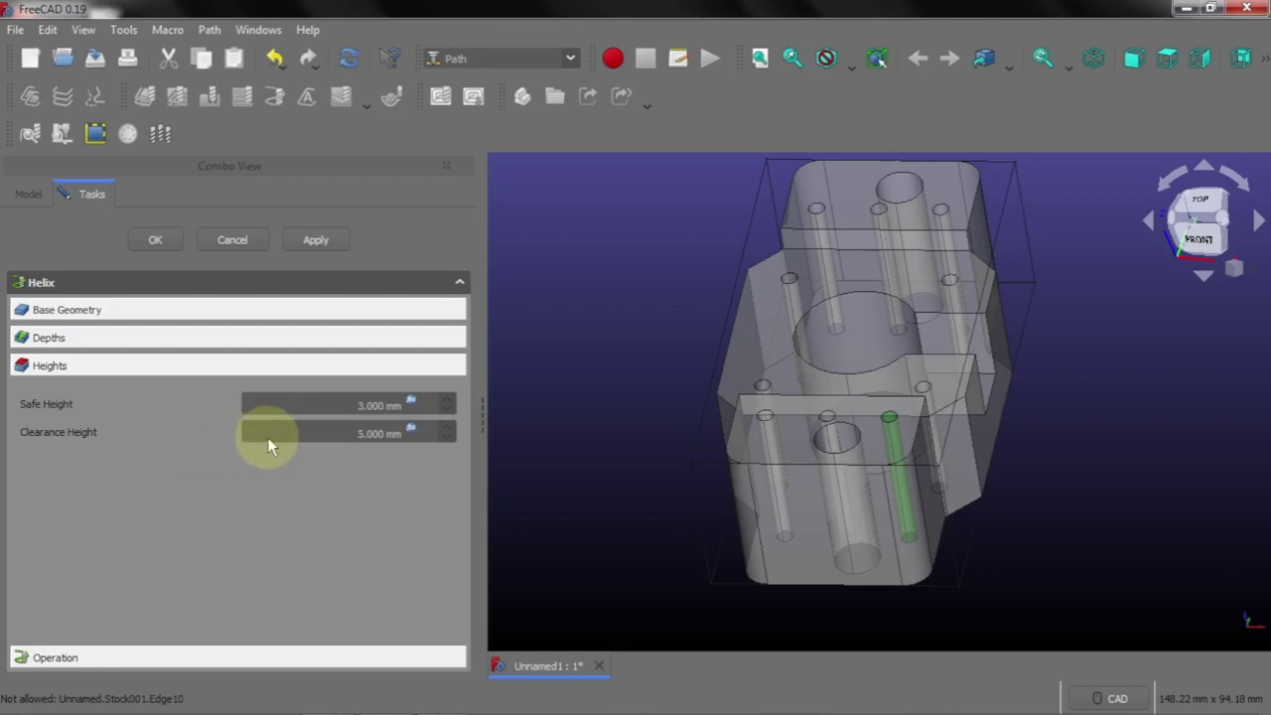
mouse_move(283, 469)
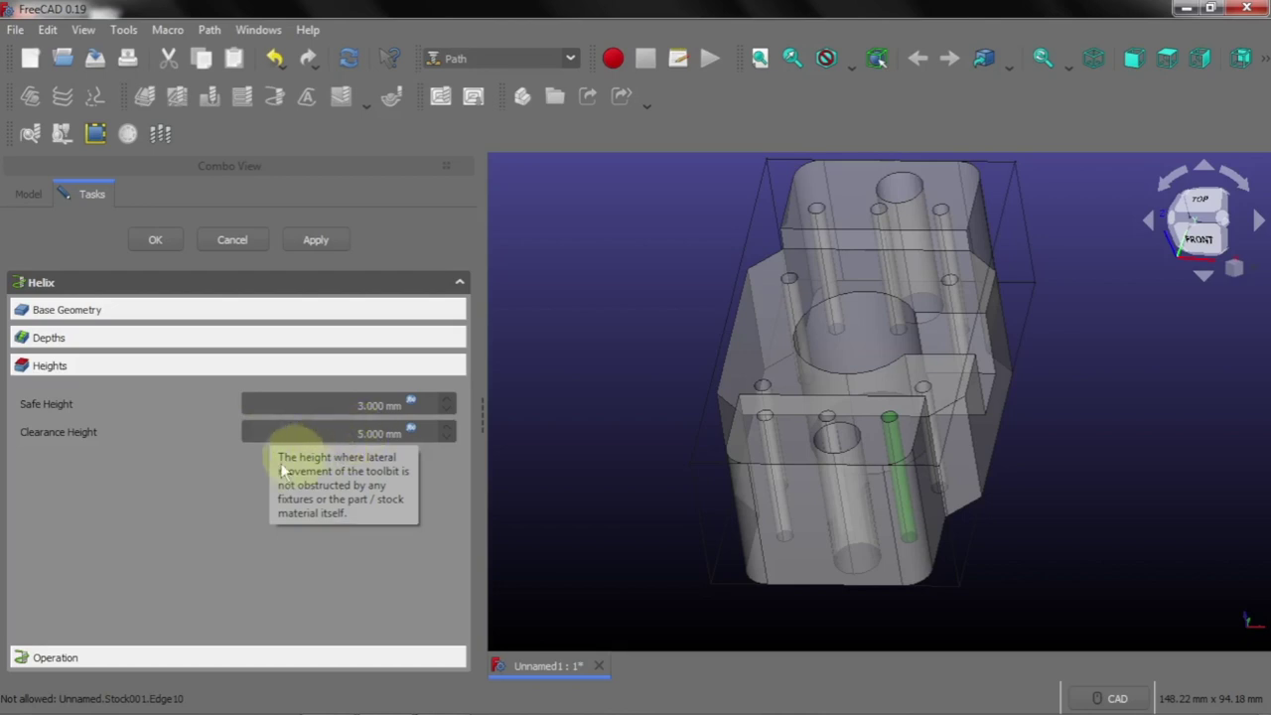
Keep 3mm_endmill001 as the Helix tool controller and apply to compute the toolpath
click(147, 656)
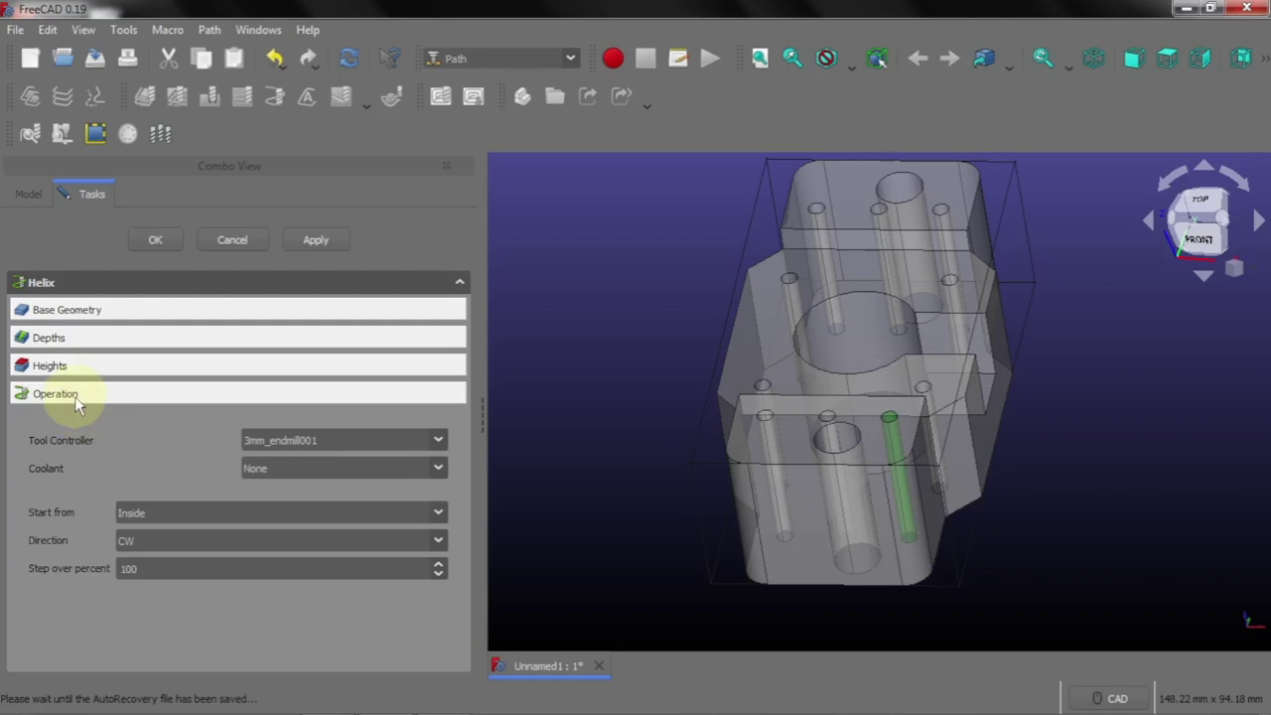
click(333, 440)
click(333, 440)
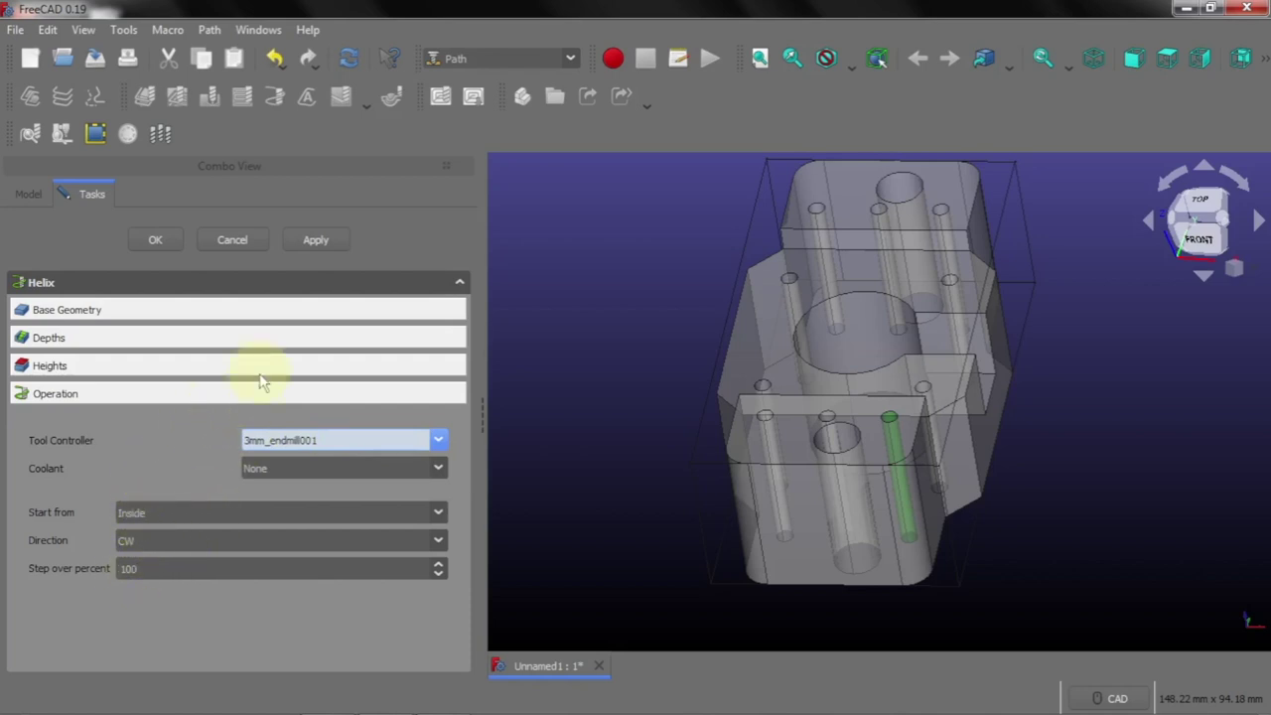
click(322, 240)
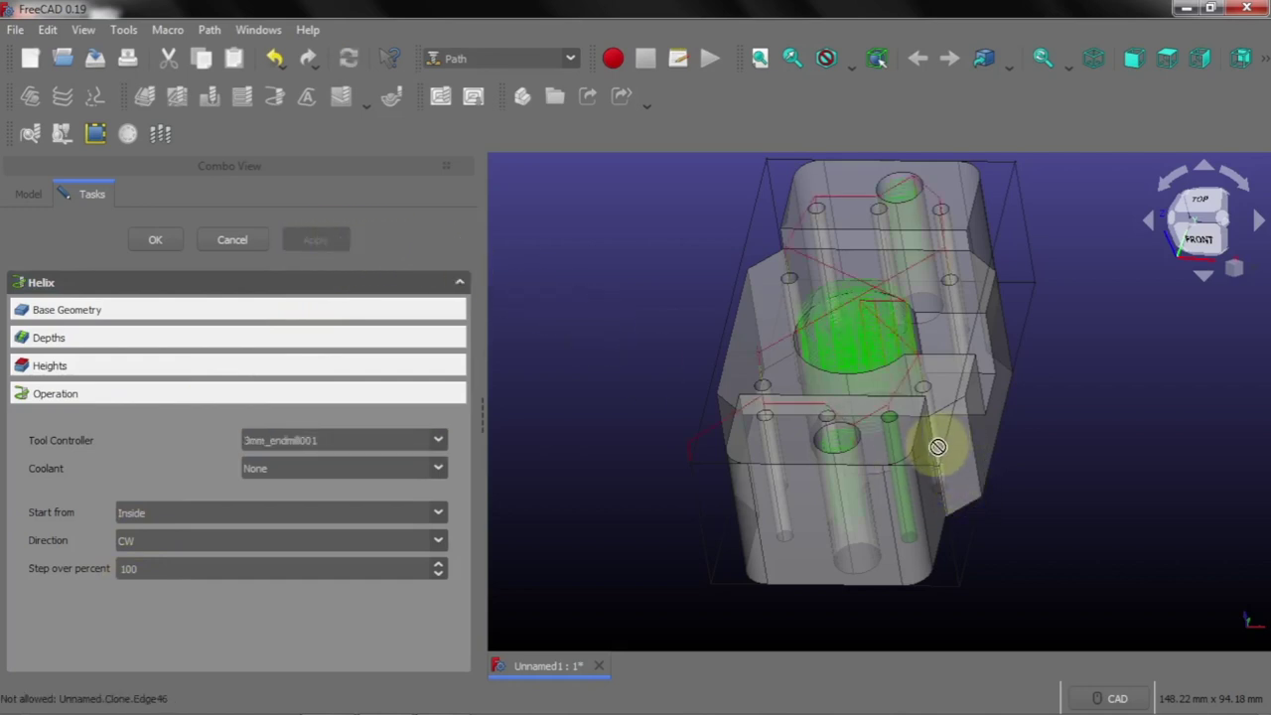
Accept the Helix operation and find it listed under the Job's Operations group
click(155, 238)
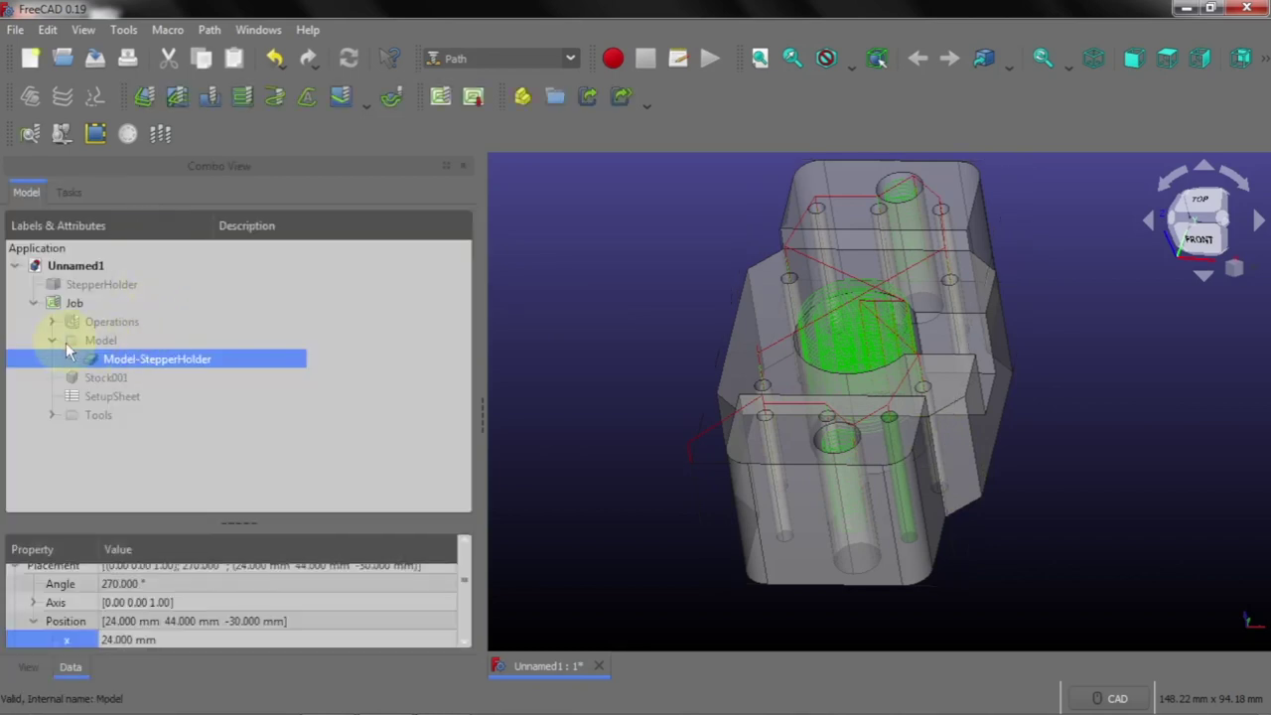
click(51, 321)
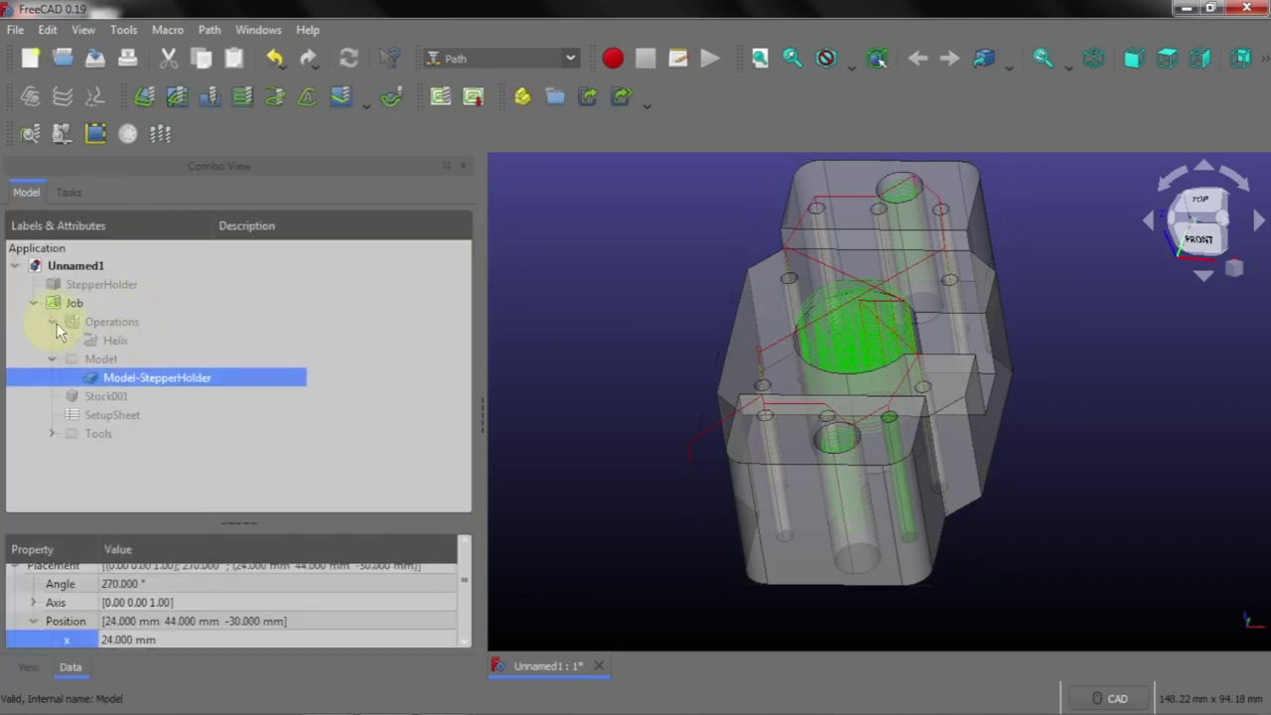
click(113, 340)
click(1155, 522)
Orbit and zoom the model to inspect the helical toolpaths through the holes
scroll(928, 449, up, 2)
scroll(902, 453, up, 2)
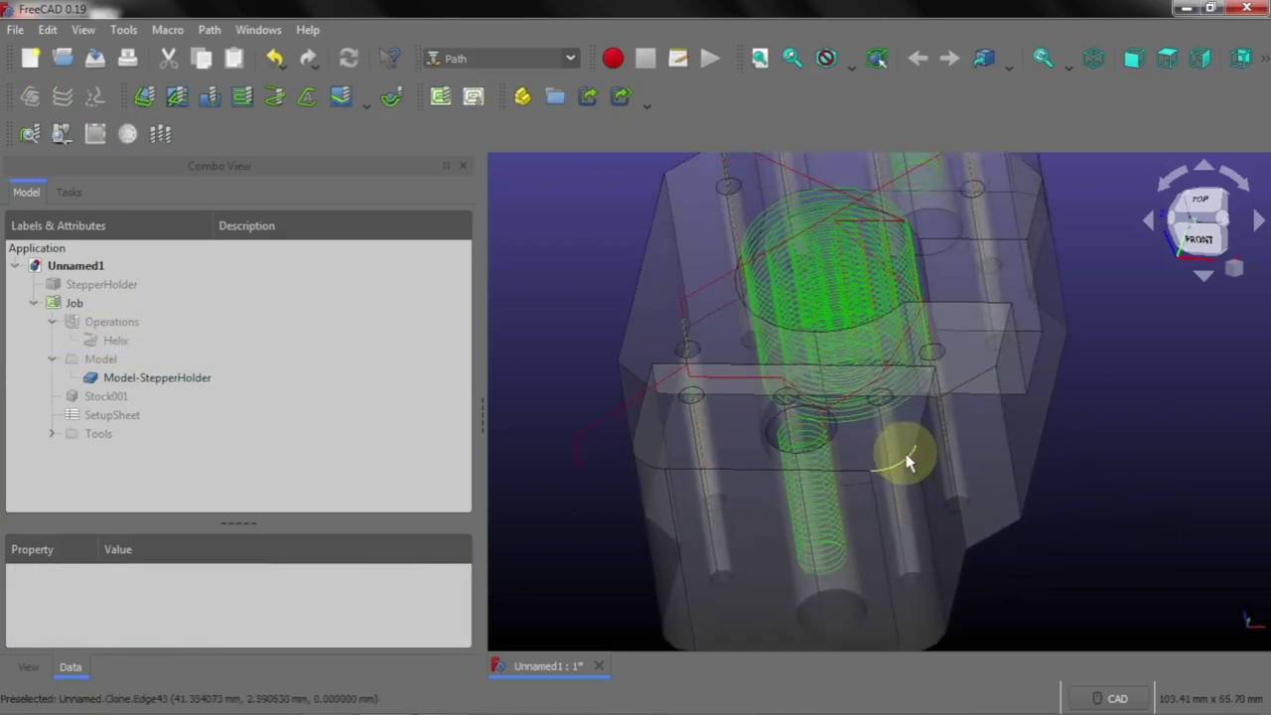
scroll(902, 454, up, 2)
scroll(901, 454, up, 2)
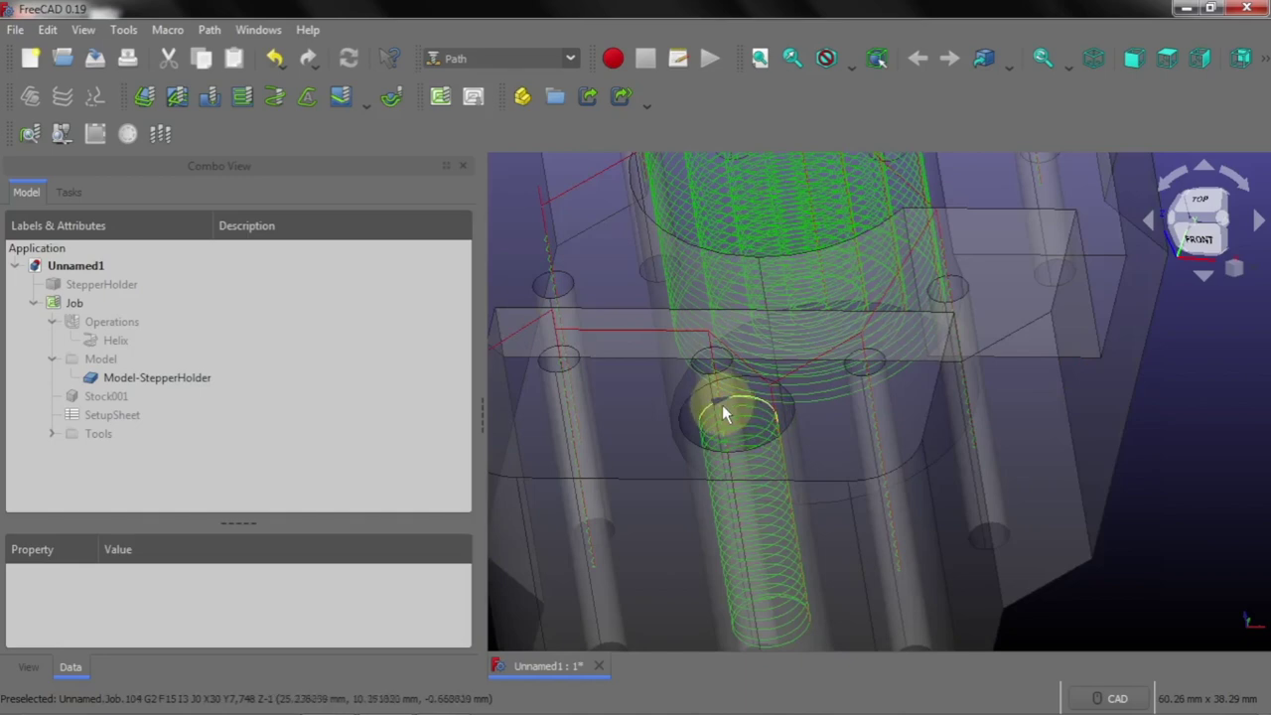
middle_drag(720, 410, 881, 411)
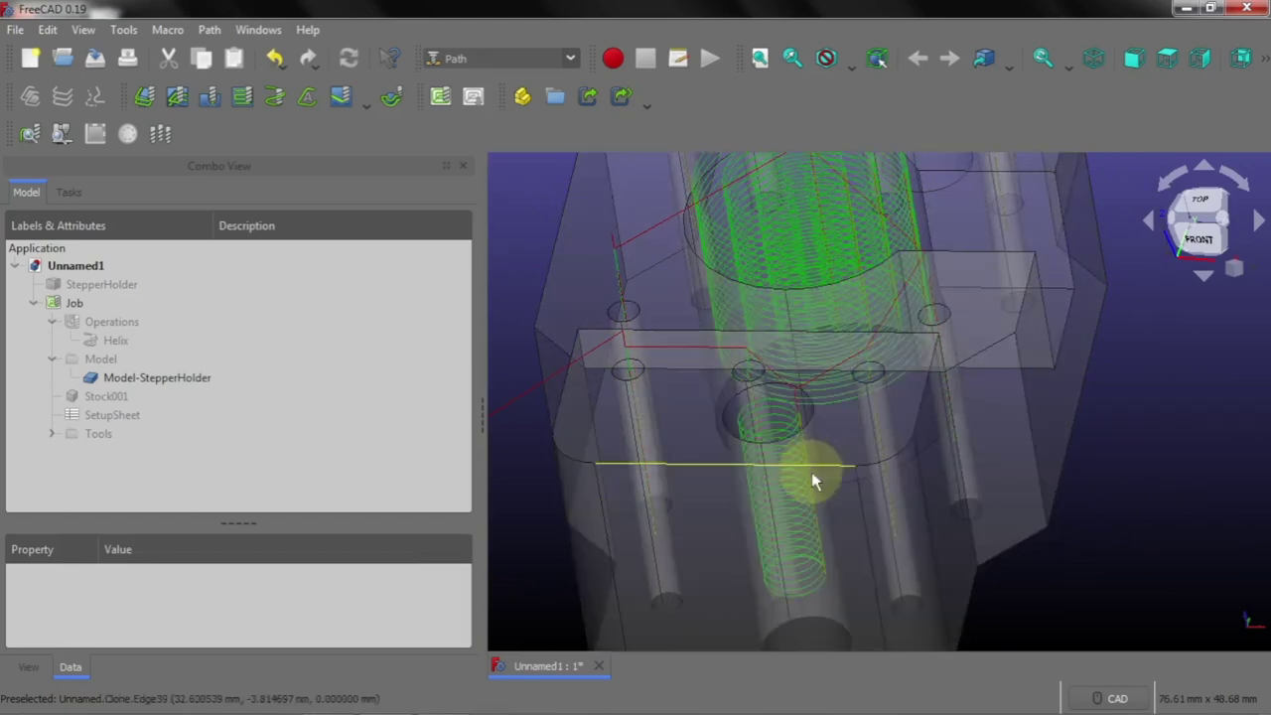
scroll(796, 491, up, 2)
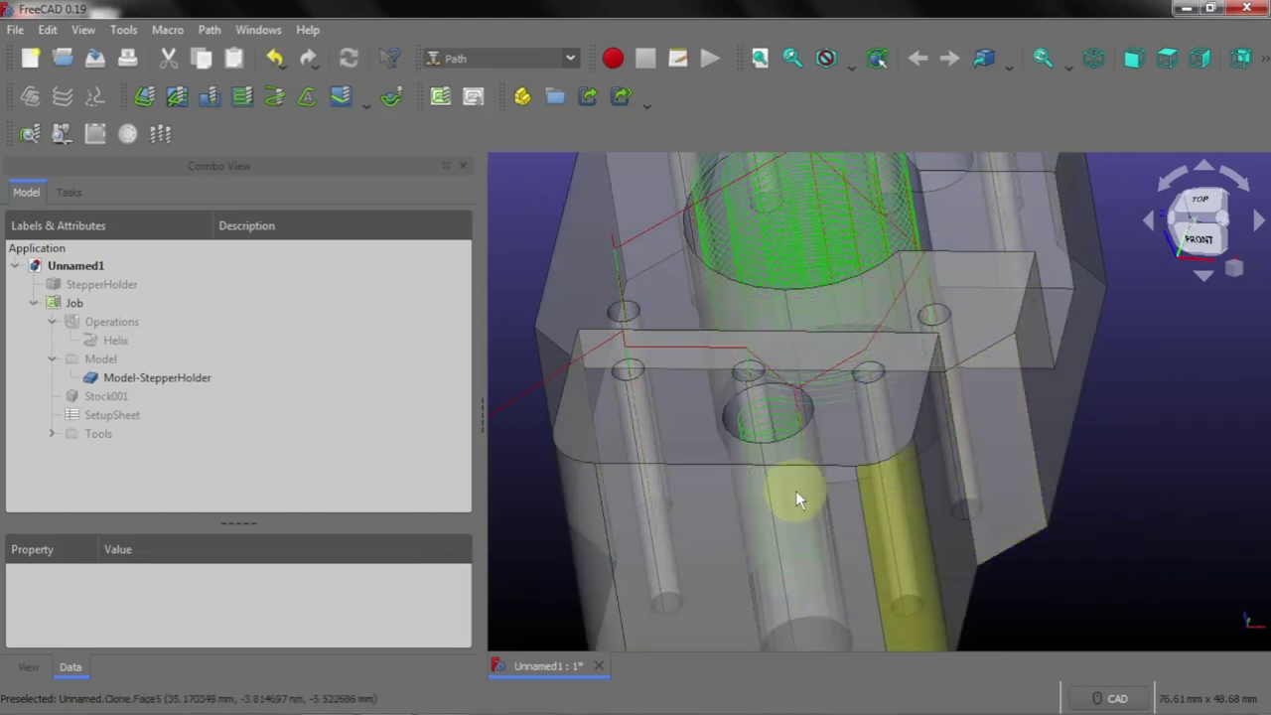
scroll(1092, 512, down, 2)
scroll(1092, 511, down, 2)
middle_drag(1111, 595, 1050, 528)
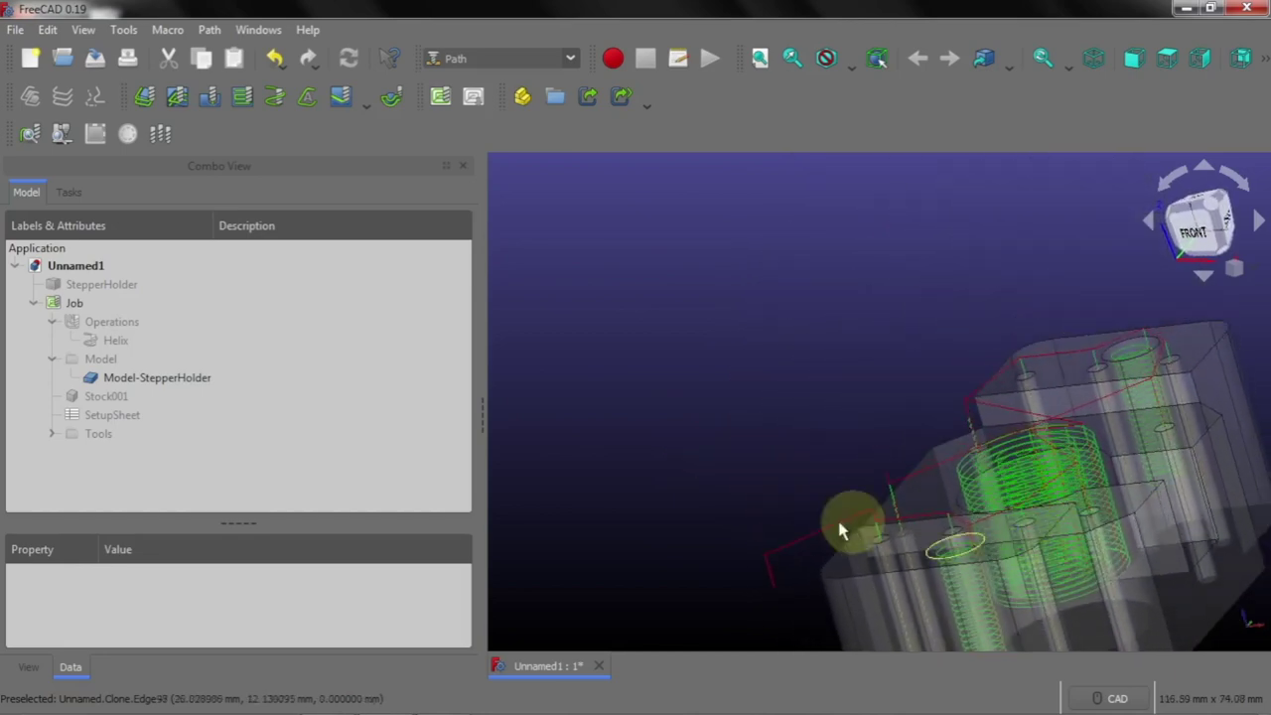
middle_drag(1050, 527, 630, 459)
middle_drag(794, 363, 915, 586)
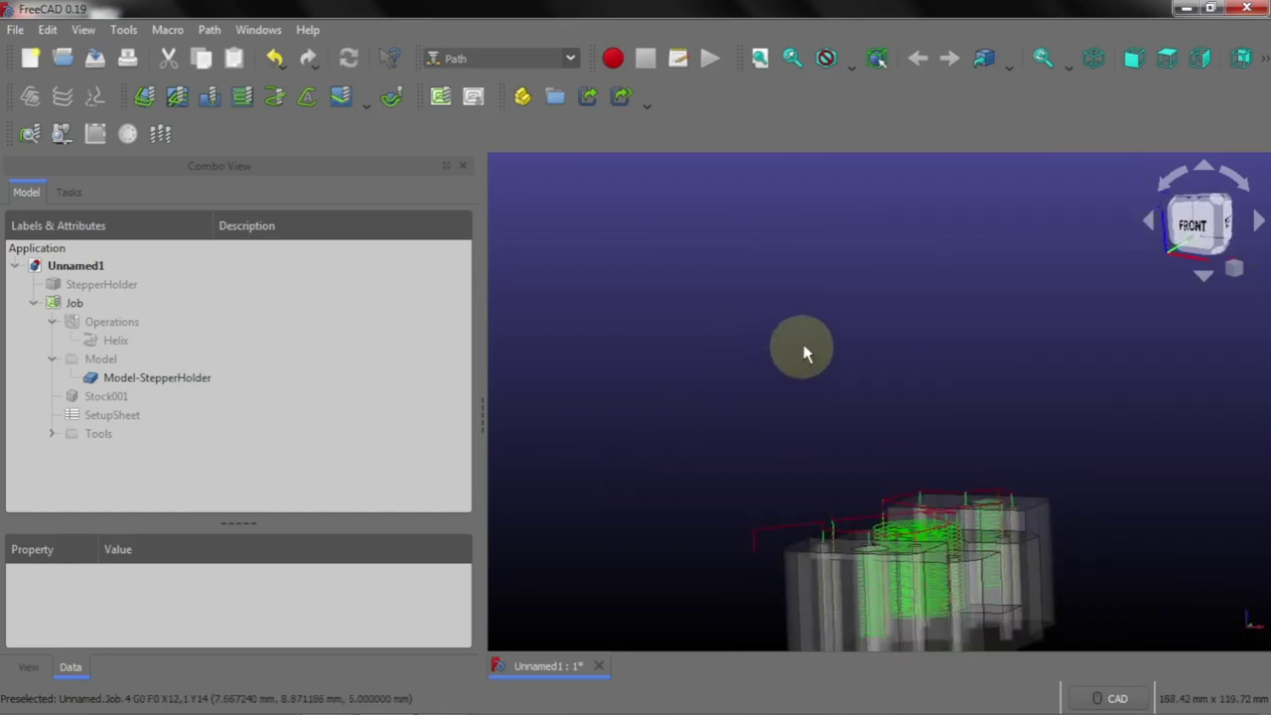
scroll(915, 586, up, 2)
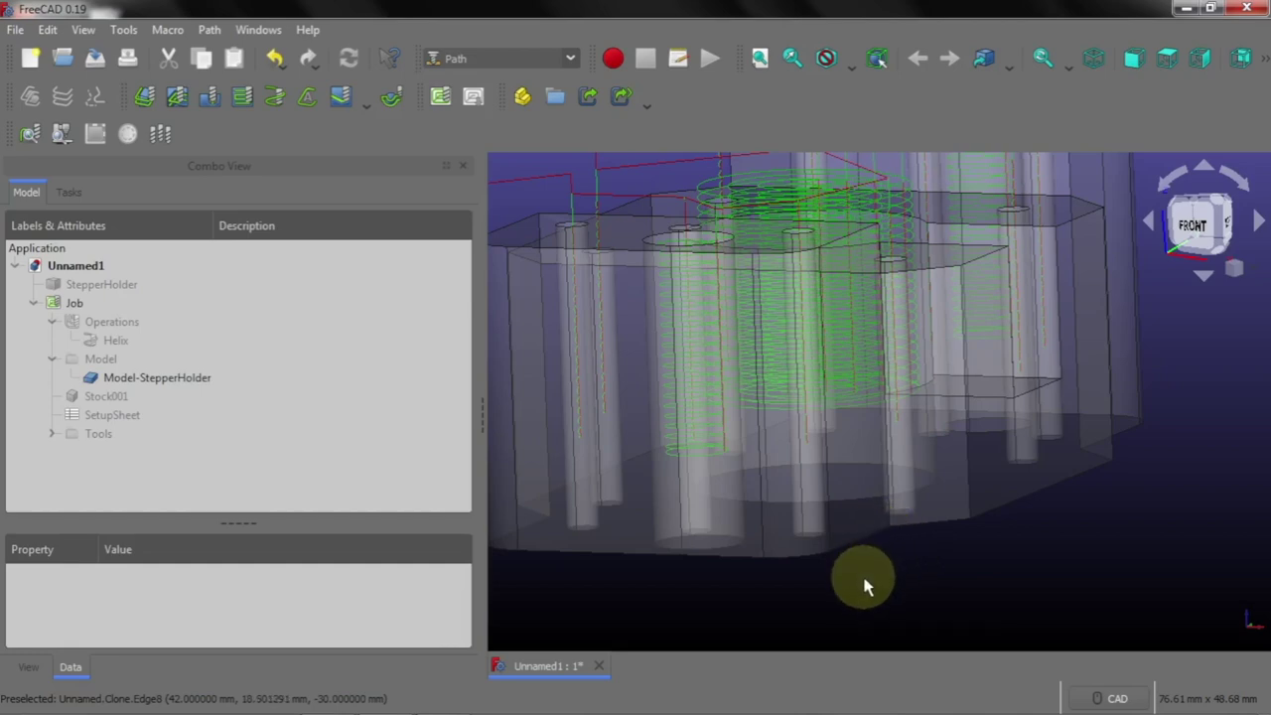
scroll(794, 571, down, 3)
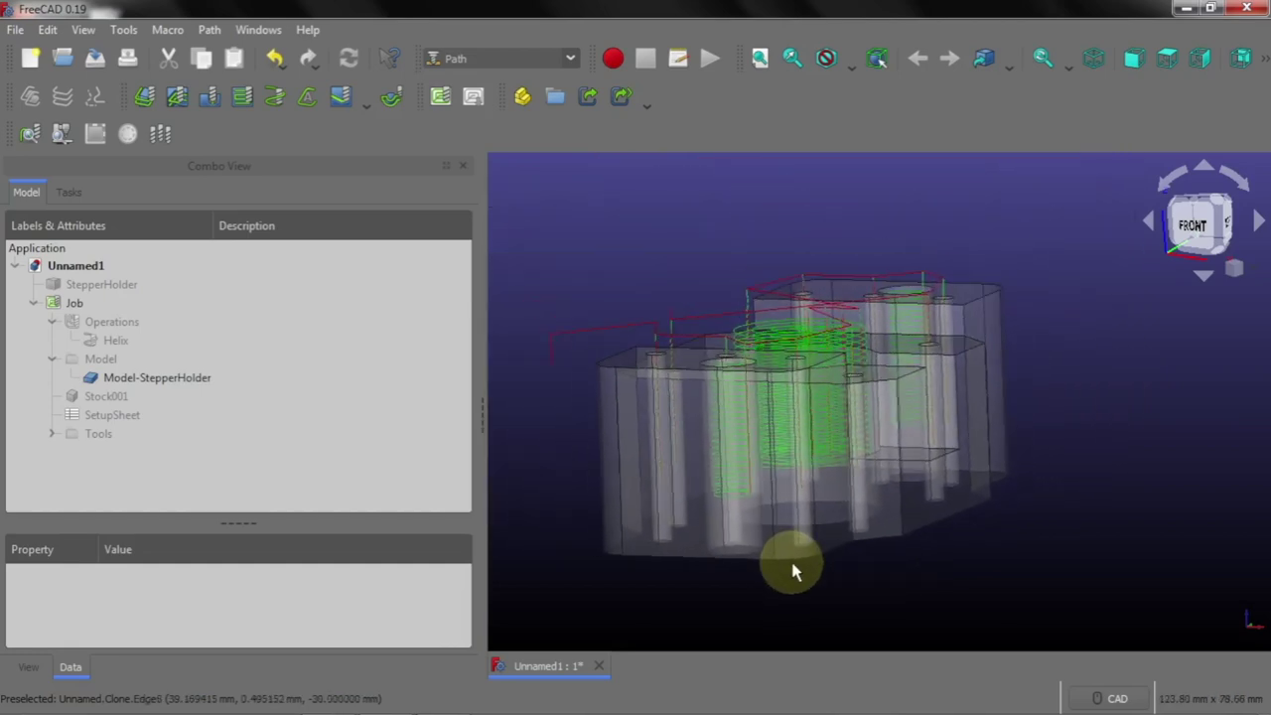
mouse_move(738, 215)
middle_down()
mouse_move(769, 265)
mouse_move(903, 388)
mouse_move(950, 347)
mouse_move(962, 383)
mouse_move(887, 440)
middle_up()
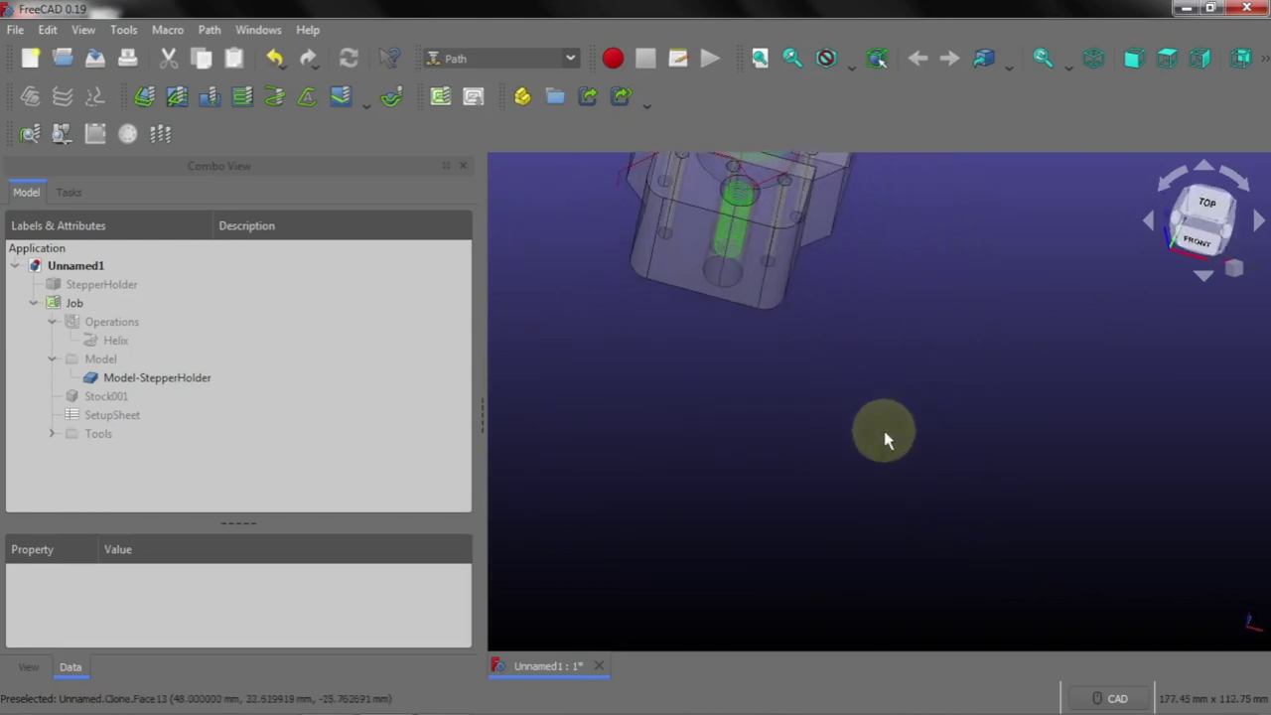
scroll(874, 497, down, 2)
scroll(874, 497, down, 2)
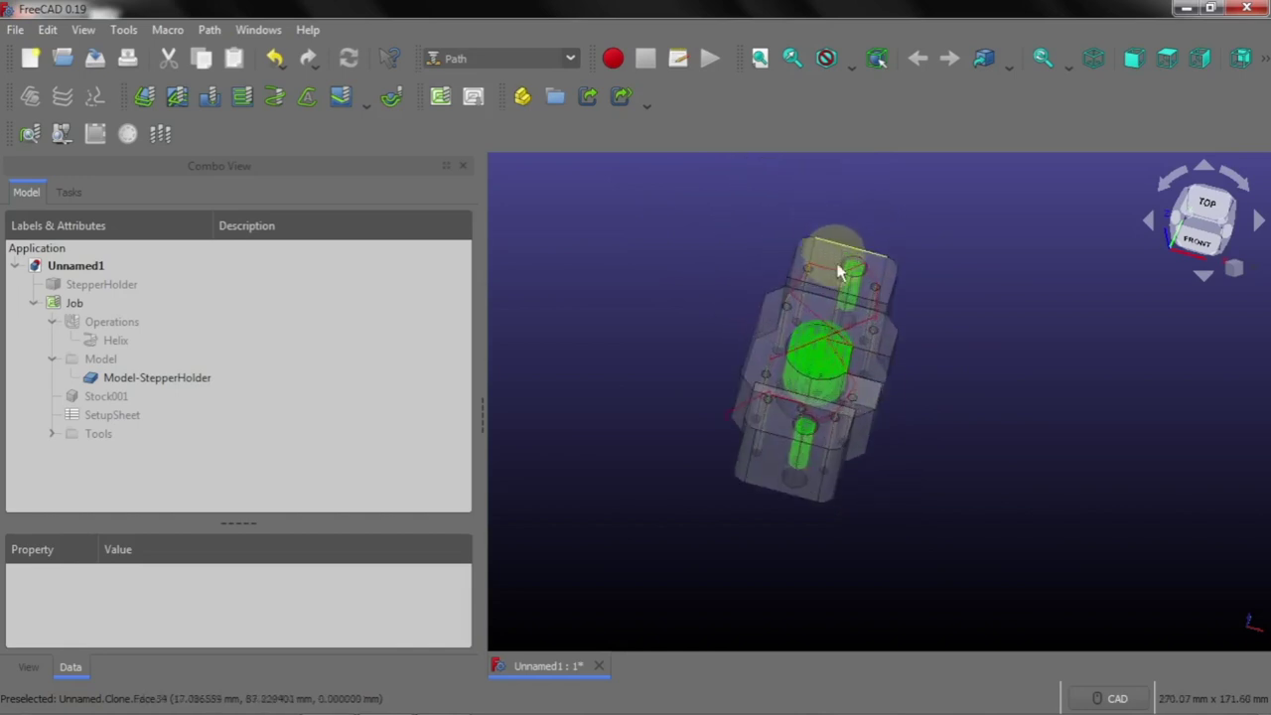
scroll(825, 345, up, 2)
scroll(823, 359, up, 2)
scroll(823, 360, up, 1)
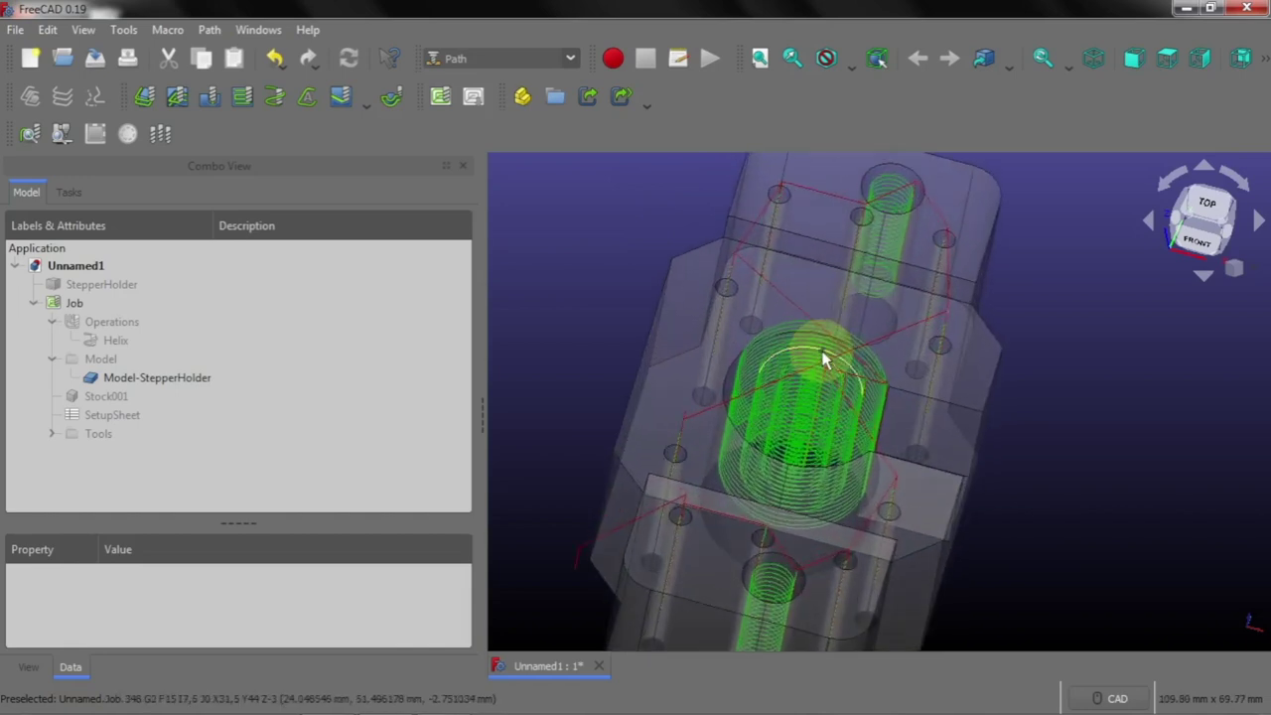
scroll(824, 349, down, 1)
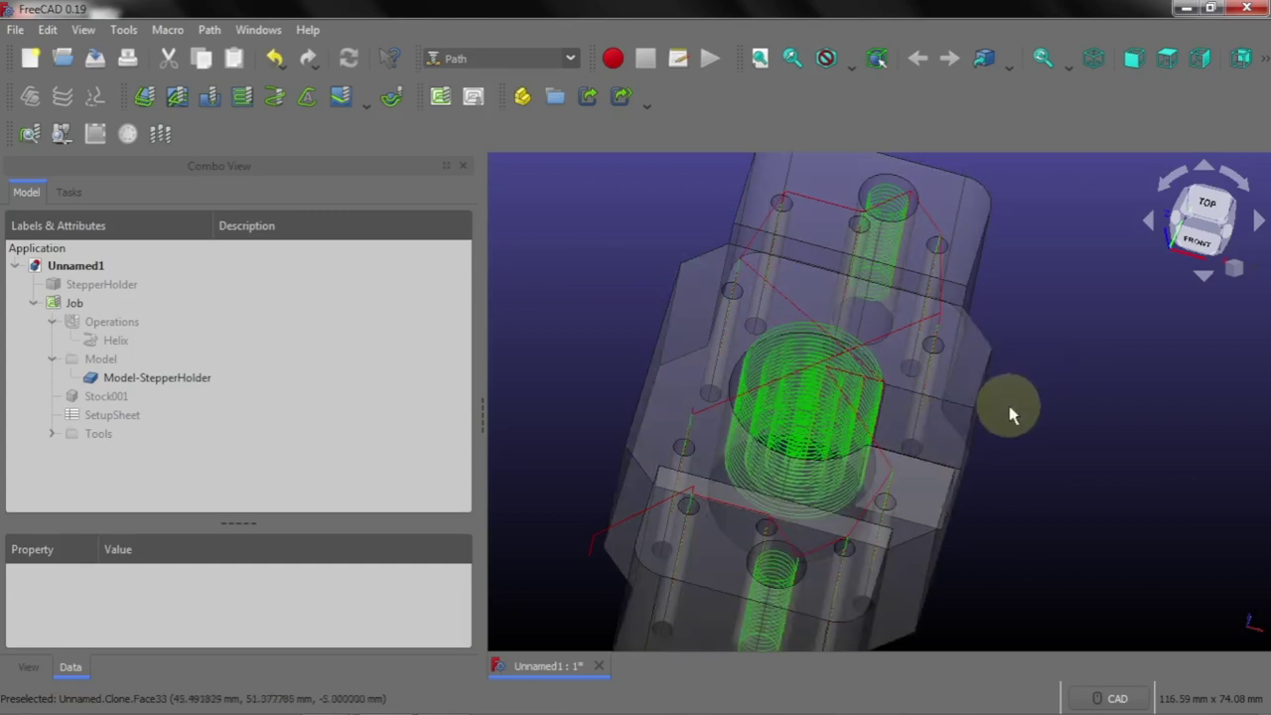
middle_drag(1040, 487, 596, 336)
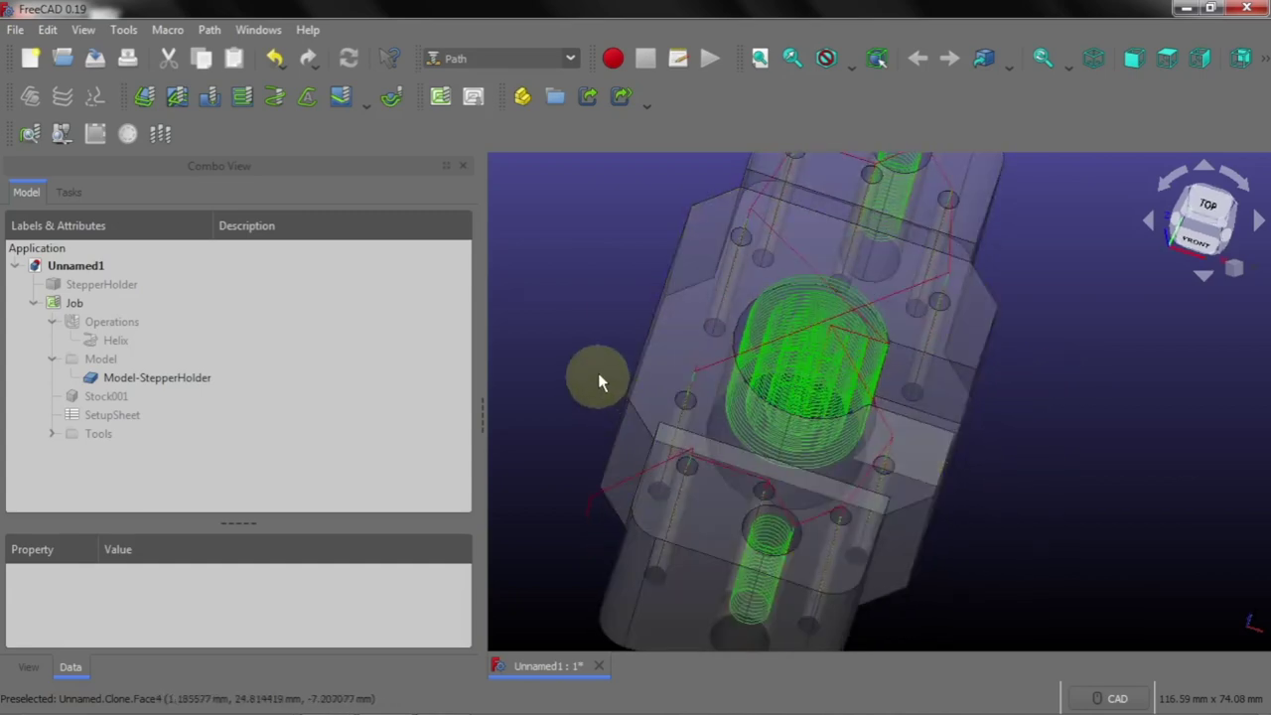
middle_drag(596, 335, 598, 368)
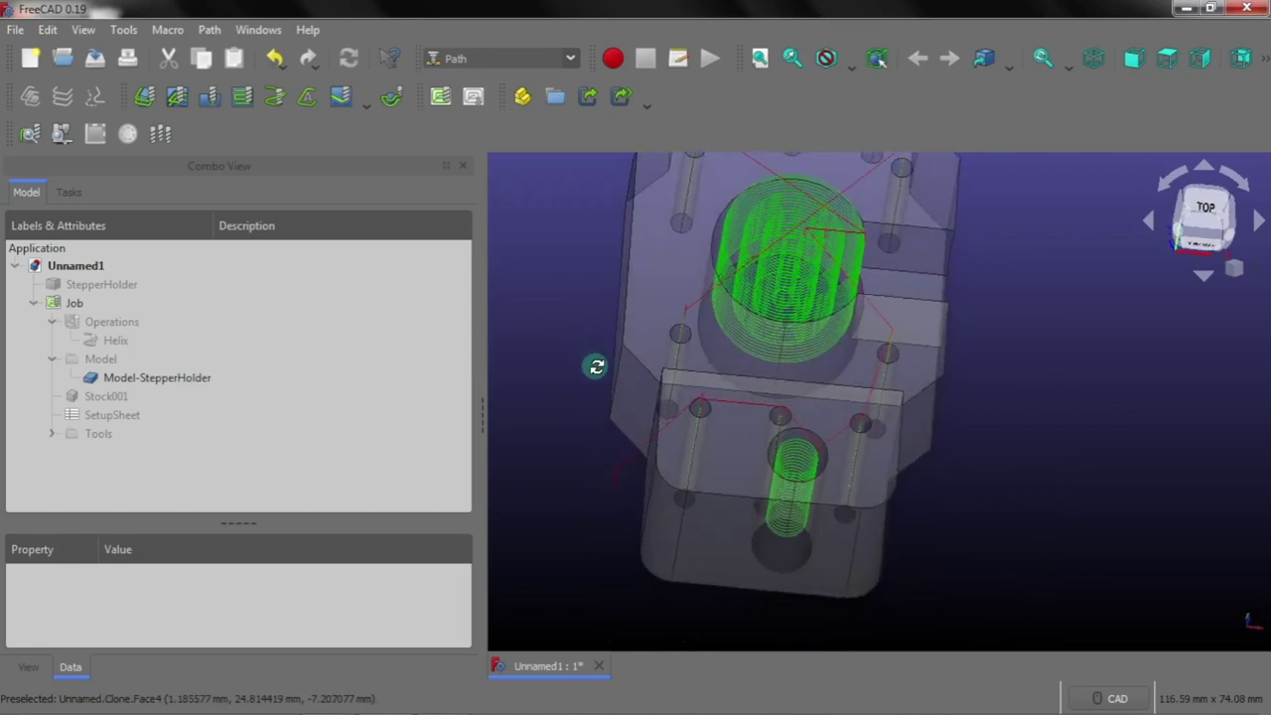
middle_drag(764, 494, 788, 399)
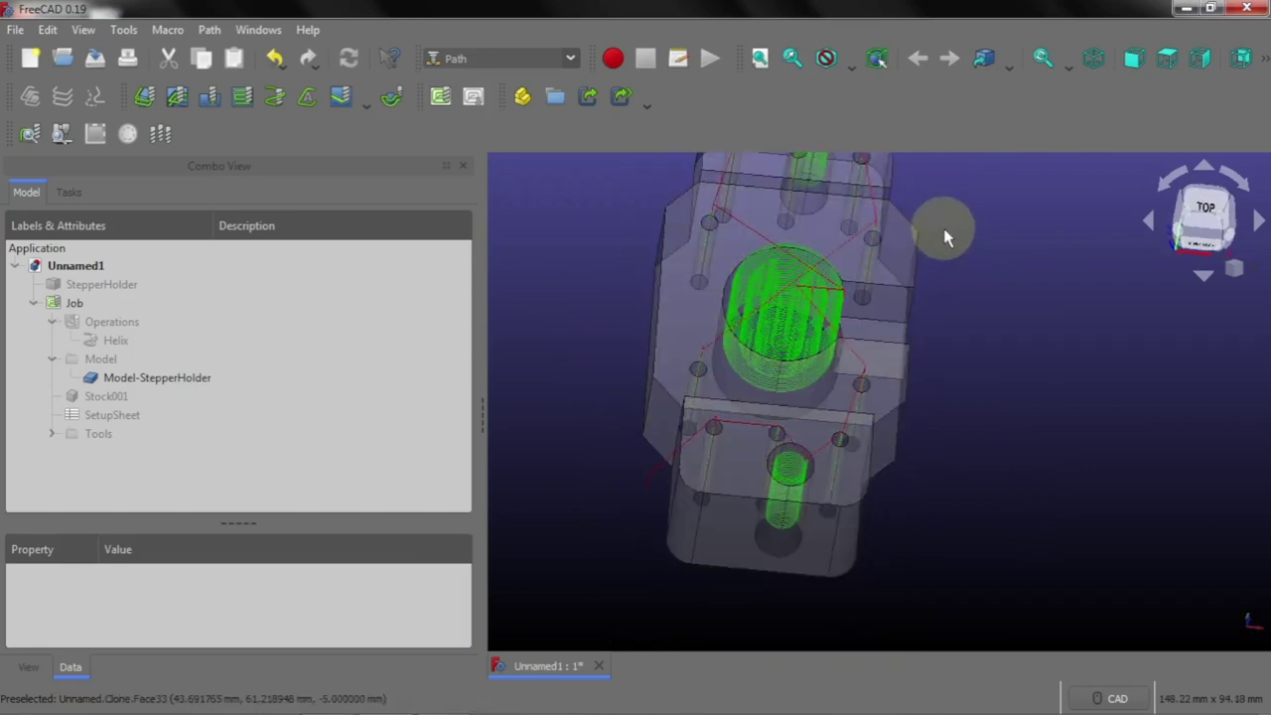
click(1207, 211)
scroll(760, 544, down, 3)
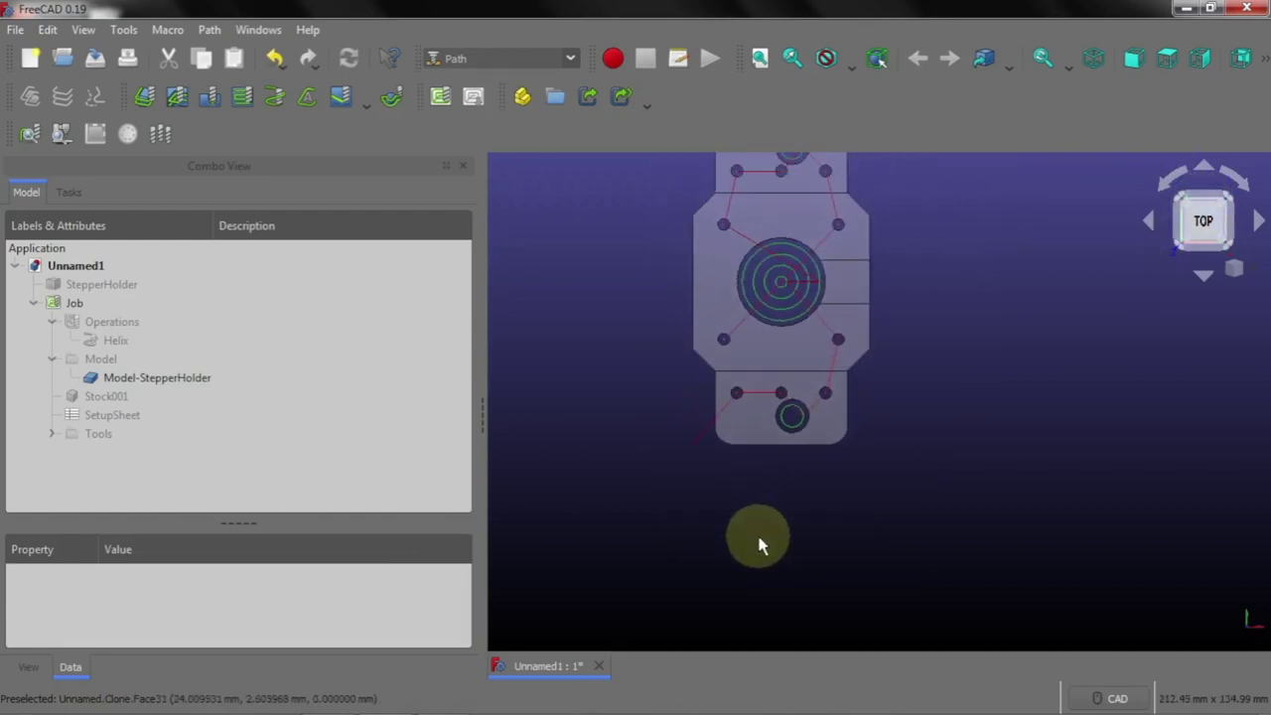
scroll(796, 196, up, 3)
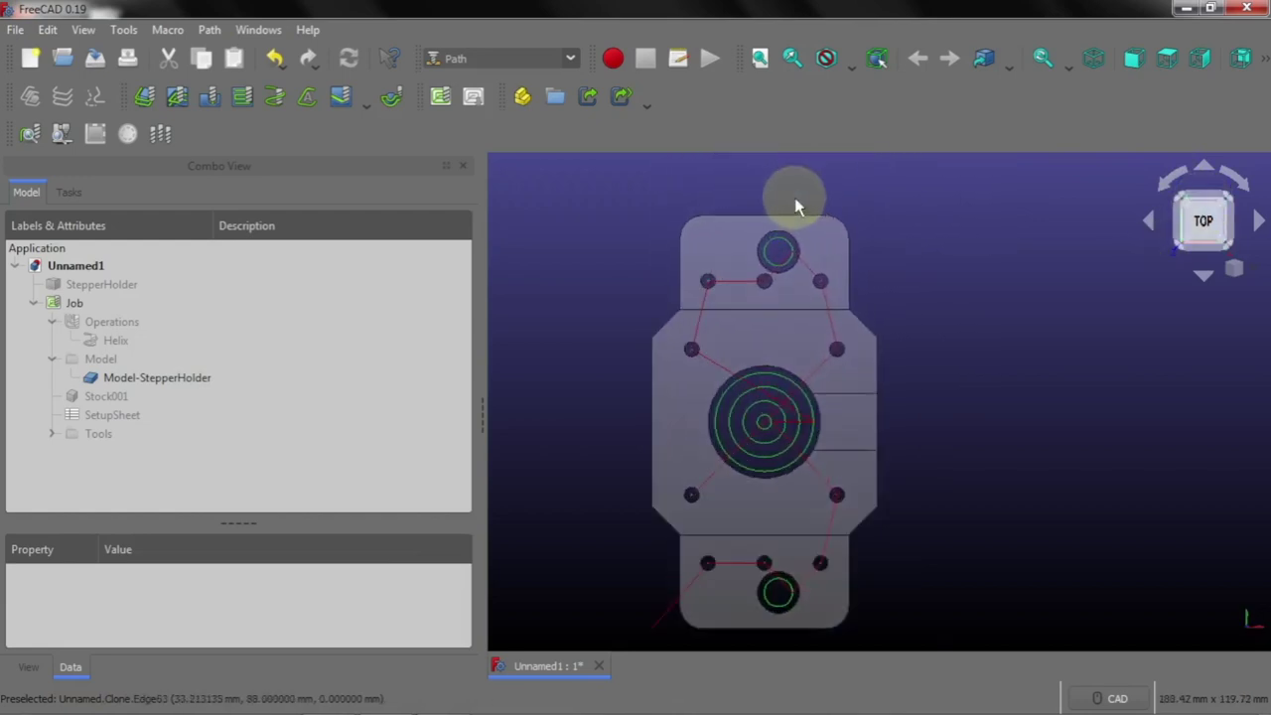
scroll(795, 198, up, 2)
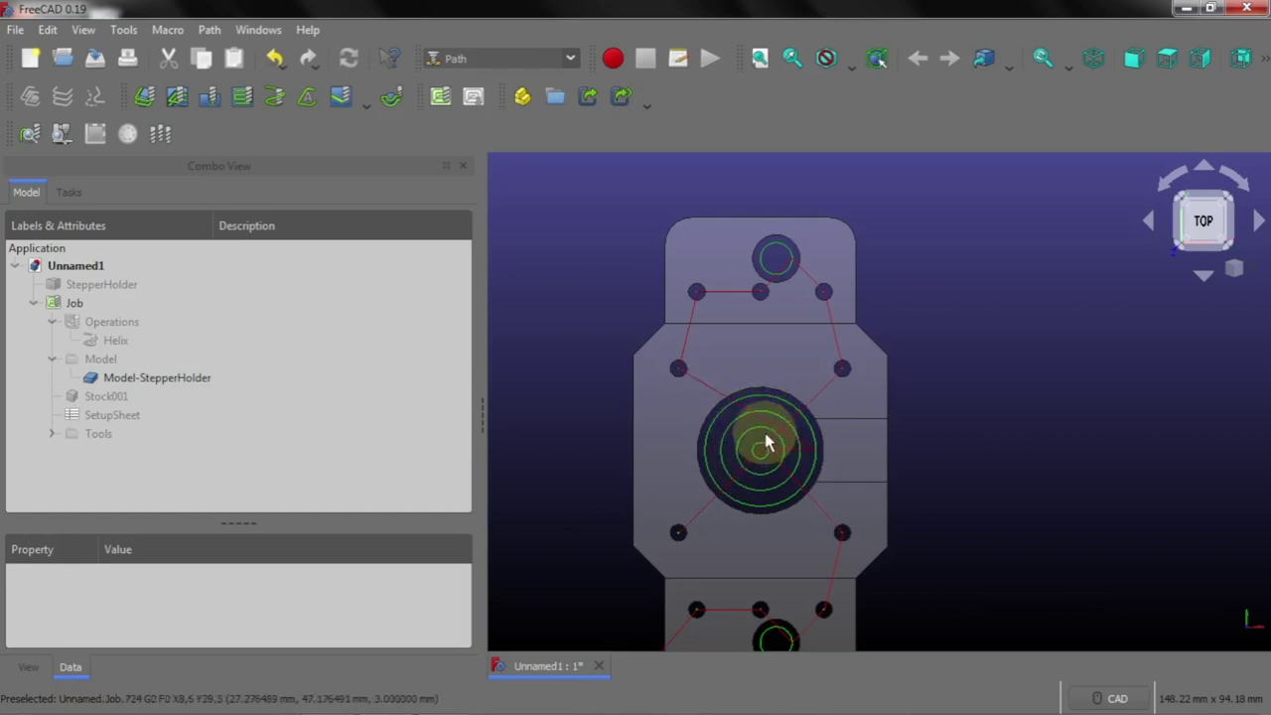
scroll(746, 396, down, 2)
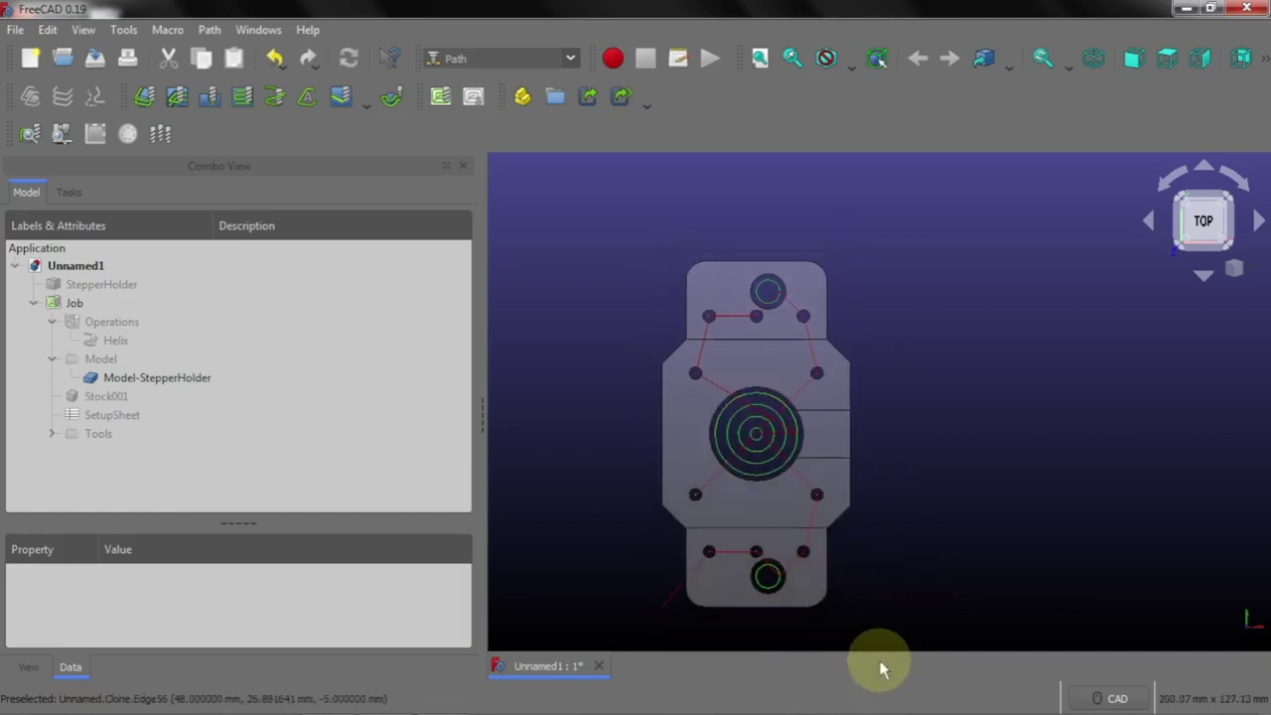
middle_drag(772, 630, 685, 530)
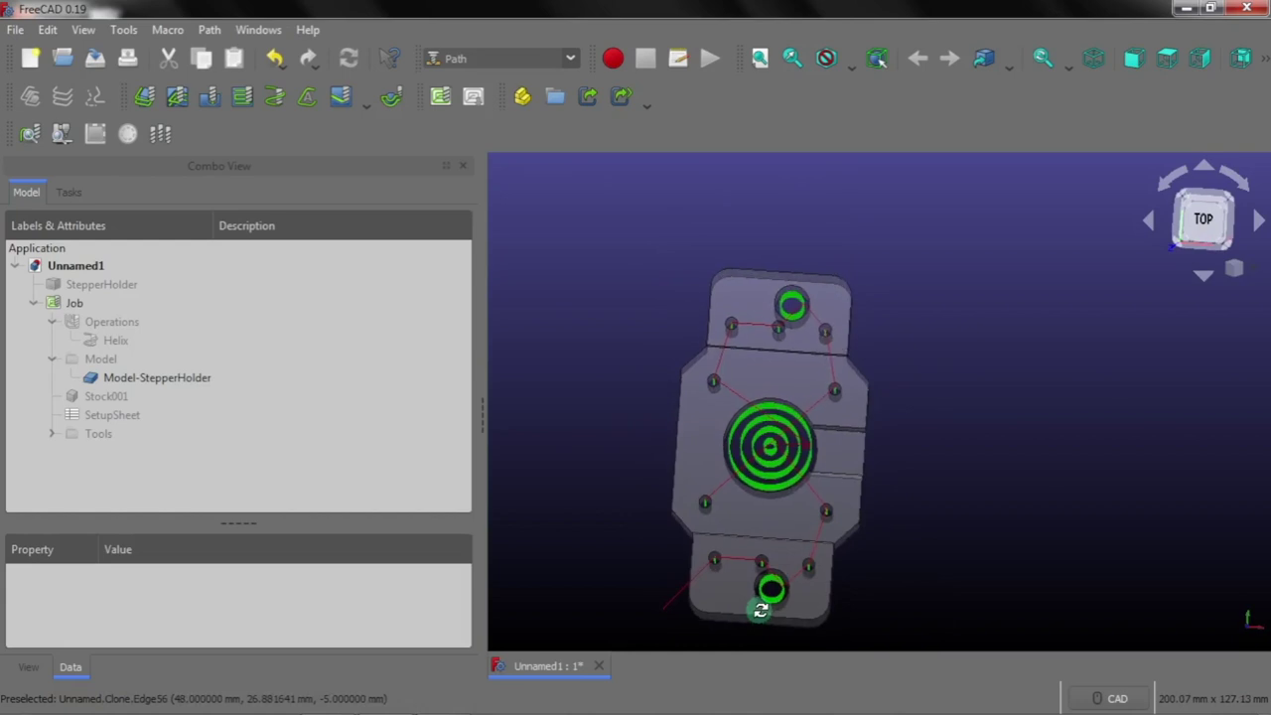
Uncheck Model-StepperHolder.Face18, the central bore, in the Helix base geometry and confirm
double_click(115, 341)
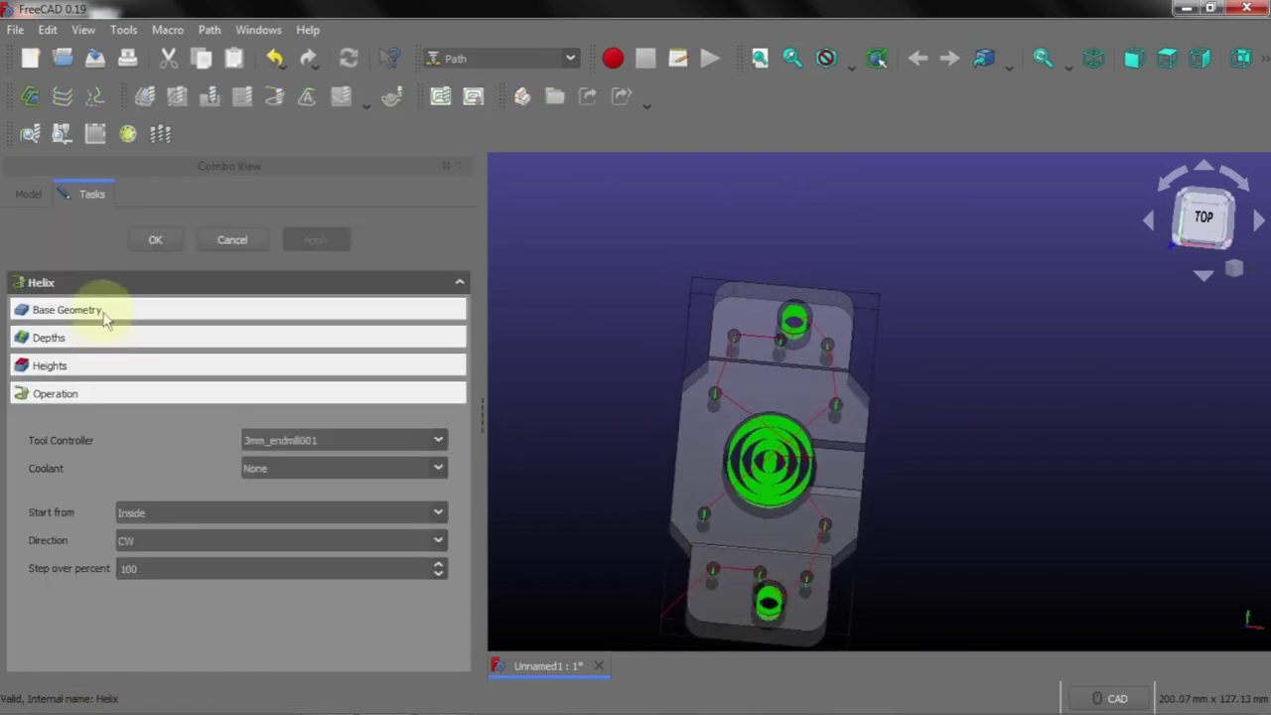
click(104, 313)
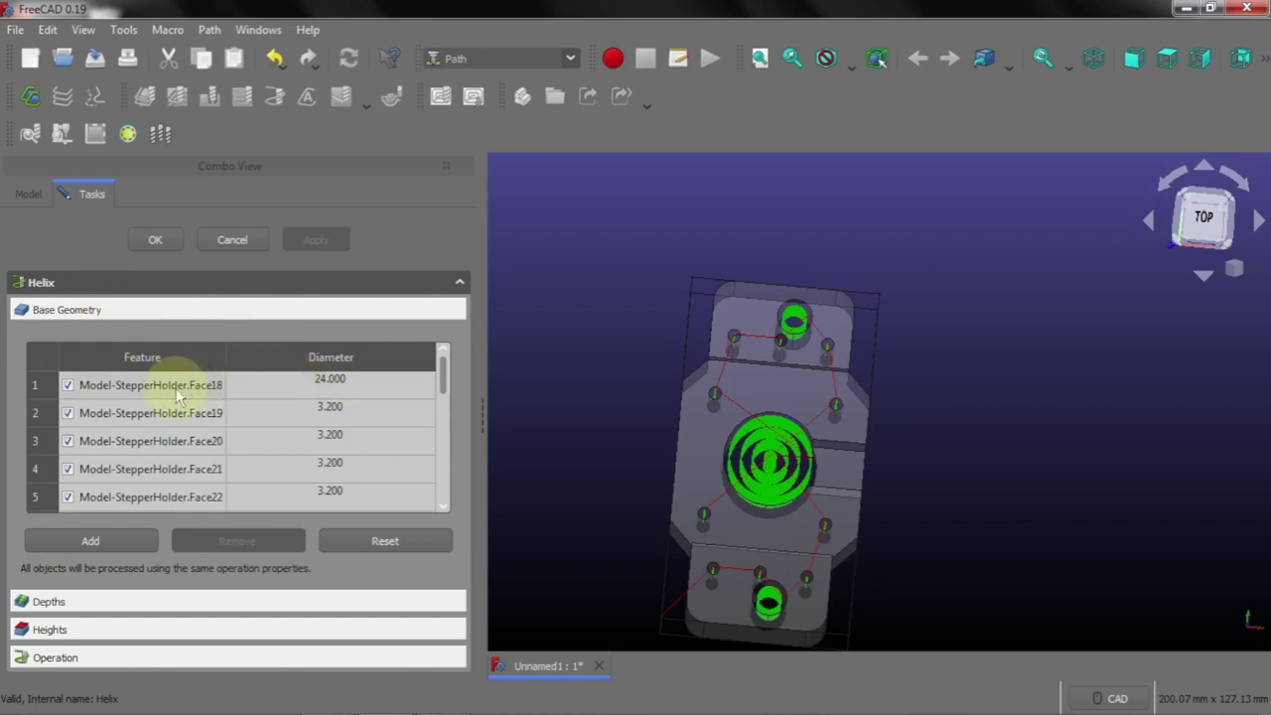
click(124, 395)
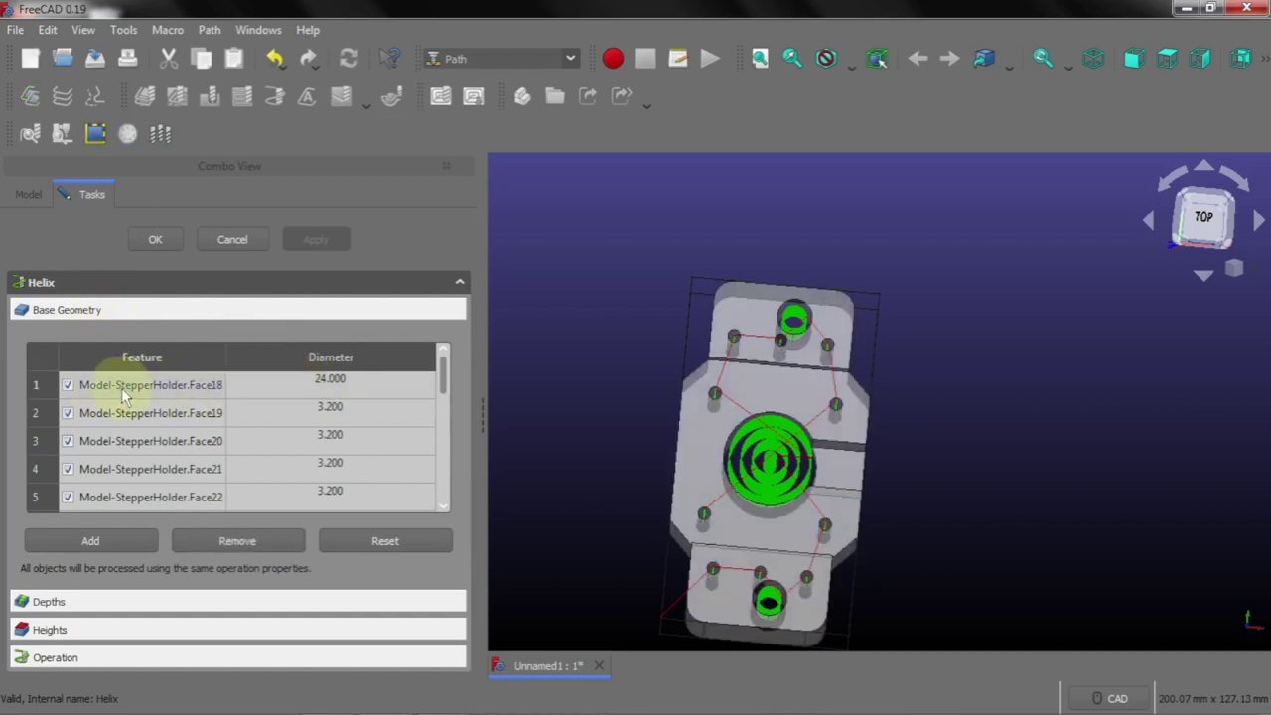
click(68, 386)
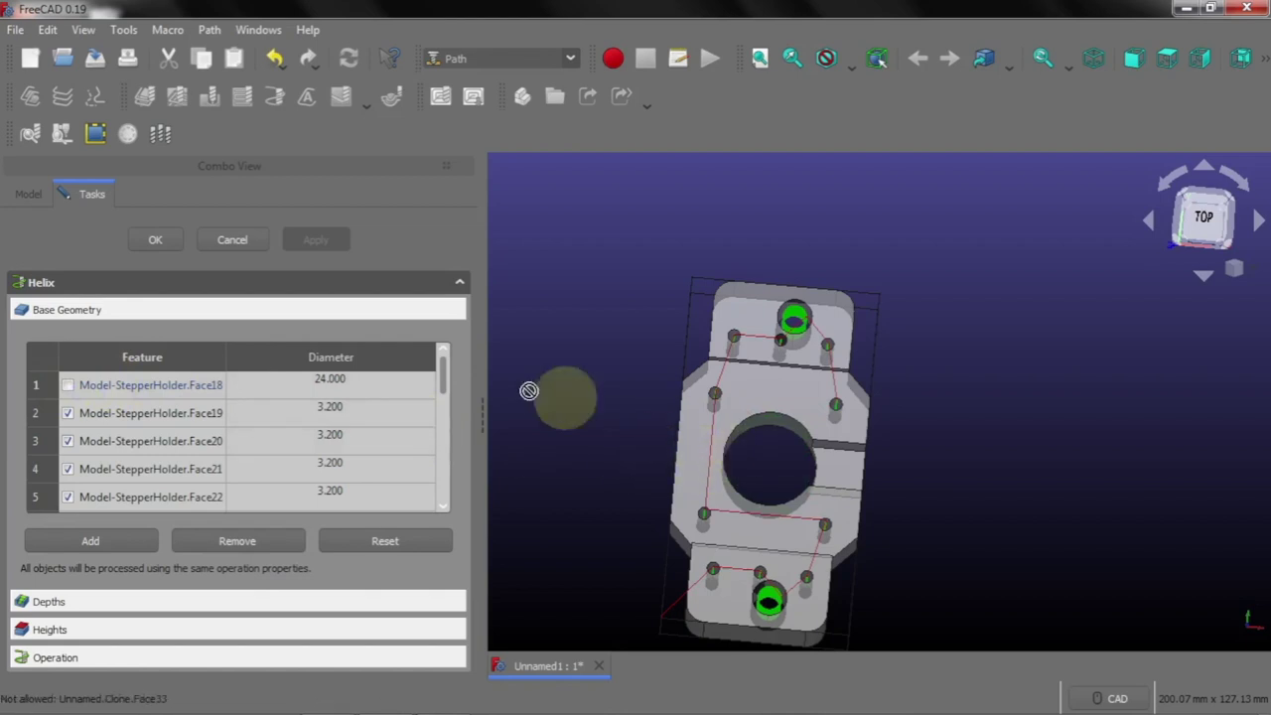
click(145, 241)
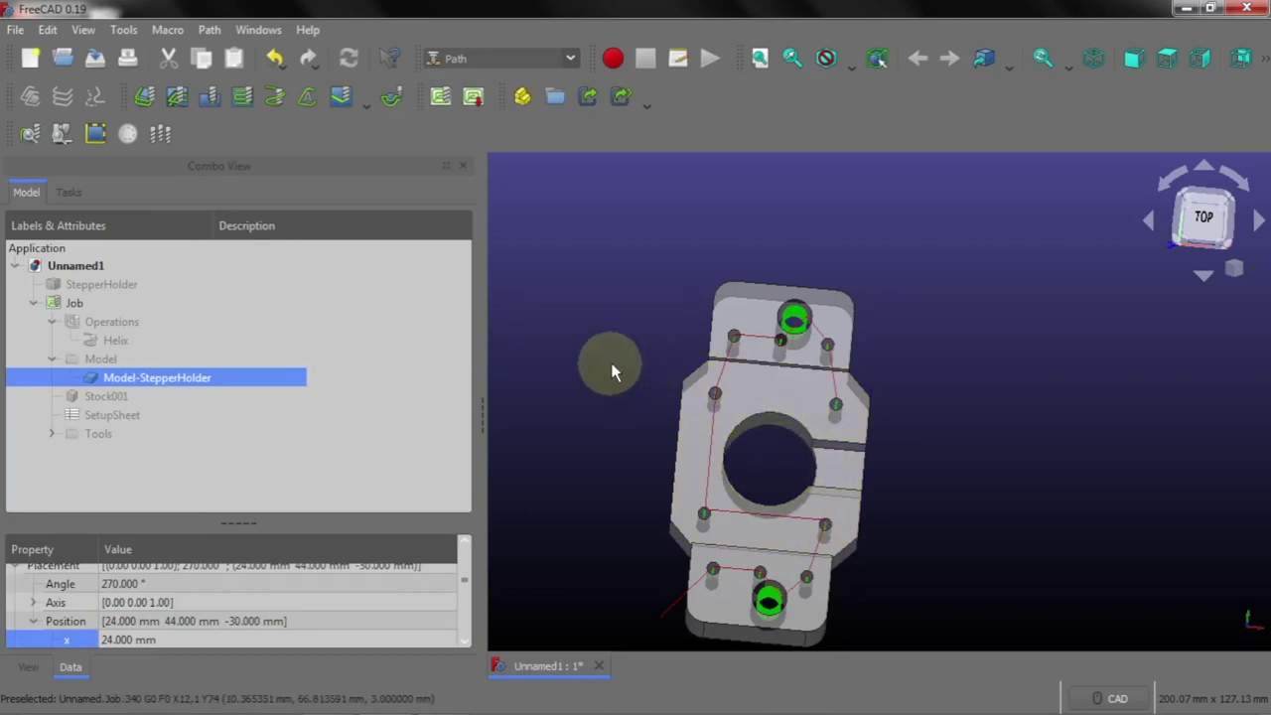
scroll(752, 412, up, 2)
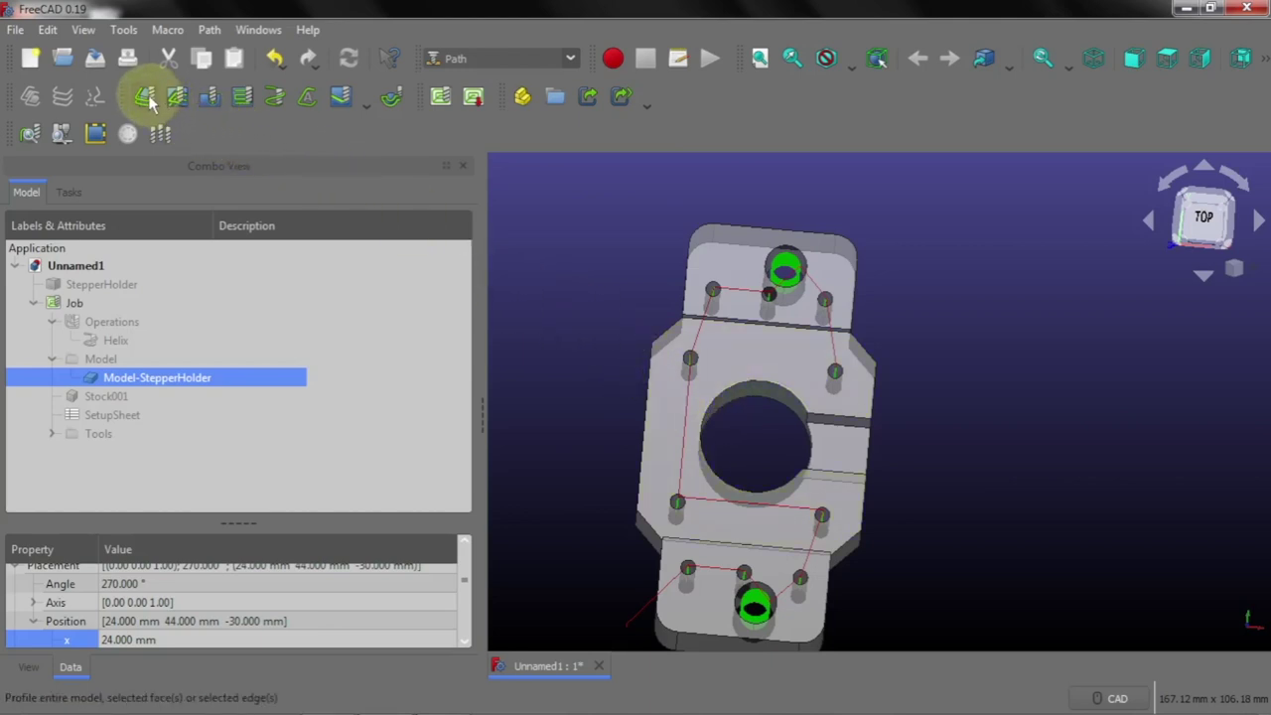
Create a Profile operation and remove Face18 from its base geometry
click(209, 28)
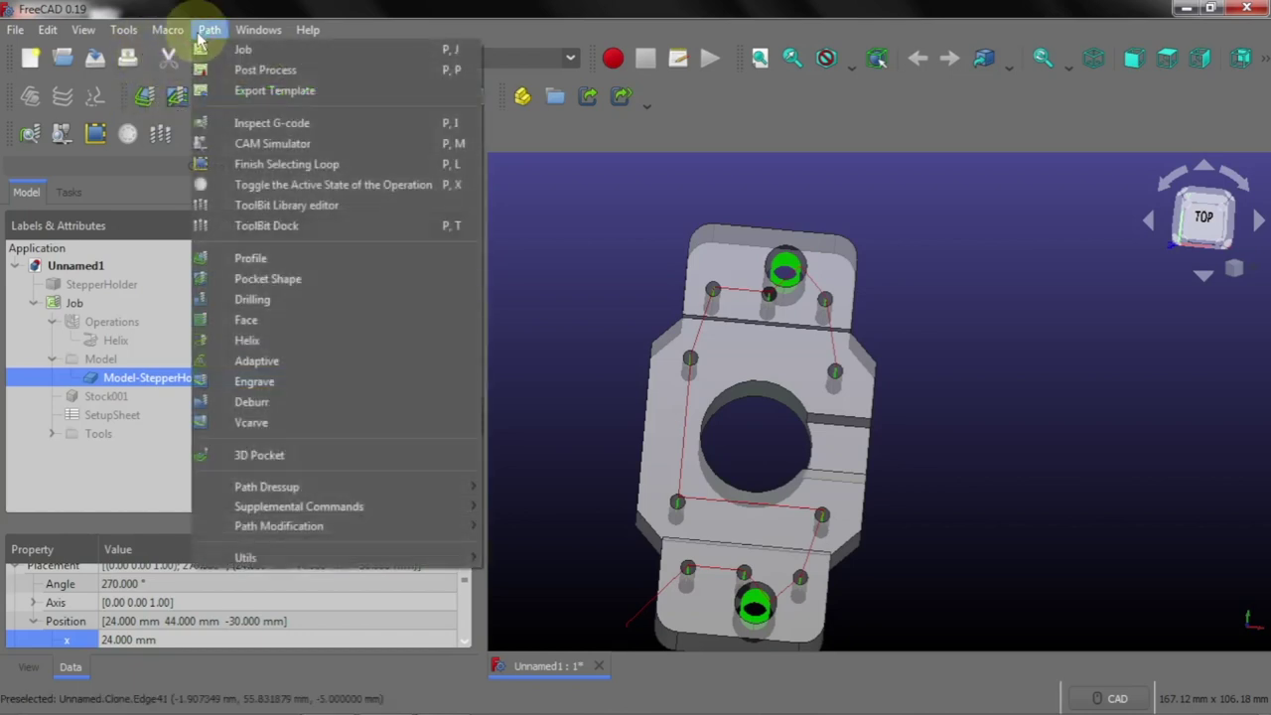
click(250, 258)
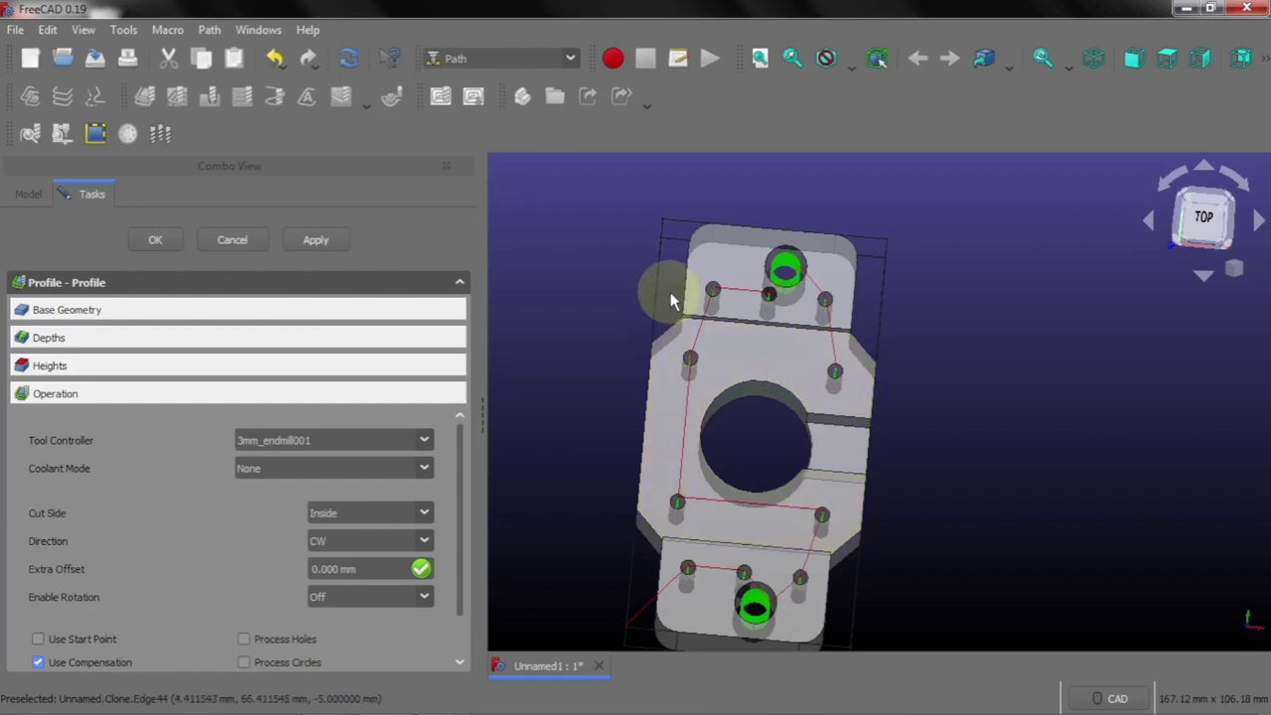
click(59, 312)
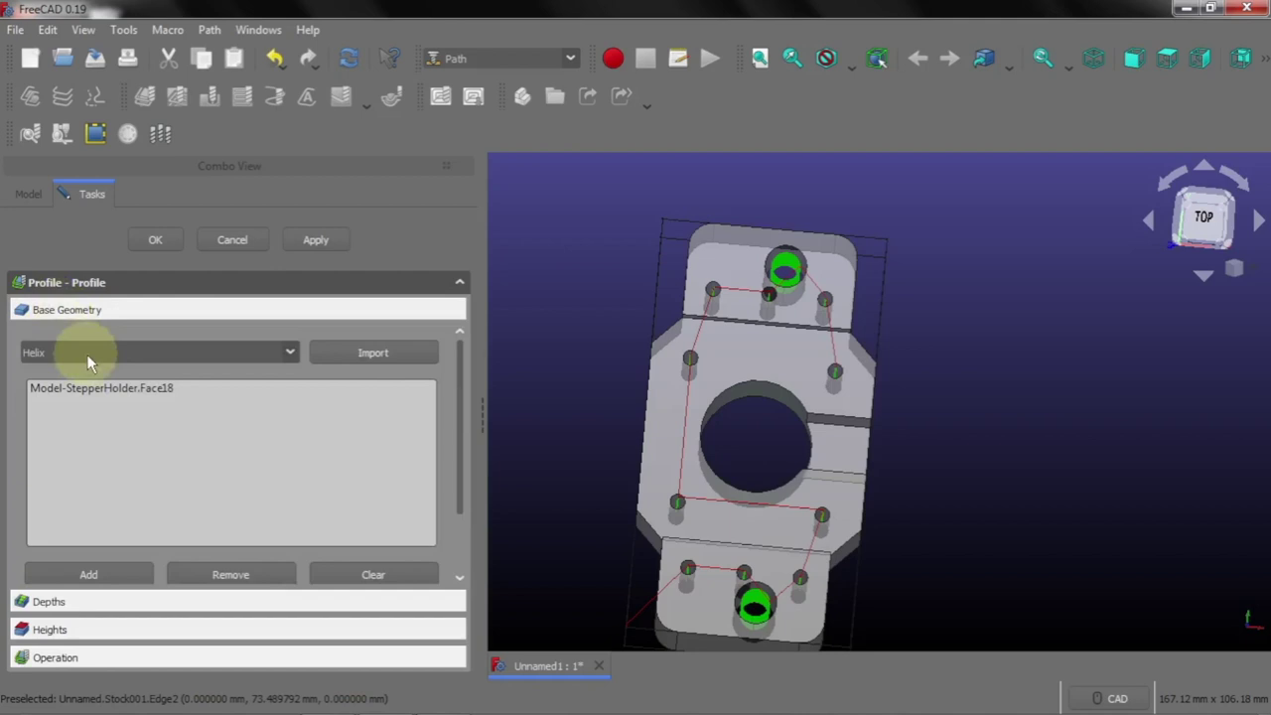
click(552, 339)
click(114, 388)
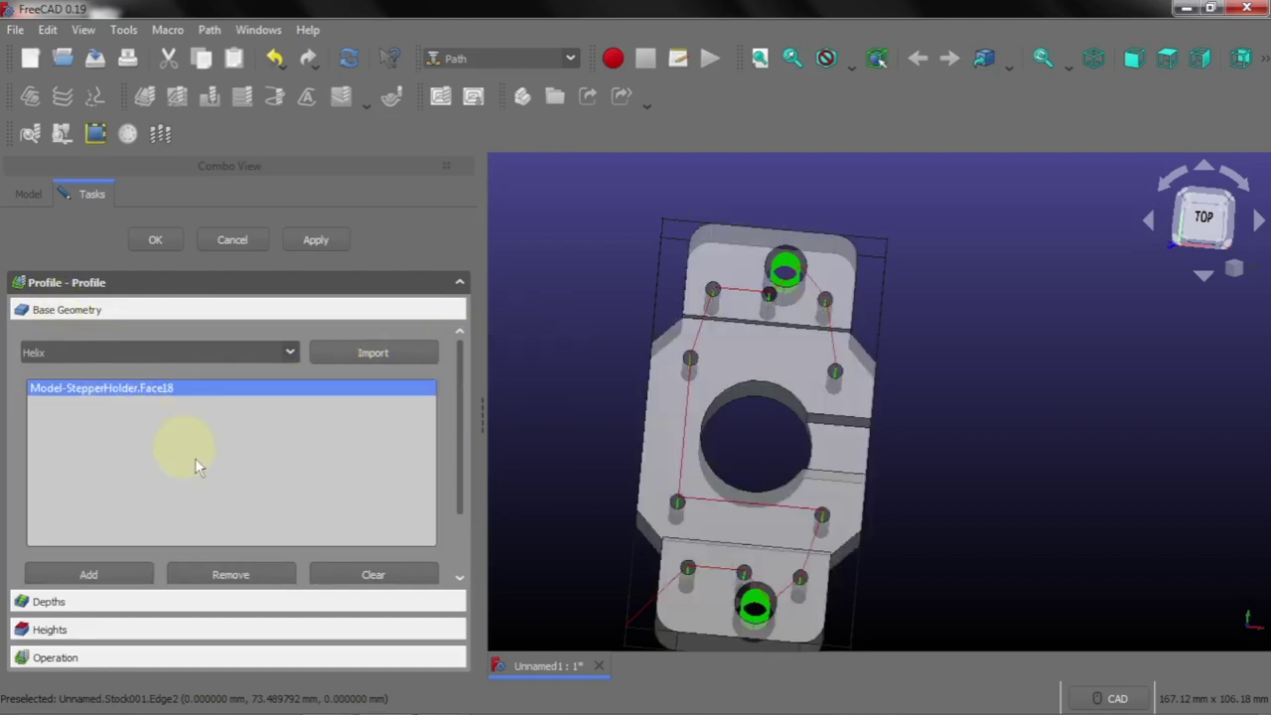
click(283, 577)
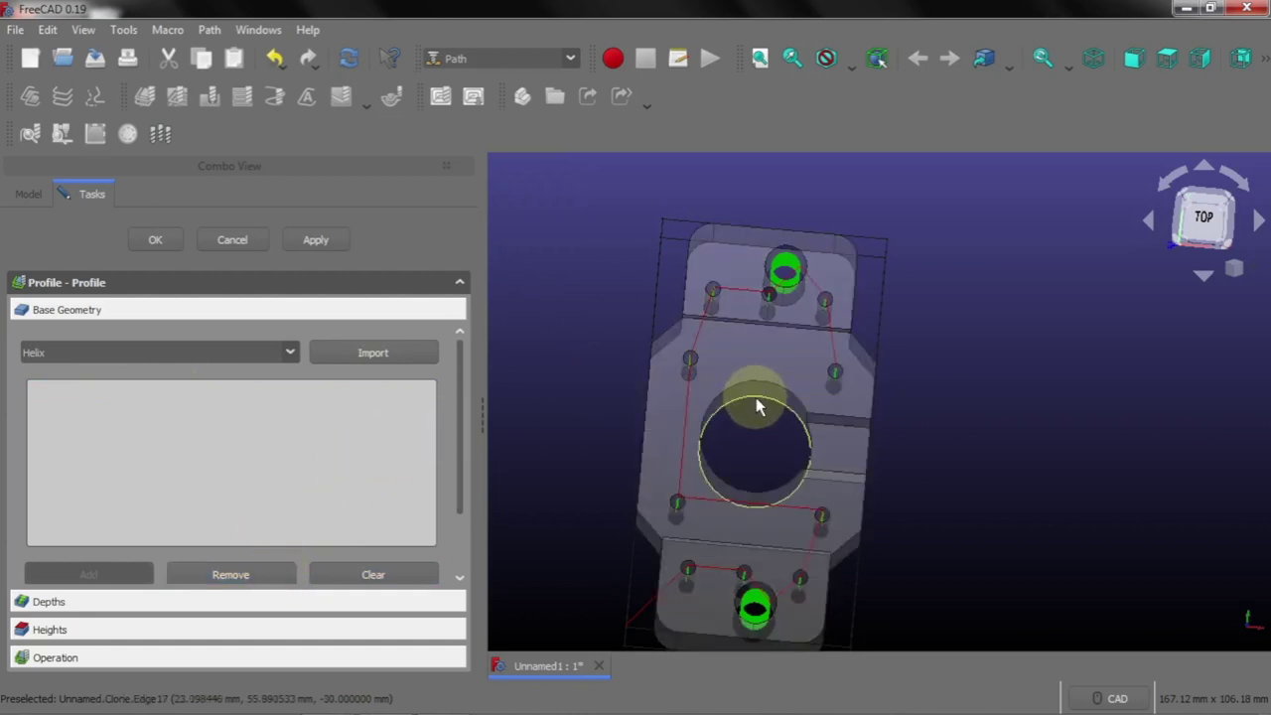
Add the central bore's edge, Edge17, as the Profile's base geometry
click(756, 400)
click(106, 586)
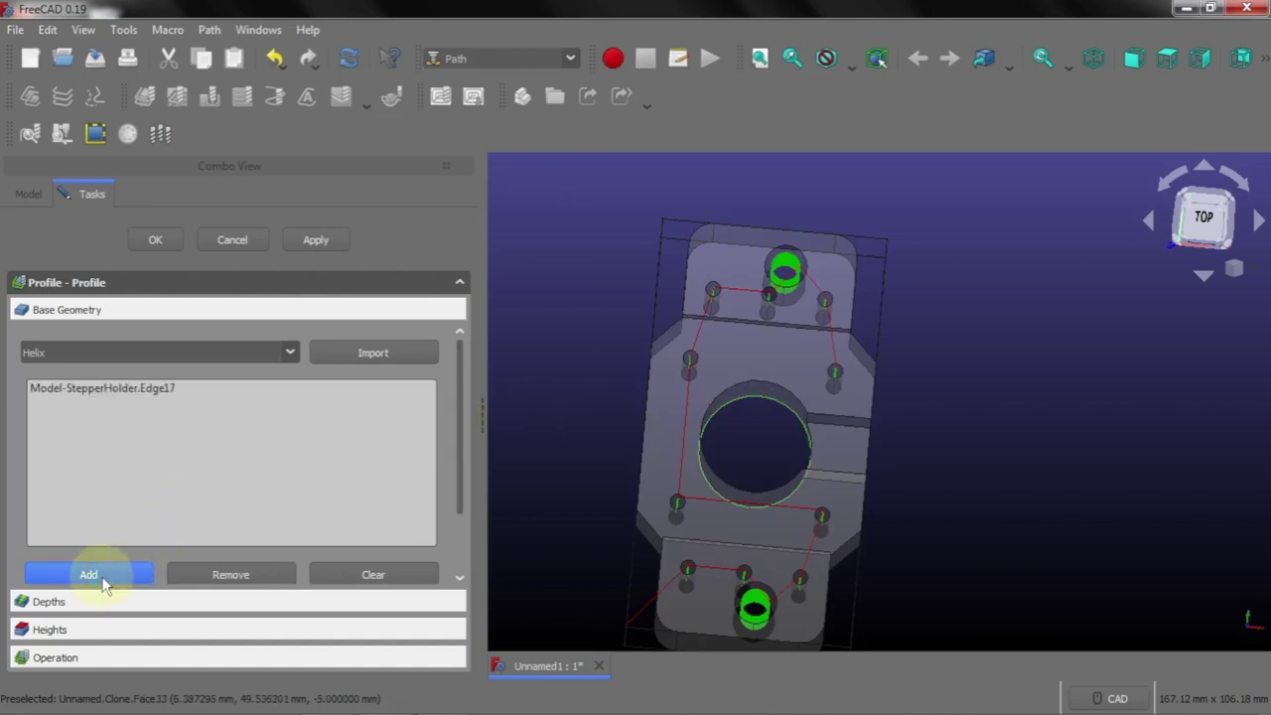
click(75, 611)
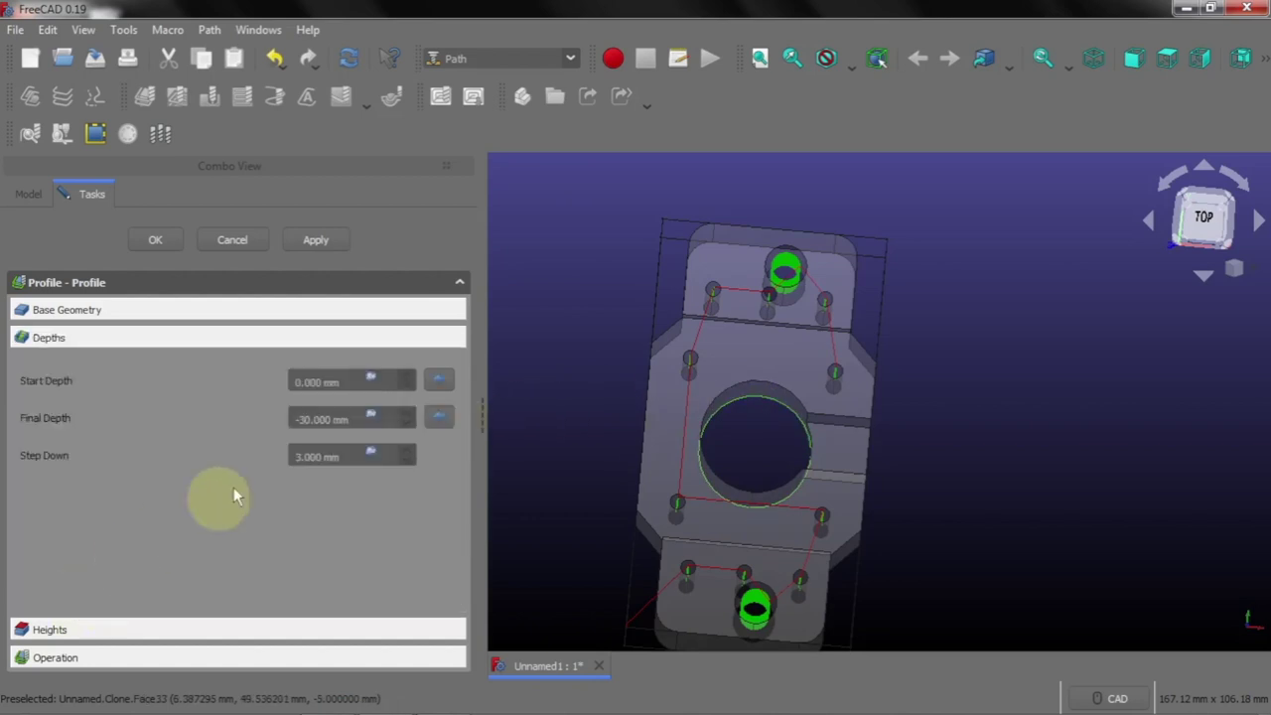
Set the Profile Start Depth to 0 and Final Depth to -21 mm
click(372, 381)
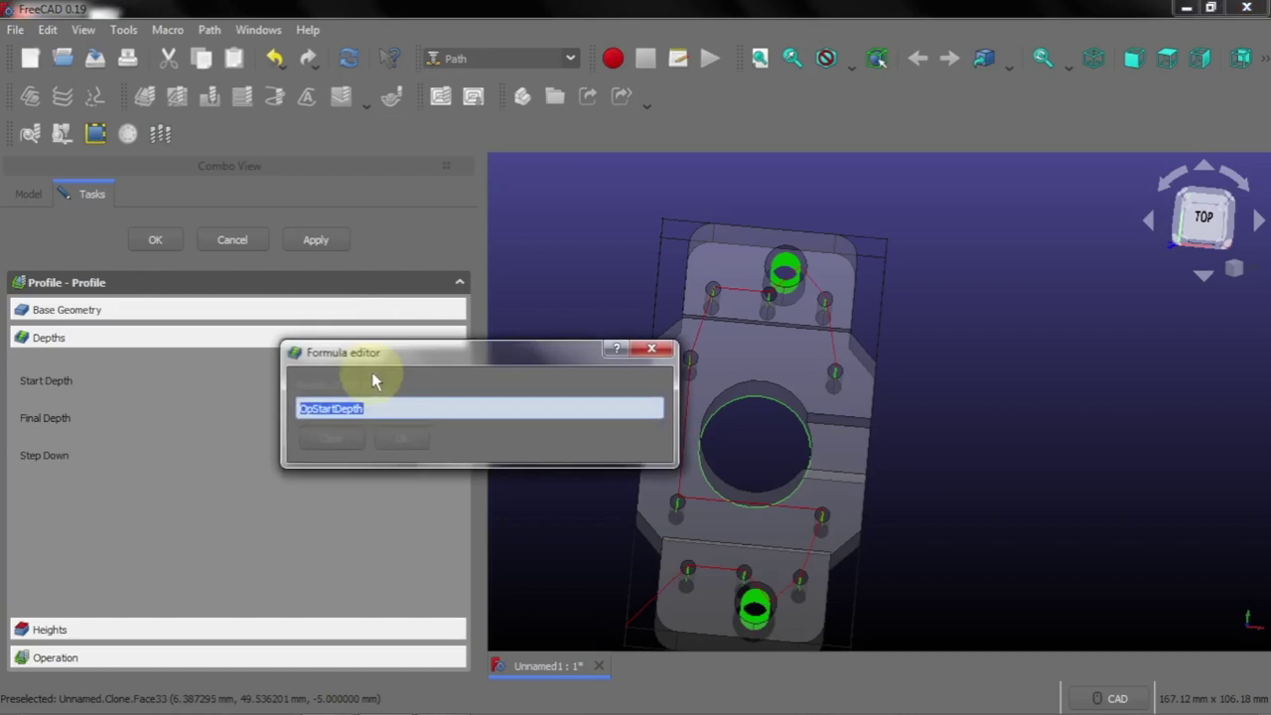
text(0)
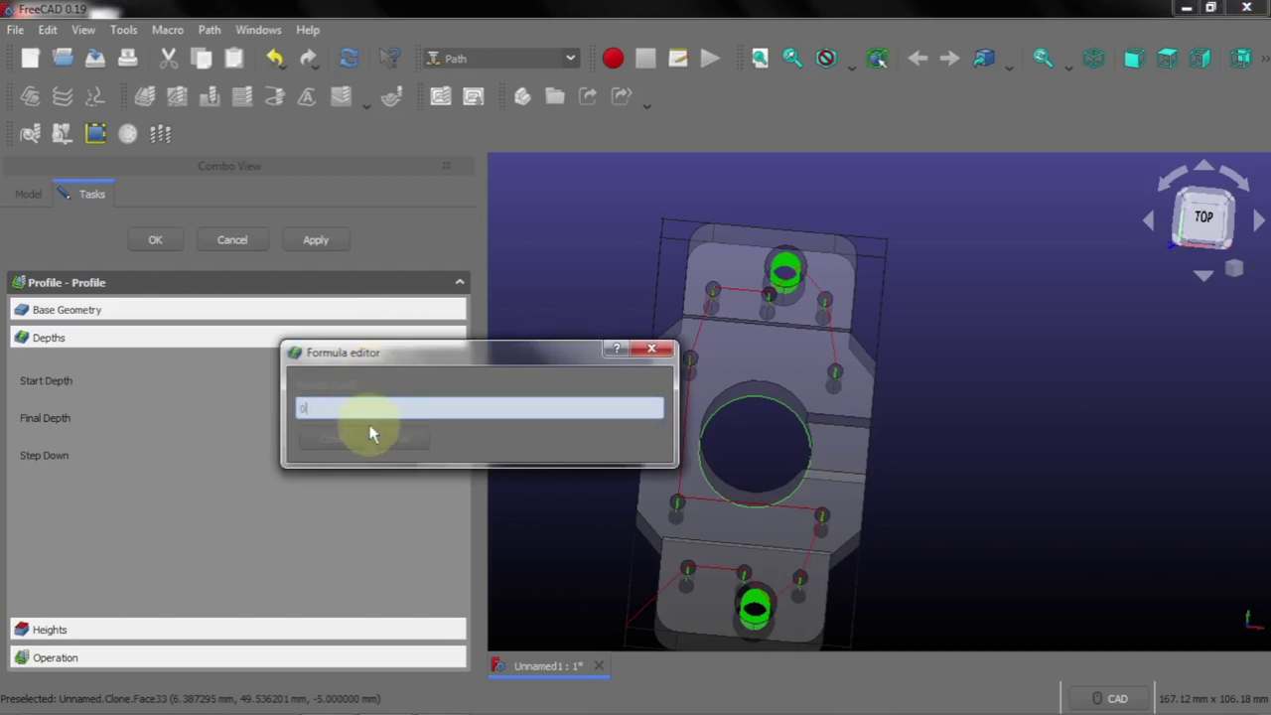
click(391, 433)
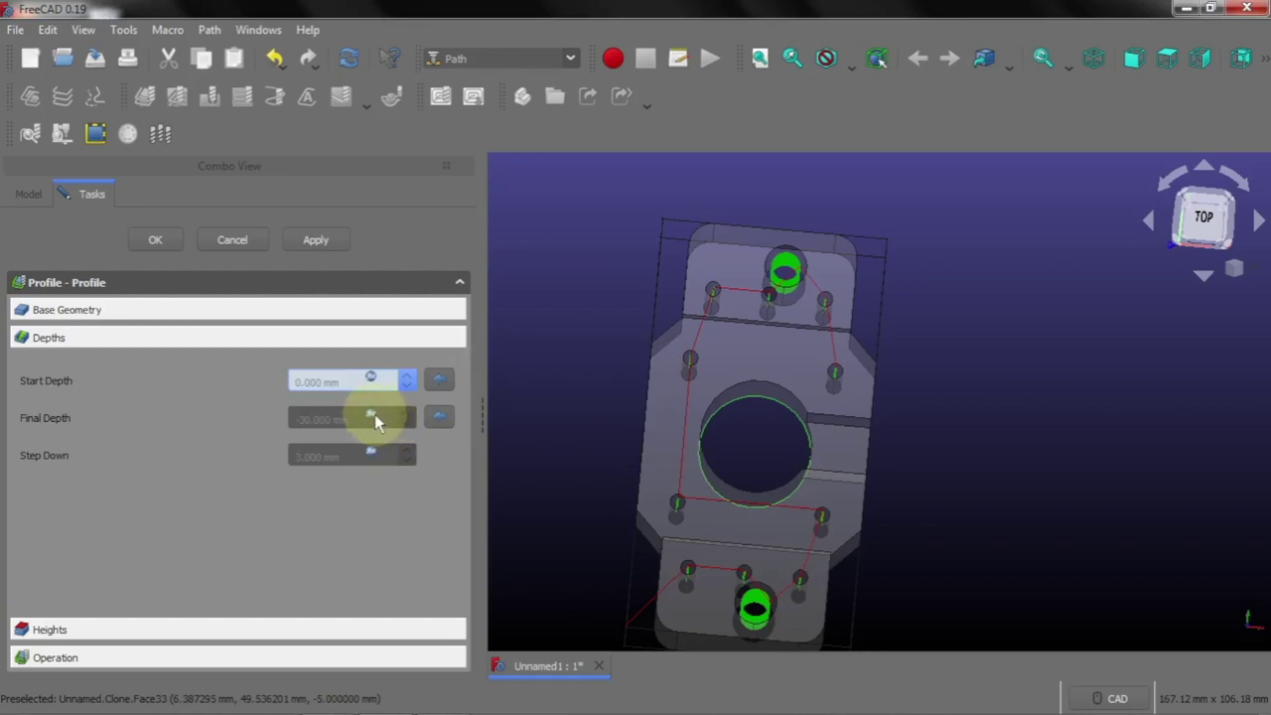
click(373, 414)
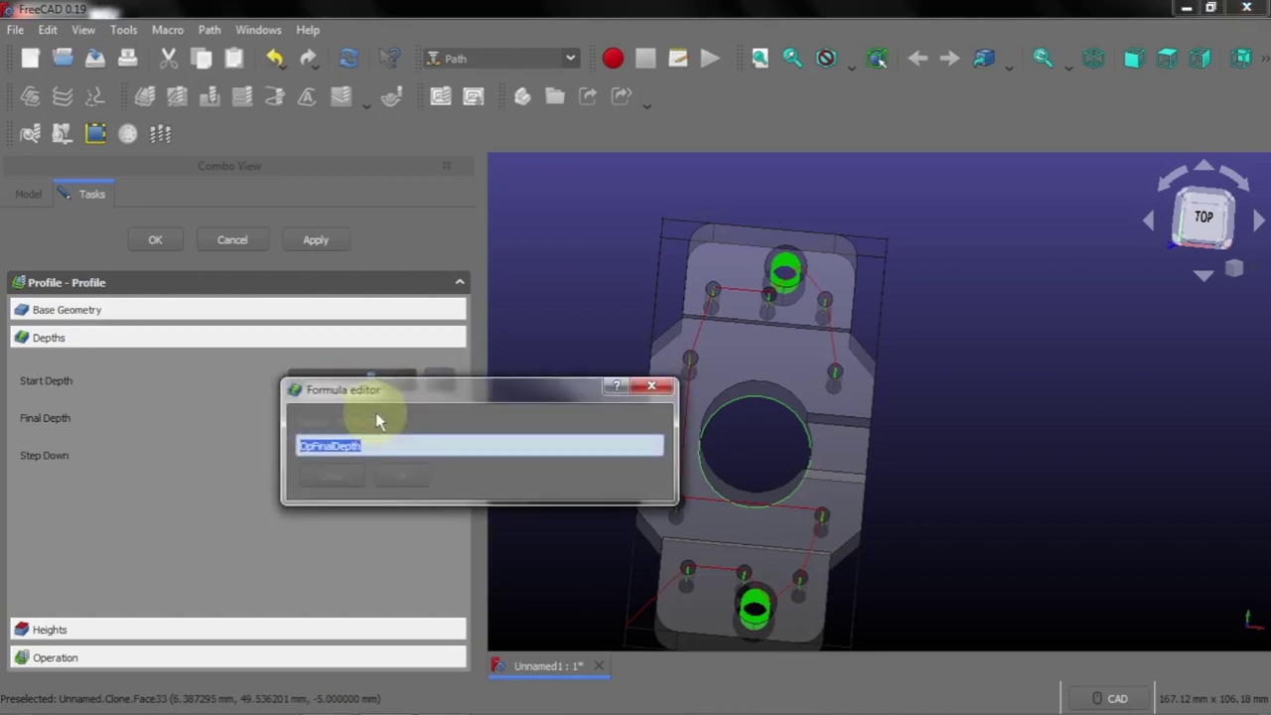
text(-)
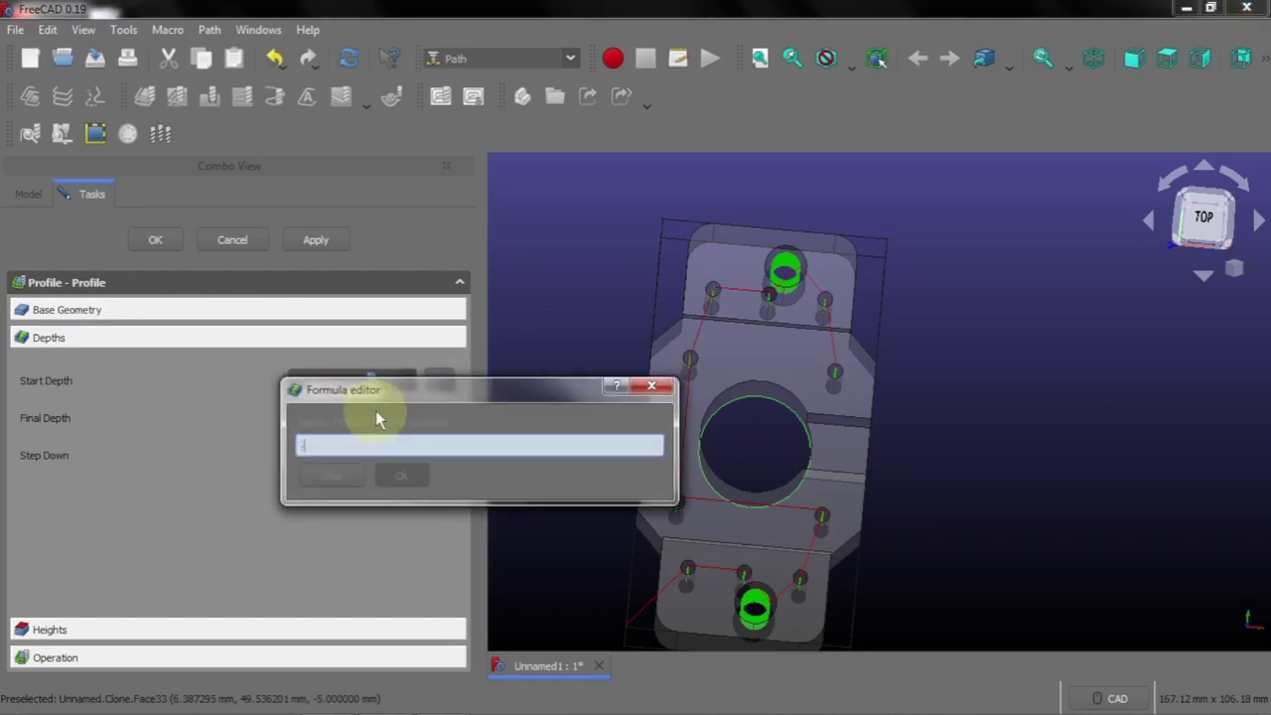
text(21)
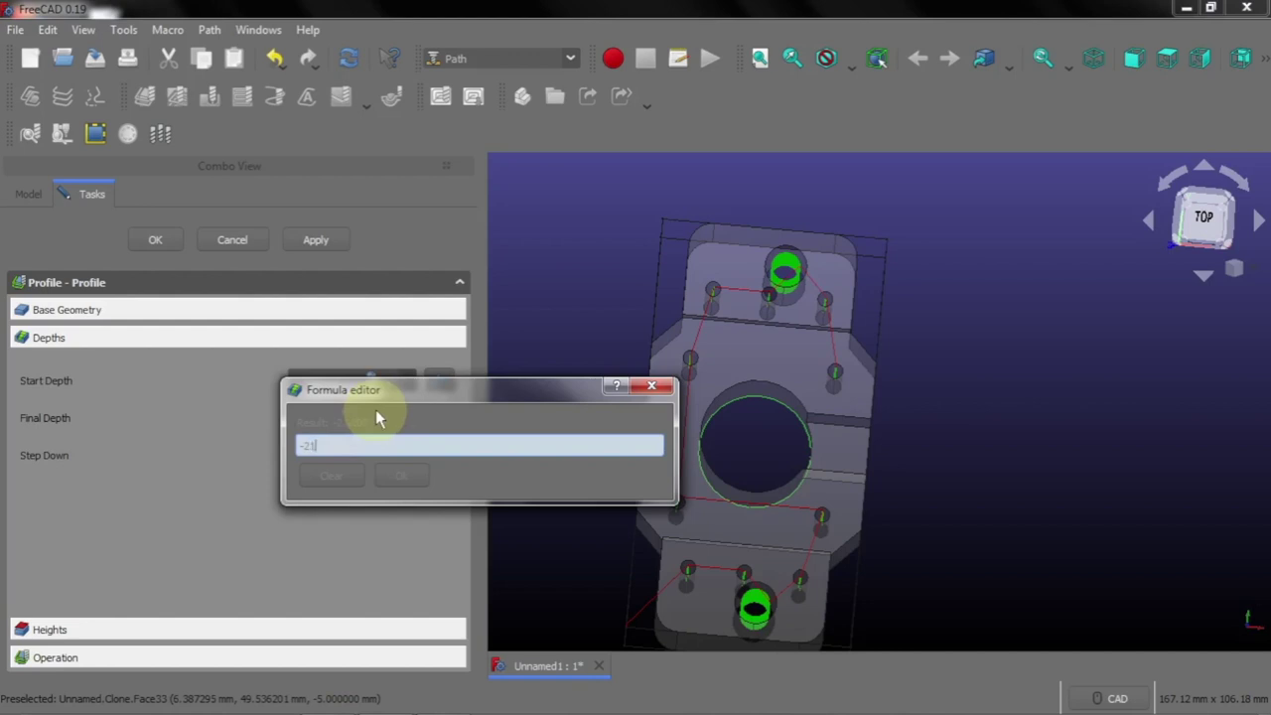
key(BackSpace)
key(BackSpace)
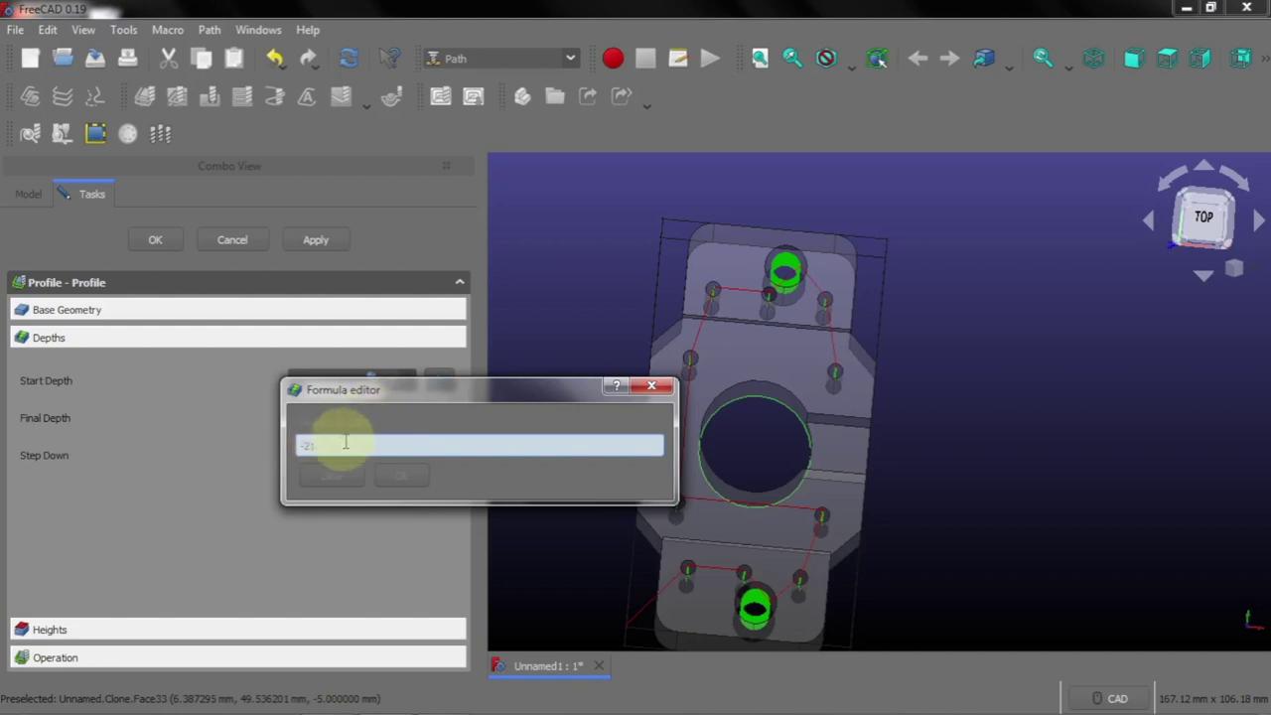
text(30)
click(401, 476)
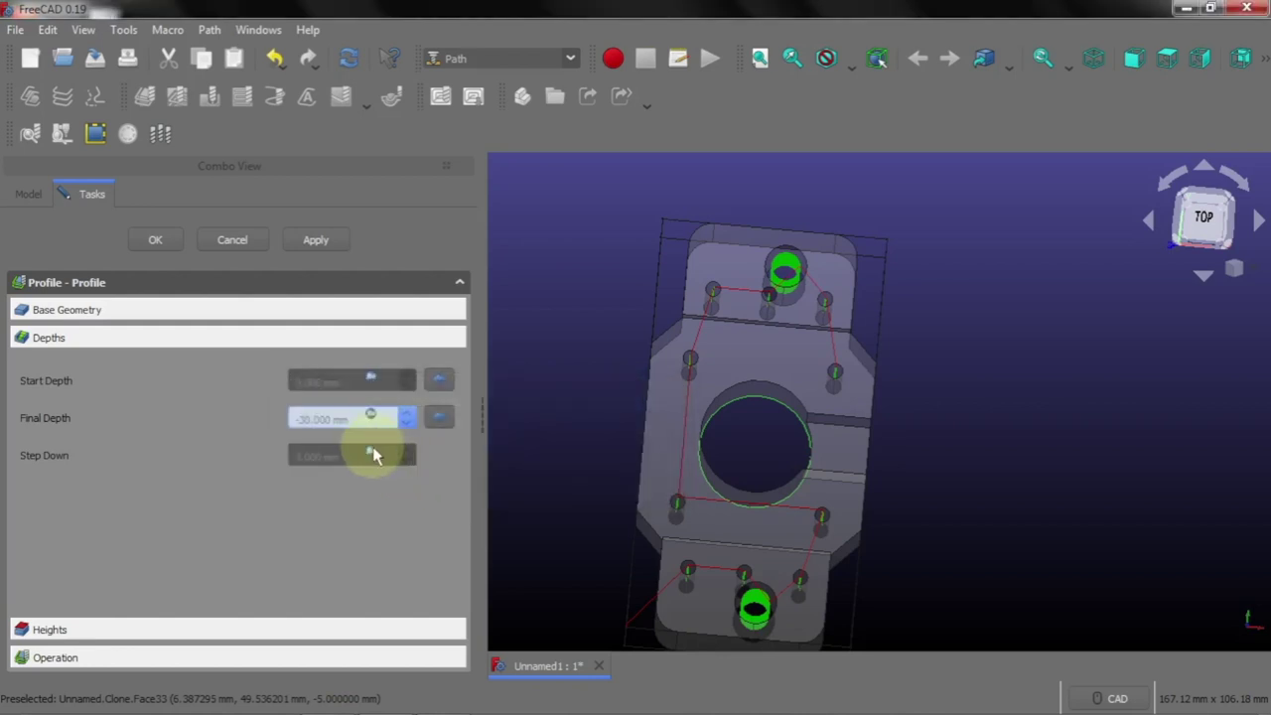
Set the Profile Step Down to 1 mm
click(373, 454)
click(371, 453)
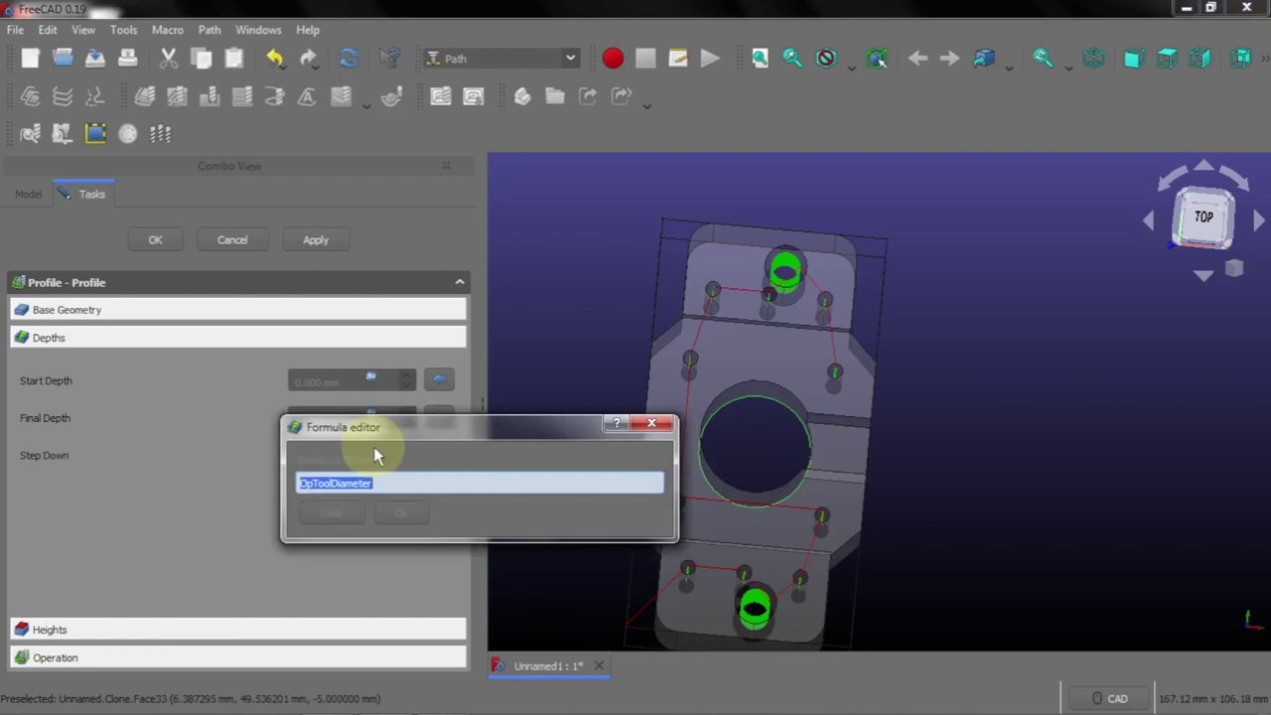
text(1)
click(396, 504)
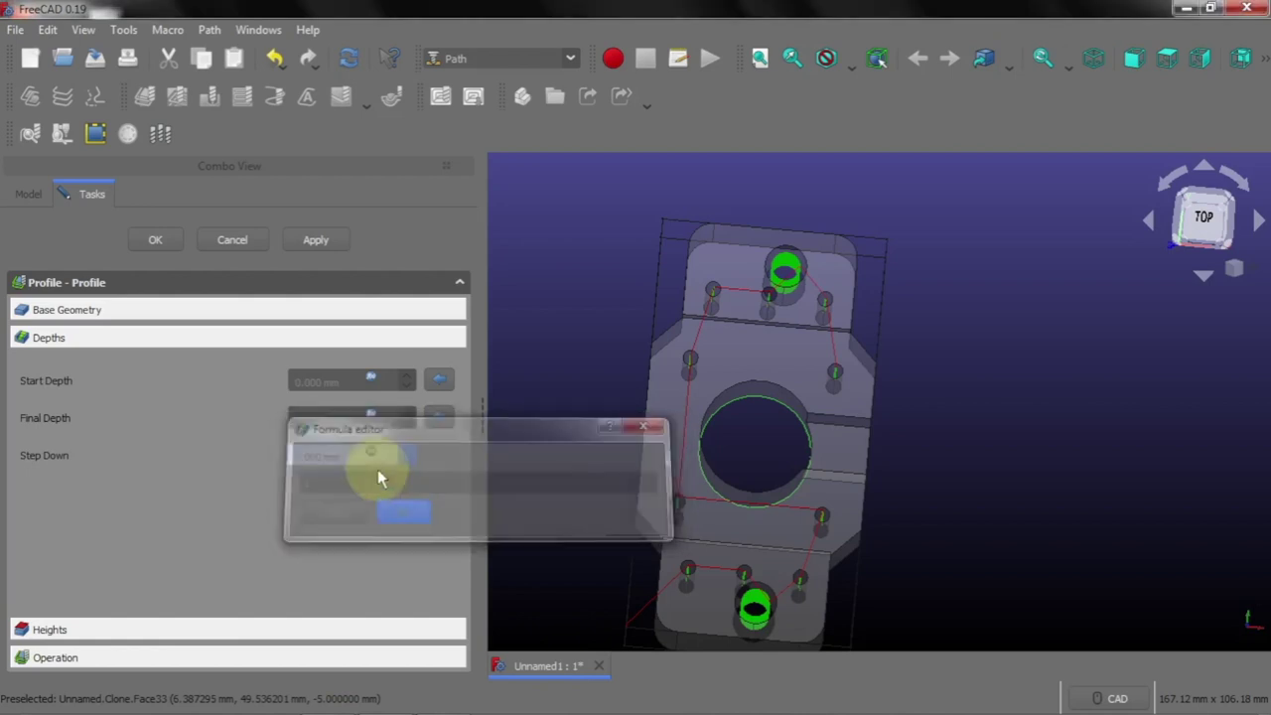
click(348, 427)
click(347, 457)
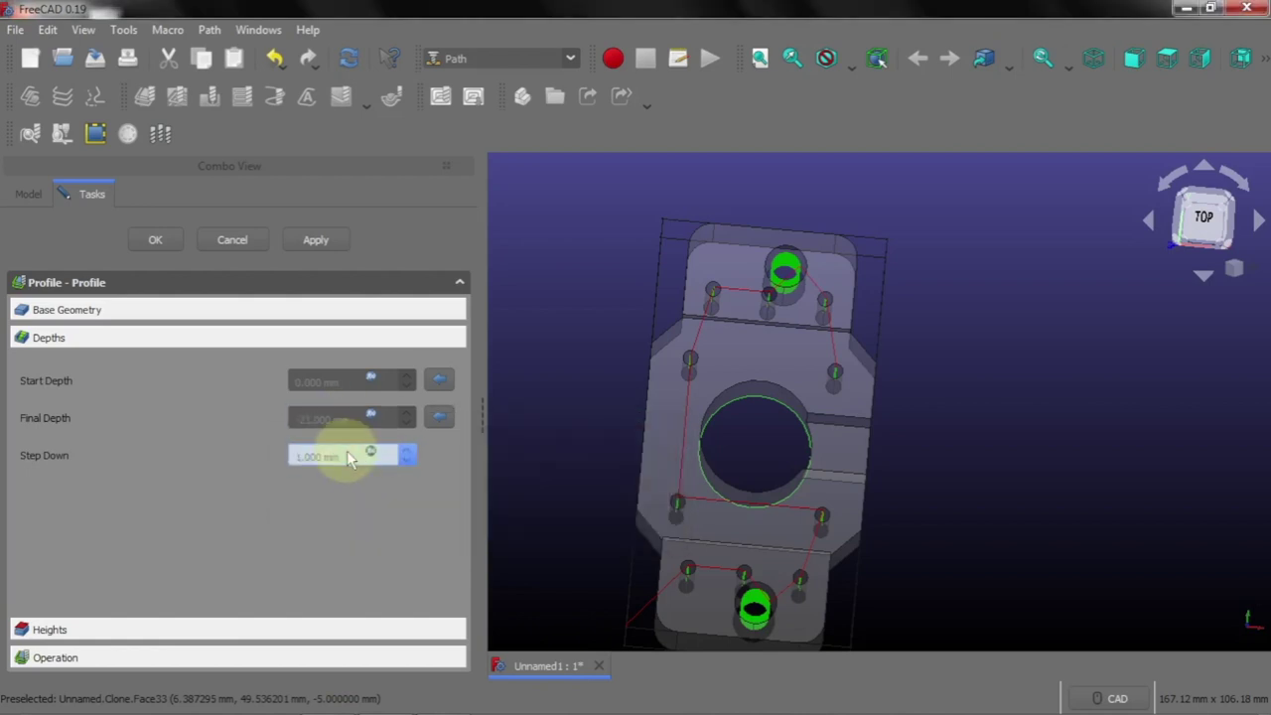
click(50, 629)
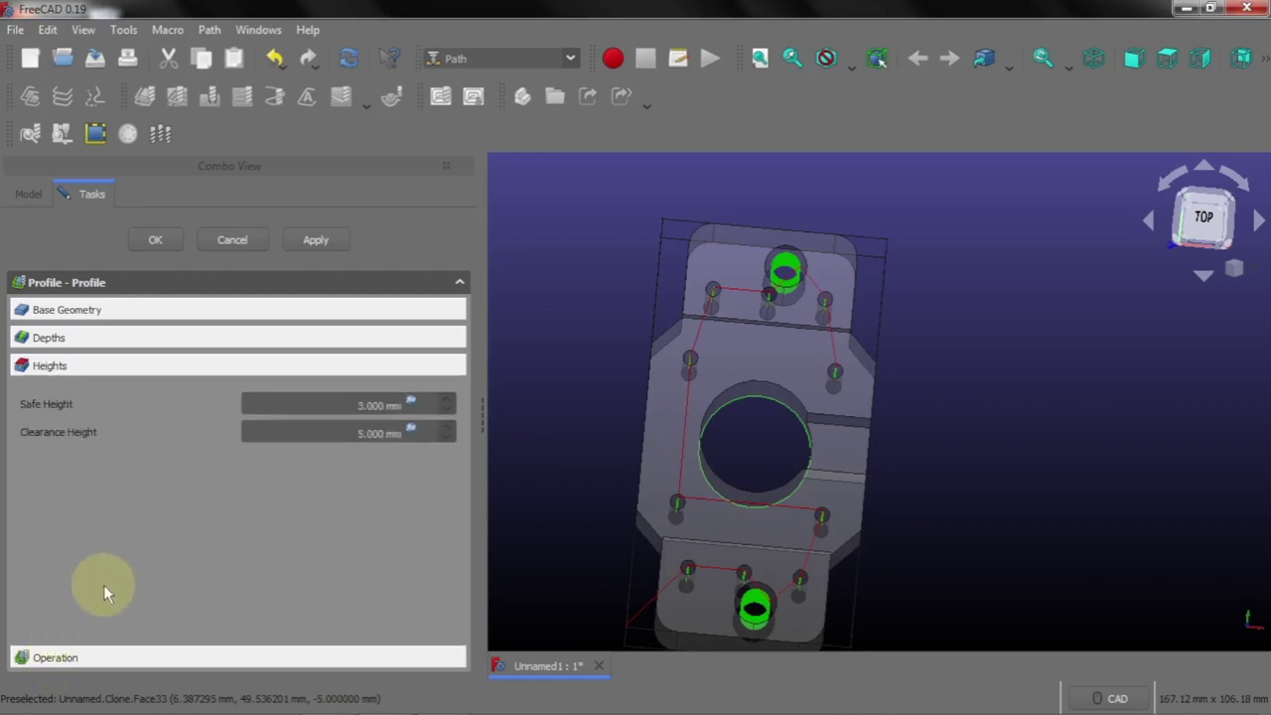
Preview the Profile toolpath circling the central bore and confirm the operation
click(79, 655)
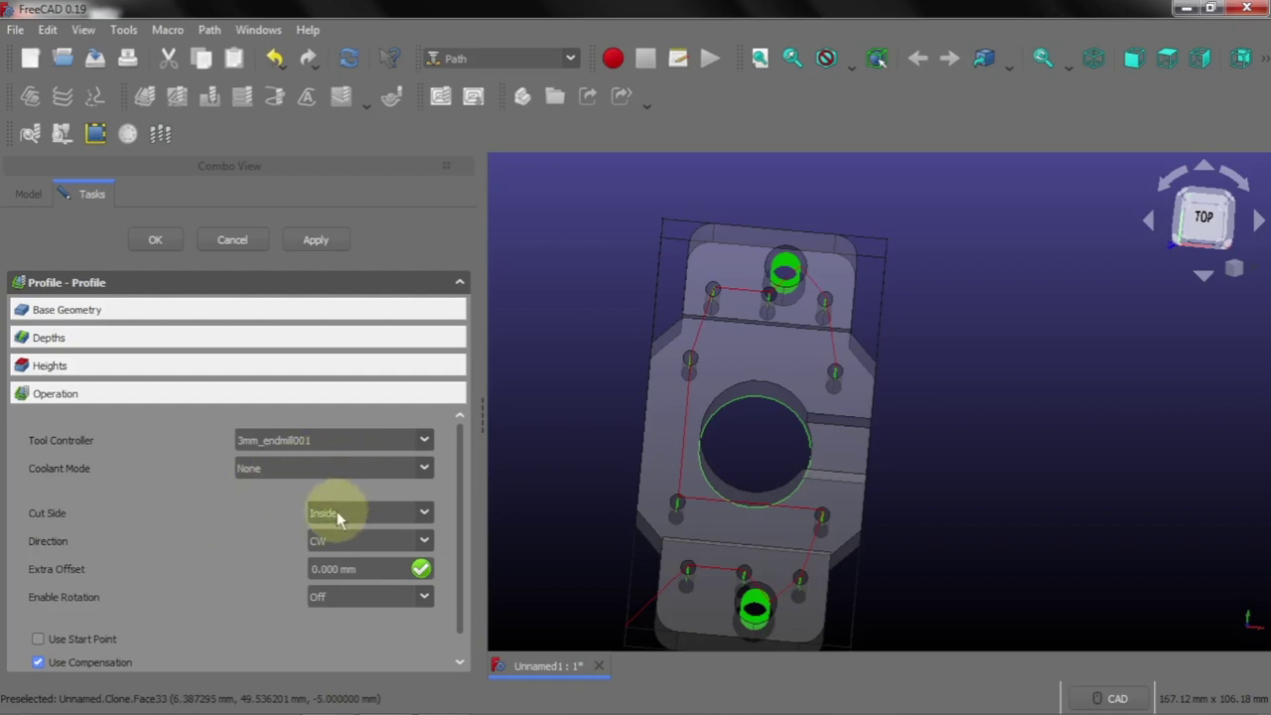
click(324, 240)
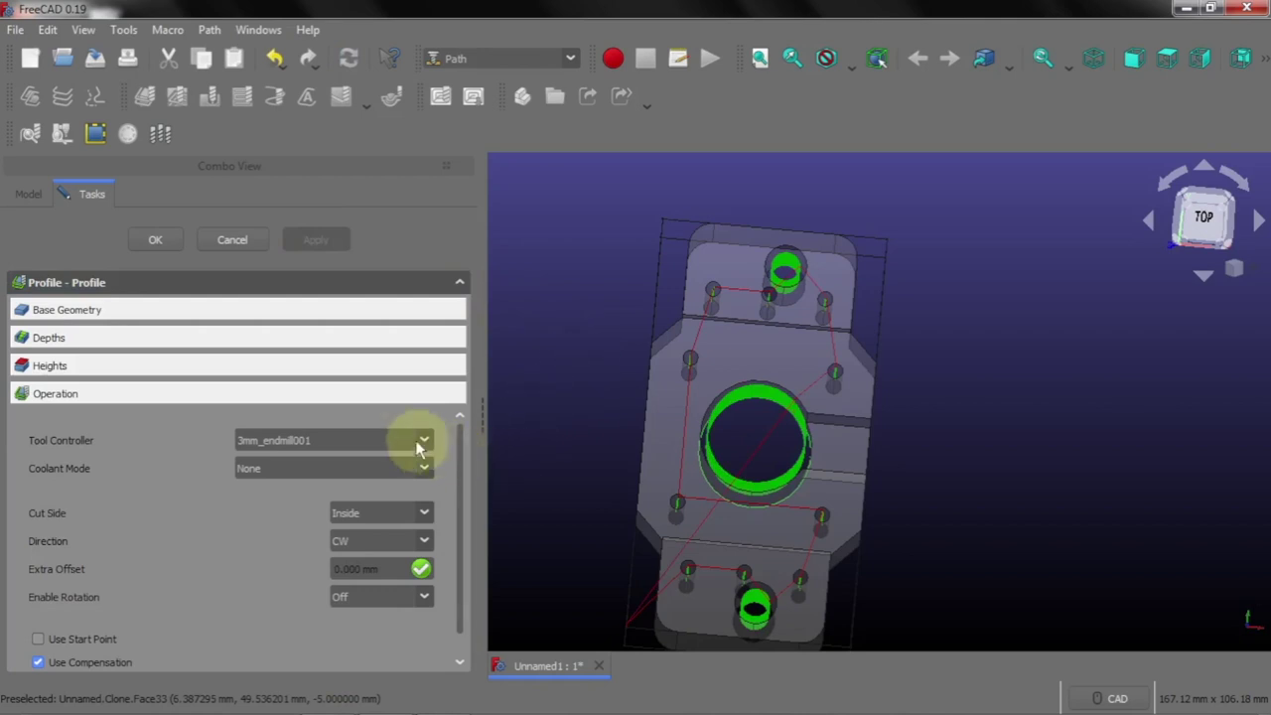
click(154, 242)
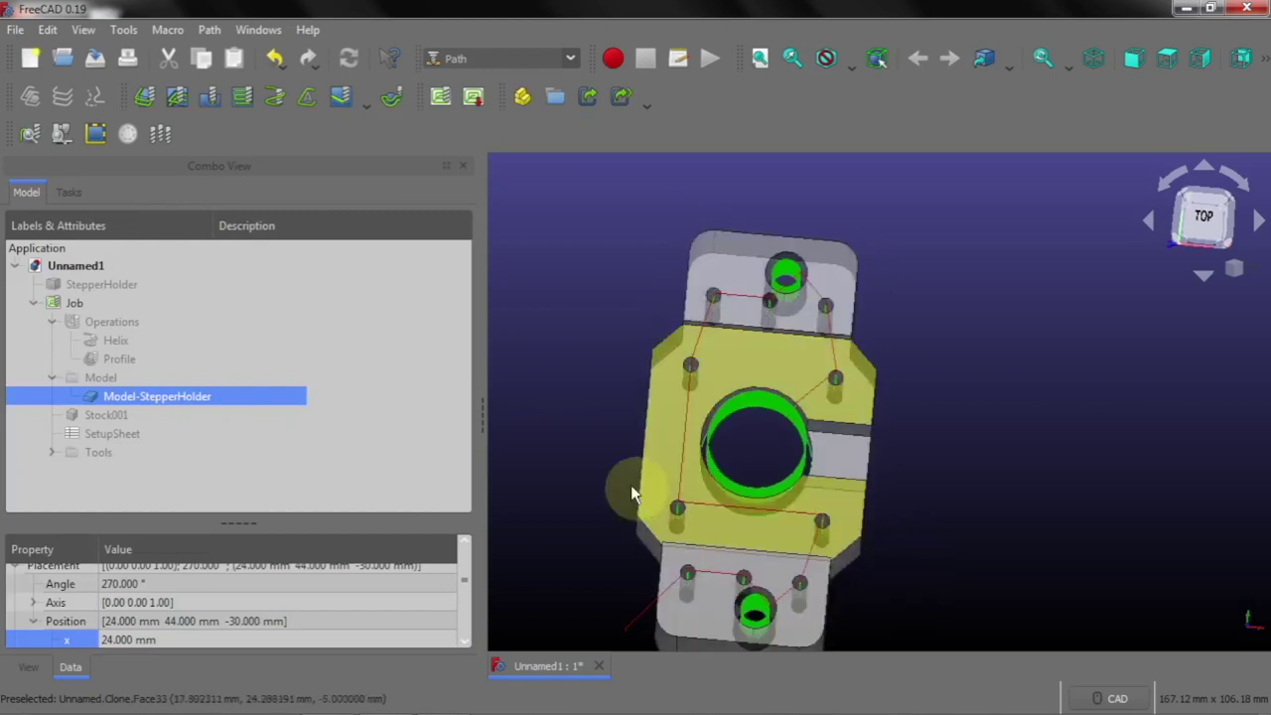
Widen the 3D view and orbit and zoom to inspect the Helix and Profile toolpaths
drag(487, 413, 377, 413)
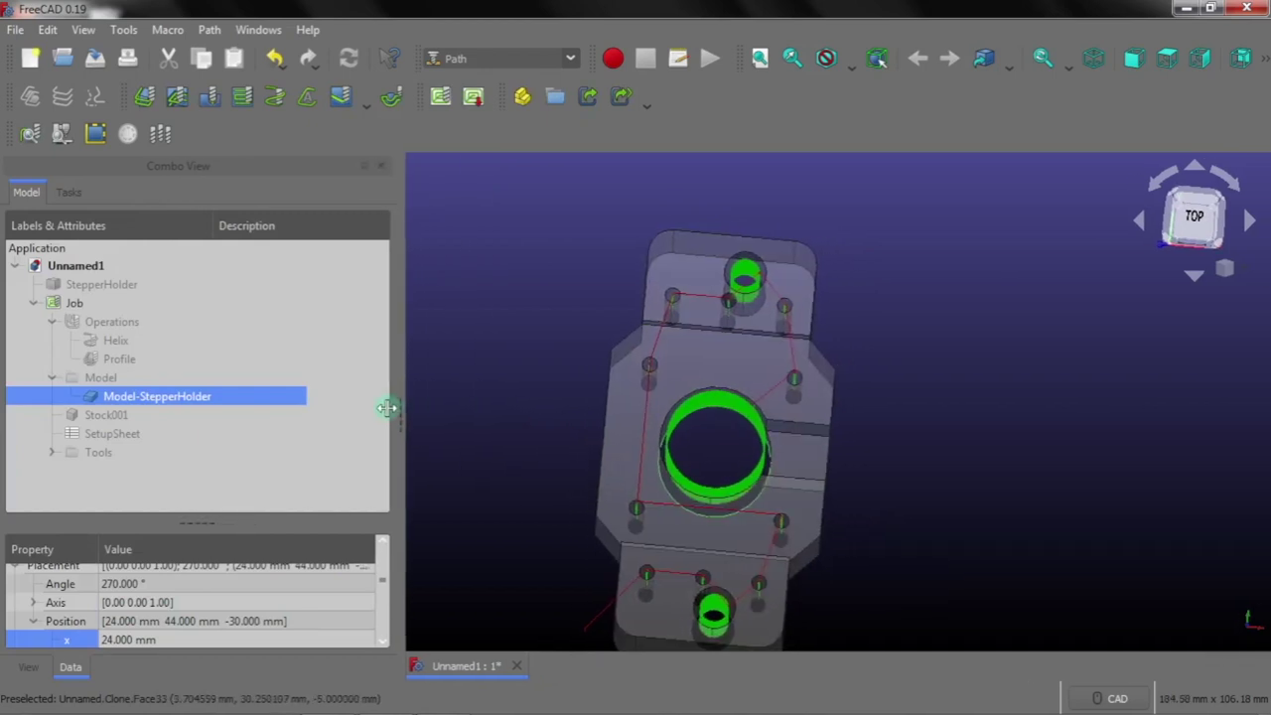
middle_drag(852, 581, 842, 554)
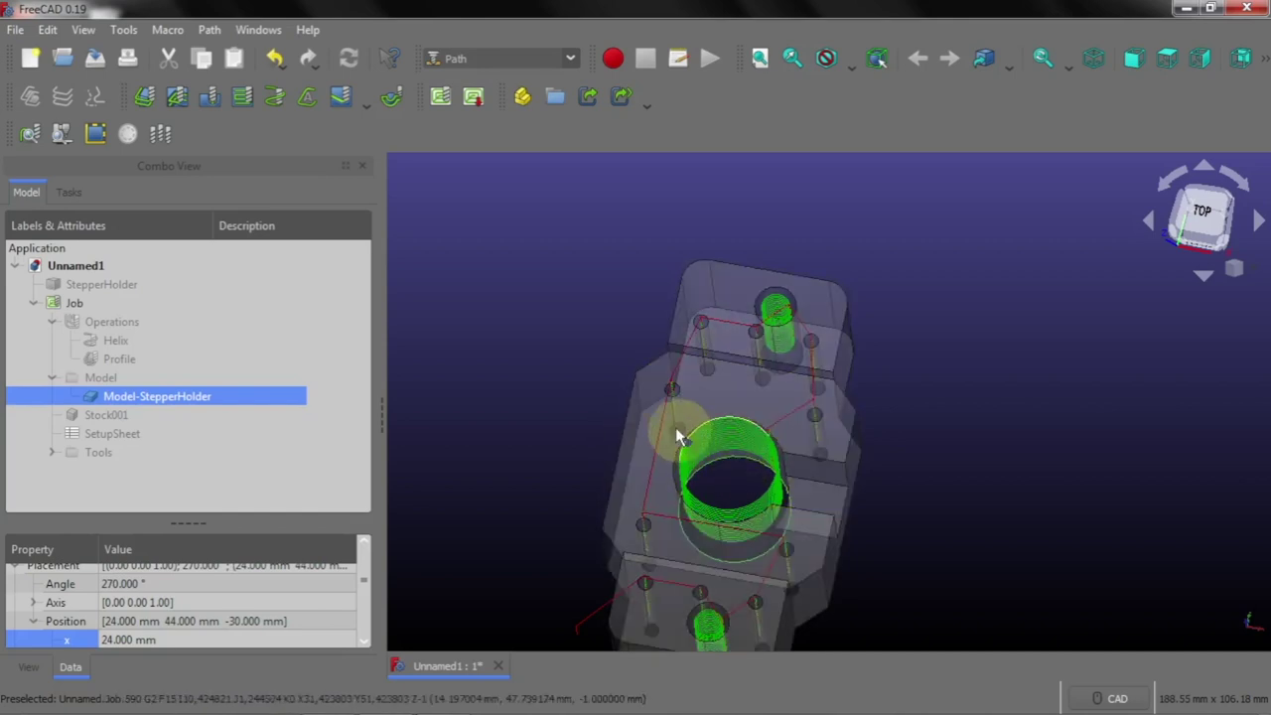
middle_drag(545, 371, 785, 486)
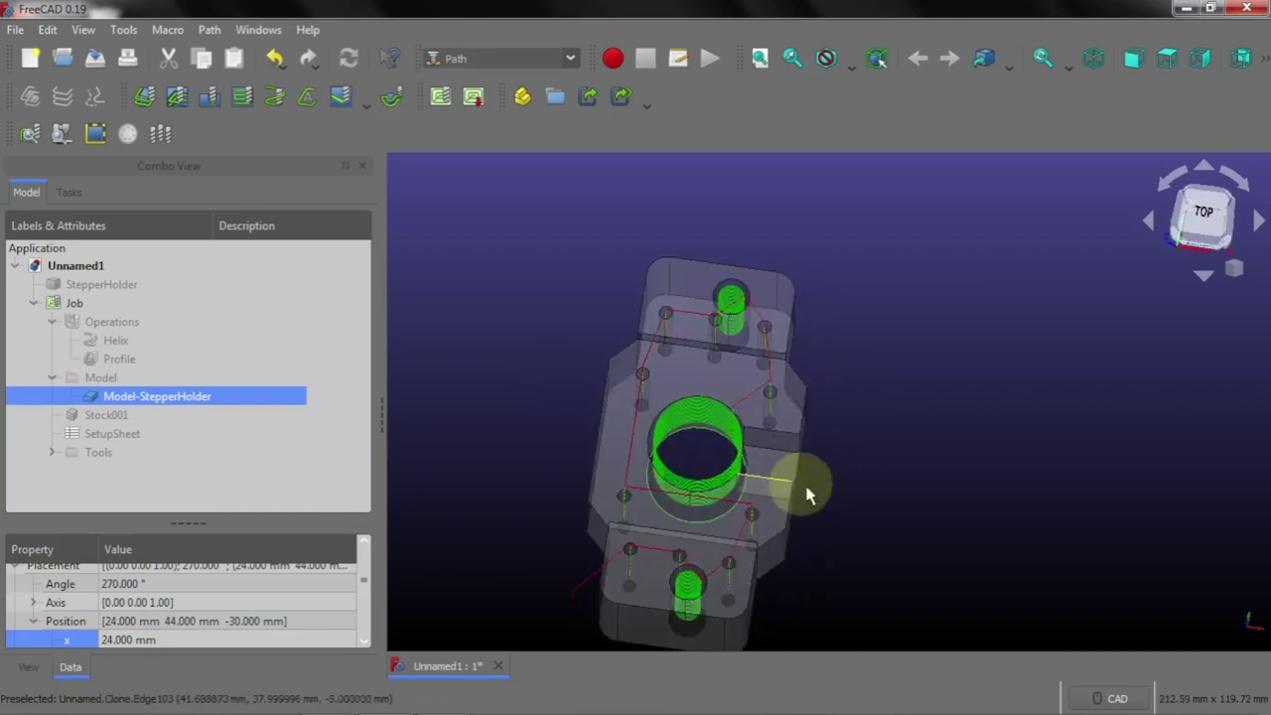
mouse_move(880, 545)
middle_down()
mouse_move(681, 440)
mouse_move(765, 306)
mouse_move(785, 593)
middle_up()
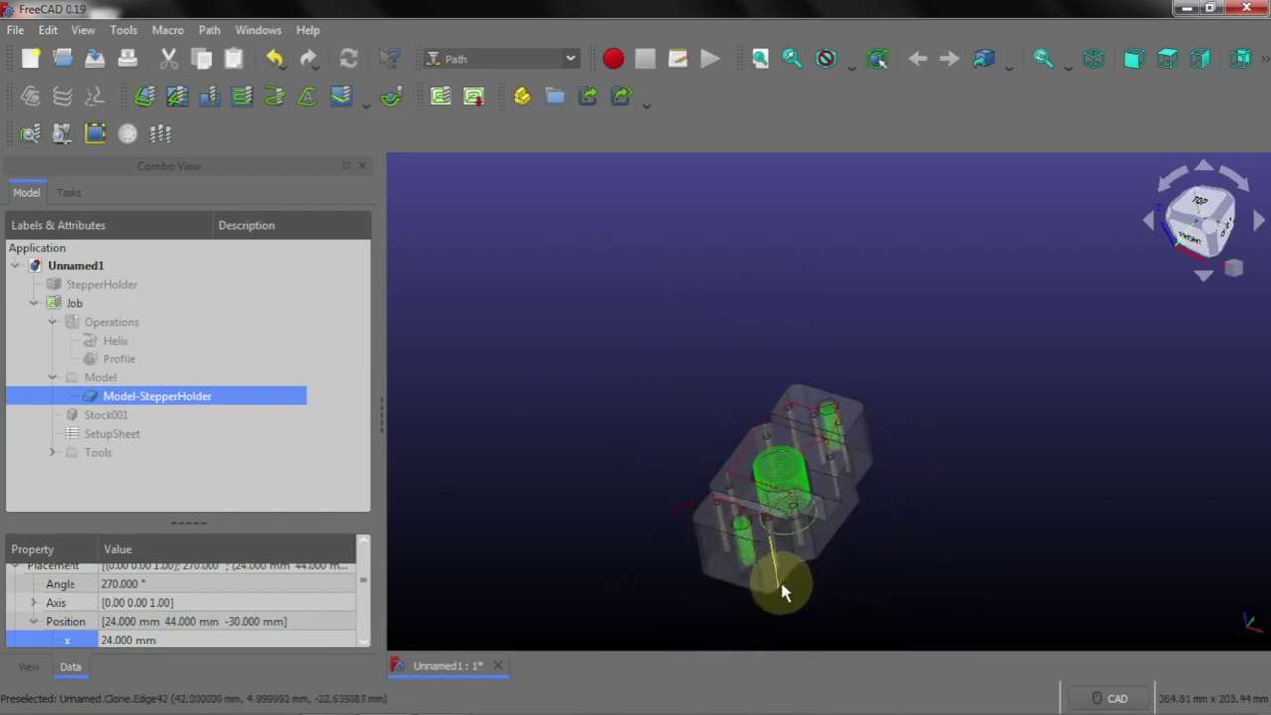
scroll(784, 592, up, 2)
scroll(784, 593, up, 2)
scroll(784, 593, up, 2)
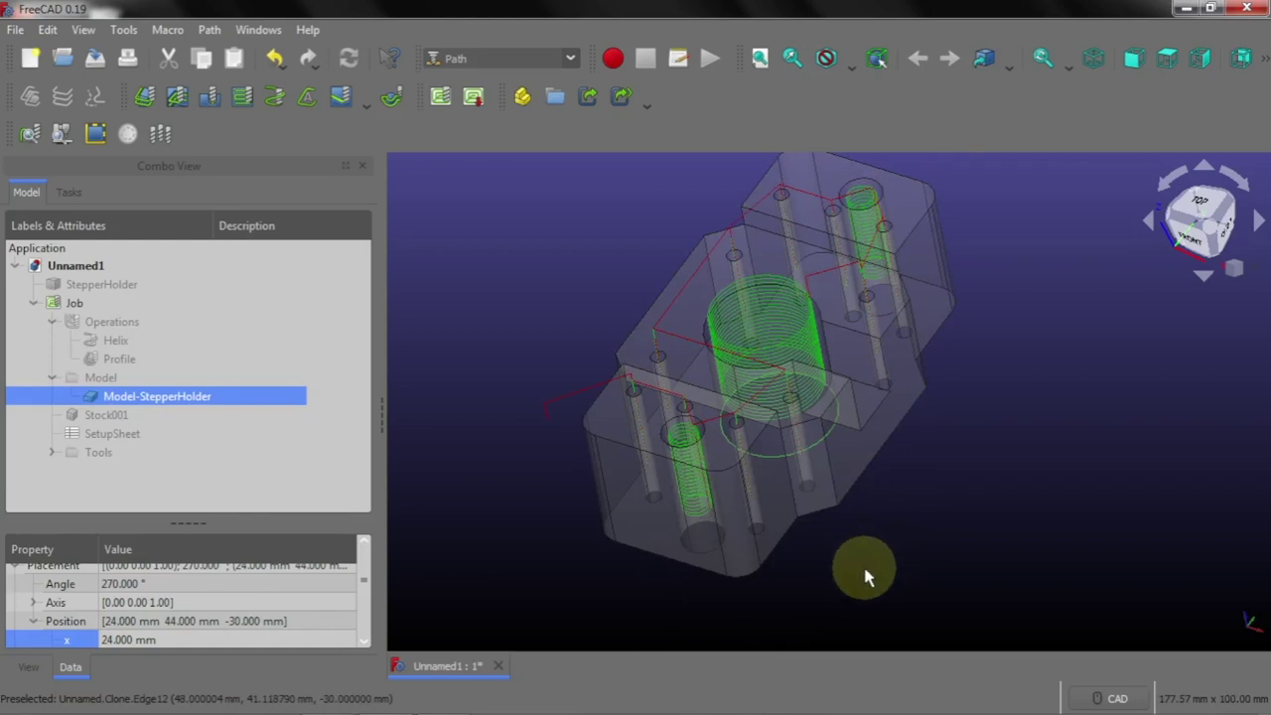
mouse_move(859, 579)
middle_down()
mouse_move(927, 567)
mouse_move(1007, 513)
mouse_move(724, 396)
middle_up()
Zoom in and check the part's top face before choosing a new Path operation
click(552, 359)
scroll(525, 370, up, 2)
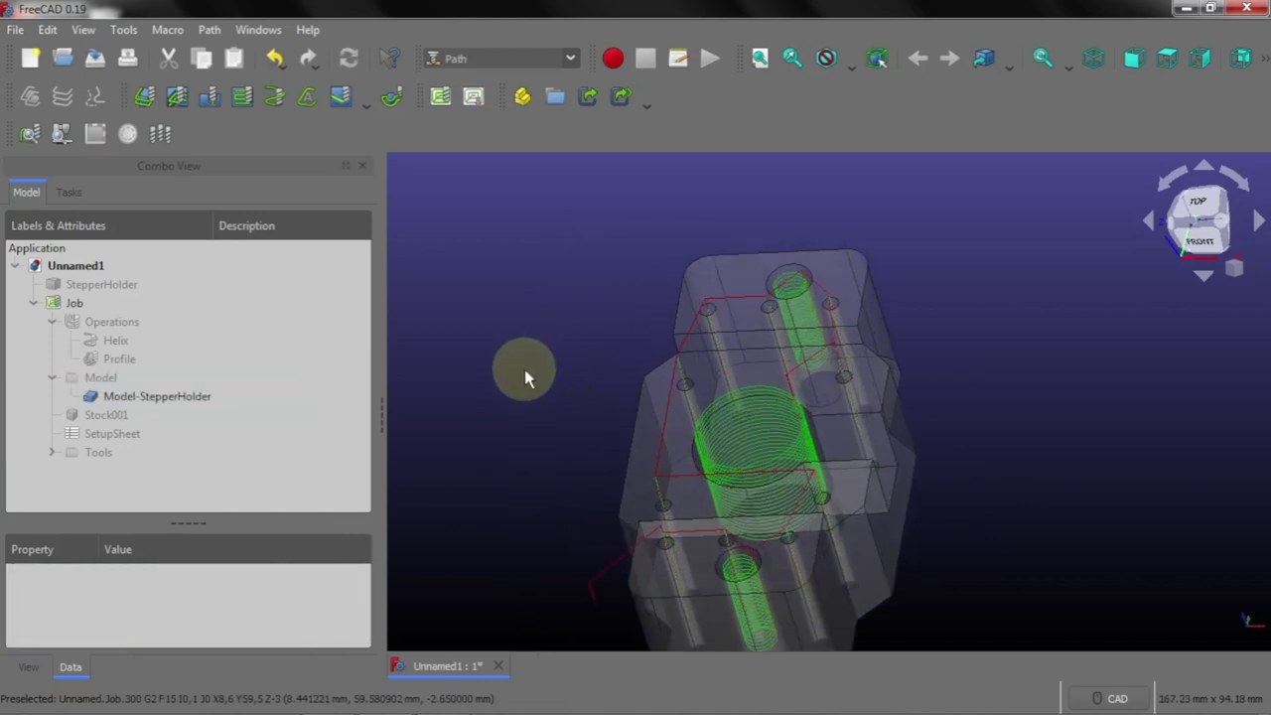
scroll(524, 369, up, 3)
click(693, 394)
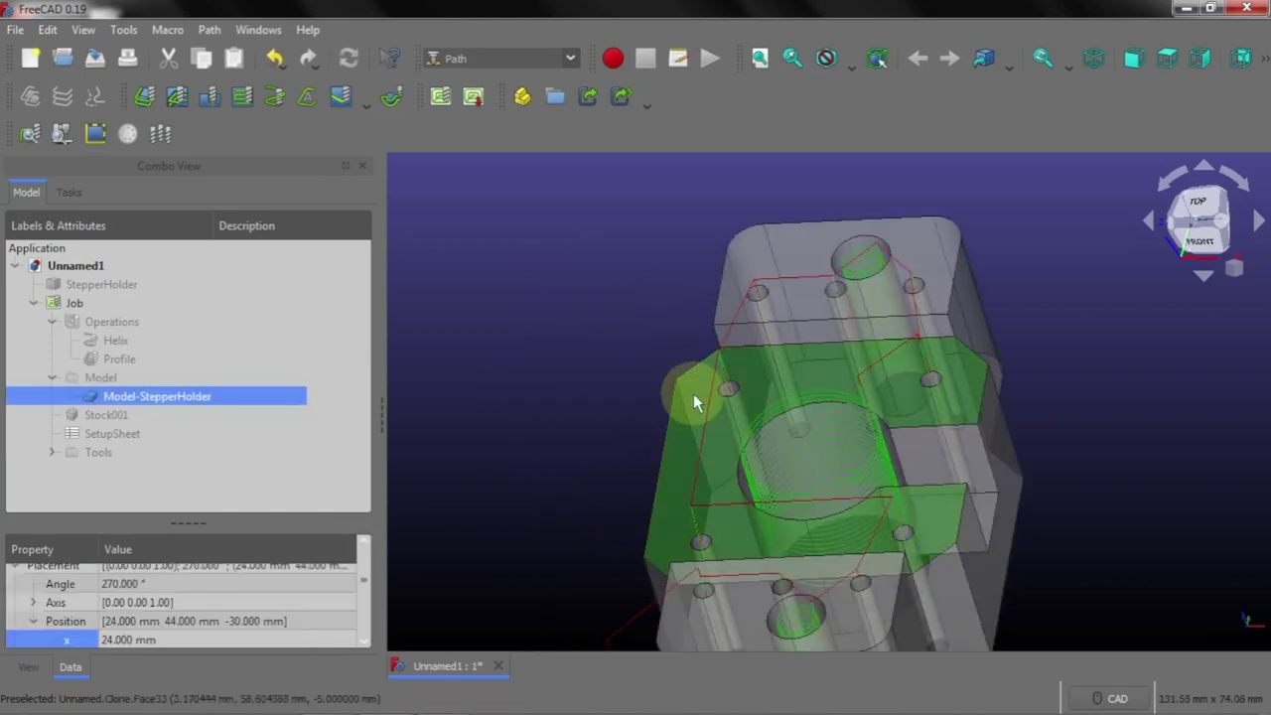
click(631, 352)
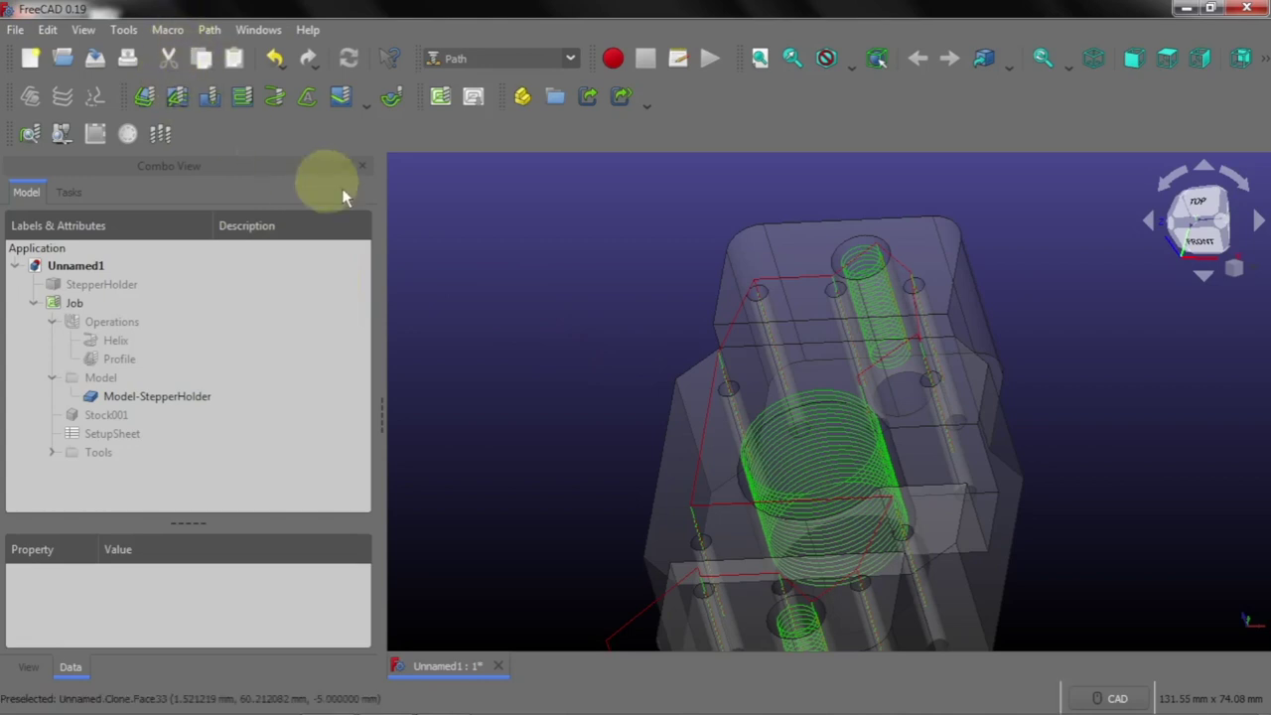
click(210, 29)
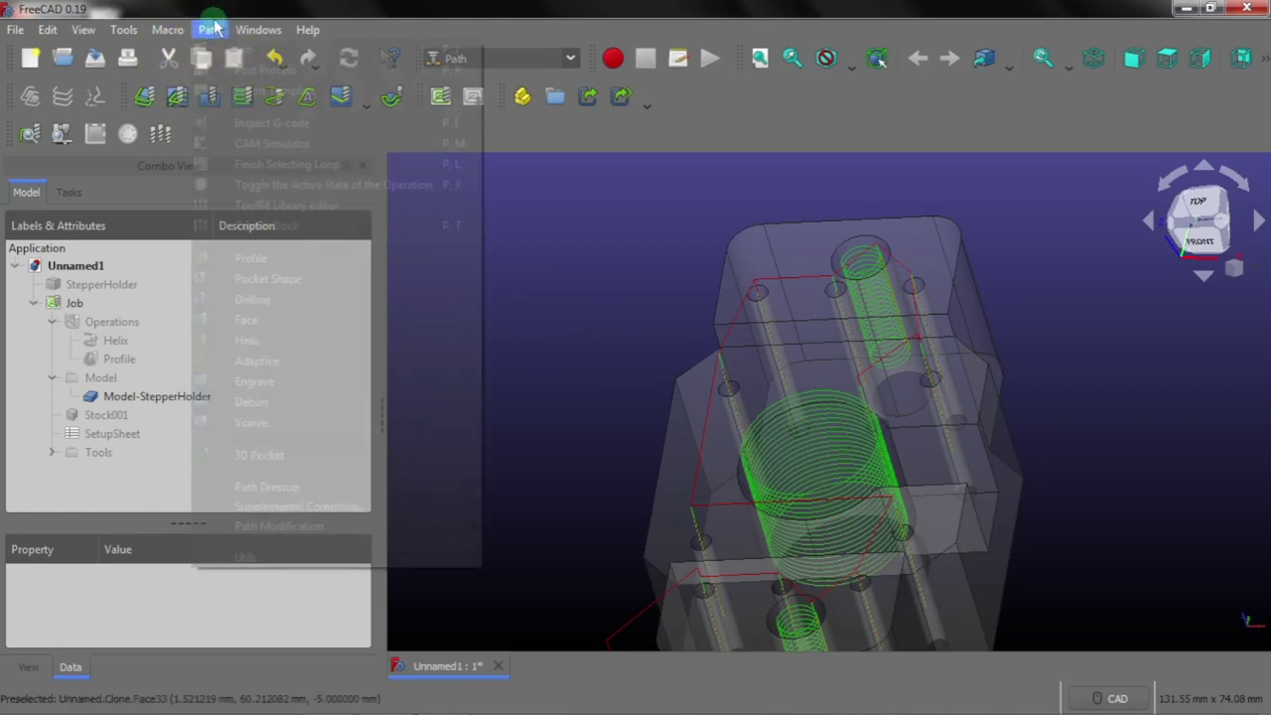
Create a MillFace operation with the StepperHolder top face, Face33, as base geometry
click(258, 323)
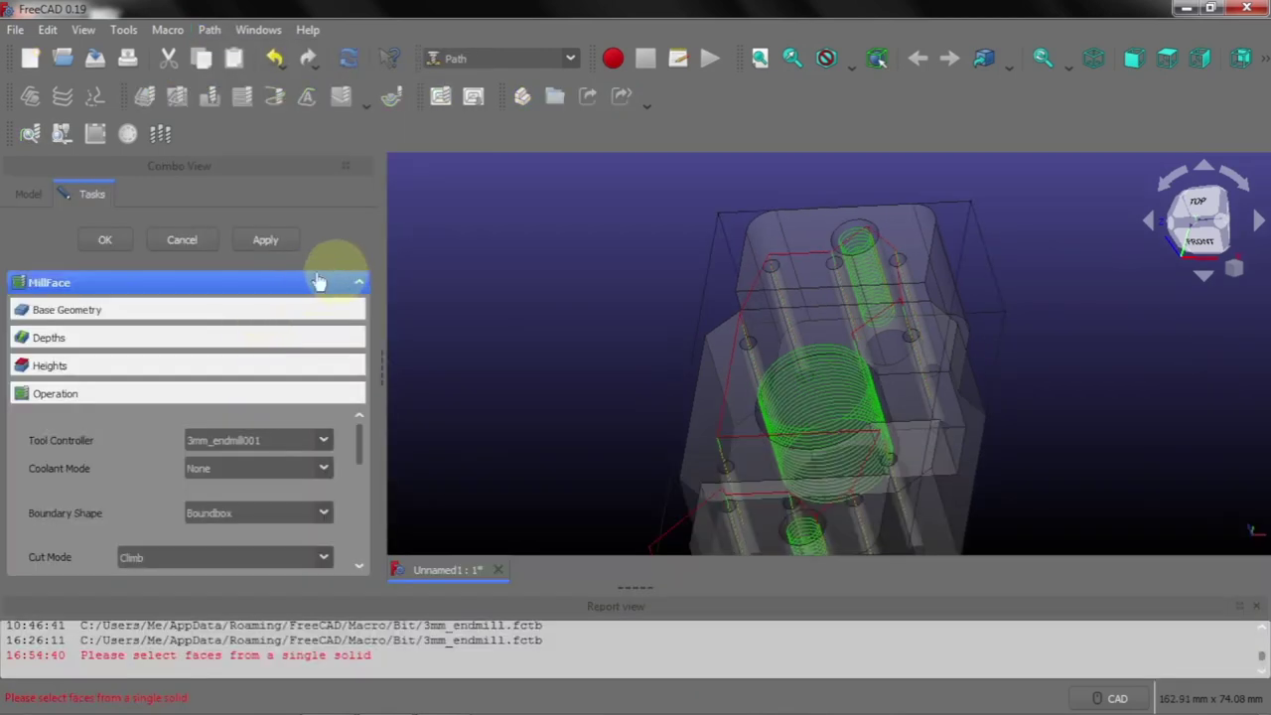
click(79, 315)
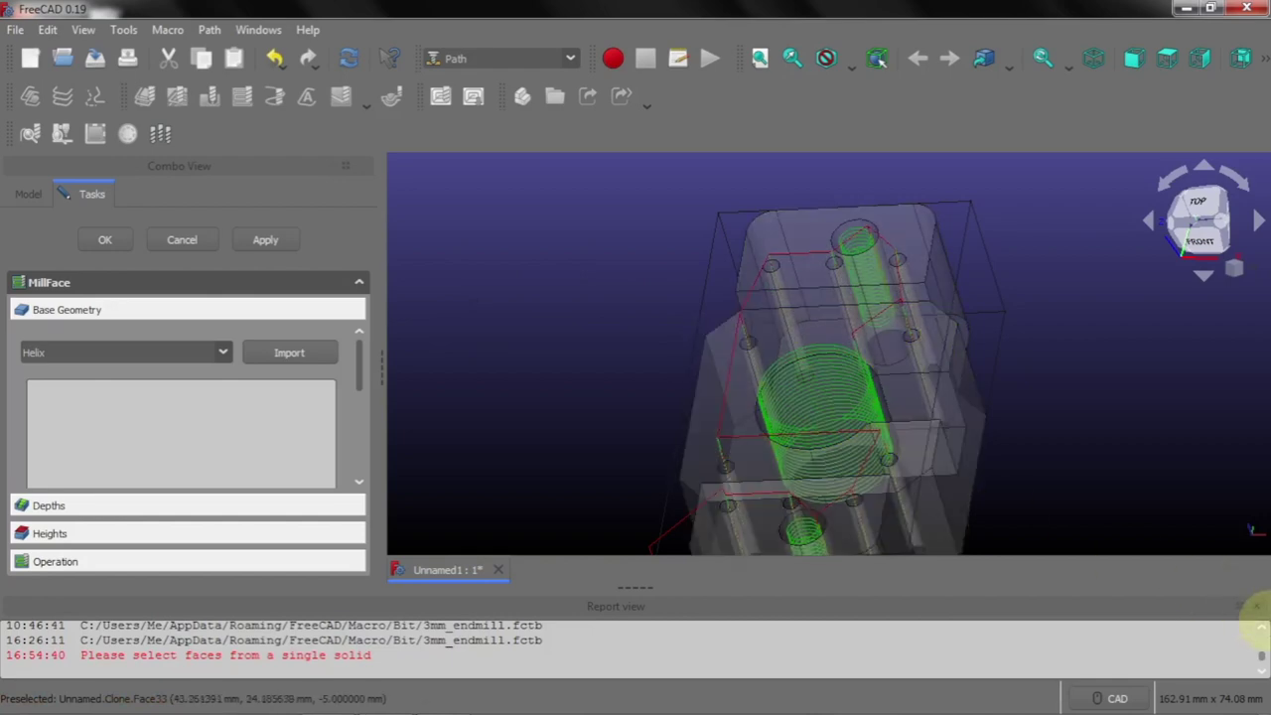
click(1259, 609)
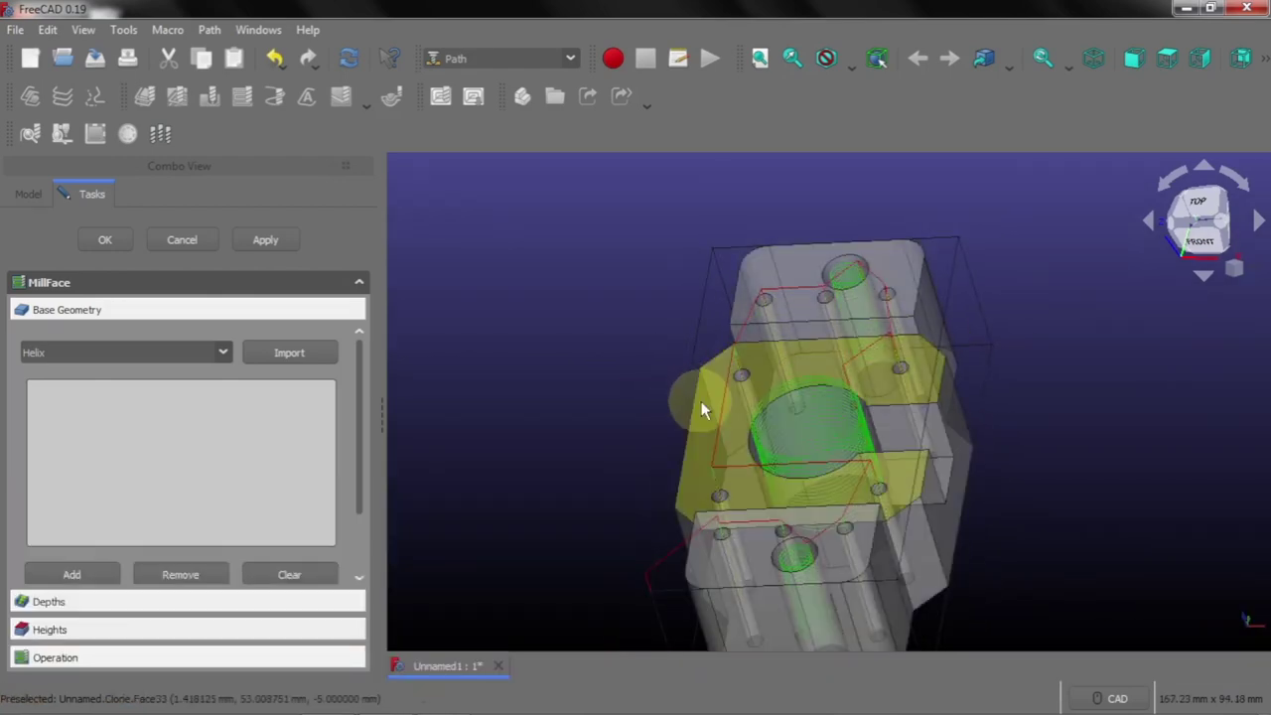
click(702, 410)
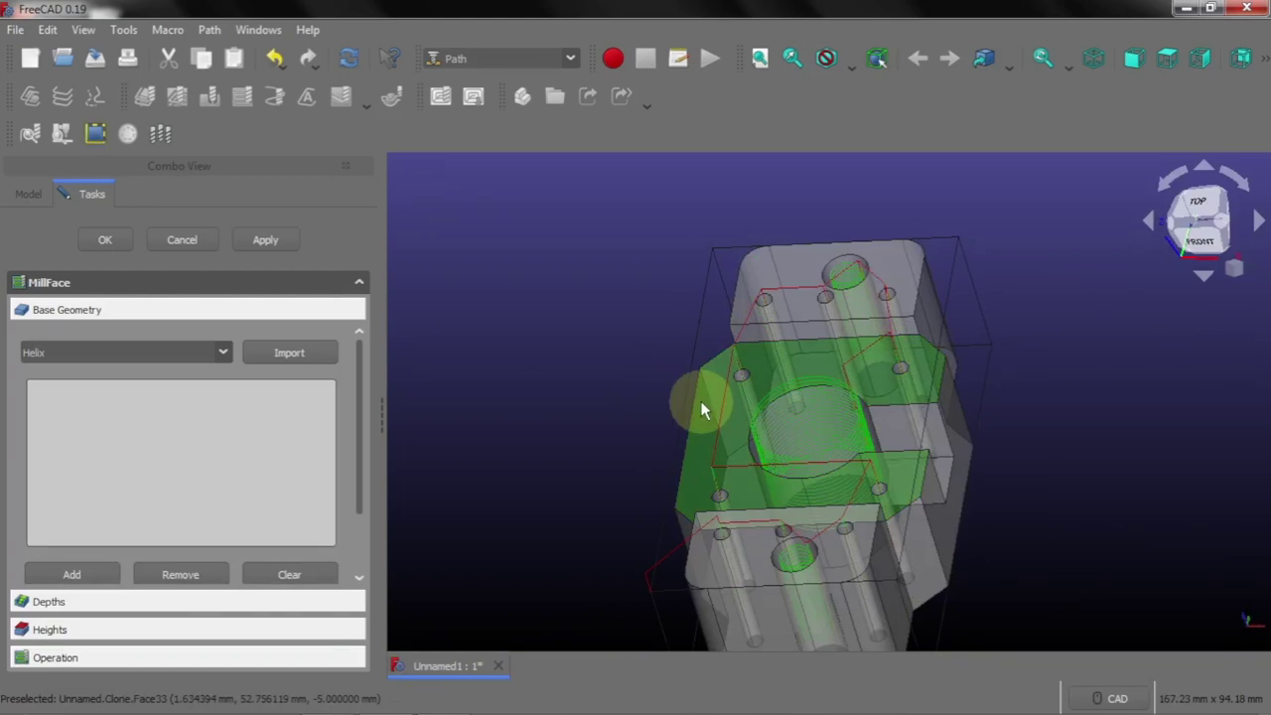
click(70, 576)
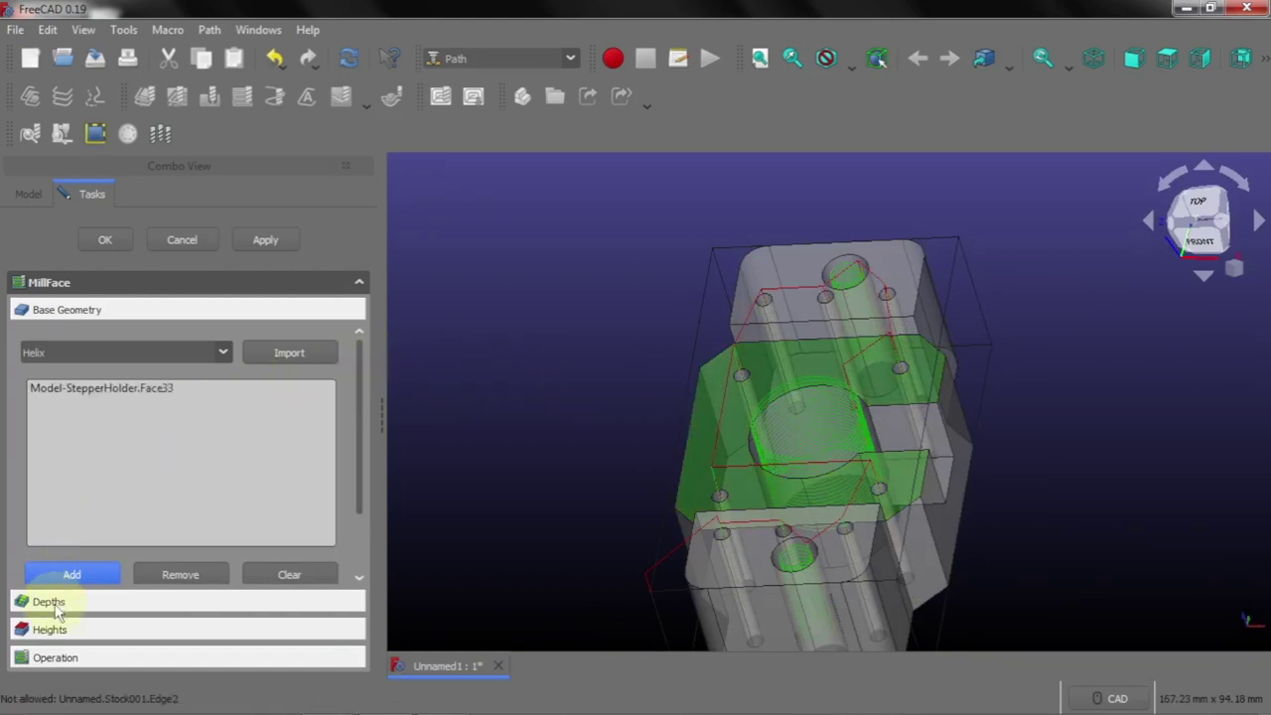
click(50, 604)
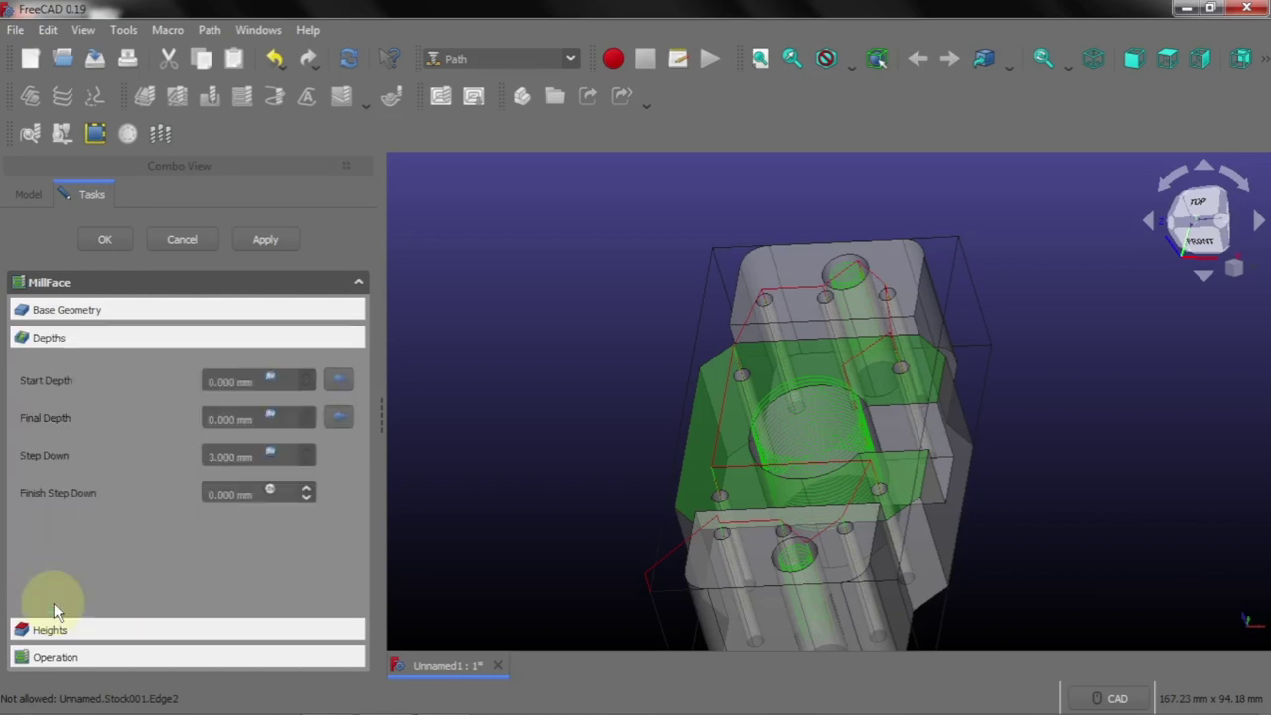
Set the facing Start Depth to 0, Final Depth to -5 mm and Step Down to 3 mm
click(270, 380)
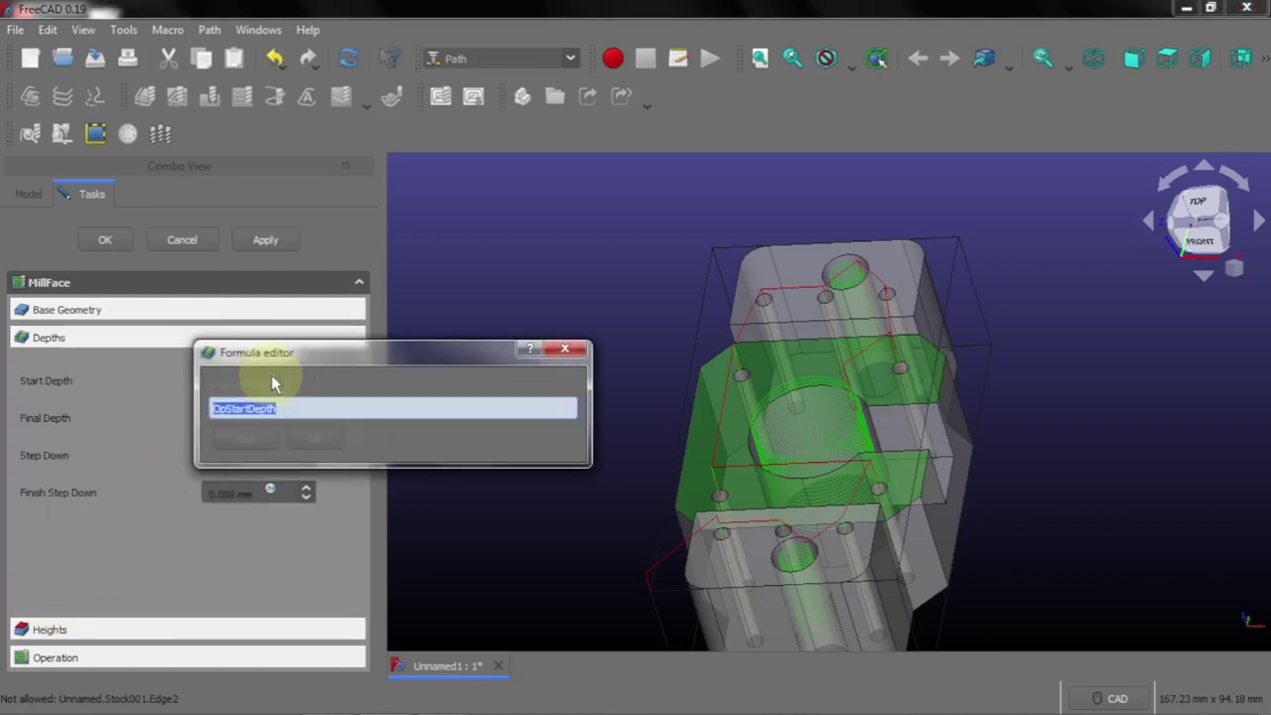
text(0)
click(302, 439)
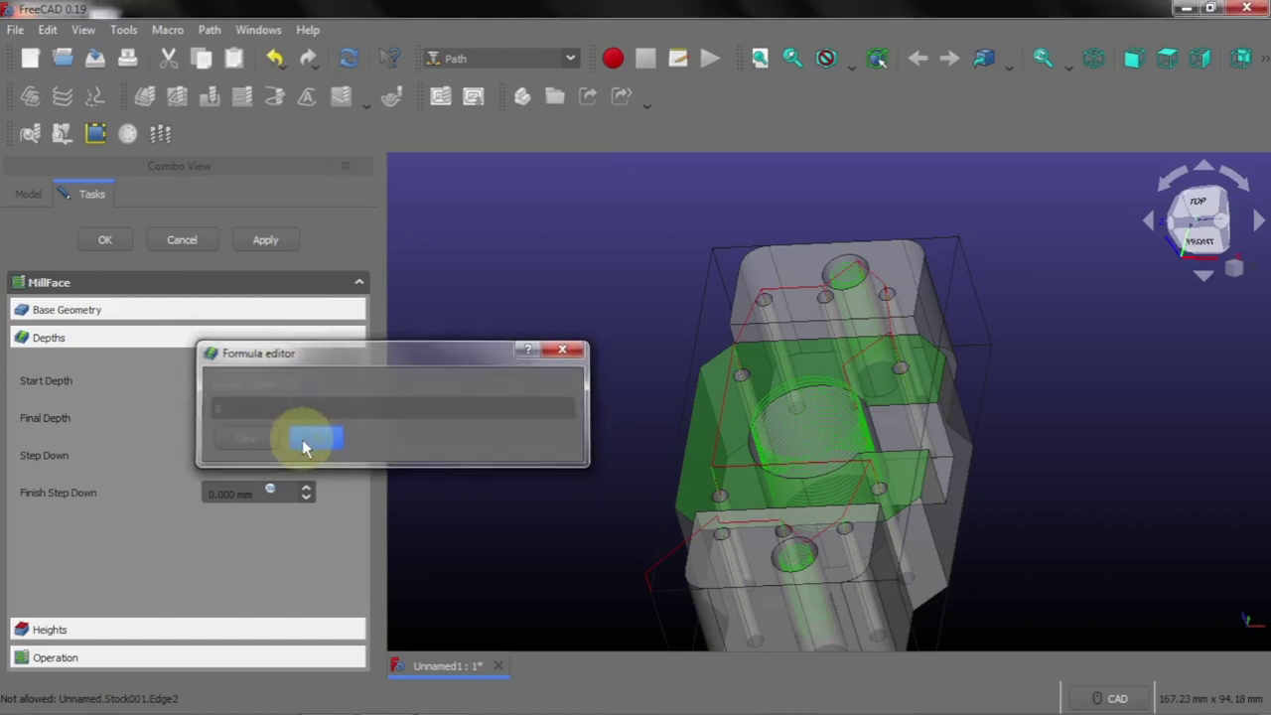
click(270, 415)
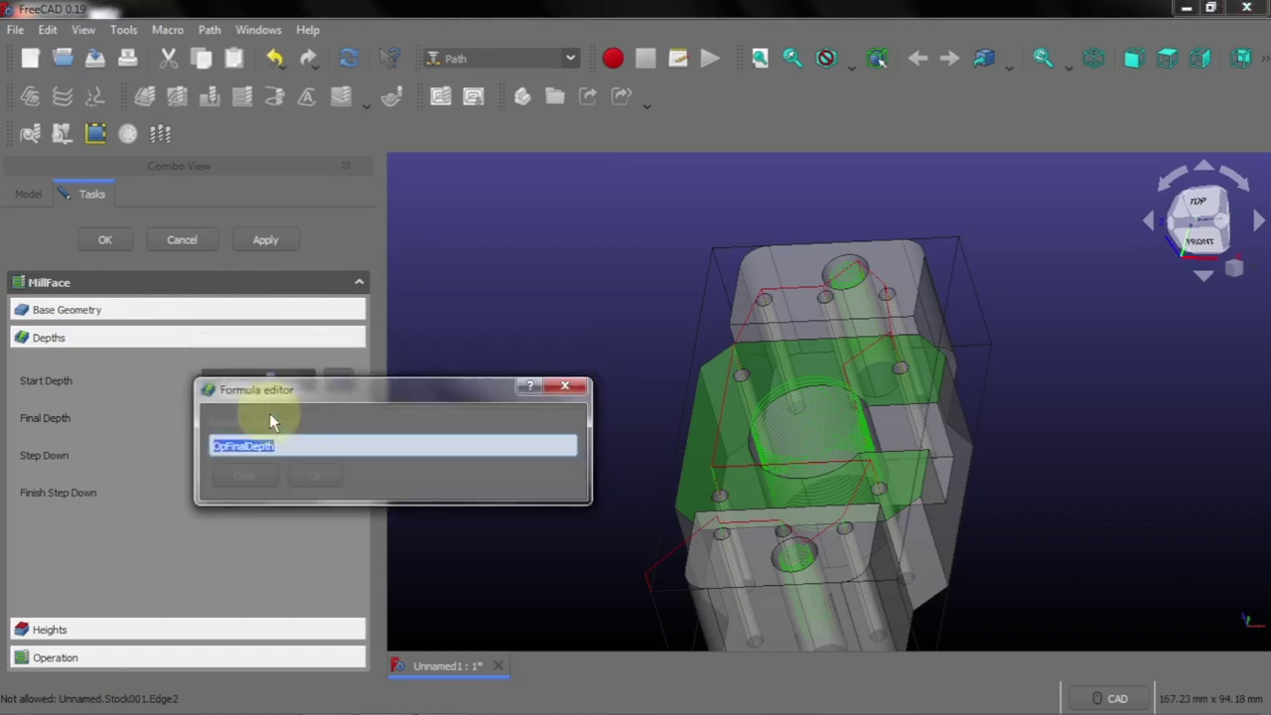
text(-)
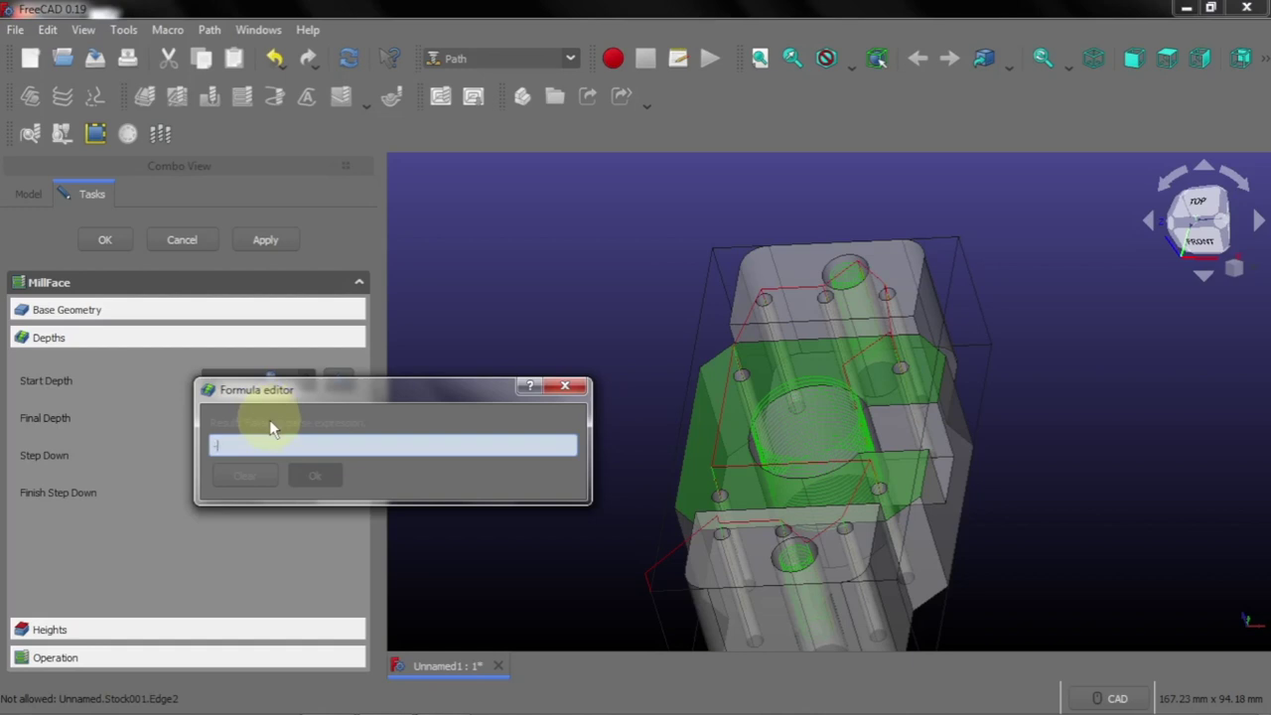
text(5)
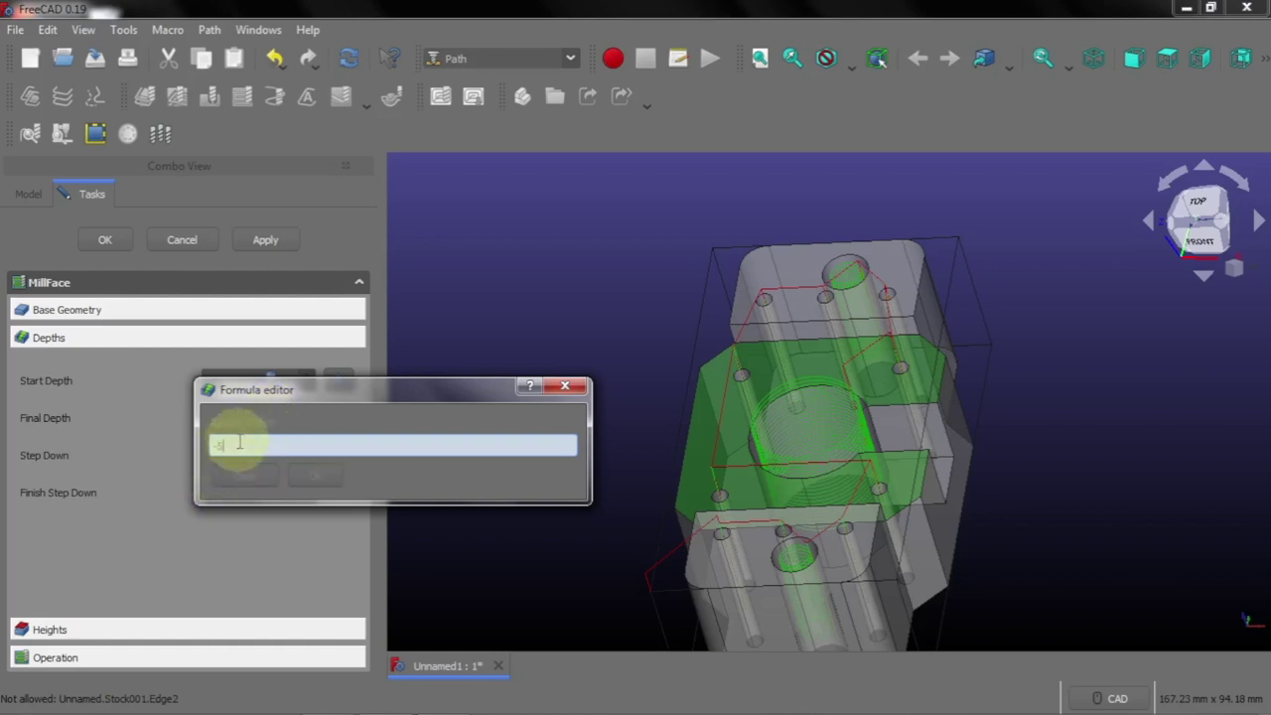
click(305, 471)
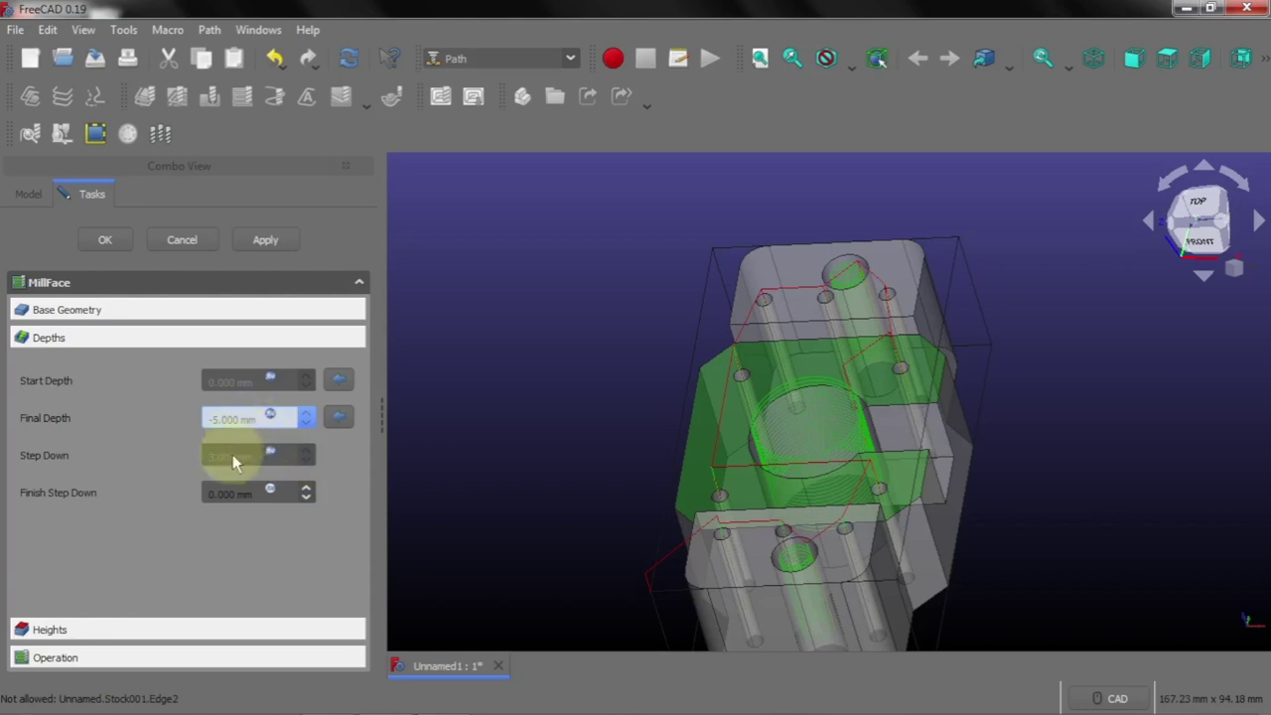
click(274, 454)
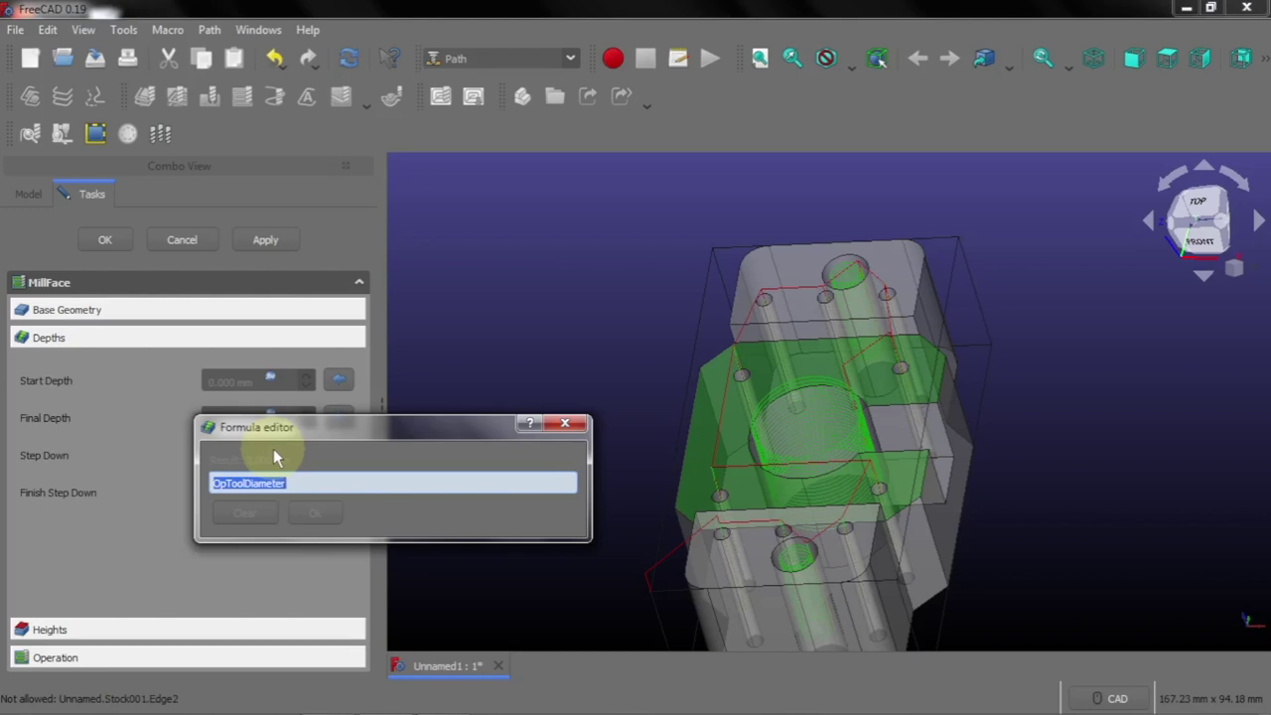
key(BackSpace)
click(301, 512)
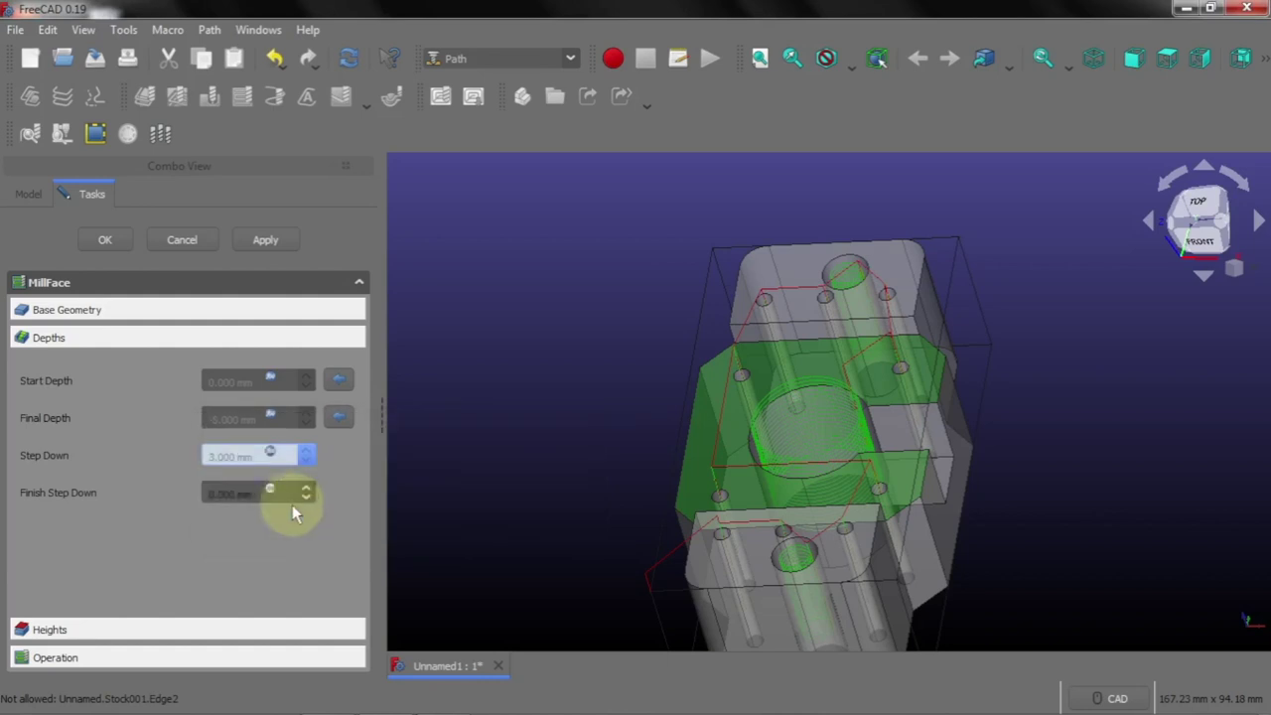
Select the Finish Step Down value for editing, then reveal the Heights settings
click(235, 420)
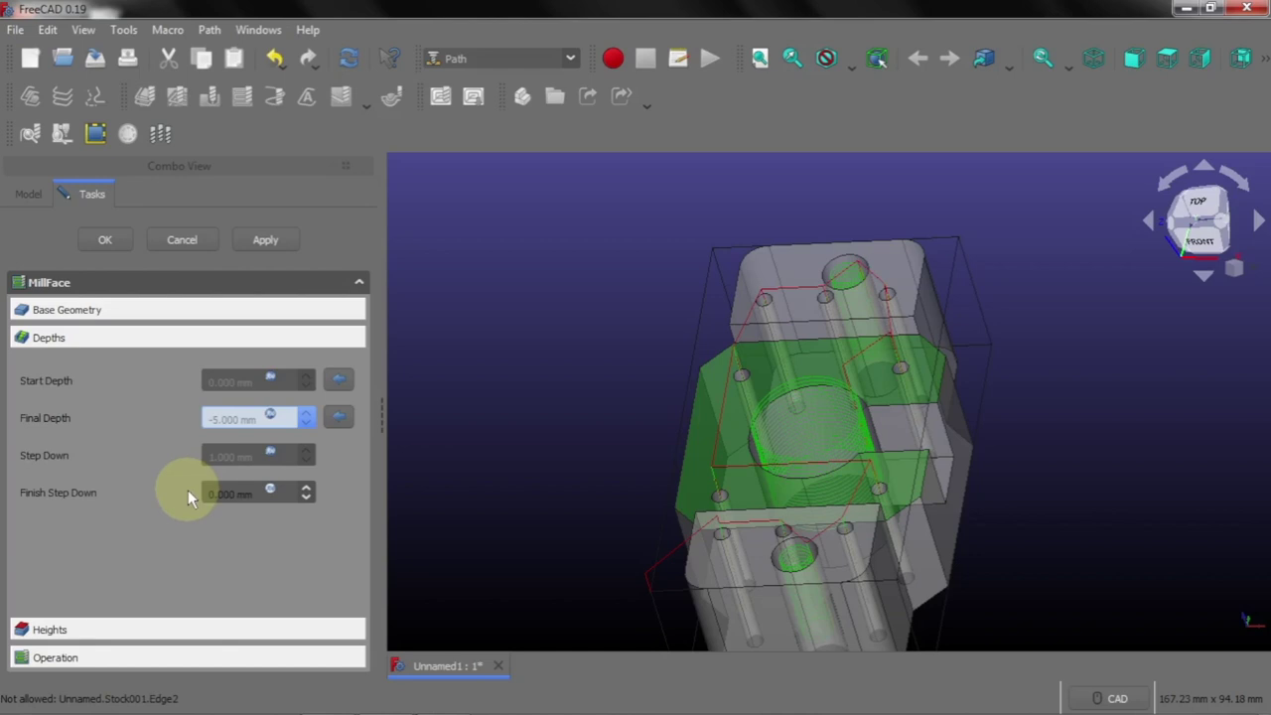
double_click(225, 493)
click(225, 487)
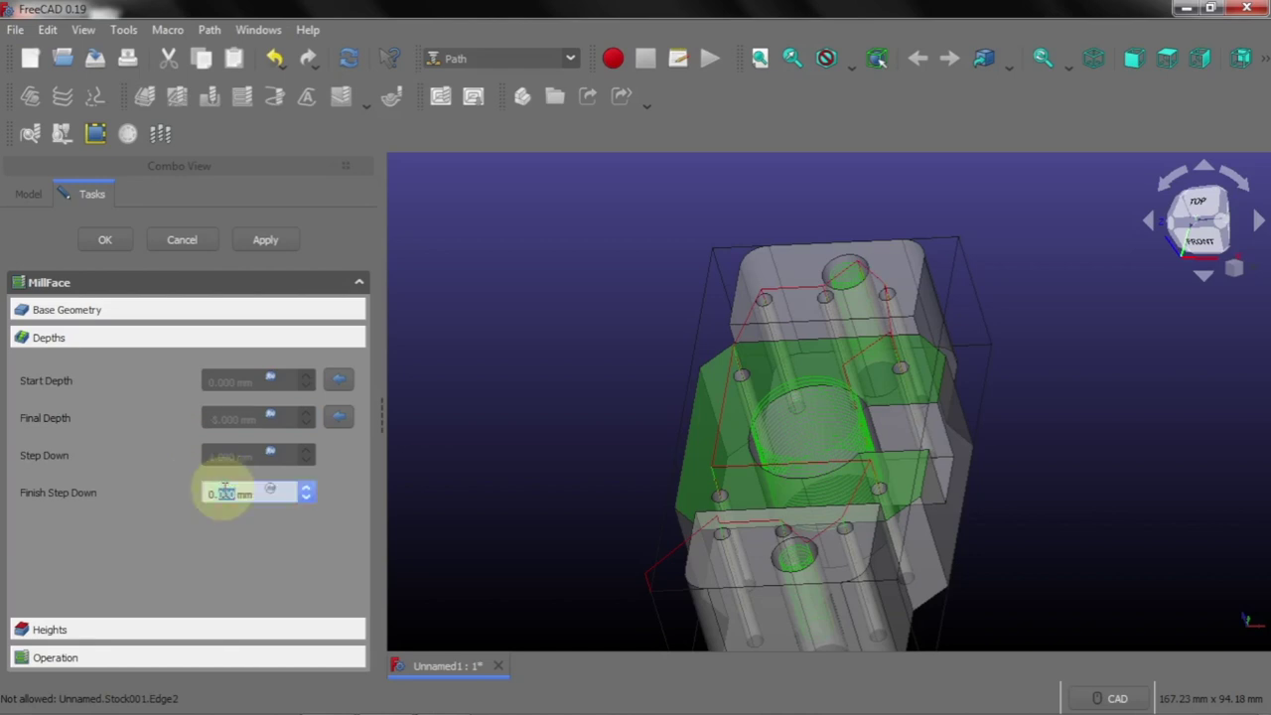
double_click(230, 489)
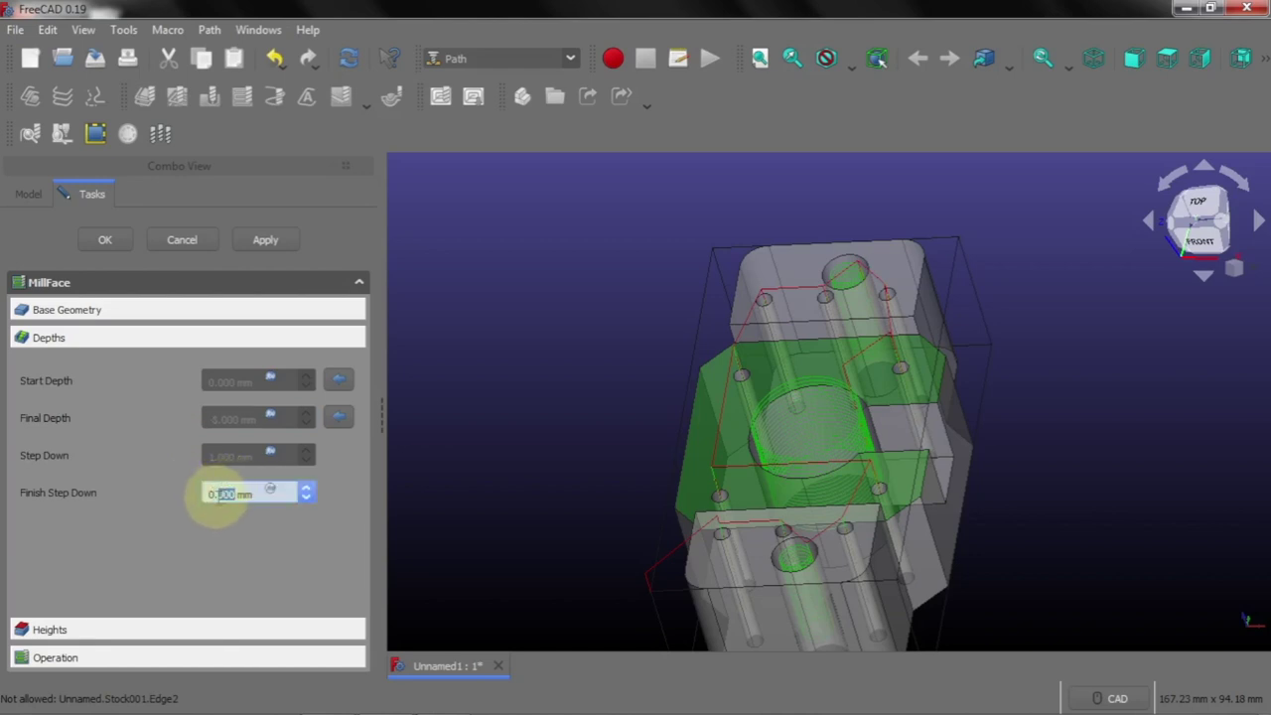
click(83, 630)
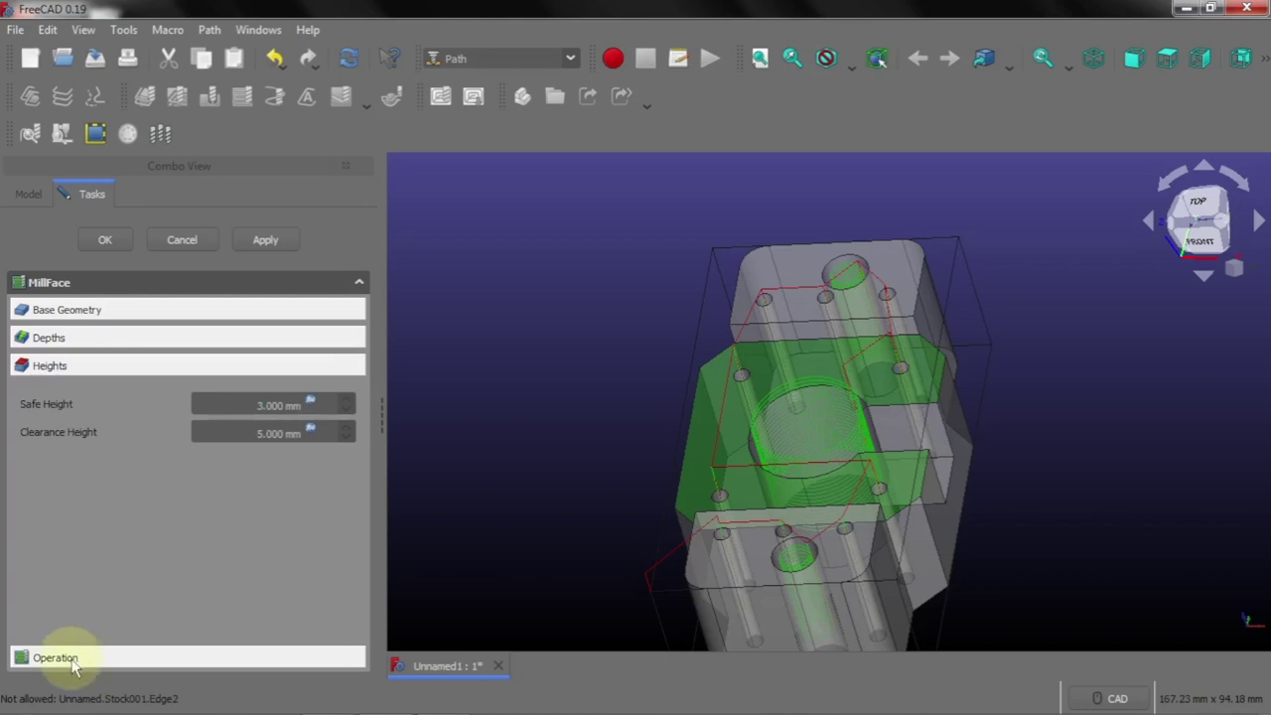
Recompute the MillFace toolpath with its current operation settings
click(71, 657)
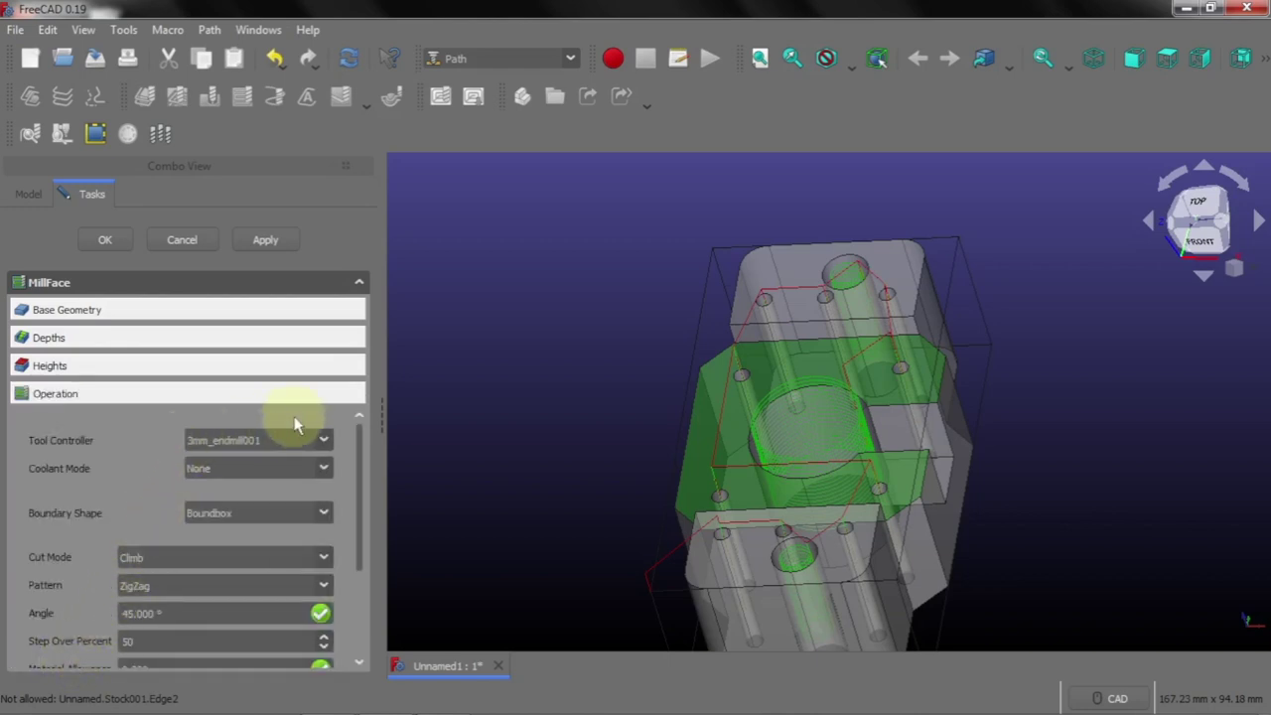
scroll(414, 387, down, 2)
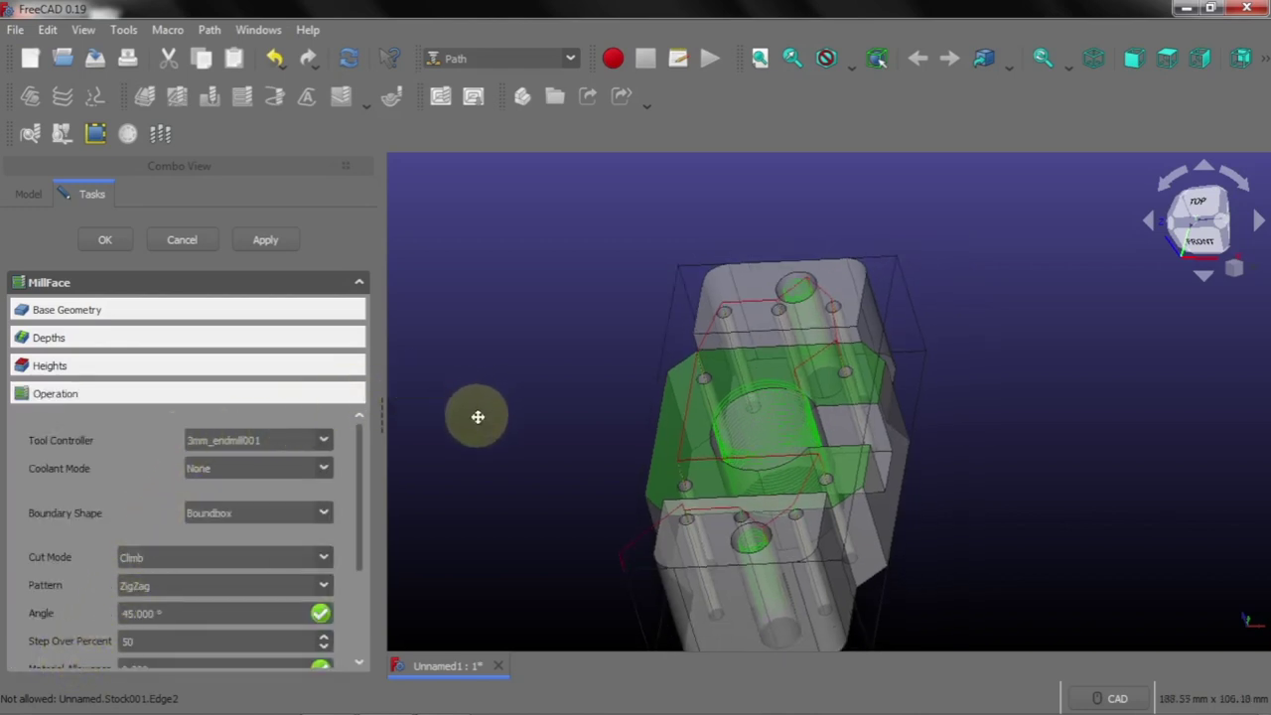
middle_drag(478, 417, 496, 423)
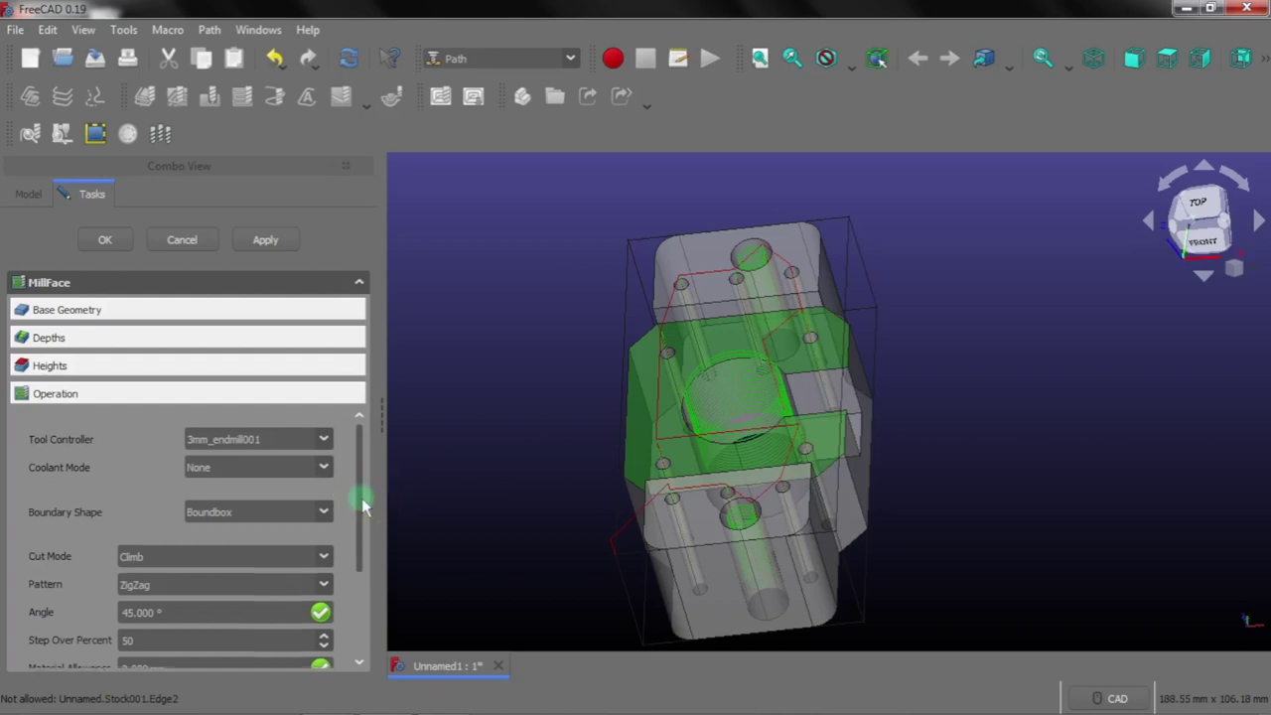
drag(361, 496, 358, 553)
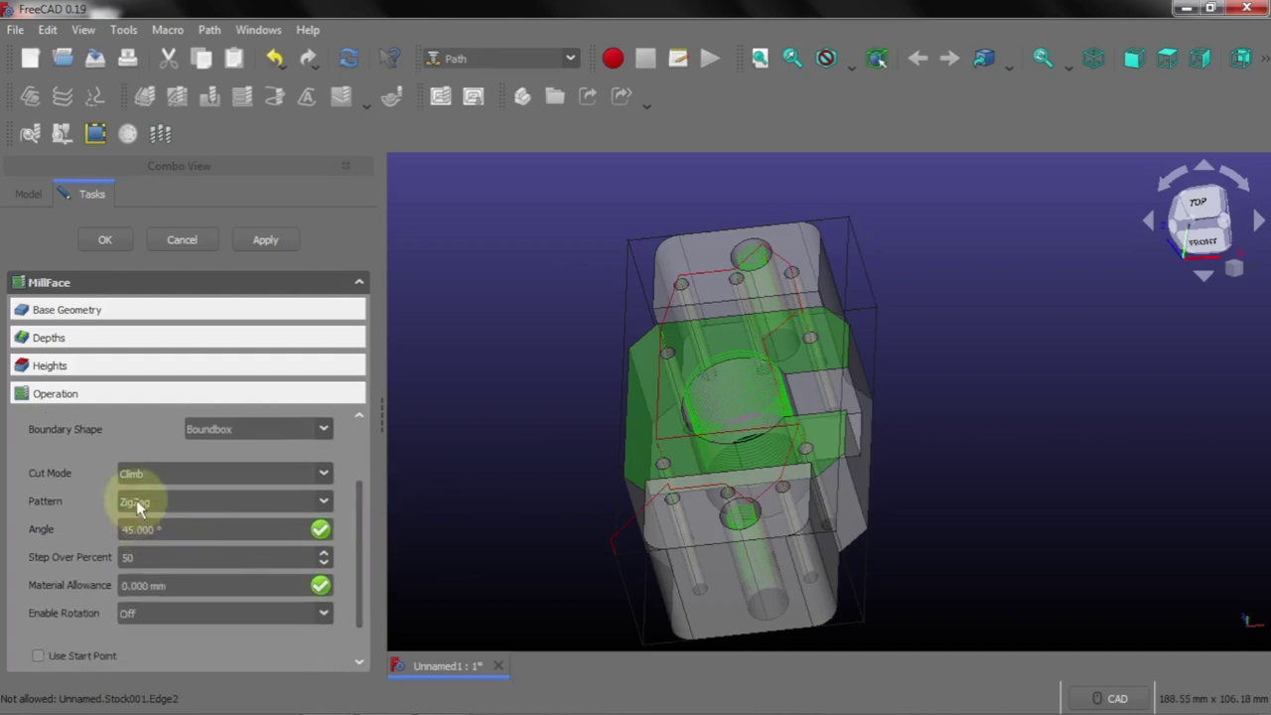
click(266, 246)
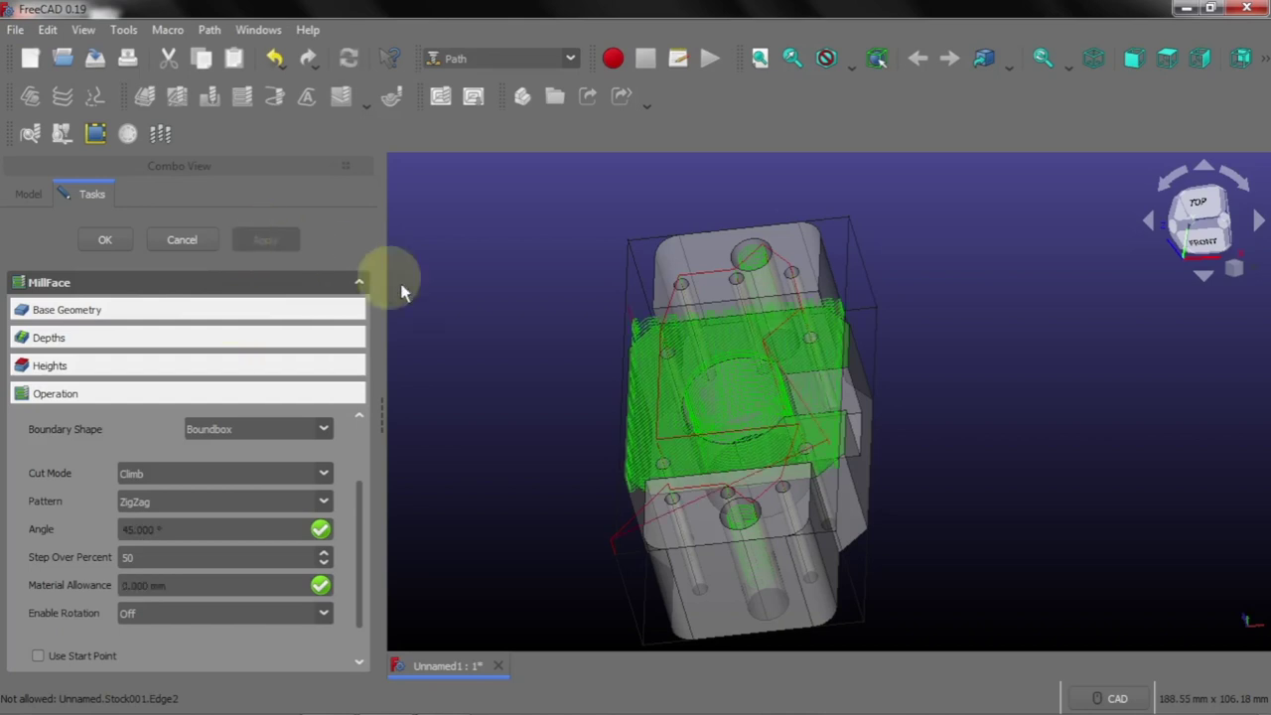
View the 45° ZigZag facing toolpath from an isometric angle, zoomed in
mouse_move(490, 361)
middle_down()
mouse_move(515, 366)
mouse_move(505, 360)
middle_up()
scroll(732, 351, up, 2)
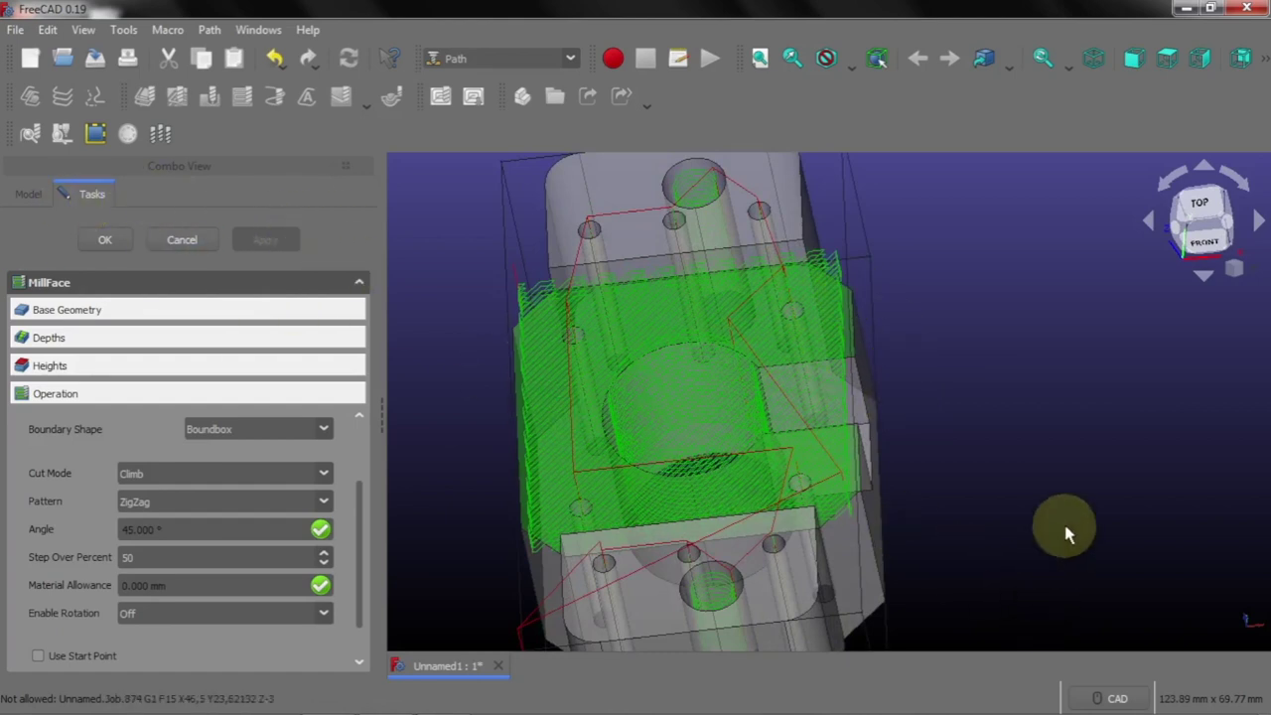
scroll(1072, 544, down, 2)
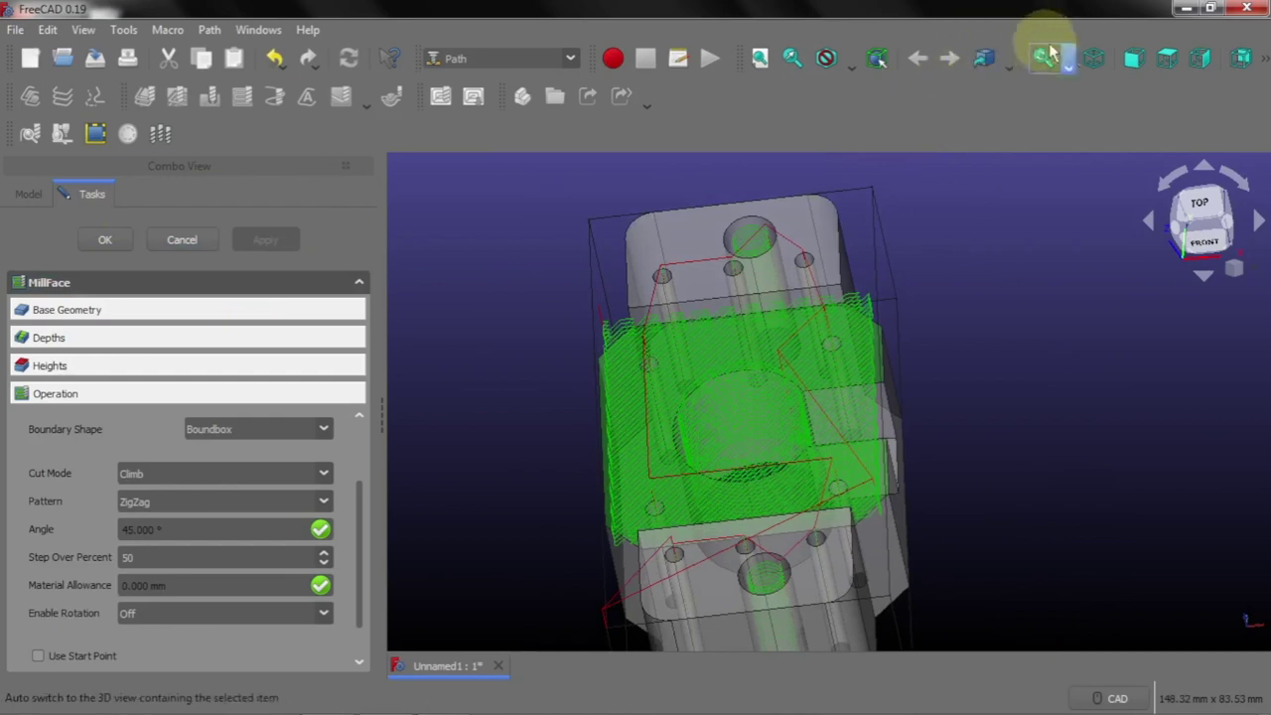
click(1093, 62)
scroll(781, 317, down, 2)
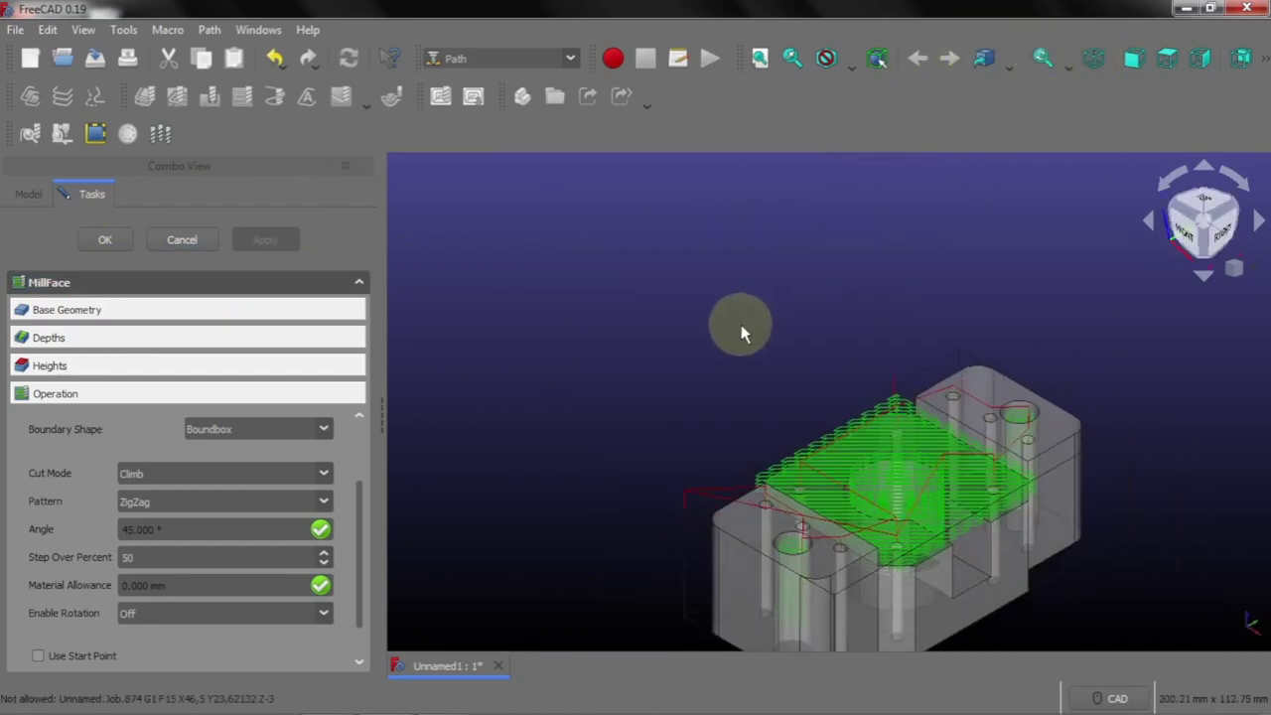
scroll(884, 571, up, 3)
scroll(889, 555, up, 3)
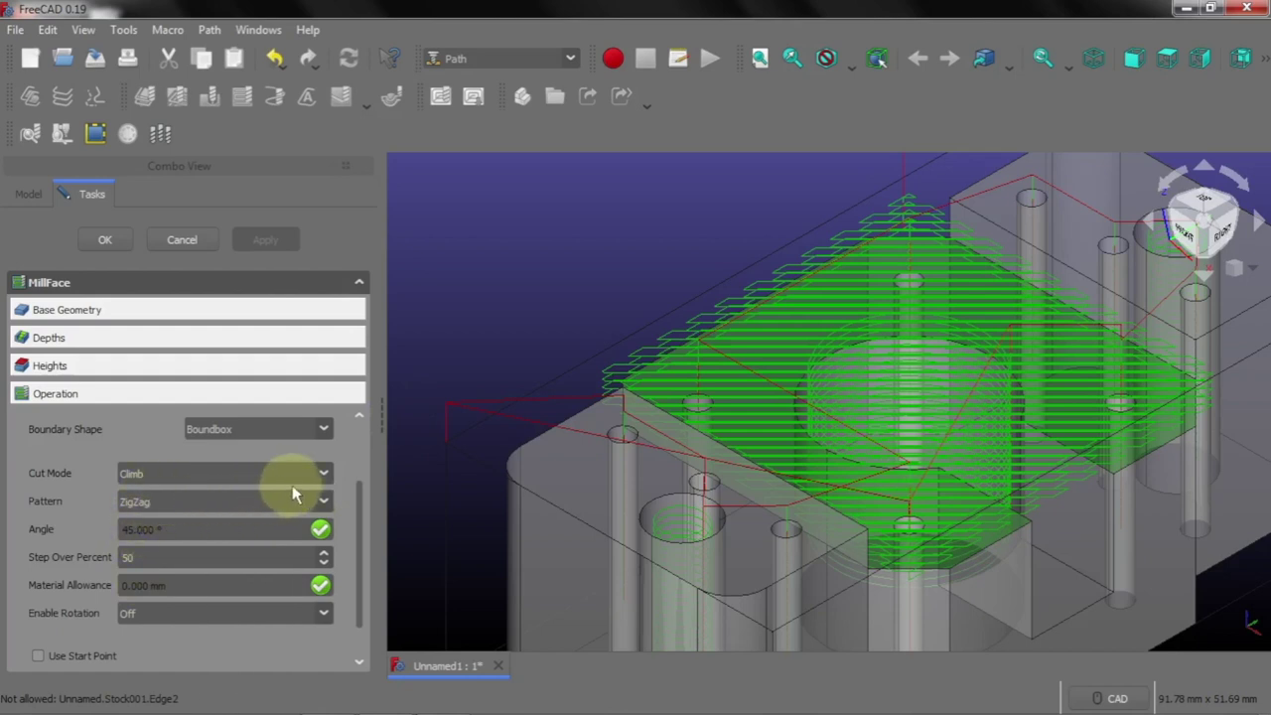
click(326, 502)
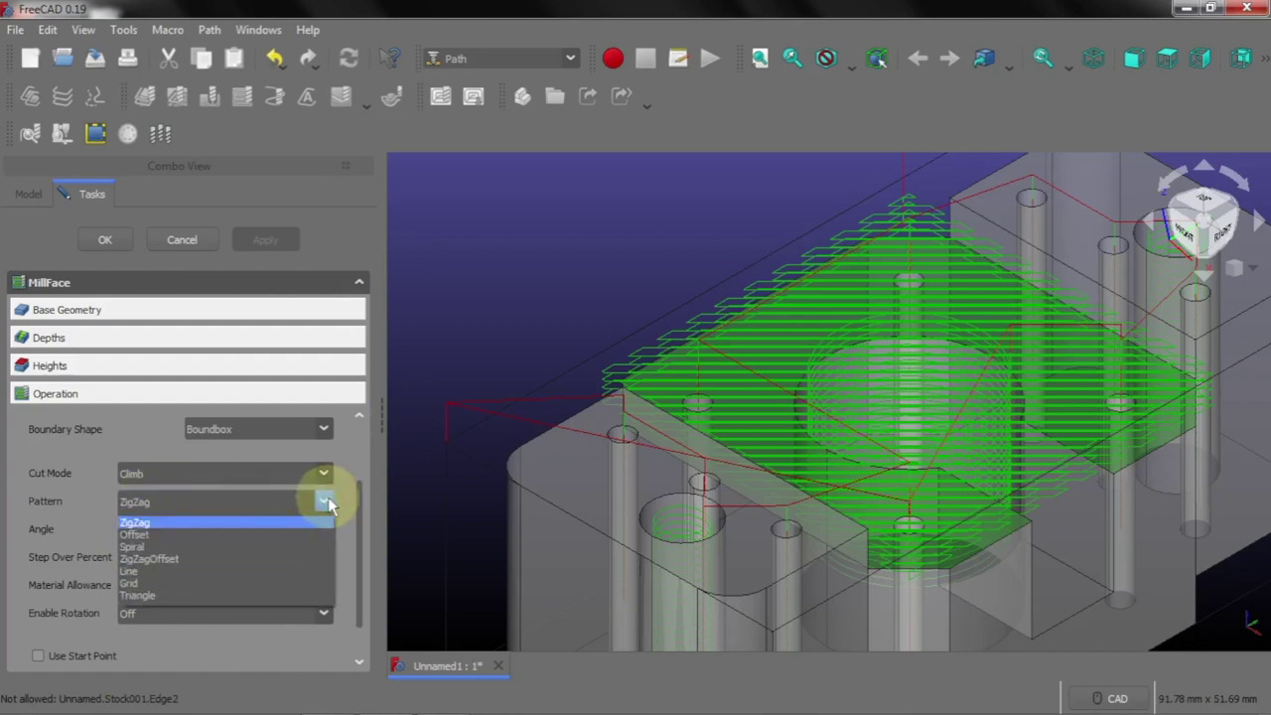
Change the MillFace pattern to Offset and recompute the toolpath
click(182, 536)
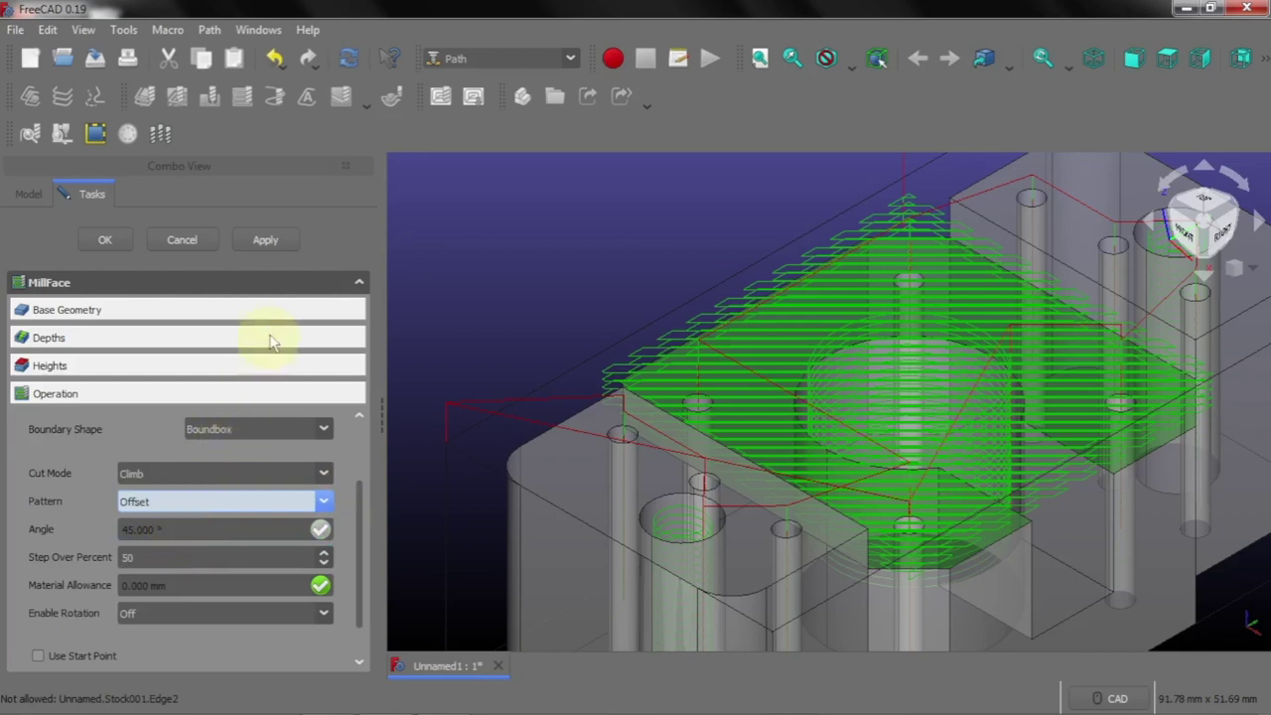
click(268, 246)
click(269, 248)
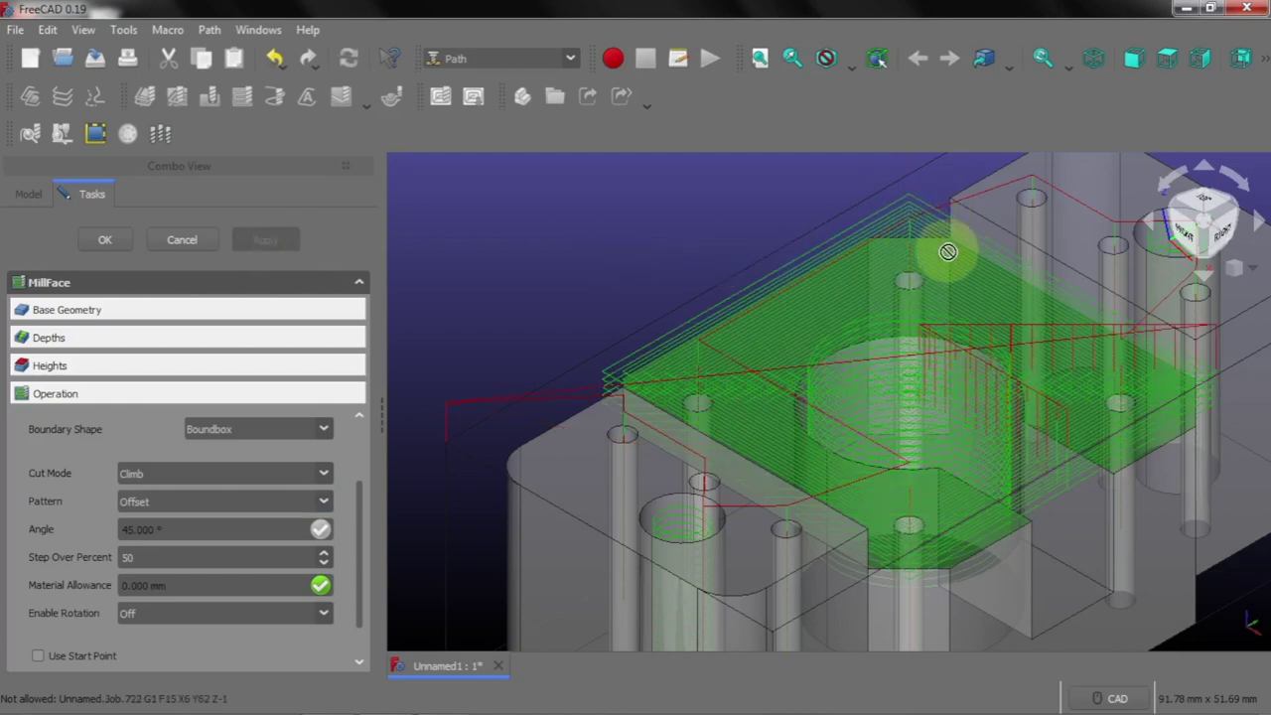
View the concentric Offset passes from the Top view, zoomed in on the plate
mouse_move(753, 356)
middle_down()
mouse_move(653, 256)
mouse_move(894, 139)
middle_up()
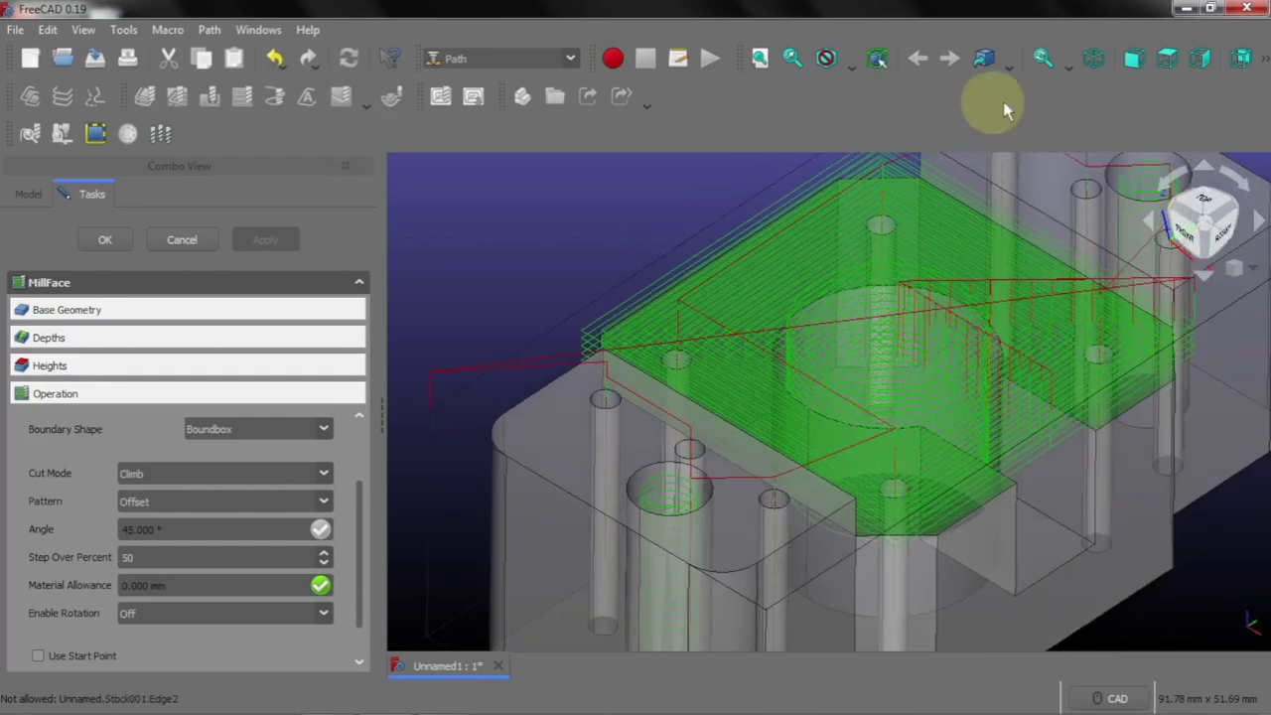
click(1170, 59)
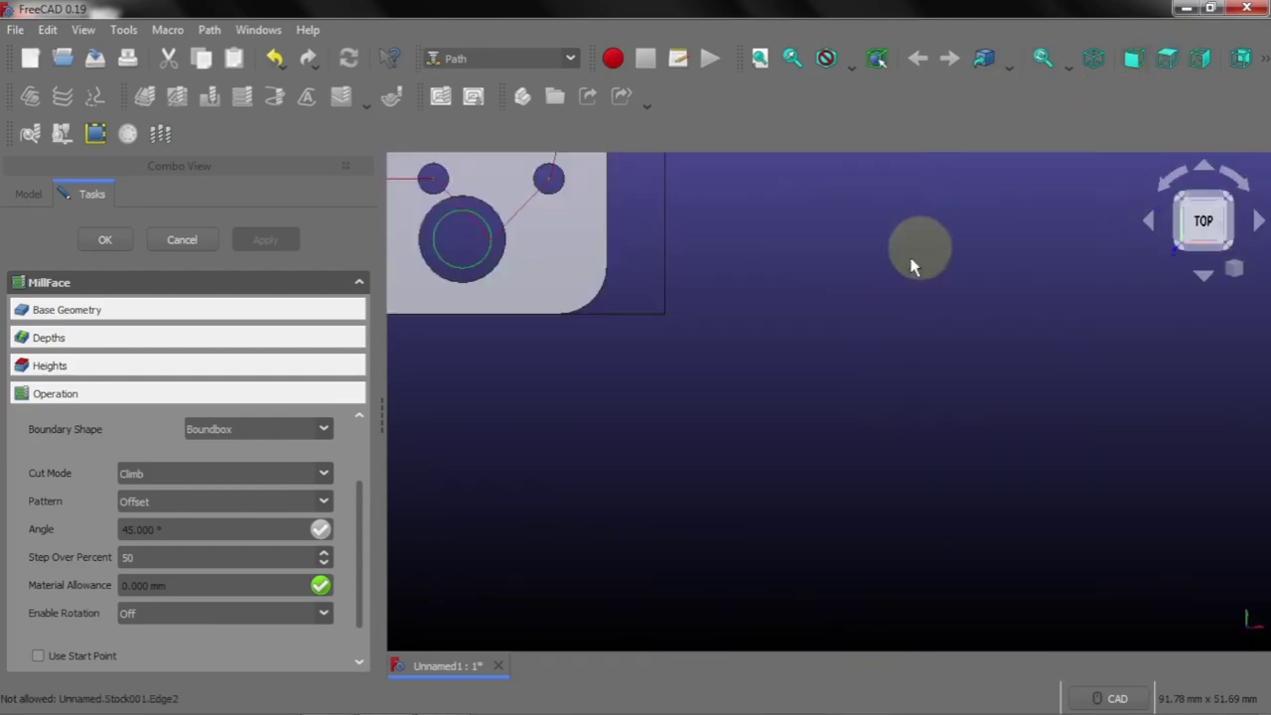
scroll(1013, 425, down, 3)
scroll(987, 510, down, 3)
scroll(765, 392, down, 1)
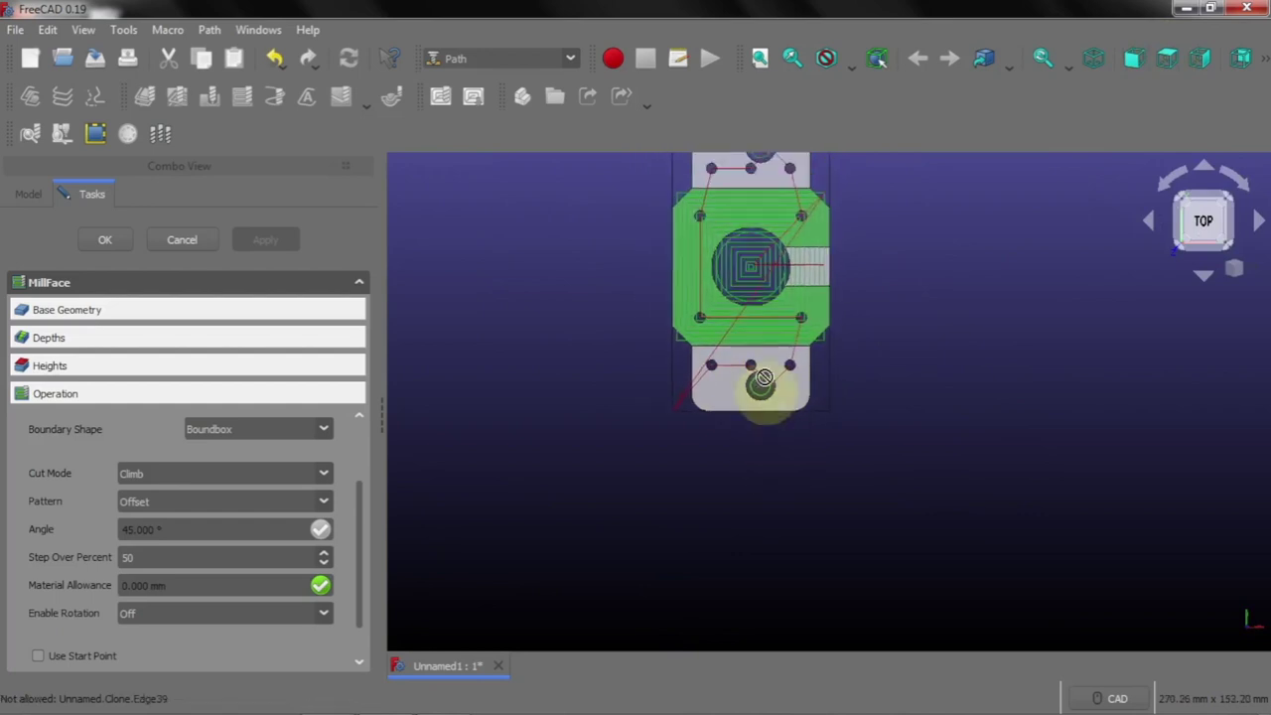
scroll(746, 203, up, 3)
scroll(750, 206, up, 2)
scroll(750, 205, up, 1)
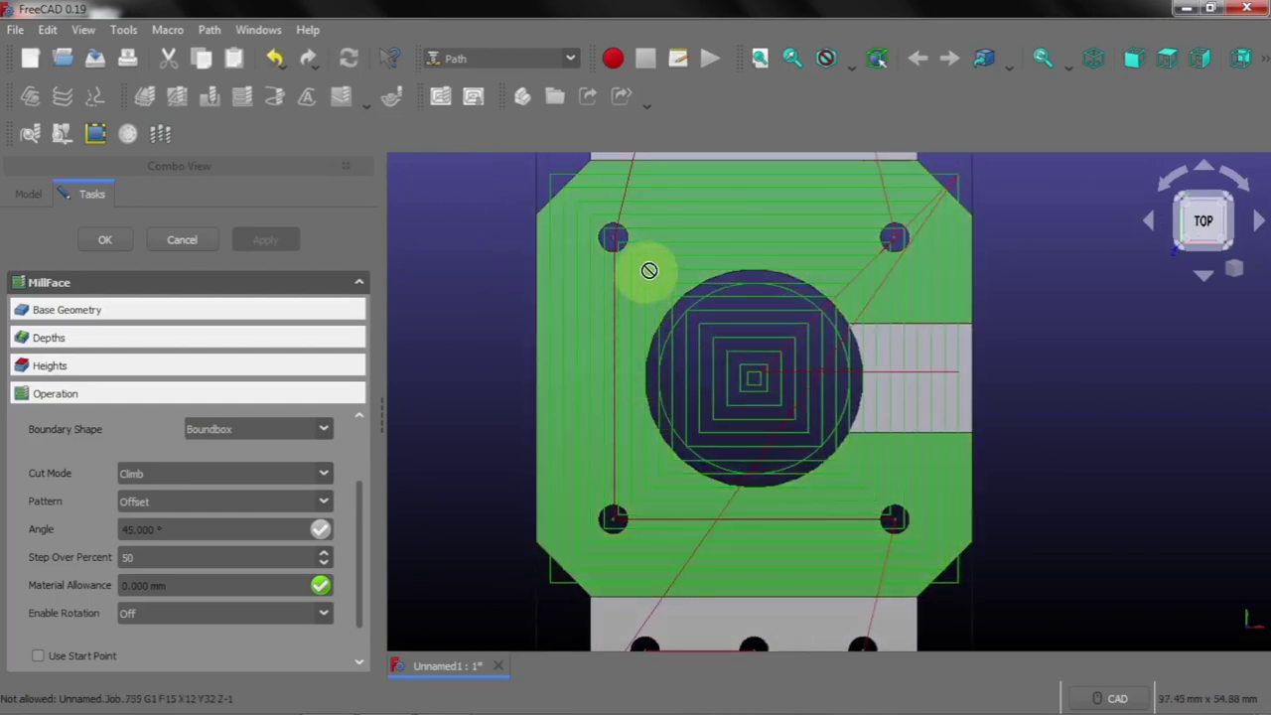
click(491, 313)
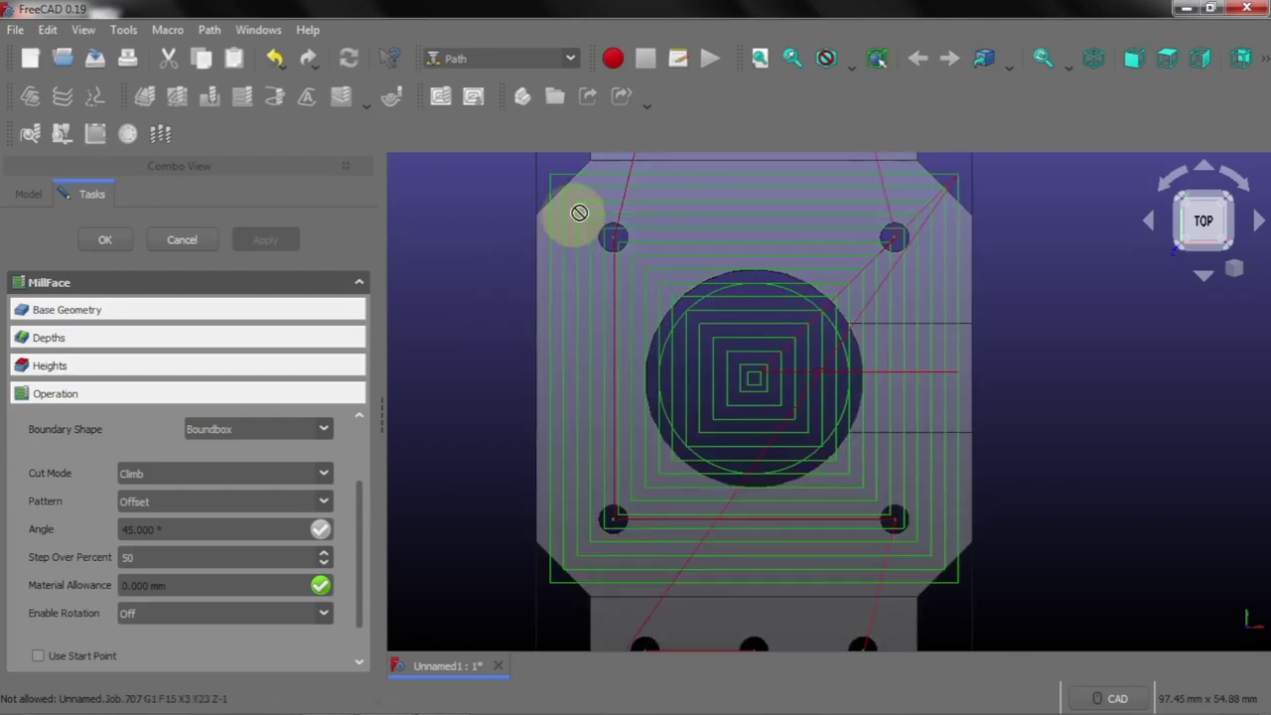
scroll(662, 335, down, 1)
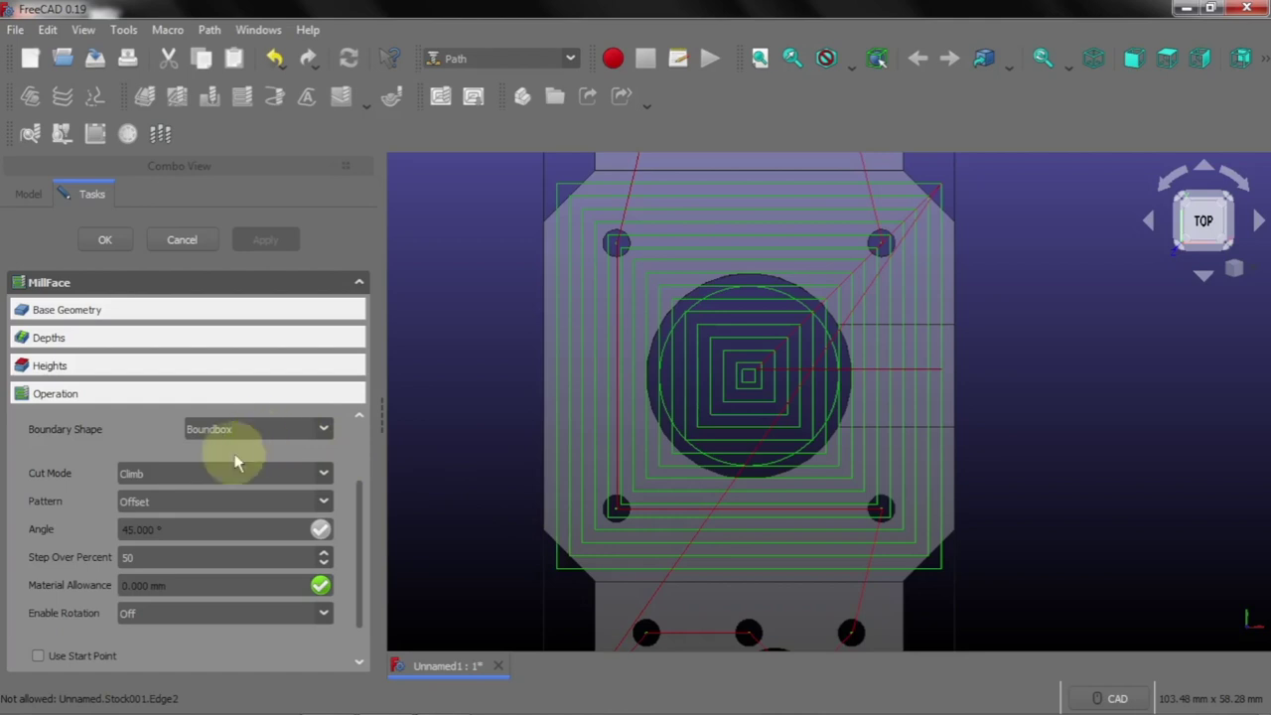
click(180, 503)
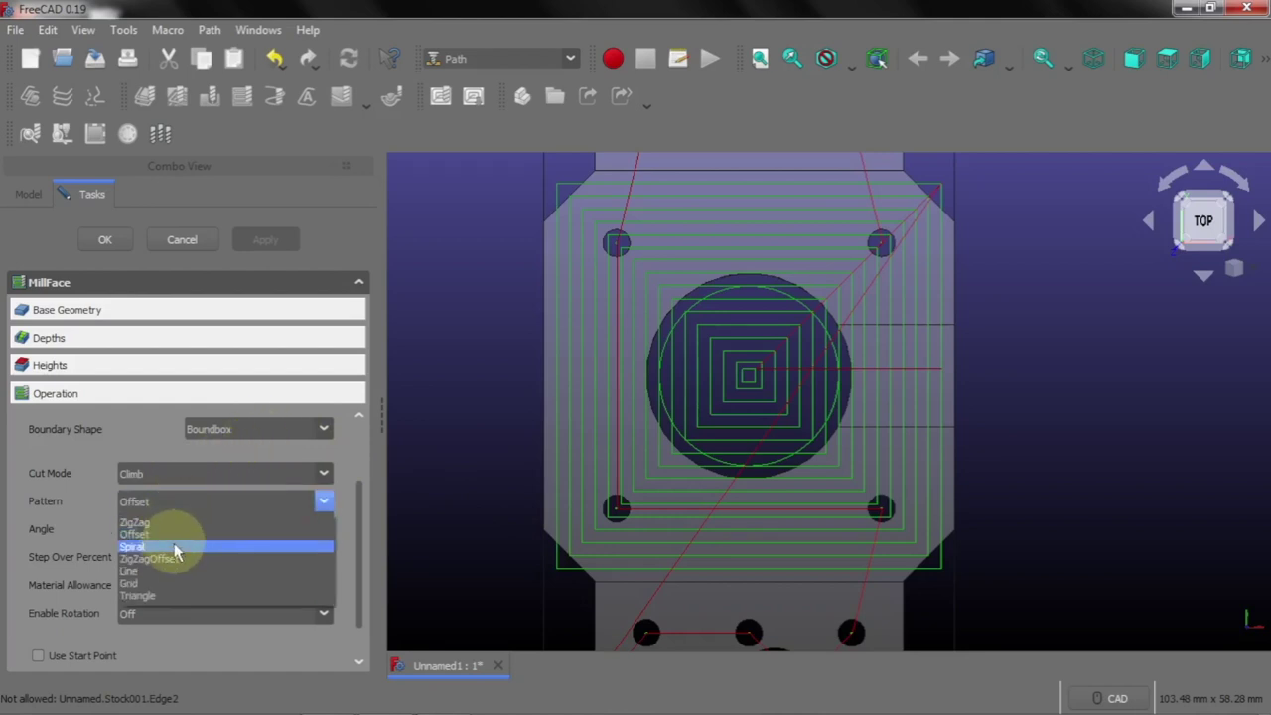
Preview the MillFace toolpath with the Grid pattern, then switch to Line for 45° diagonal passes
key(Escape)
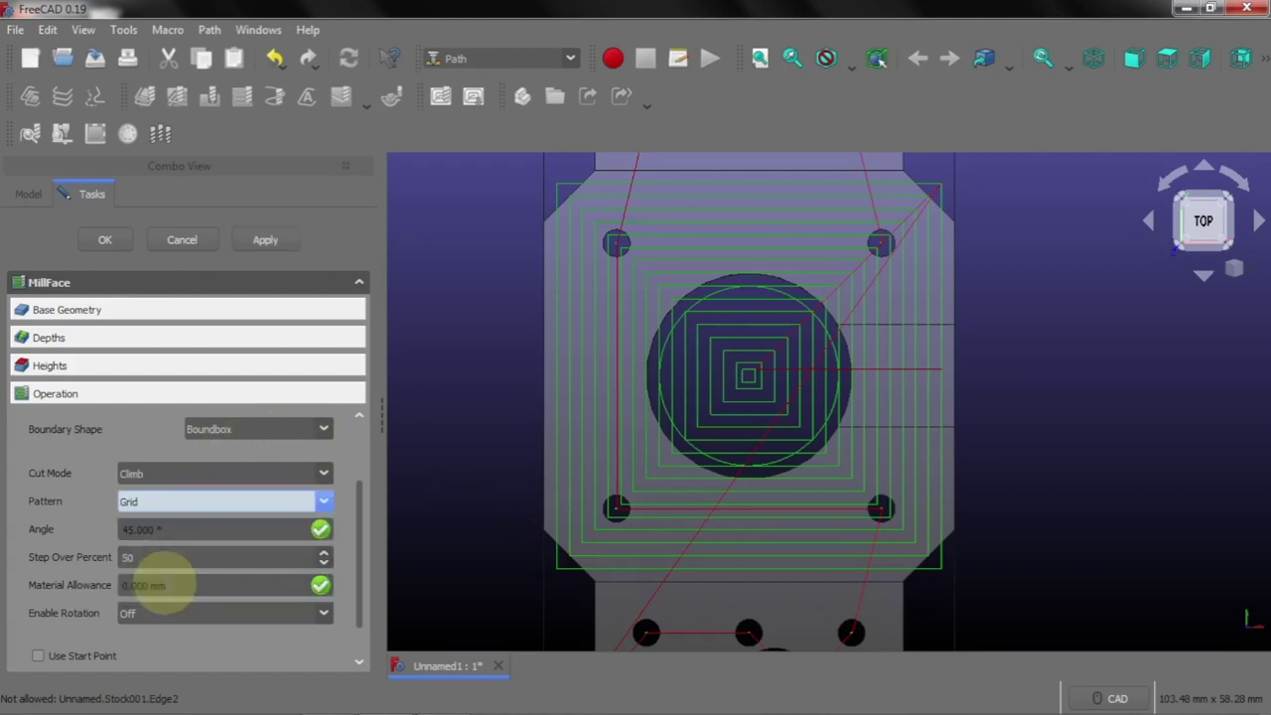
click(270, 242)
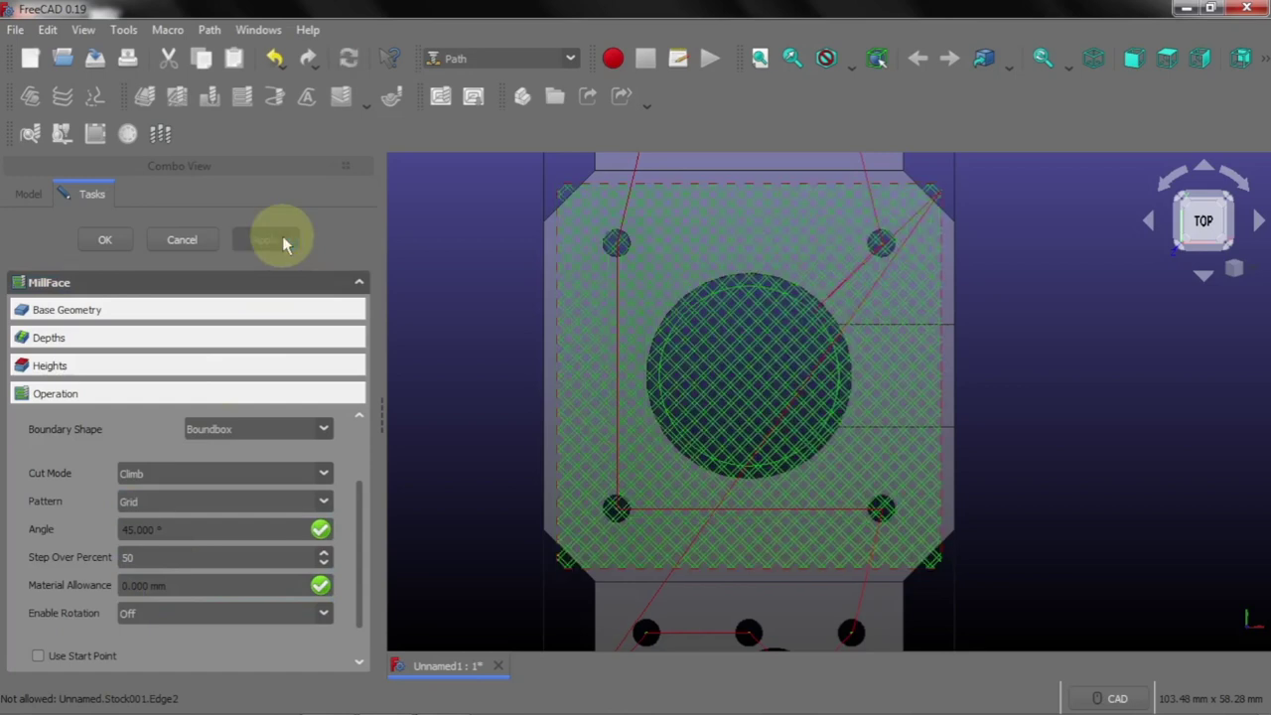
click(206, 500)
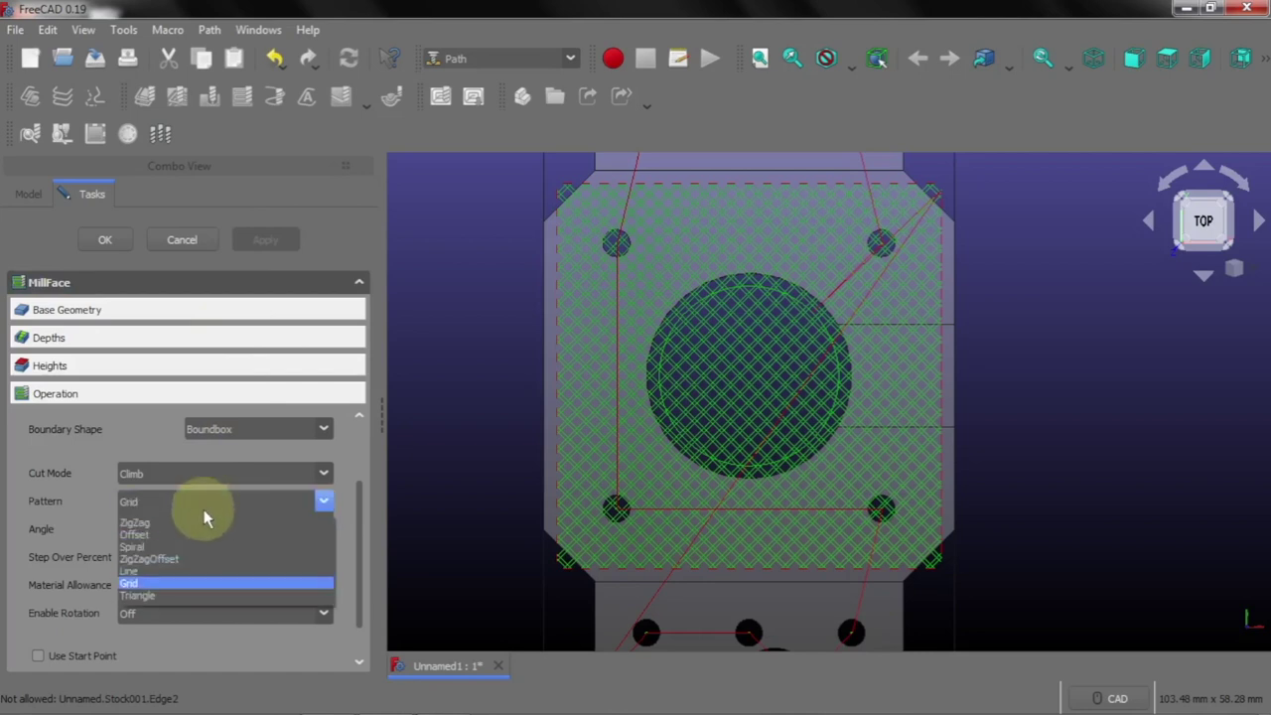
click(188, 571)
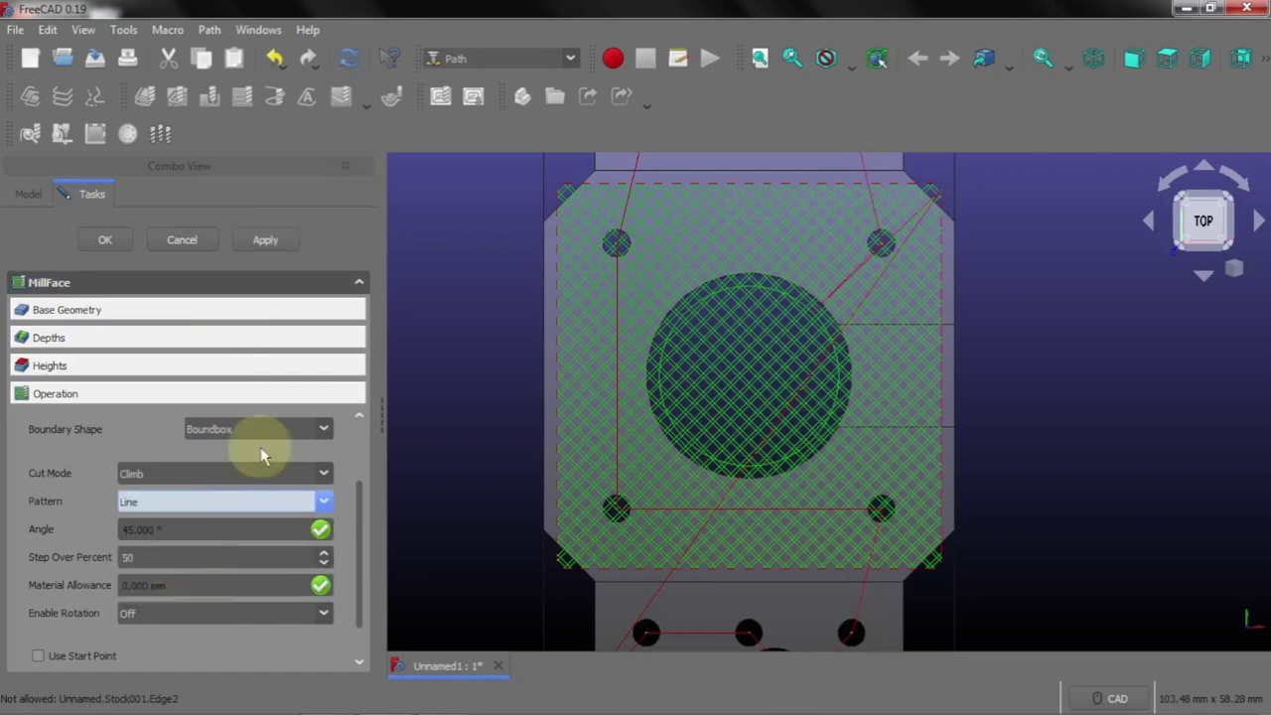
click(266, 241)
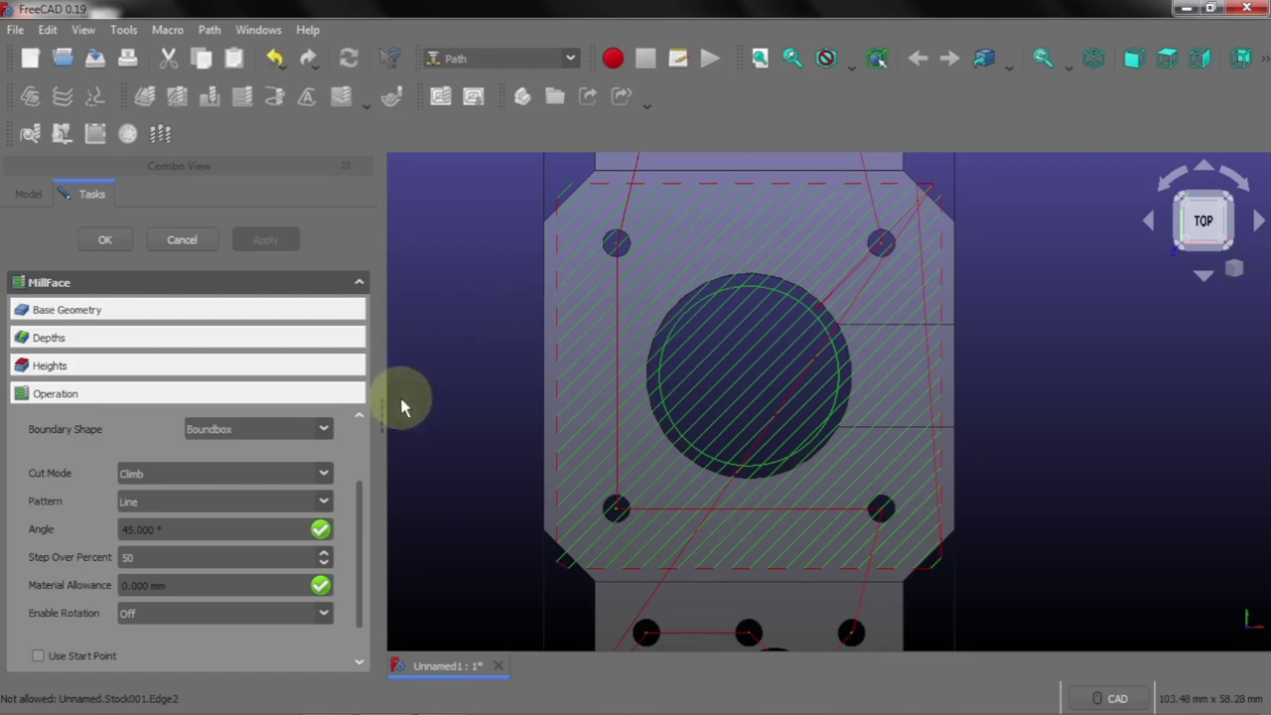
click(240, 503)
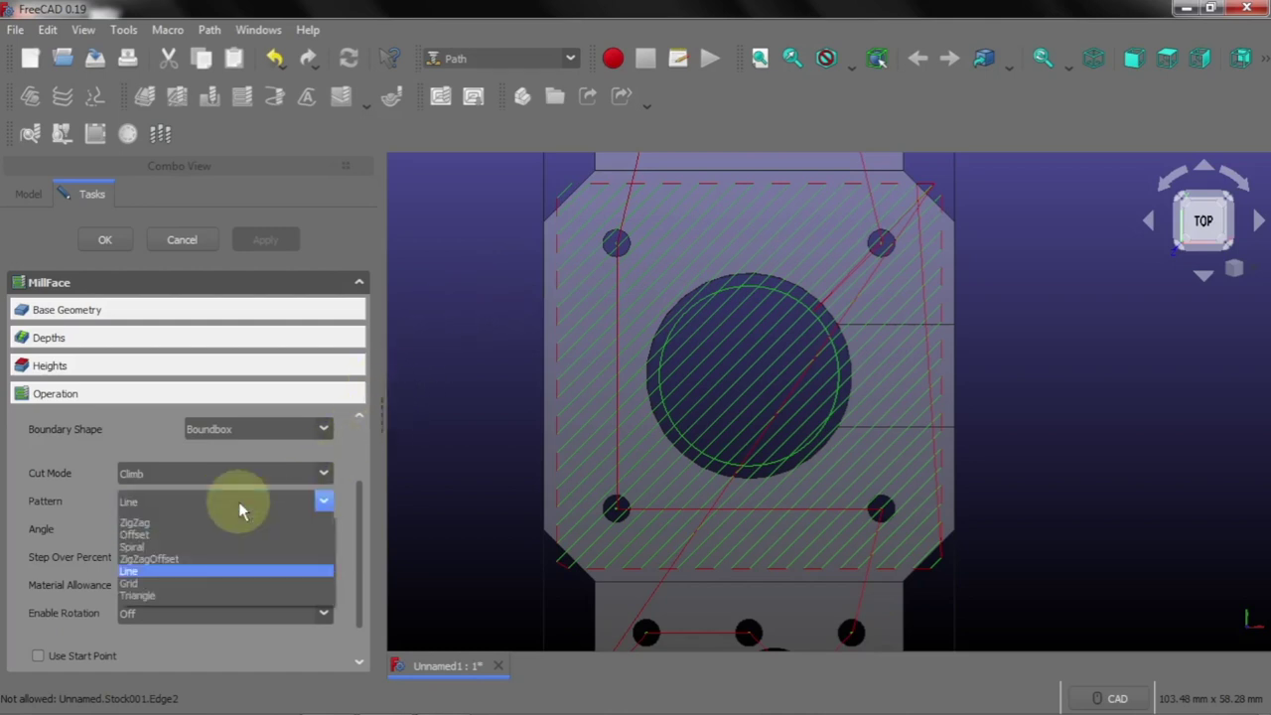
Set MillFace to ZigZagOffset at a 90° angle for vertical passes, and enter 80 percent step over
click(219, 559)
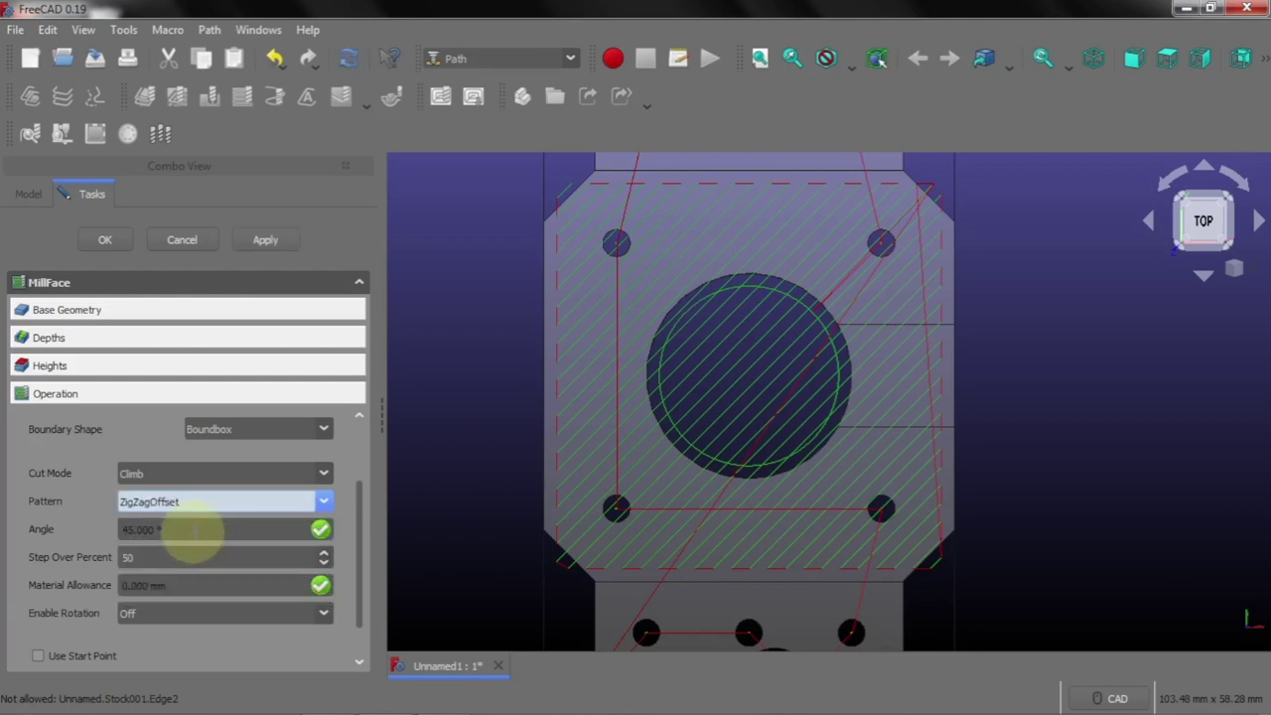
drag(193, 532, 96, 534)
text(90)
click(163, 557)
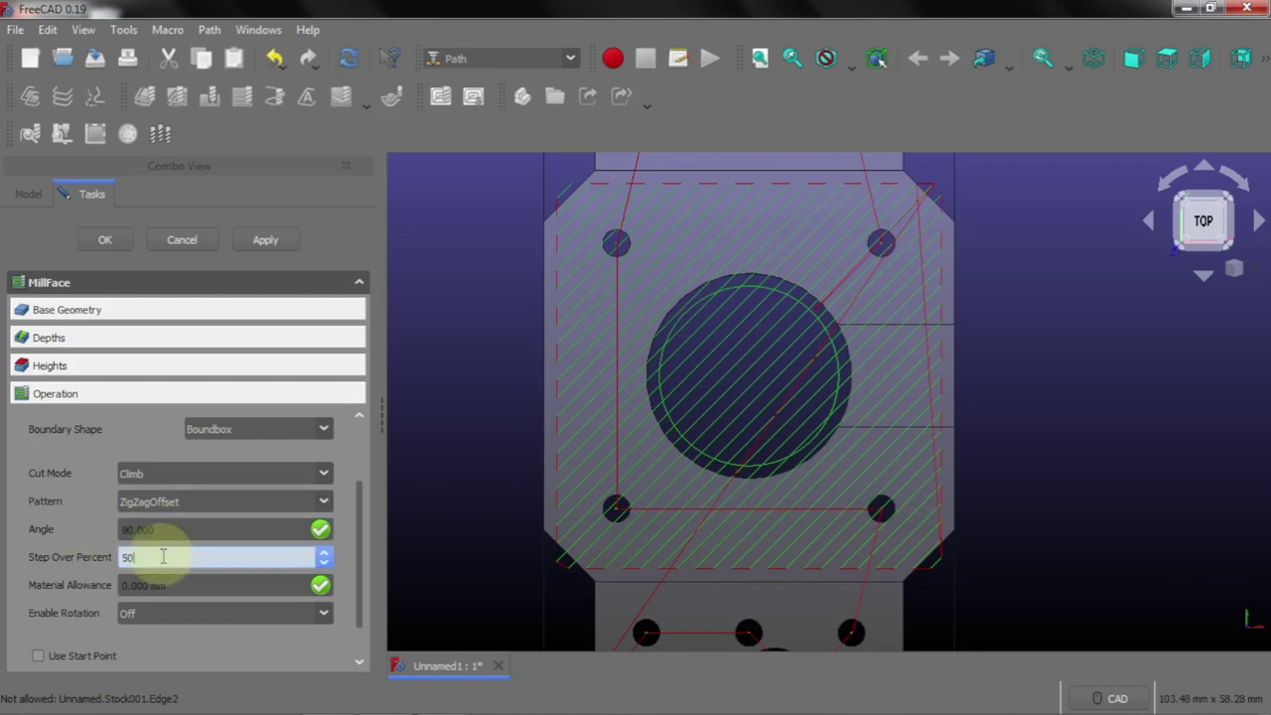
click(292, 238)
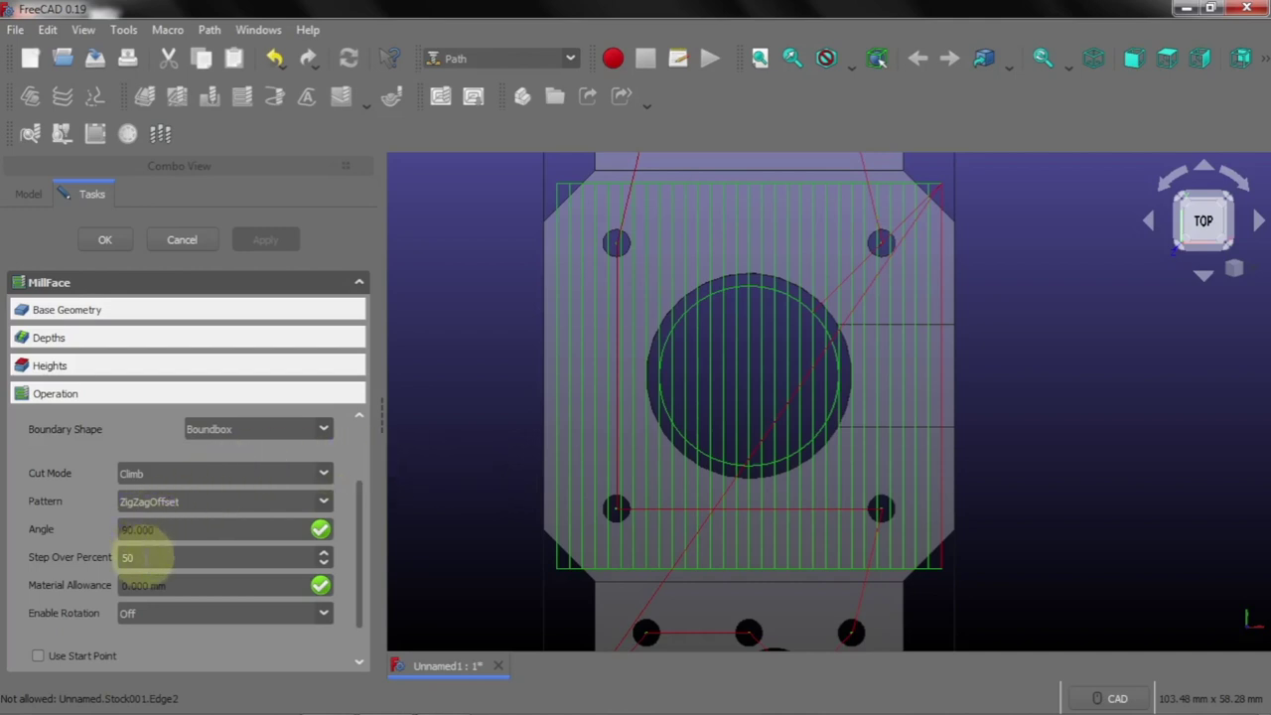
double_click(121, 558)
text(80)
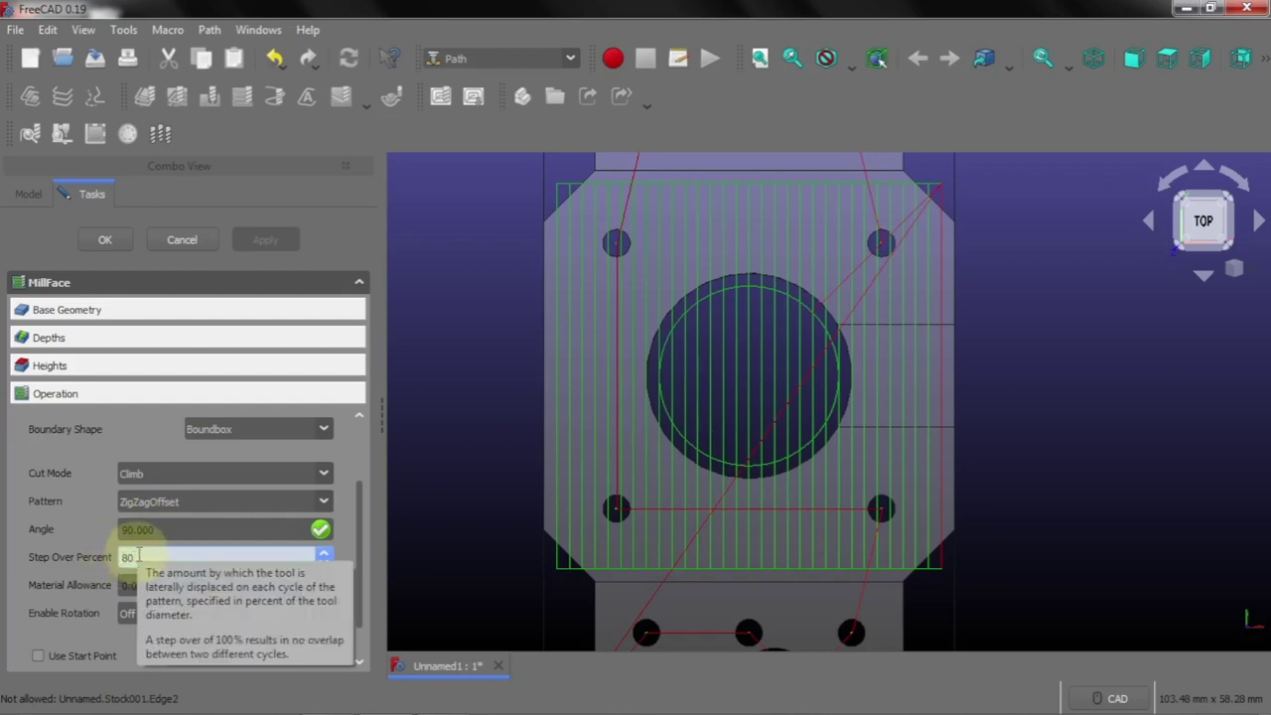
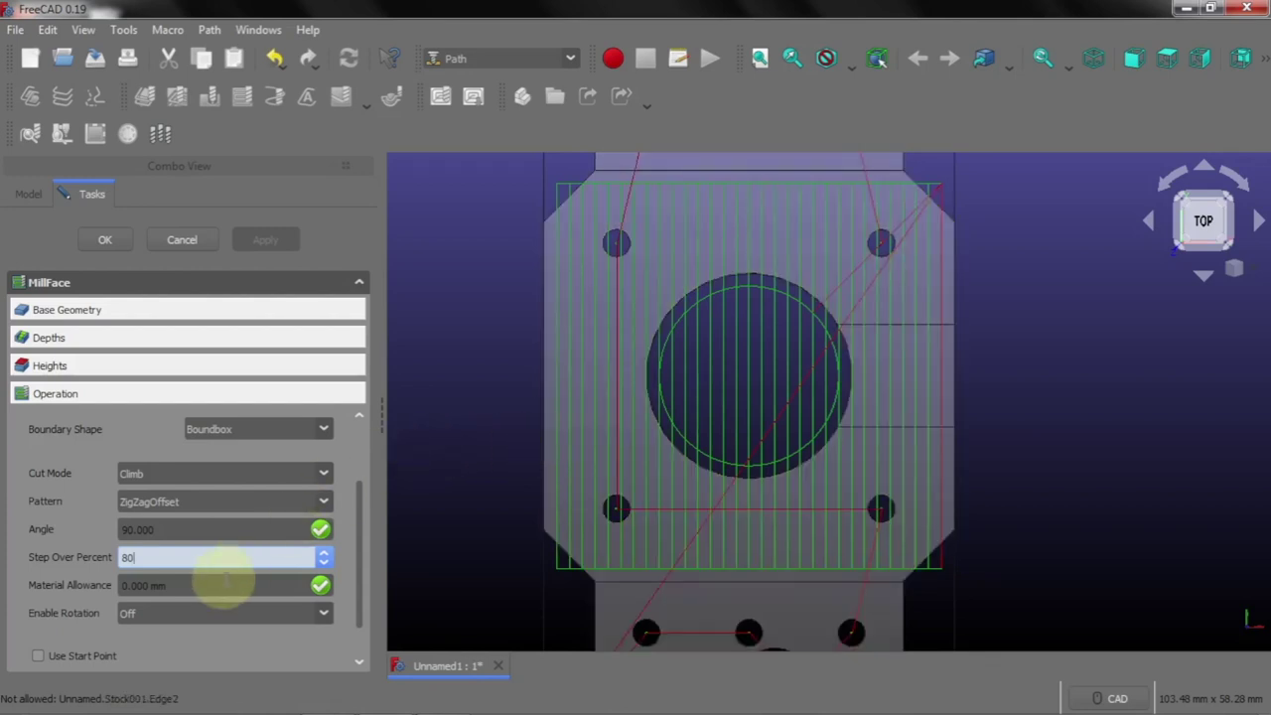
Apply the 80% step-over to MillFace, close its panel, and switch to isometric view
click(274, 239)
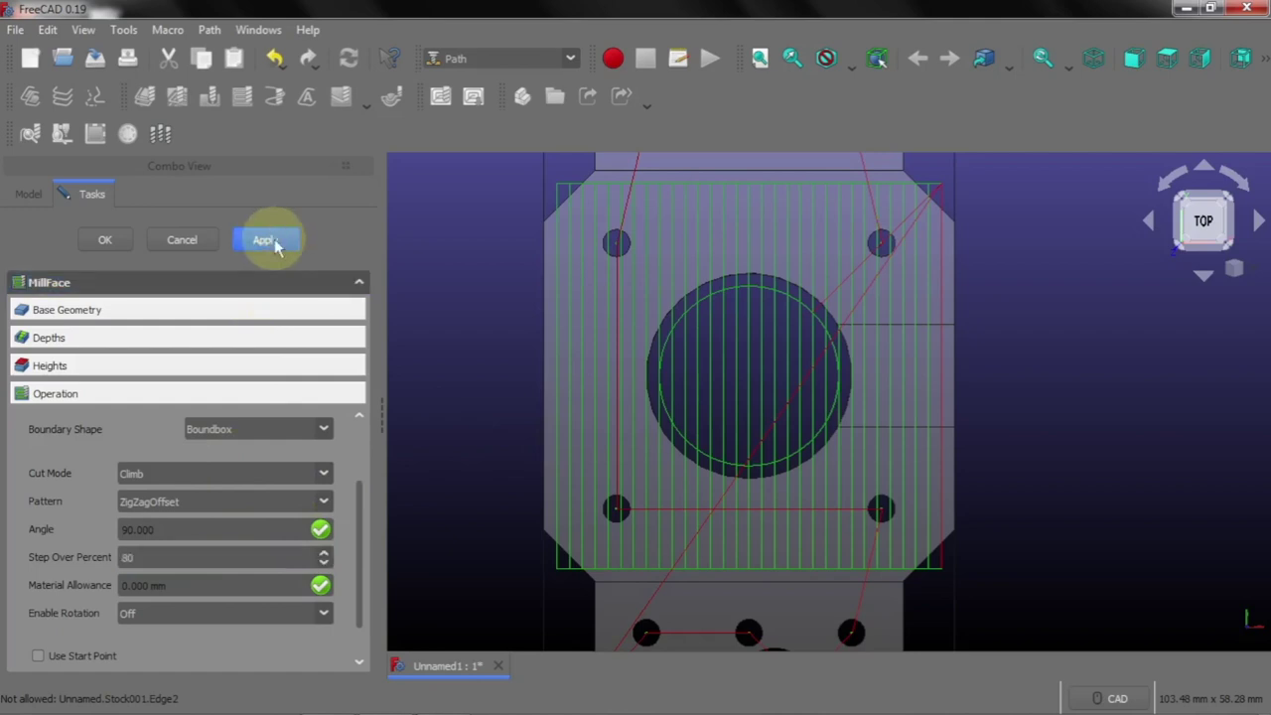
click(100, 245)
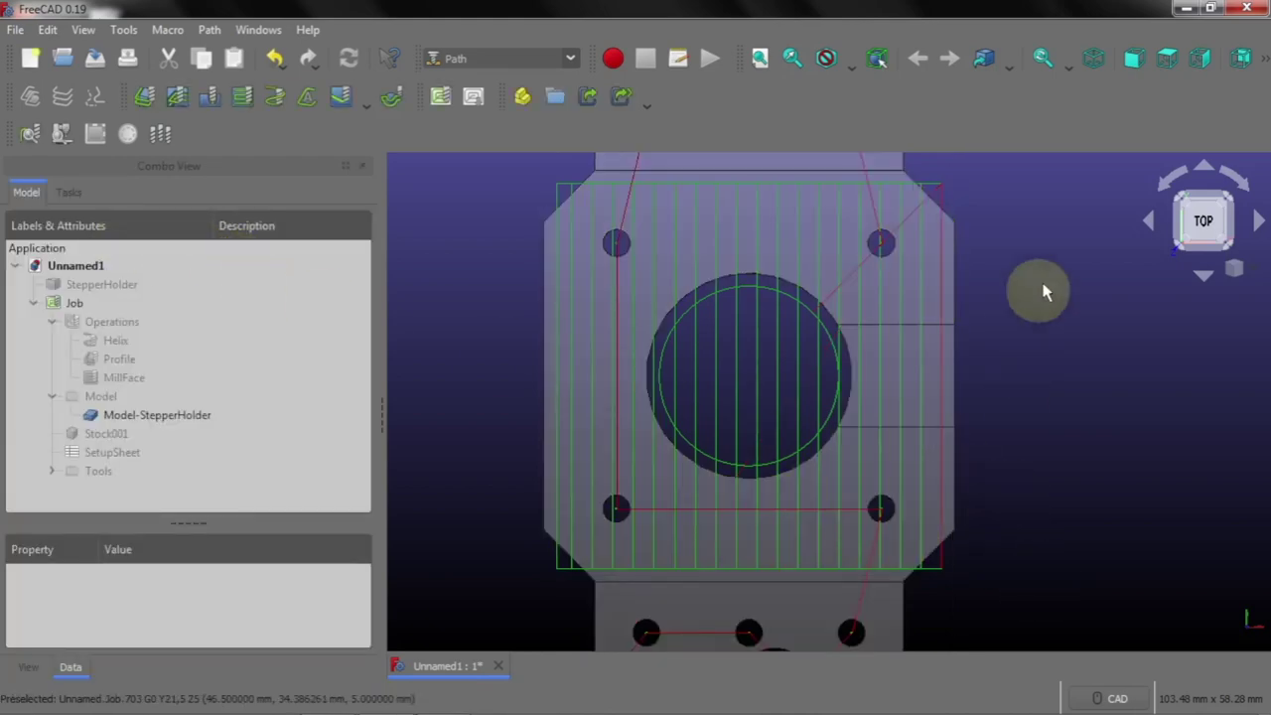
click(1094, 60)
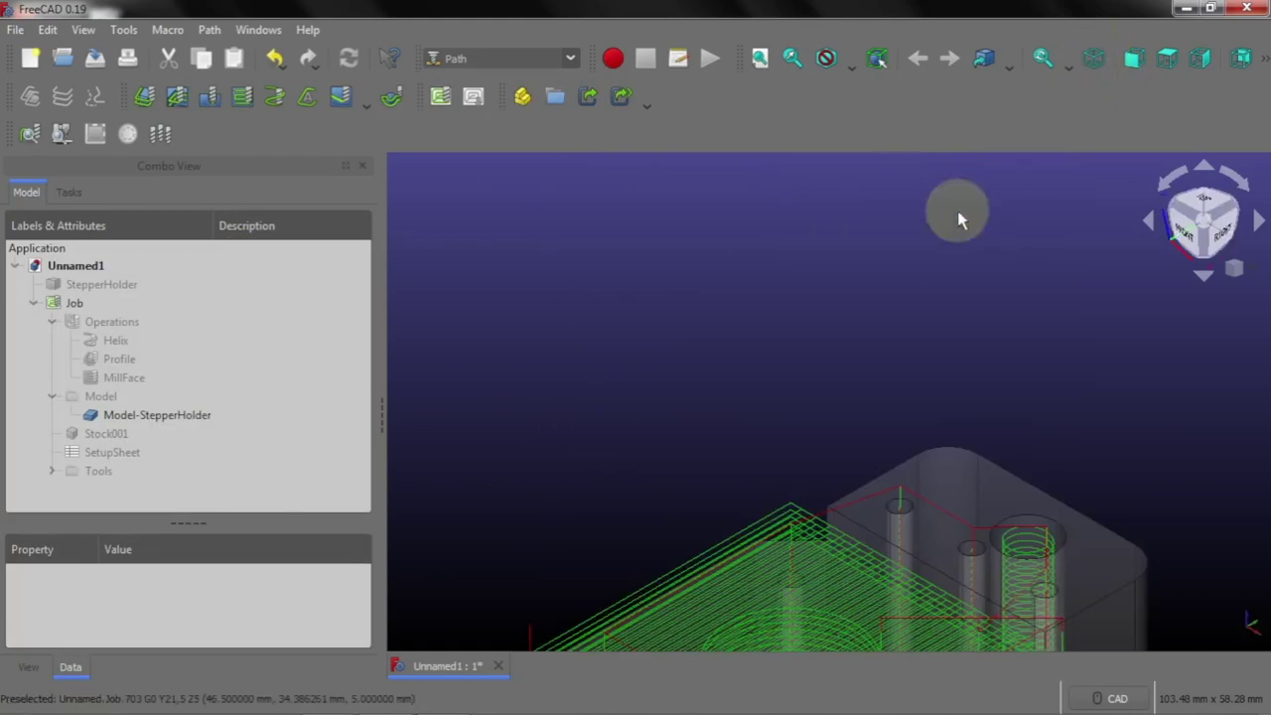
Zoom in on the part and select the Job in the model tree
scroll(848, 274, down, 2)
scroll(847, 275, down, 2)
scroll(847, 274, down, 1)
scroll(847, 274, down, 1)
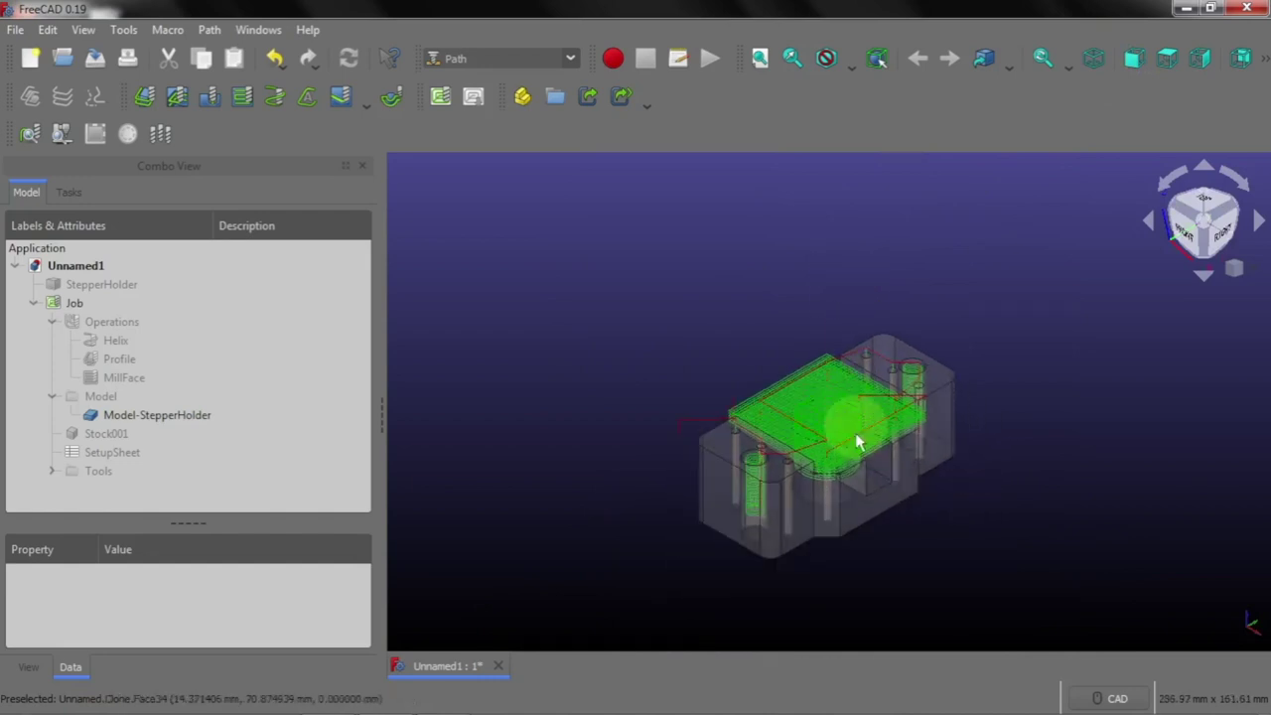
scroll(823, 576, up, 2)
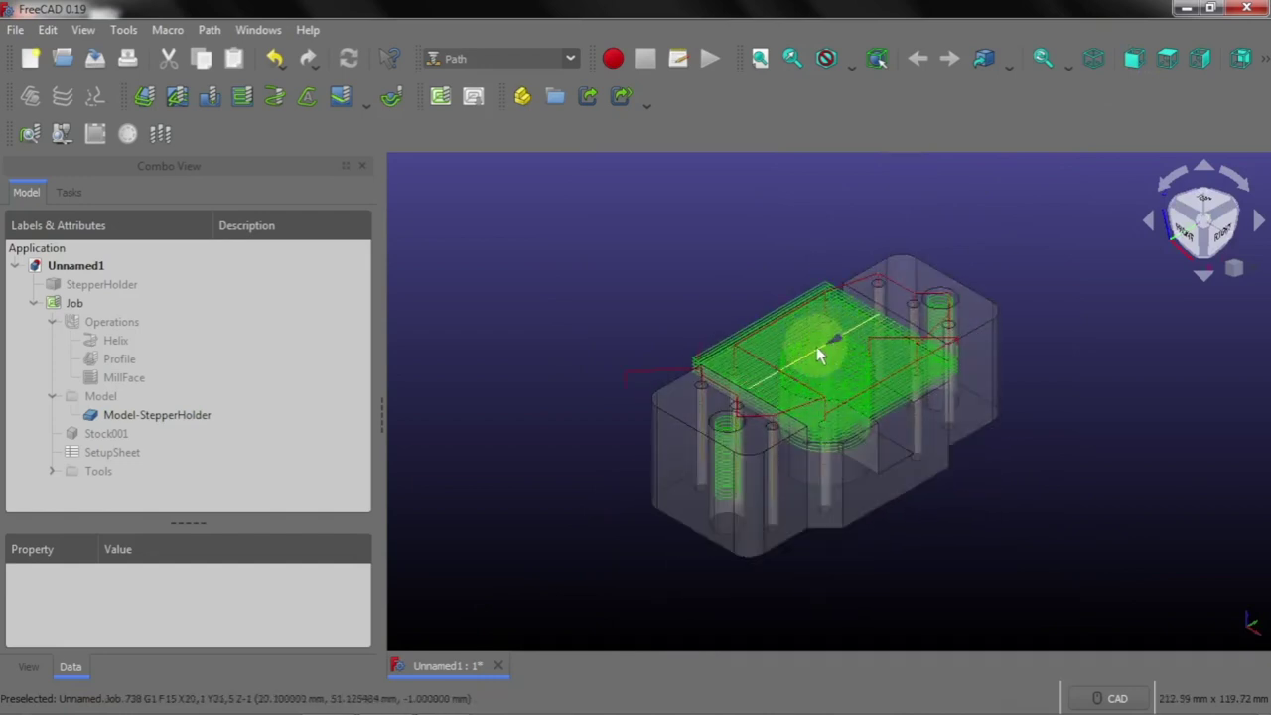
click(61, 301)
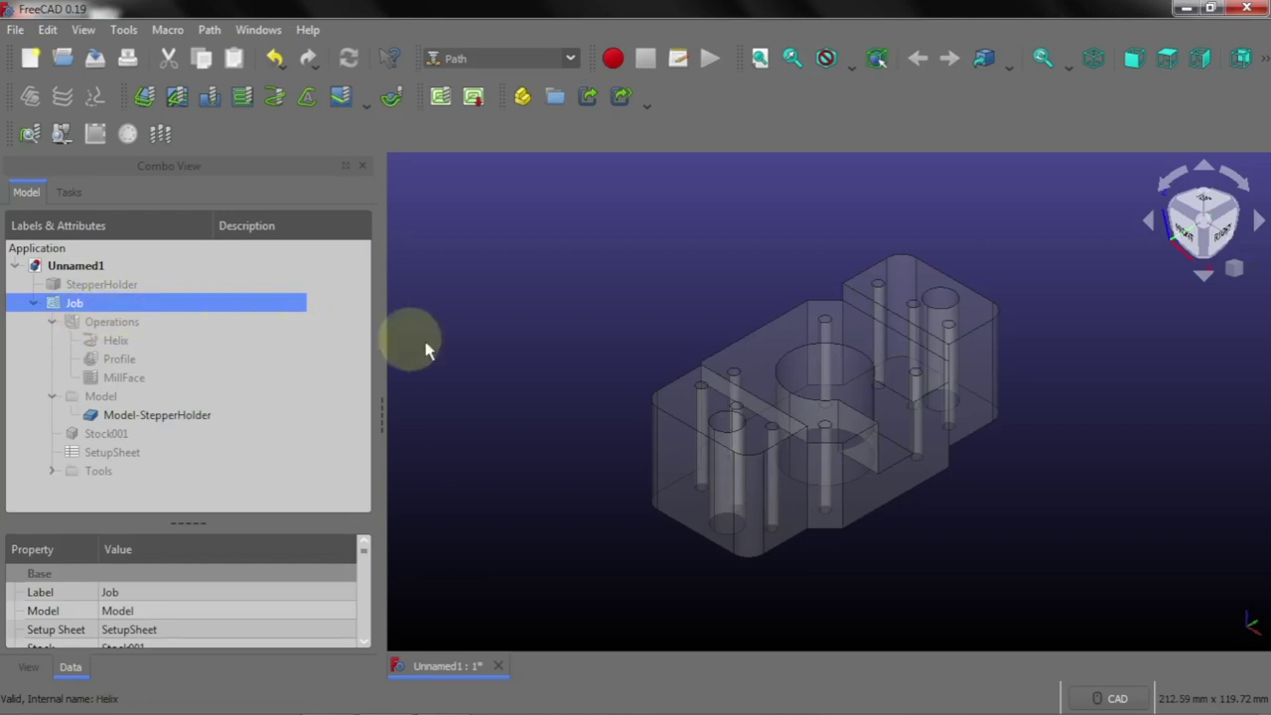
Zoom around the part, then start a new Pocket Shape operation from the Path menu
scroll(794, 355, up, 2)
scroll(805, 355, up, 2)
scroll(784, 373, up, 1)
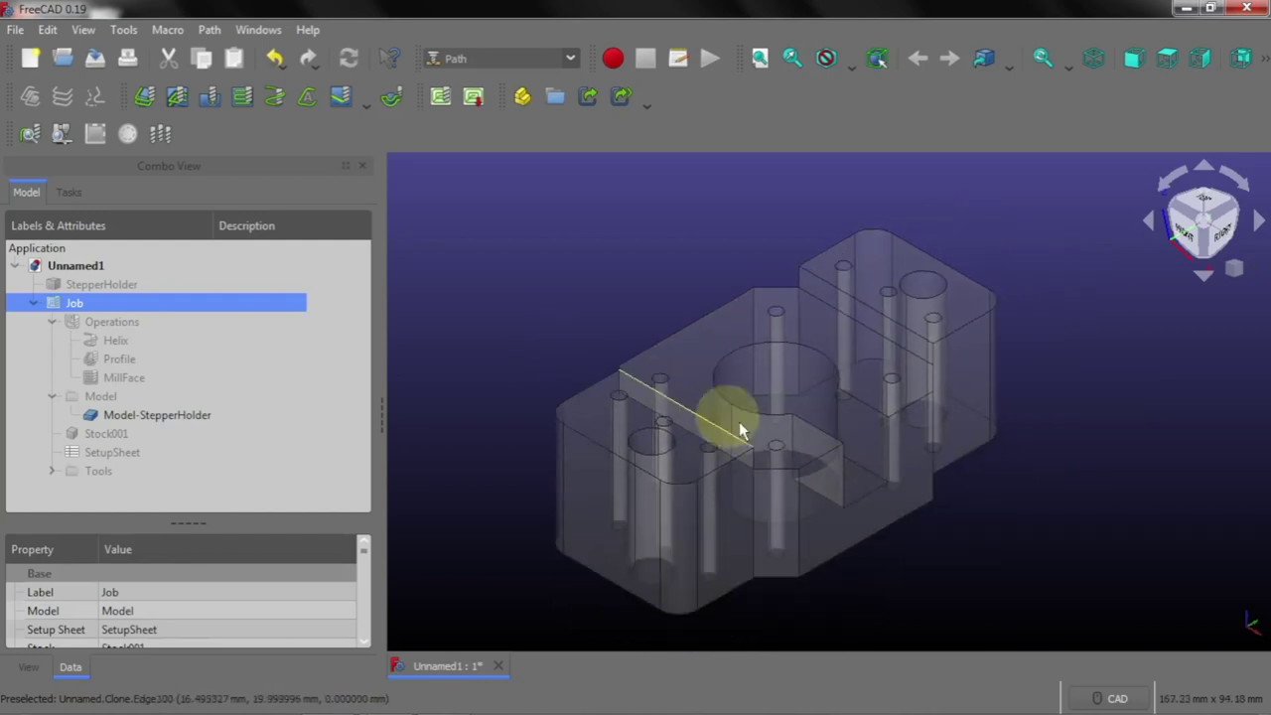
scroll(888, 456, up, 2)
scroll(859, 455, up, 2)
scroll(852, 455, up, 1)
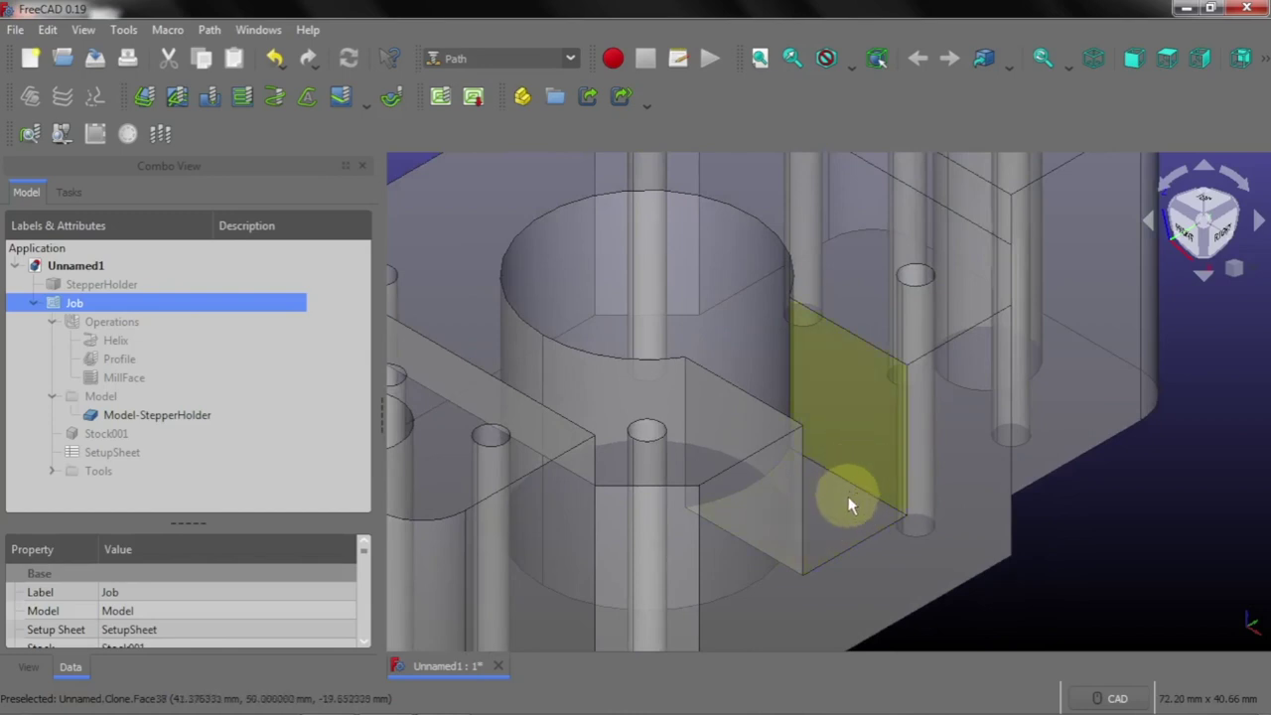
scroll(879, 462, down, 2)
scroll(880, 462, down, 2)
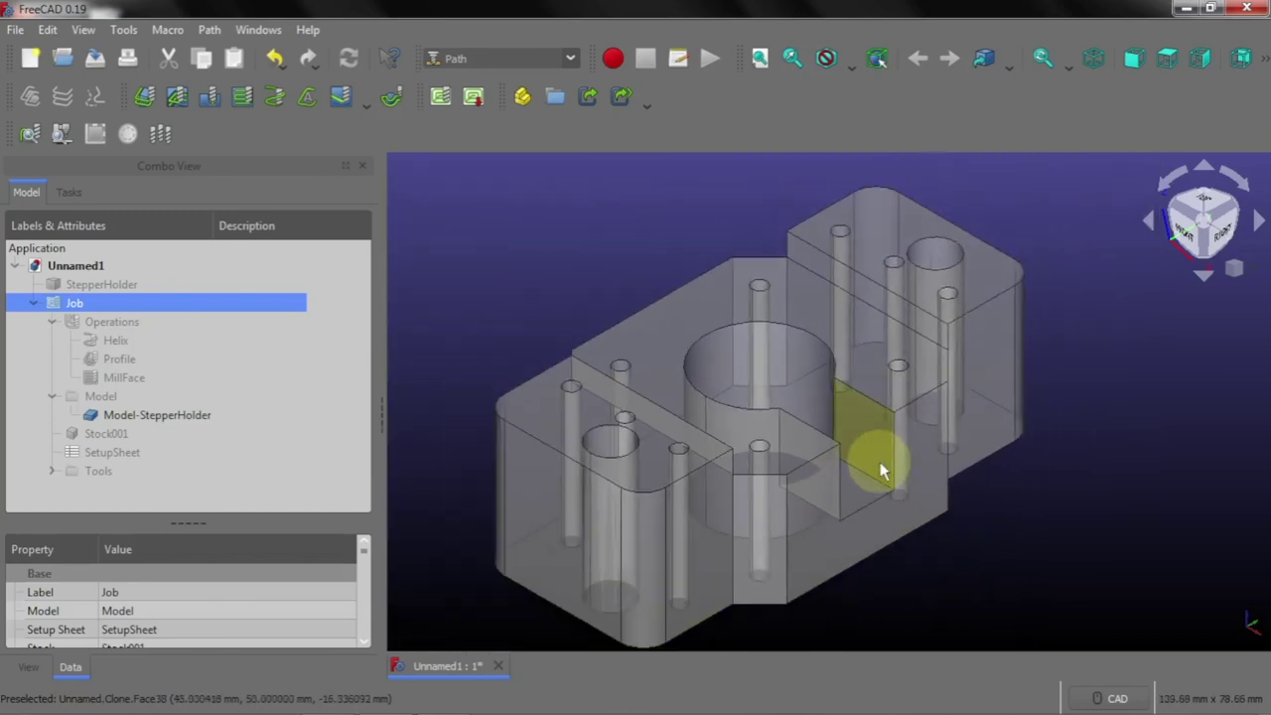
scroll(880, 461, down, 1)
click(204, 31)
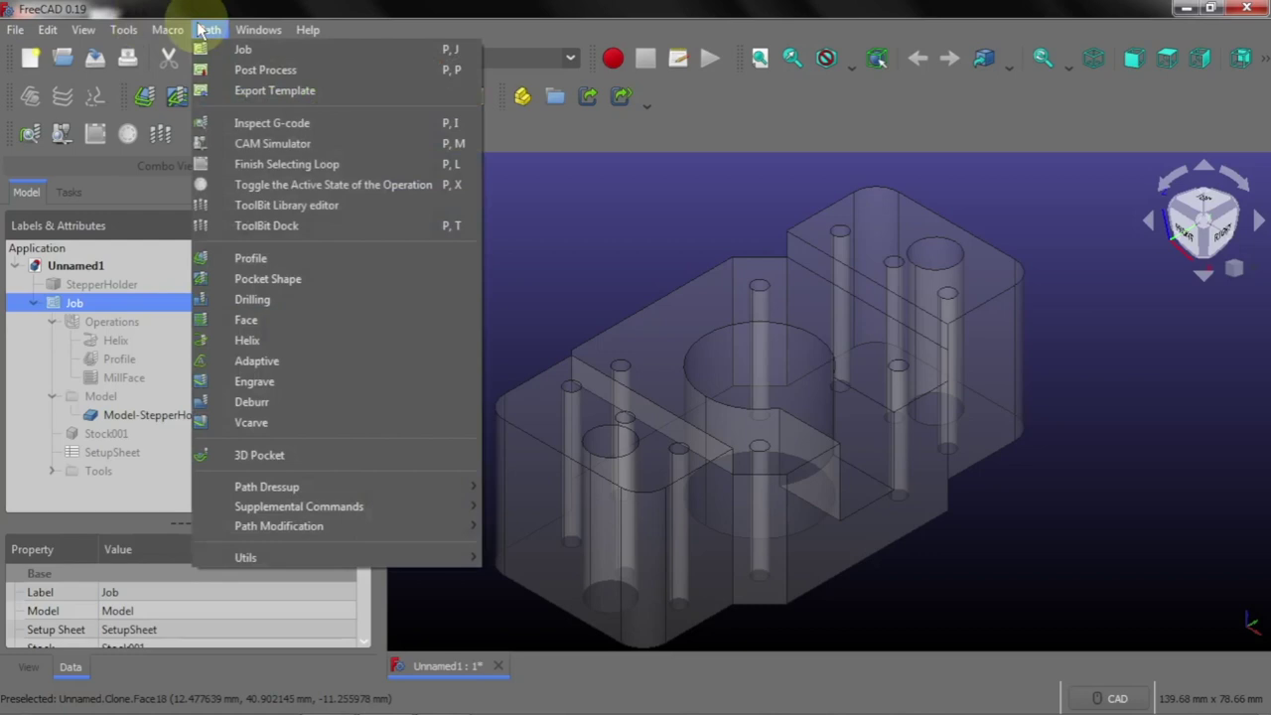
click(243, 282)
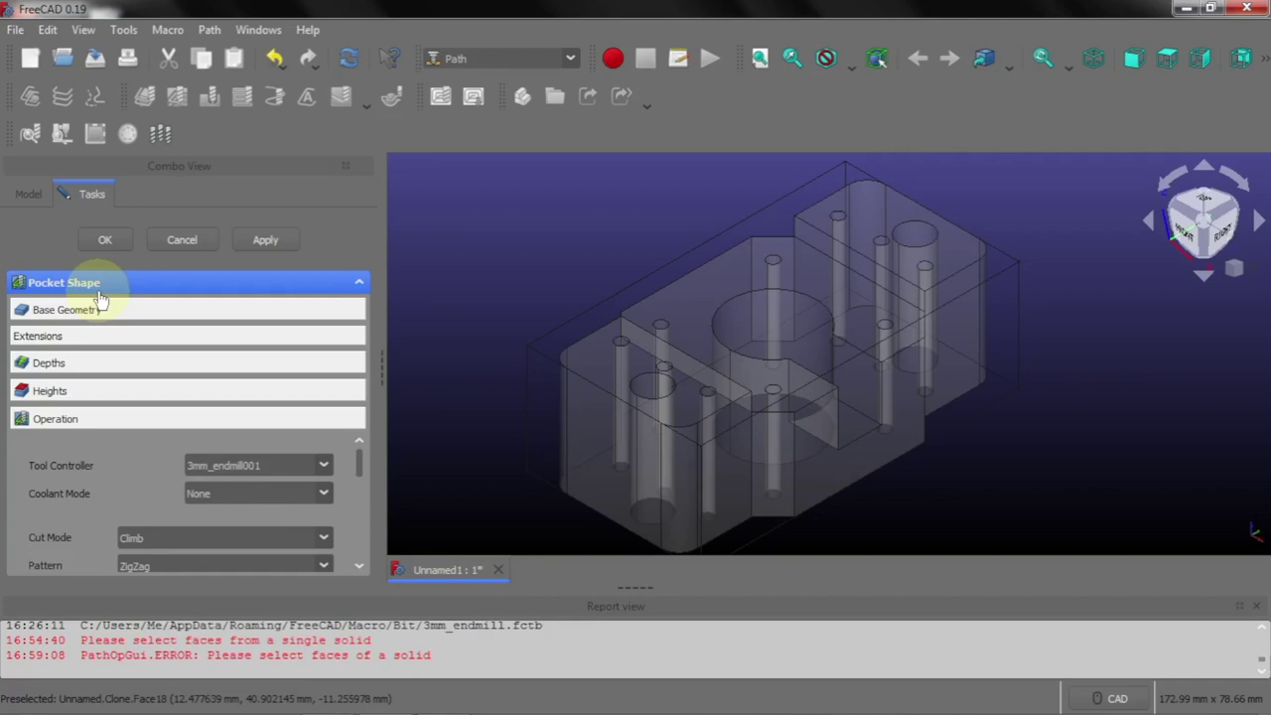
Expand Base Geometry and select the pocket floor face (Face37) on the part
click(93, 309)
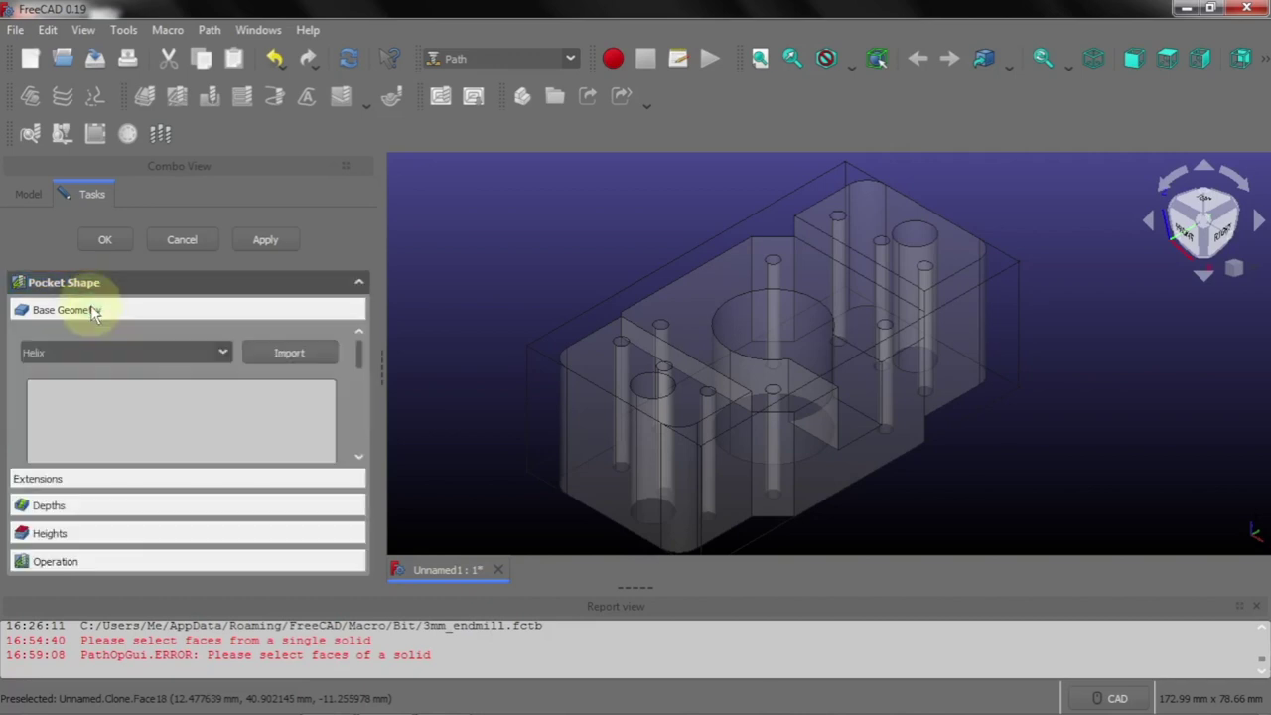
click(854, 429)
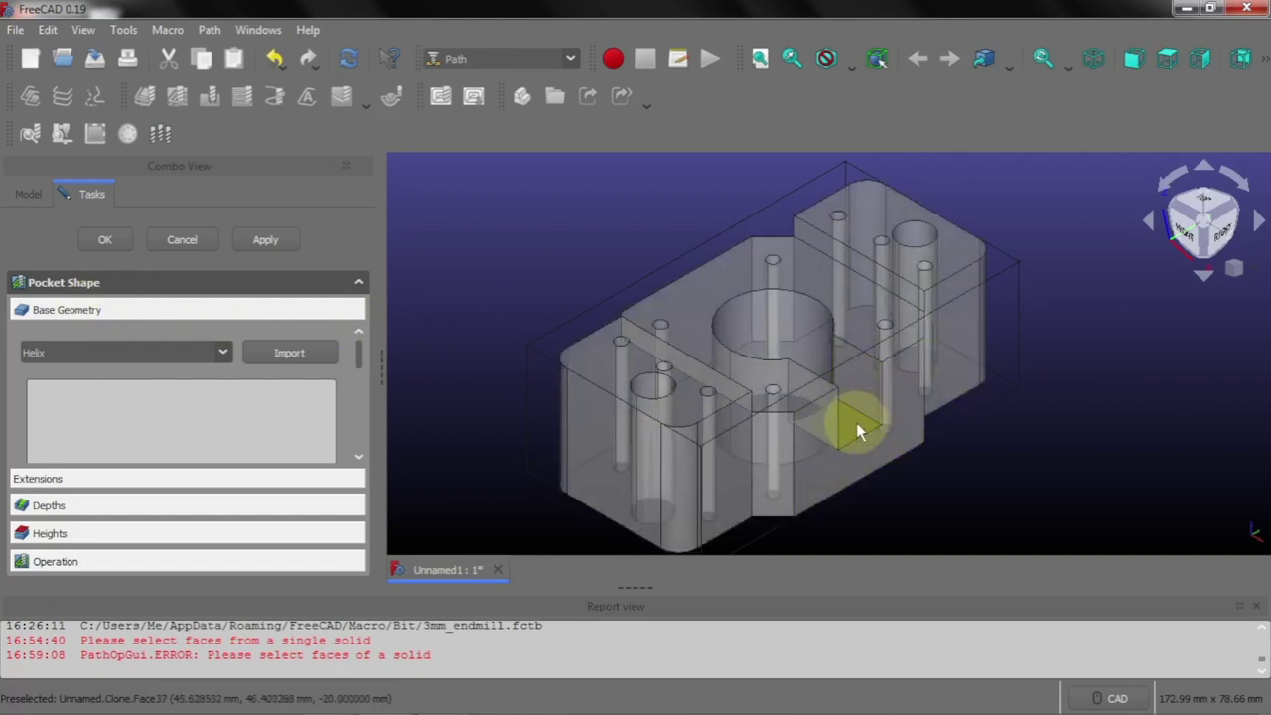
click(847, 418)
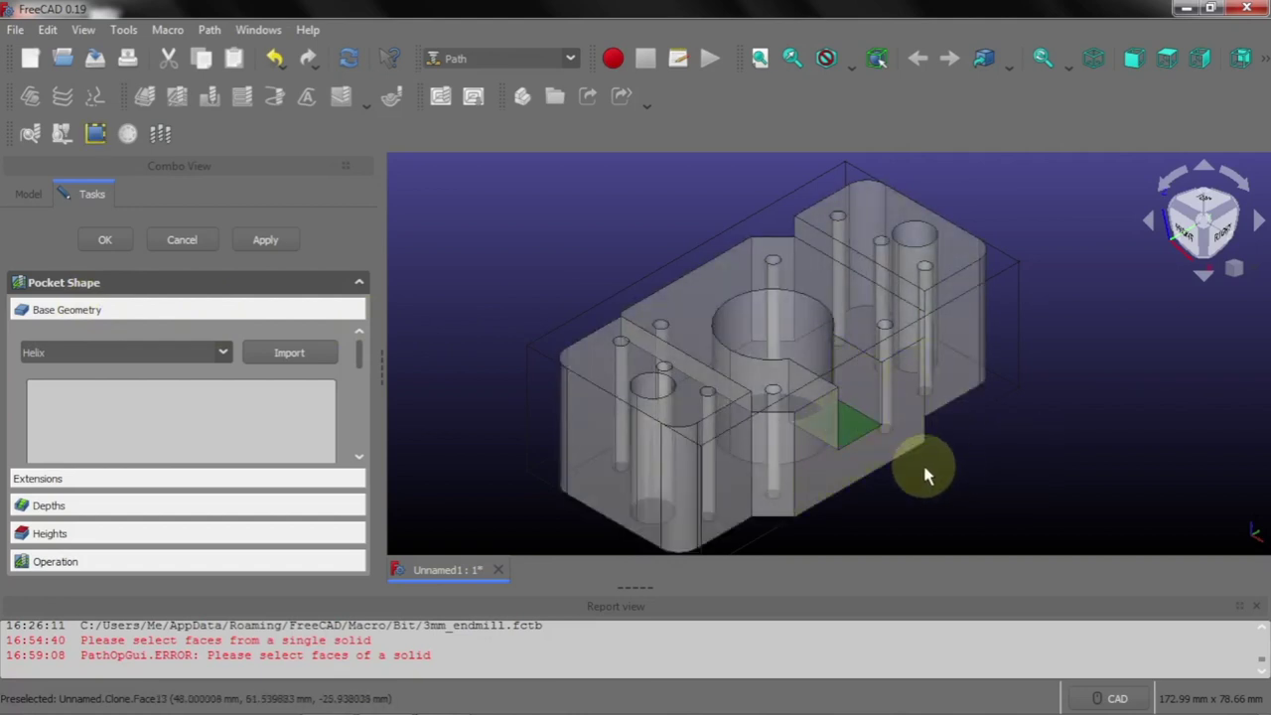
scroll(923, 467, up, 3)
scroll(925, 471, up, 2)
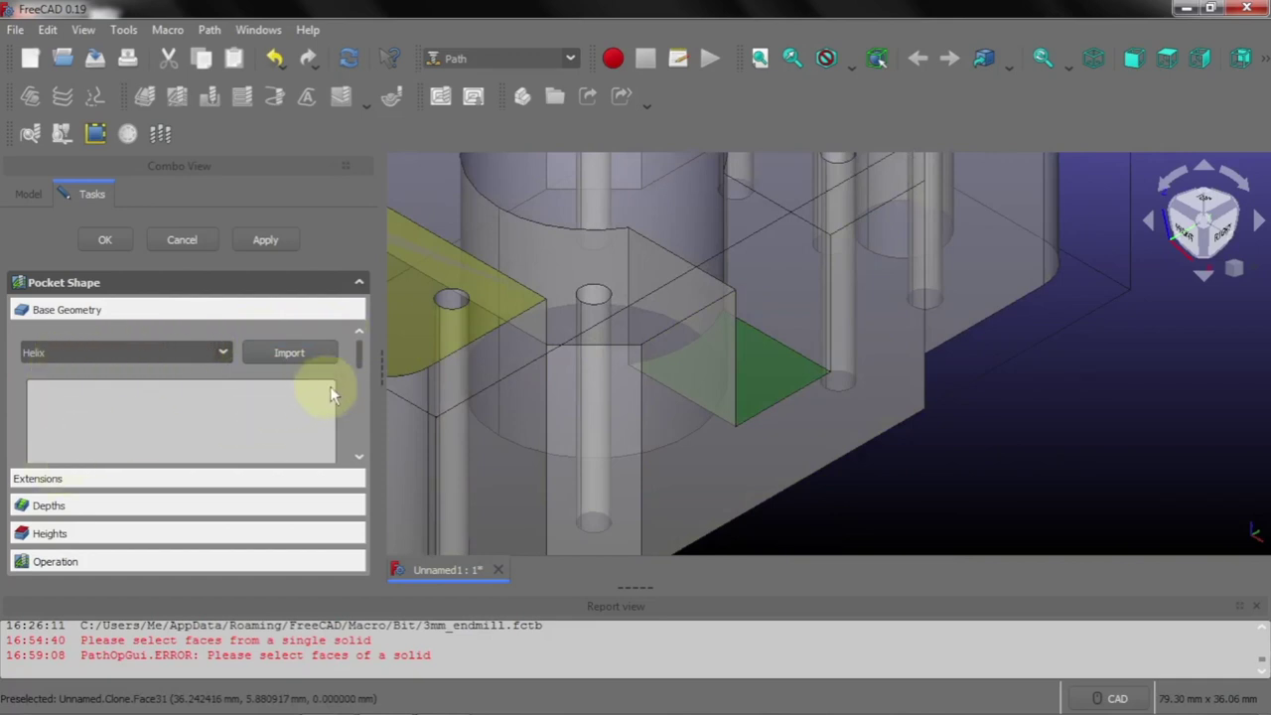
drag(359, 354, 360, 420)
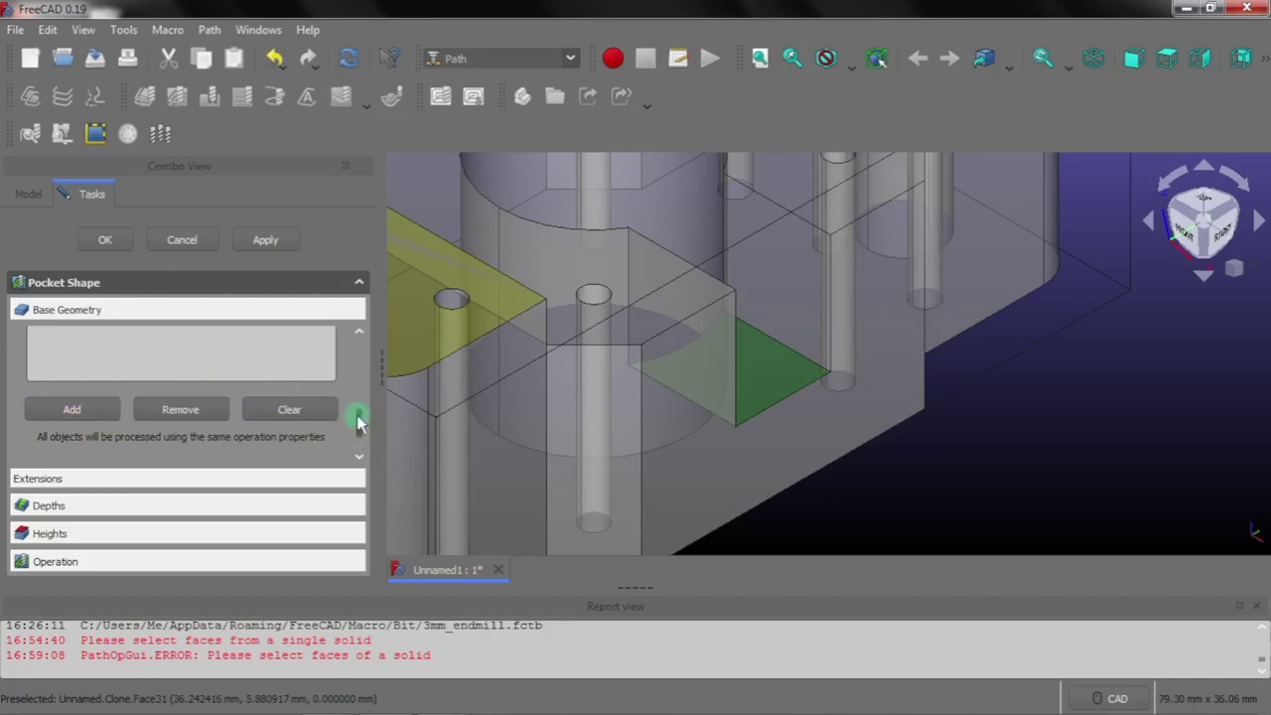
drag(357, 419, 346, 356)
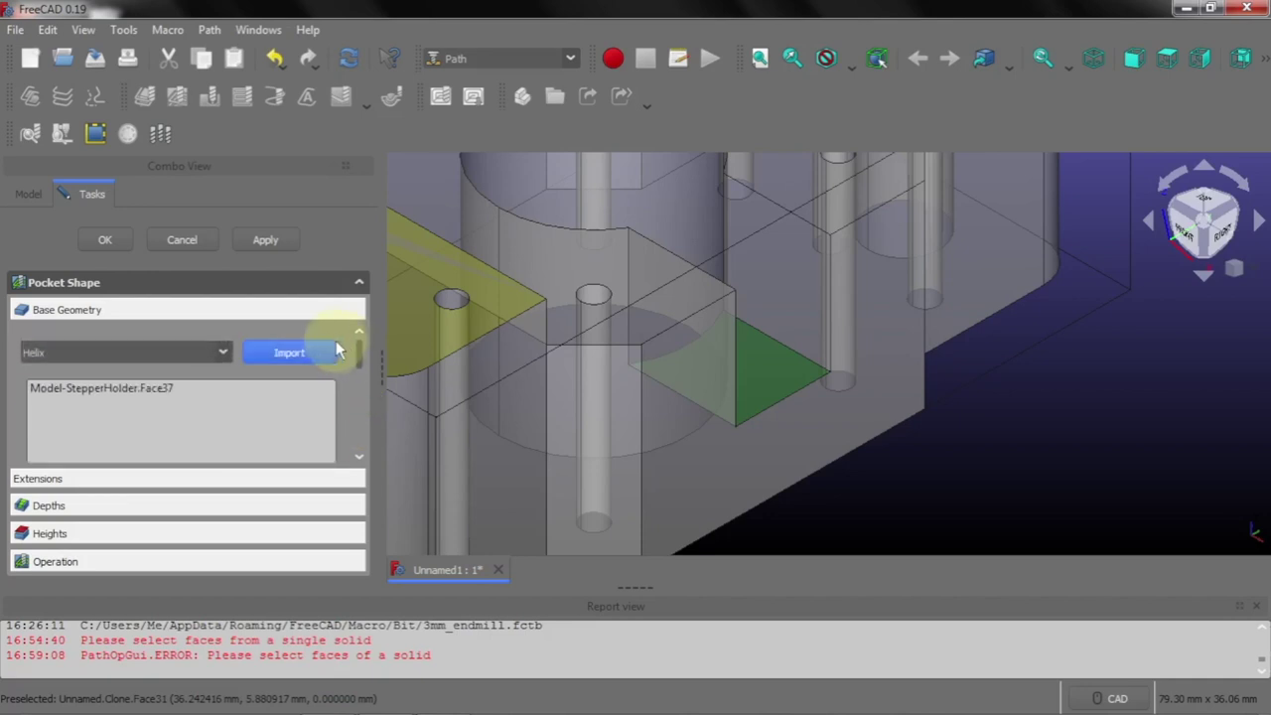
Expand the pocket's Depths and set Start Depth to 0 mm
click(116, 475)
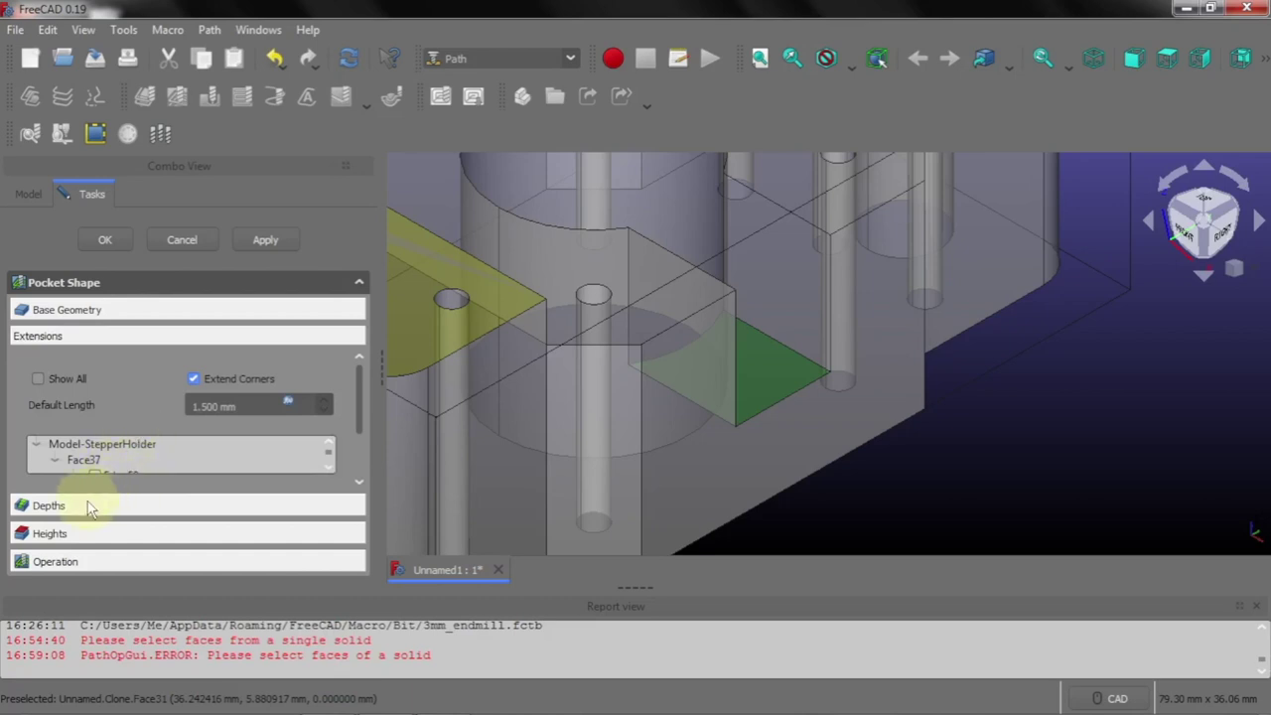
click(87, 506)
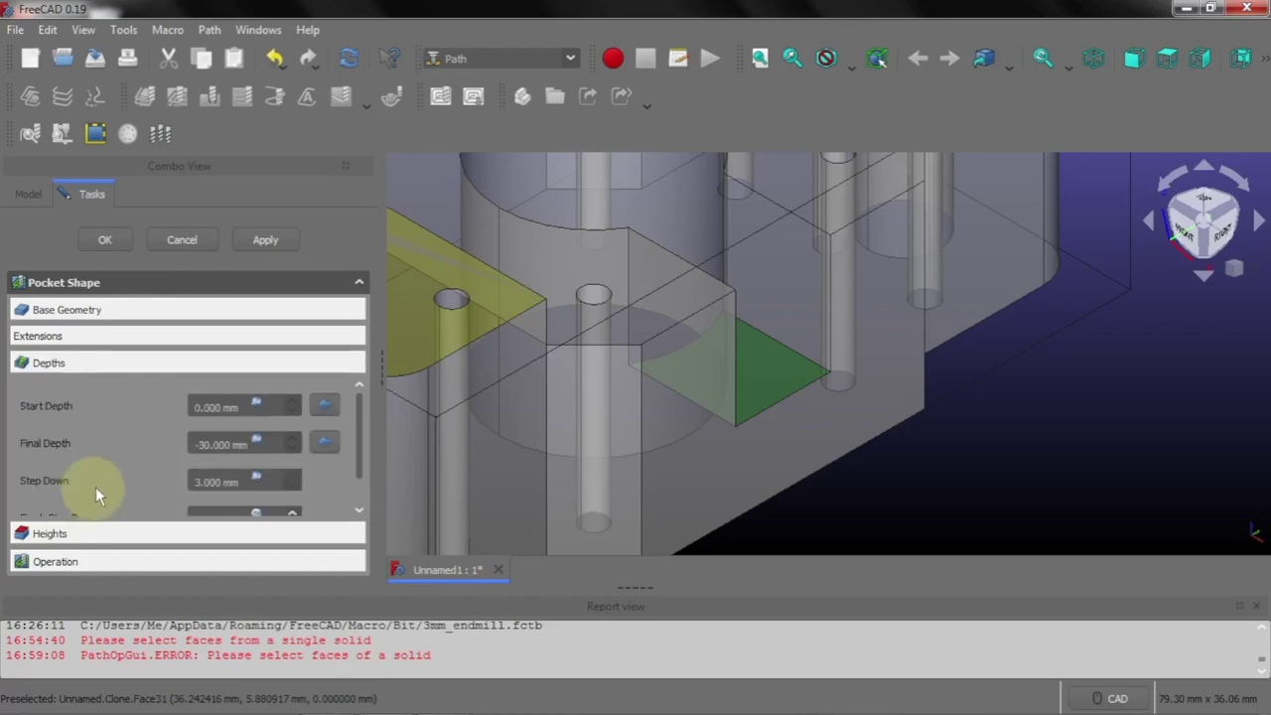
click(256, 404)
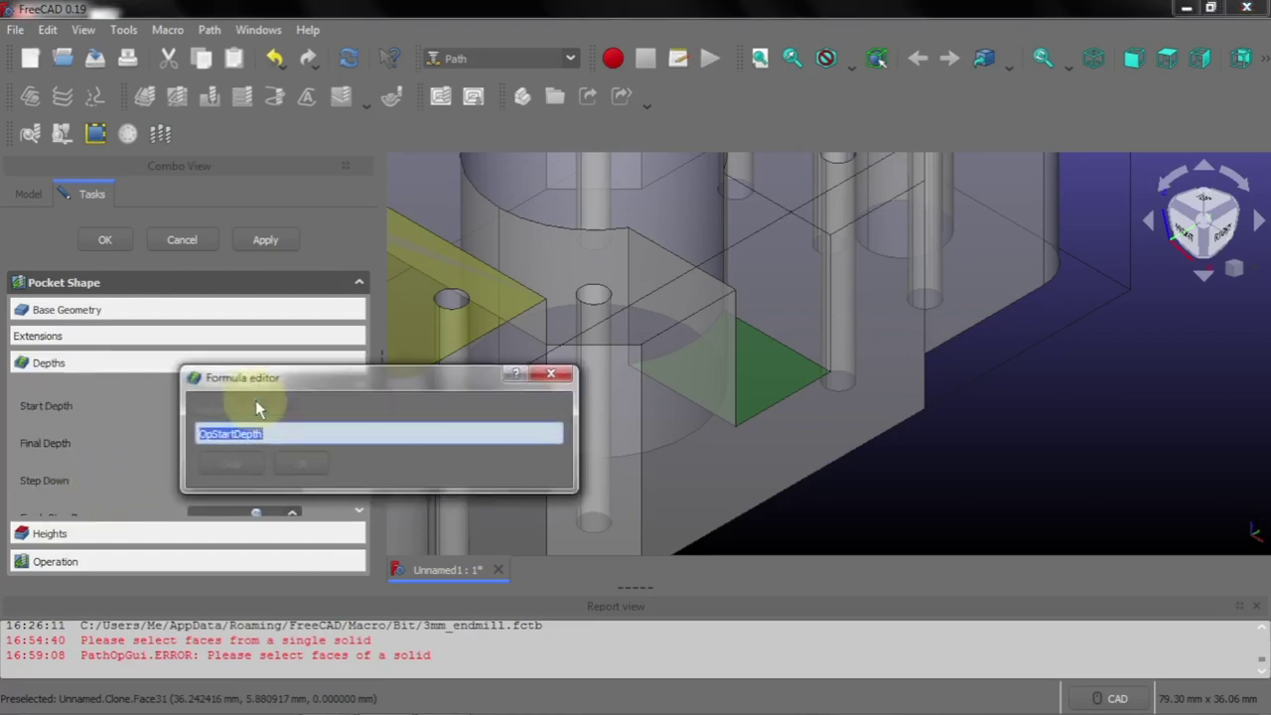
key(BackSpace)
click(287, 455)
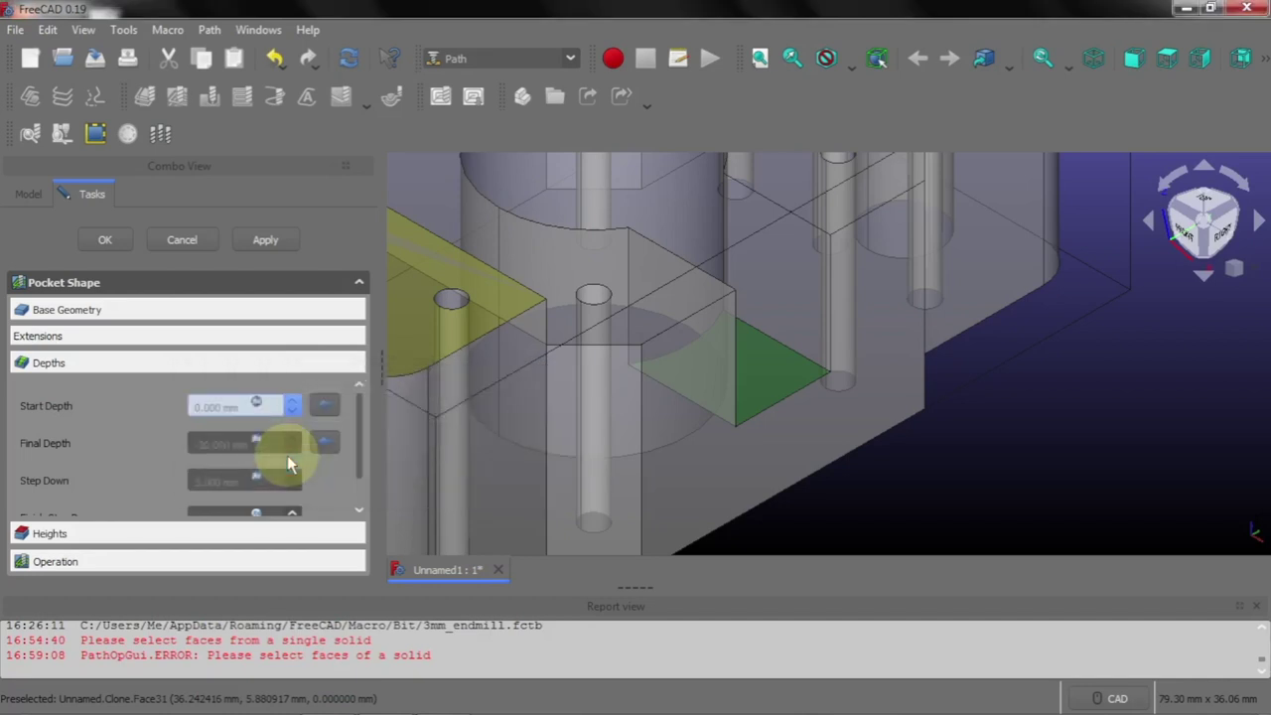
Set Final Depth to -15 mm and Step Down to 1 mm
click(257, 439)
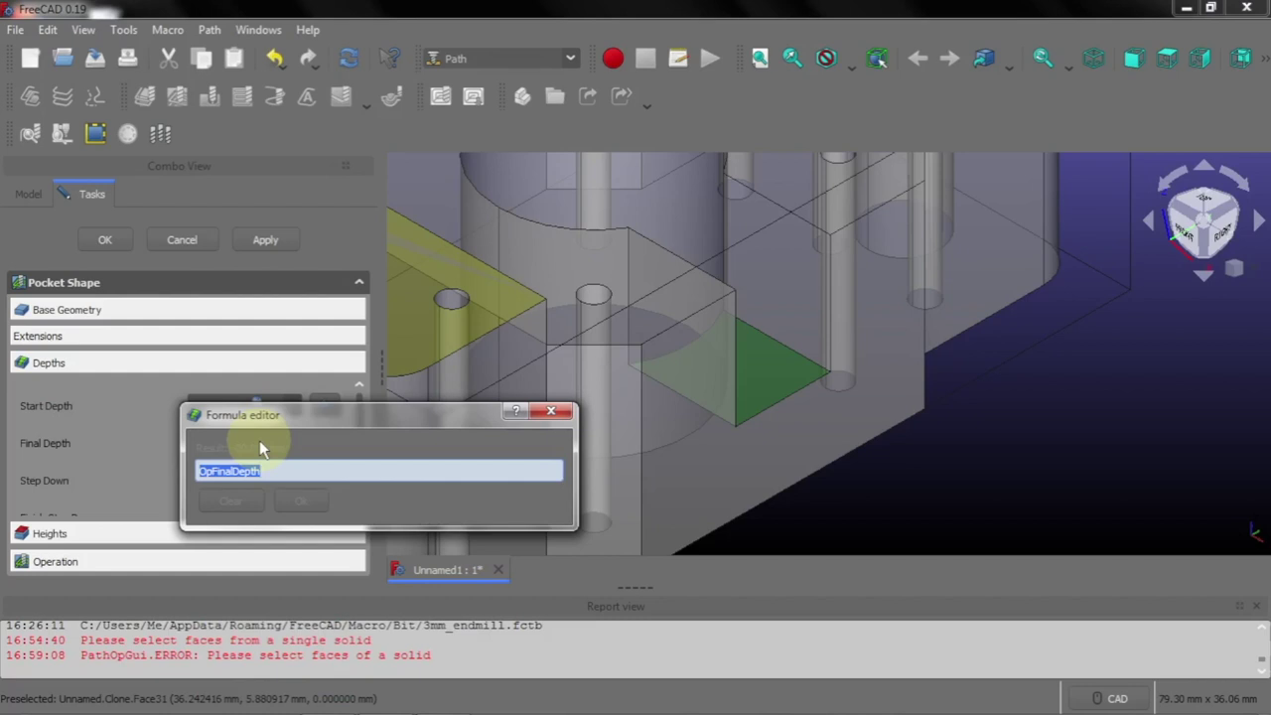
key(BackSpace)
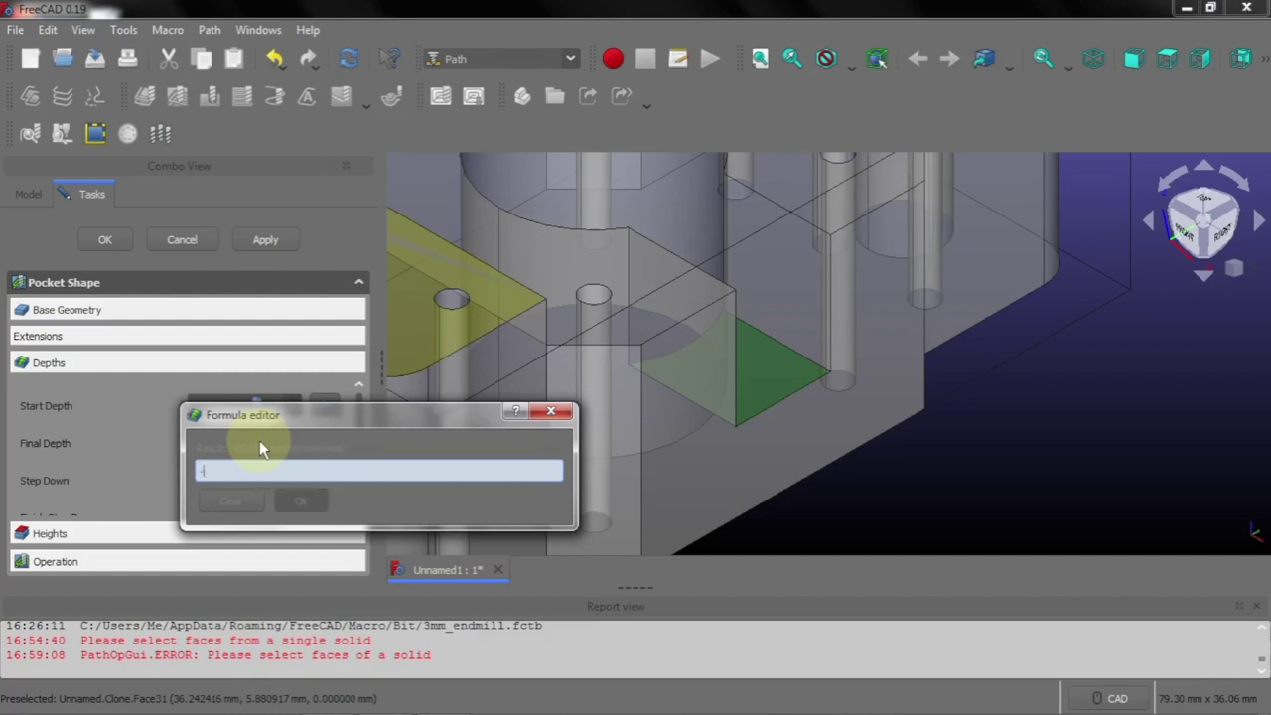
text(15)
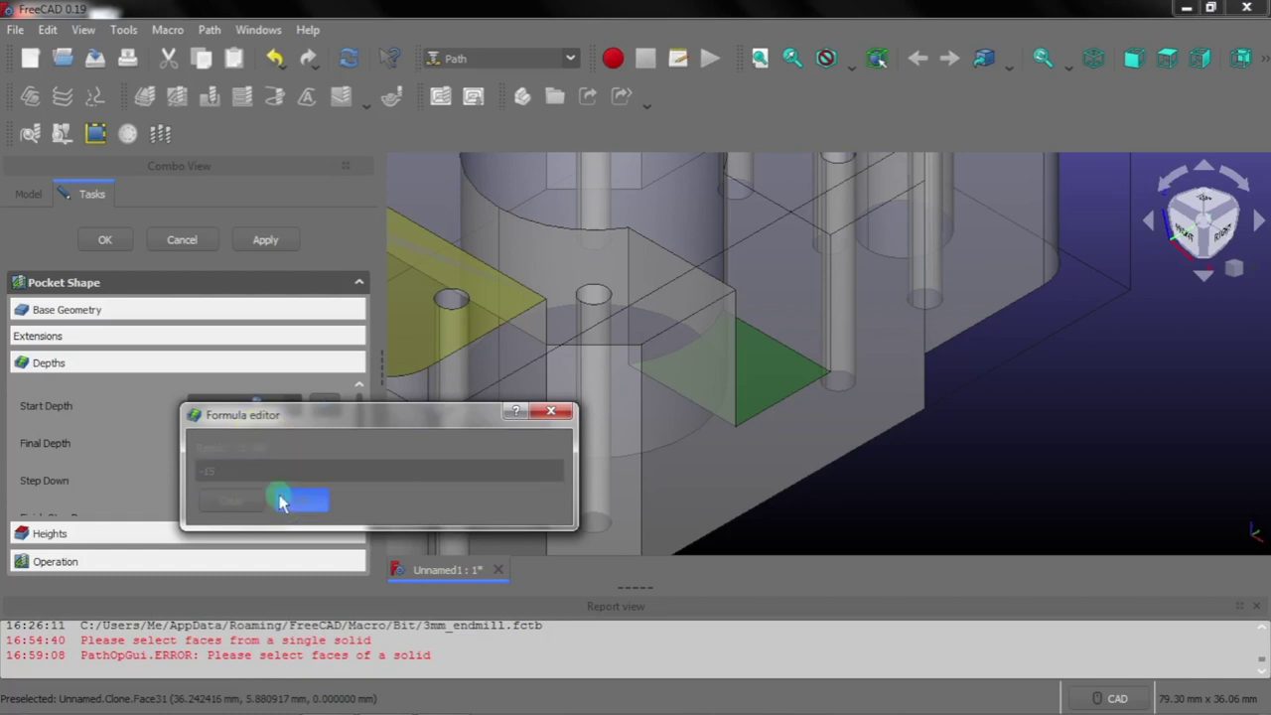
click(264, 498)
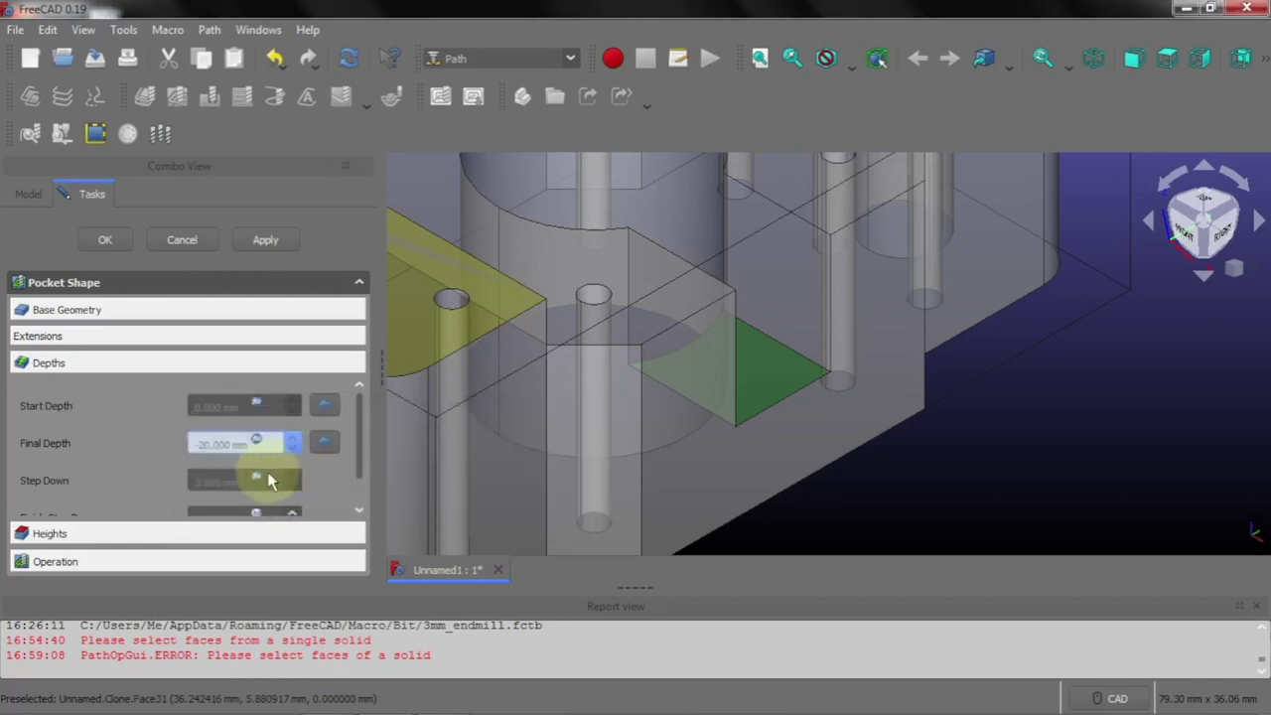
click(256, 478)
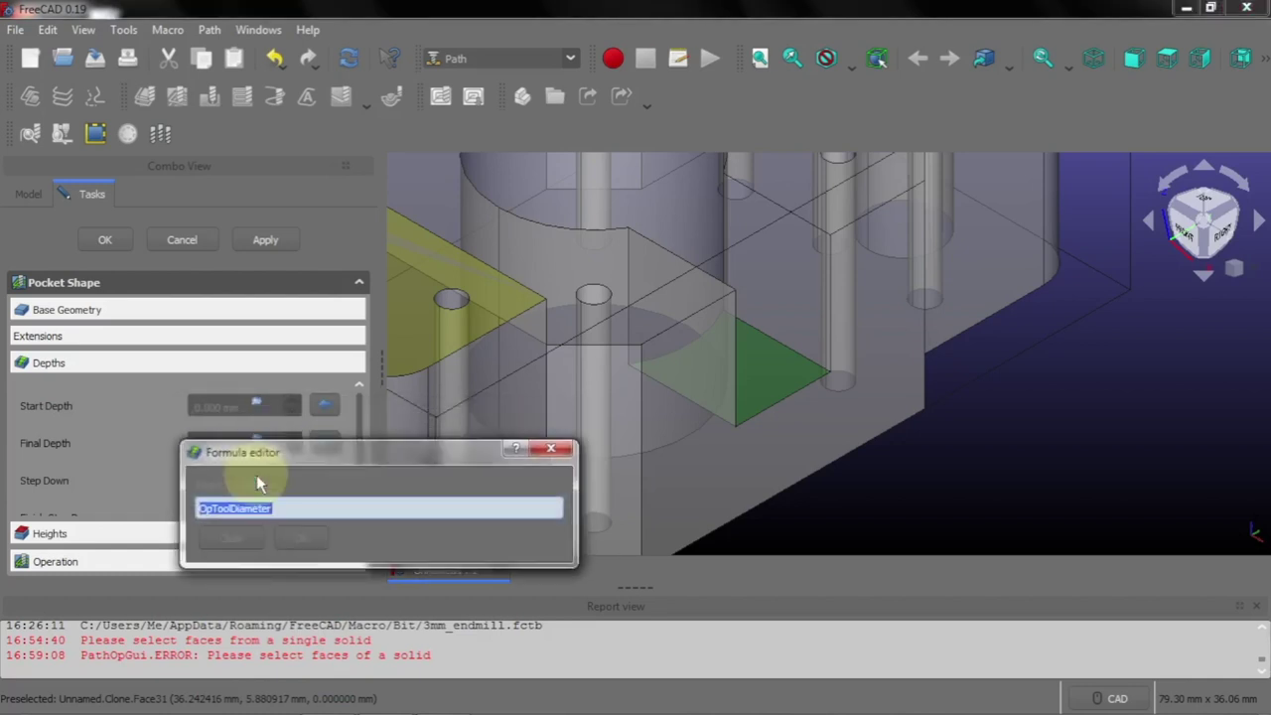
text(1)
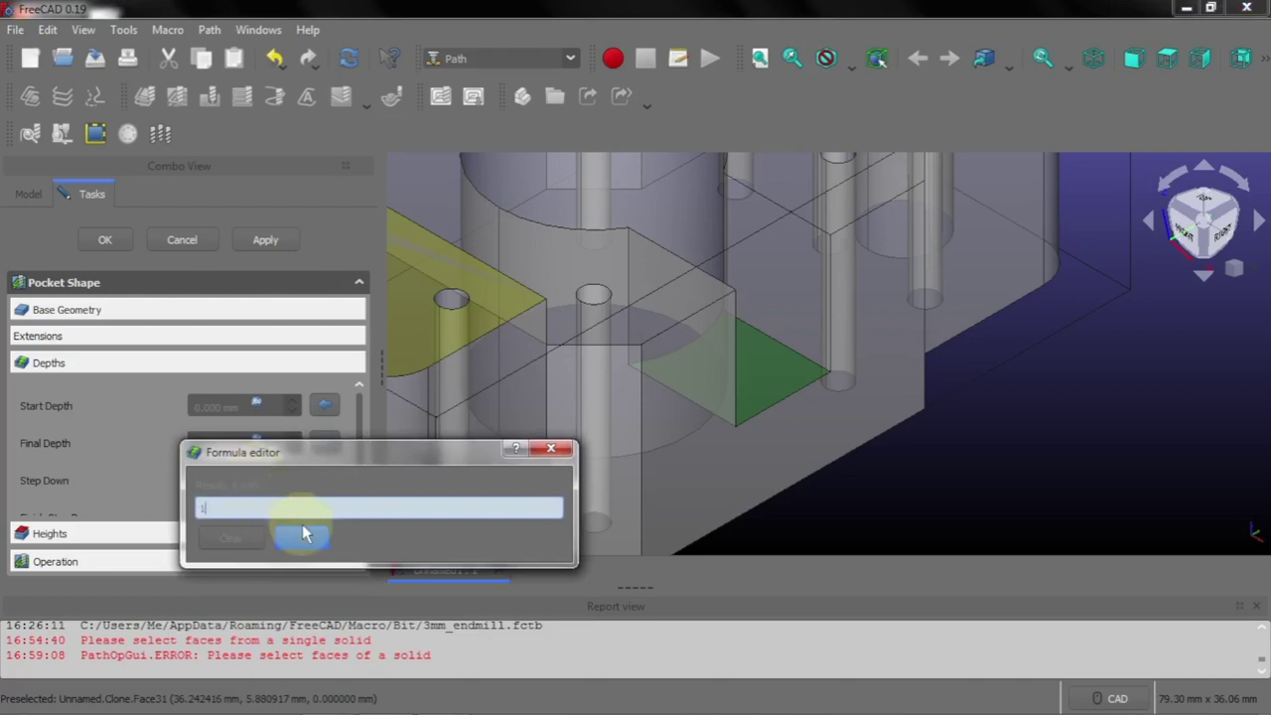
click(297, 538)
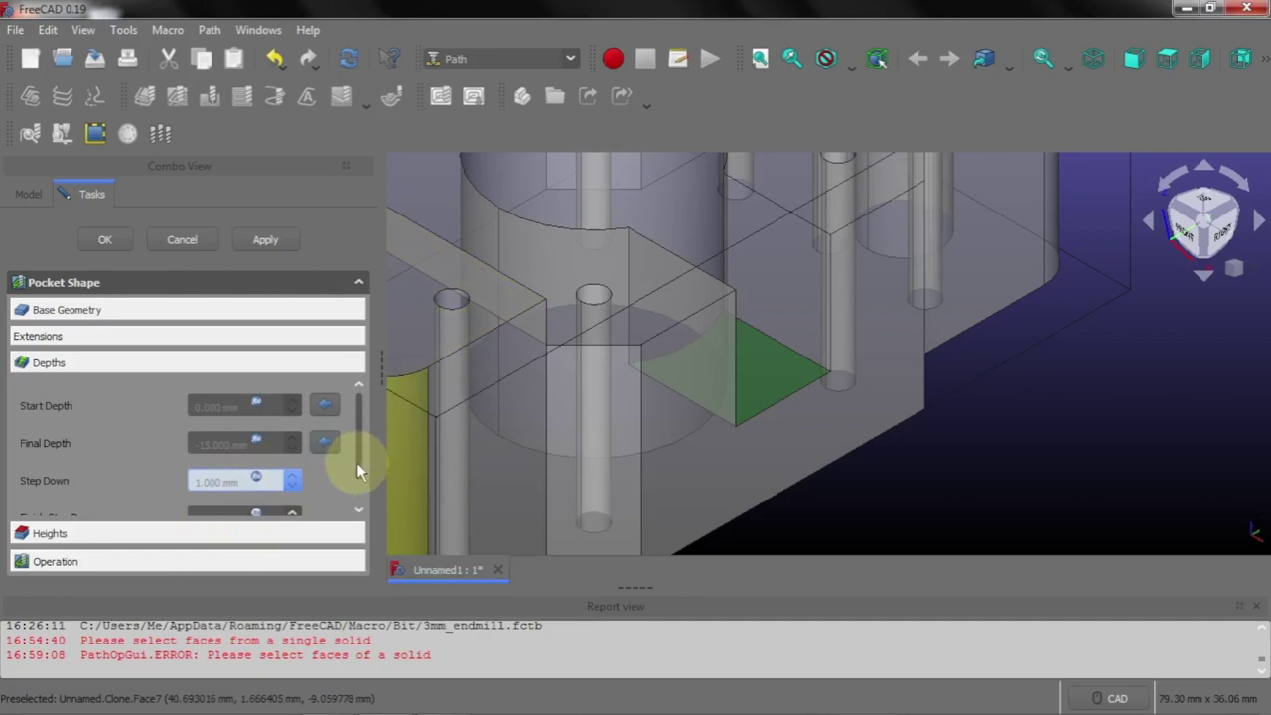
drag(357, 462, 359, 498)
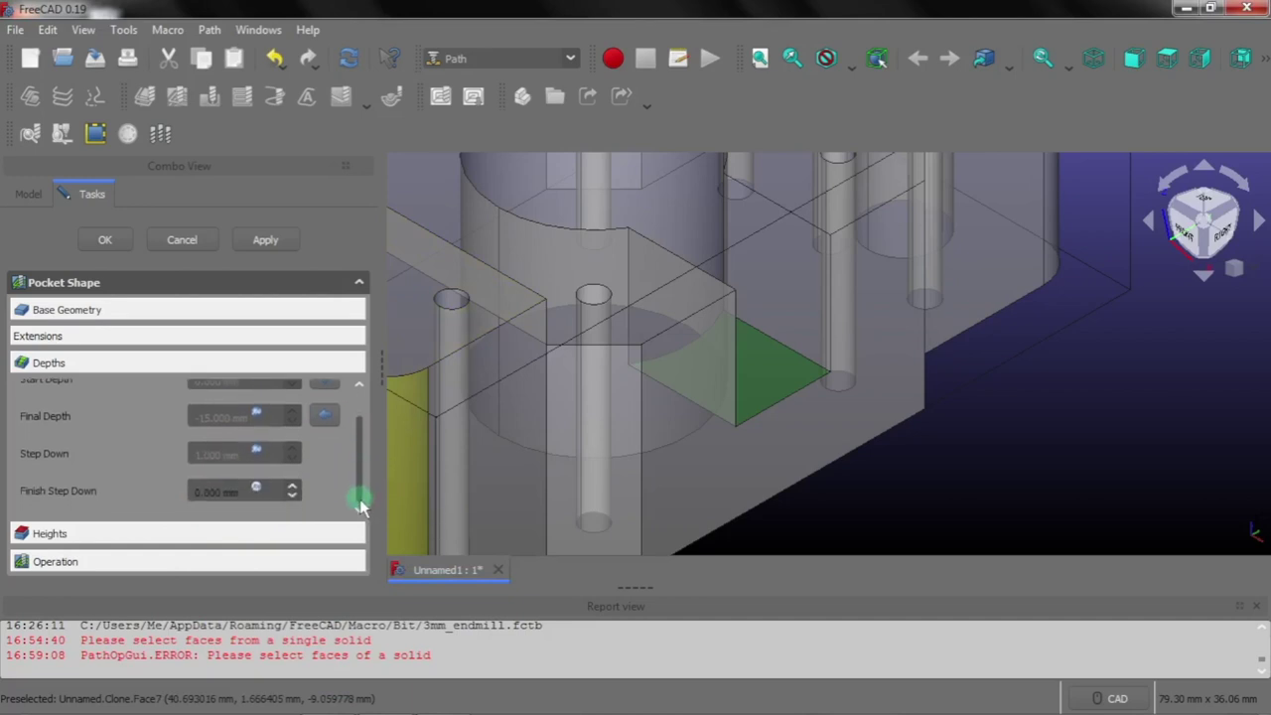
click(136, 536)
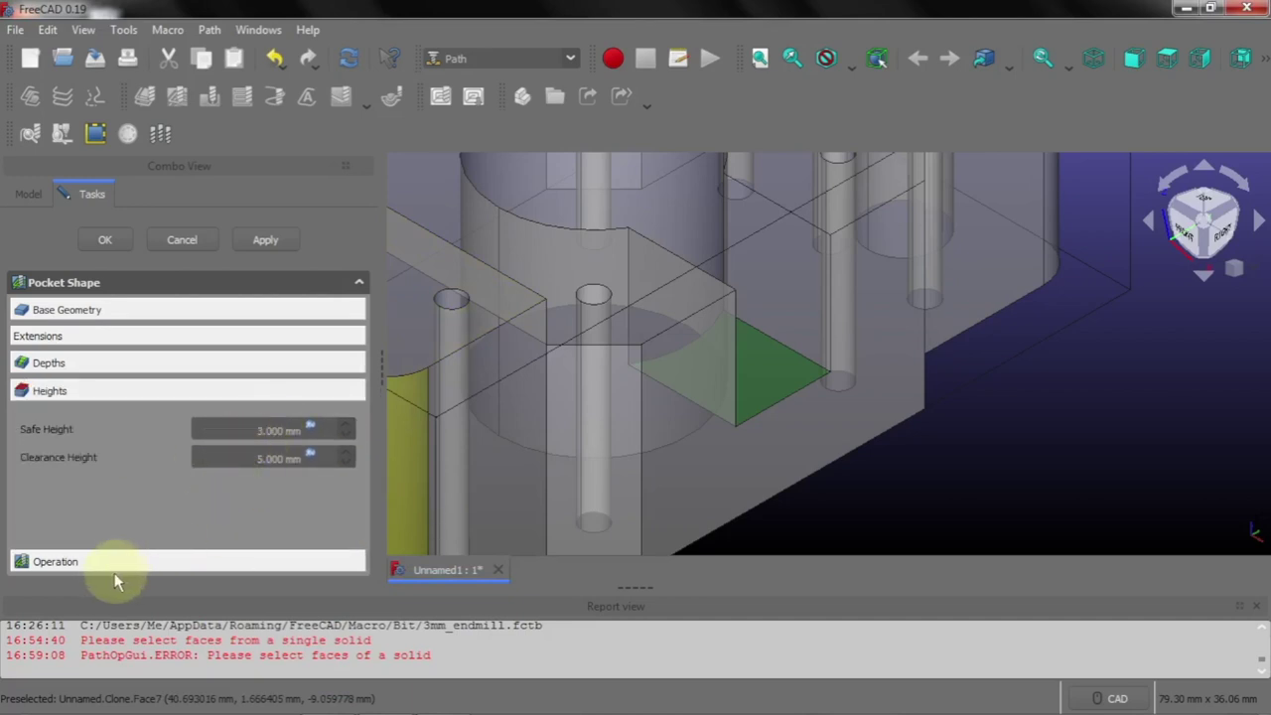
Set the pocket's clearing pattern to ZigZagOffset with a 90° angle
click(103, 561)
scroll(139, 496, down, 1)
scroll(146, 481, down, 1)
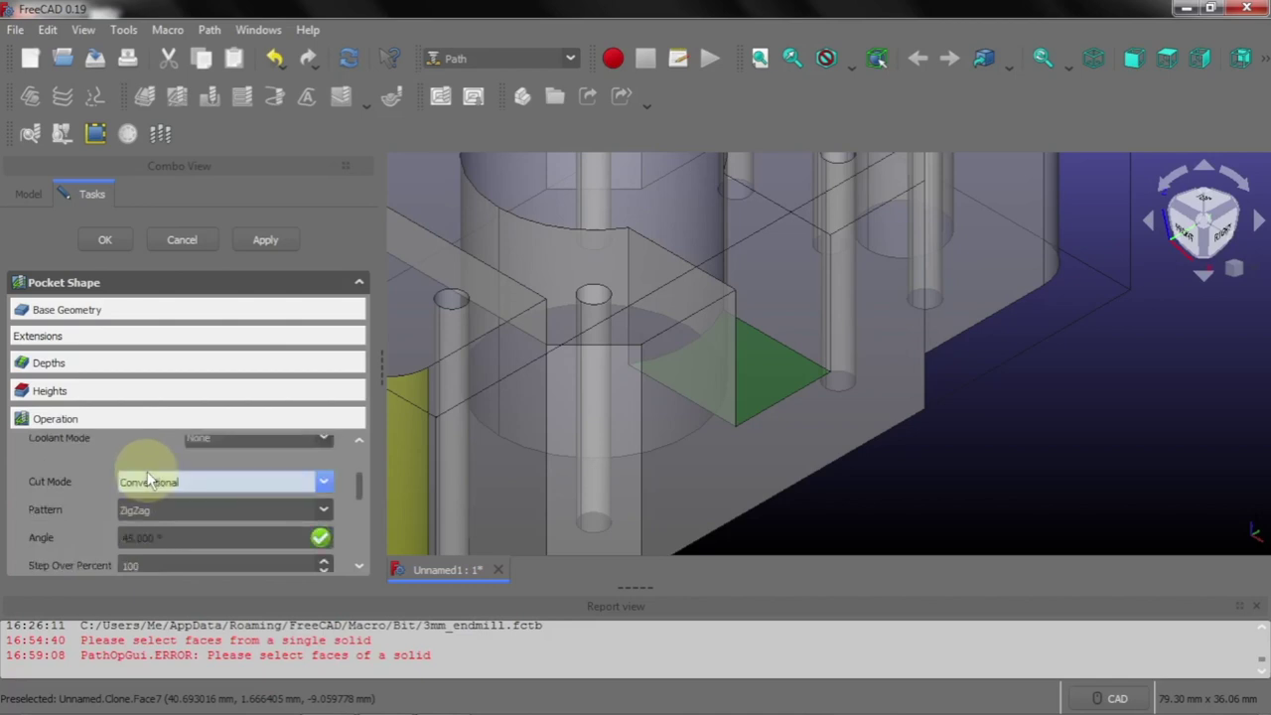
click(166, 510)
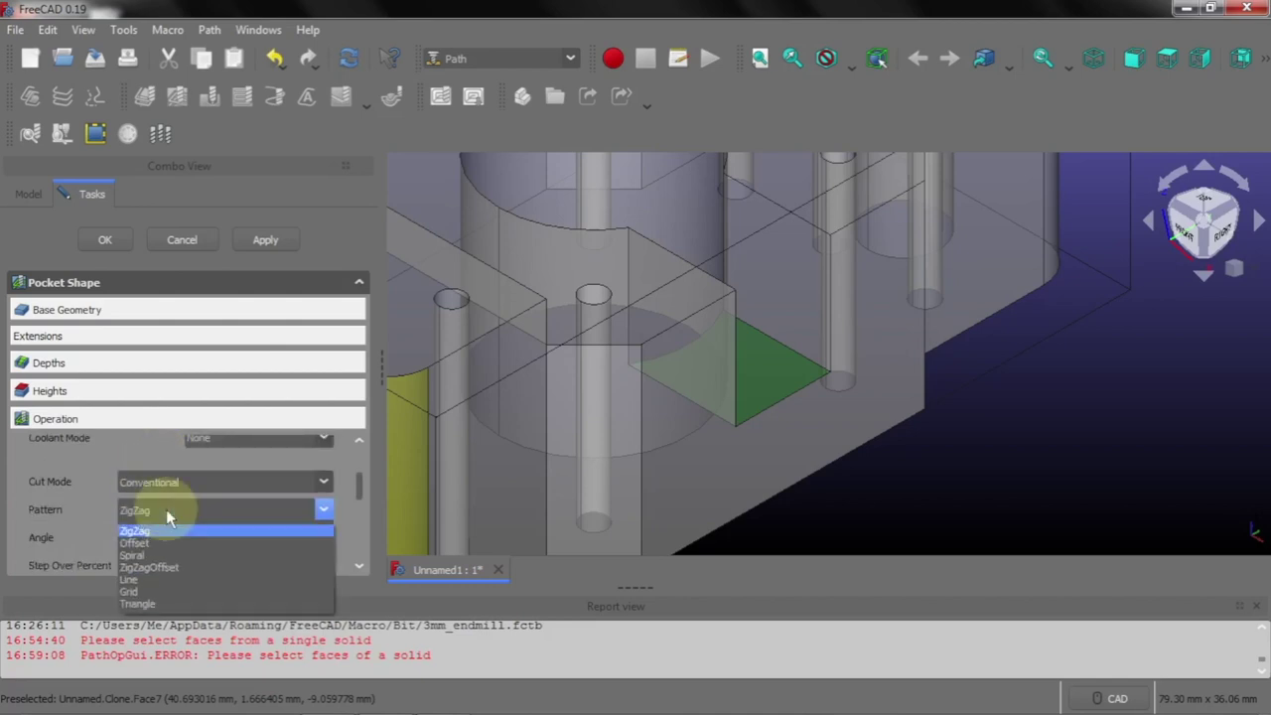
click(166, 567)
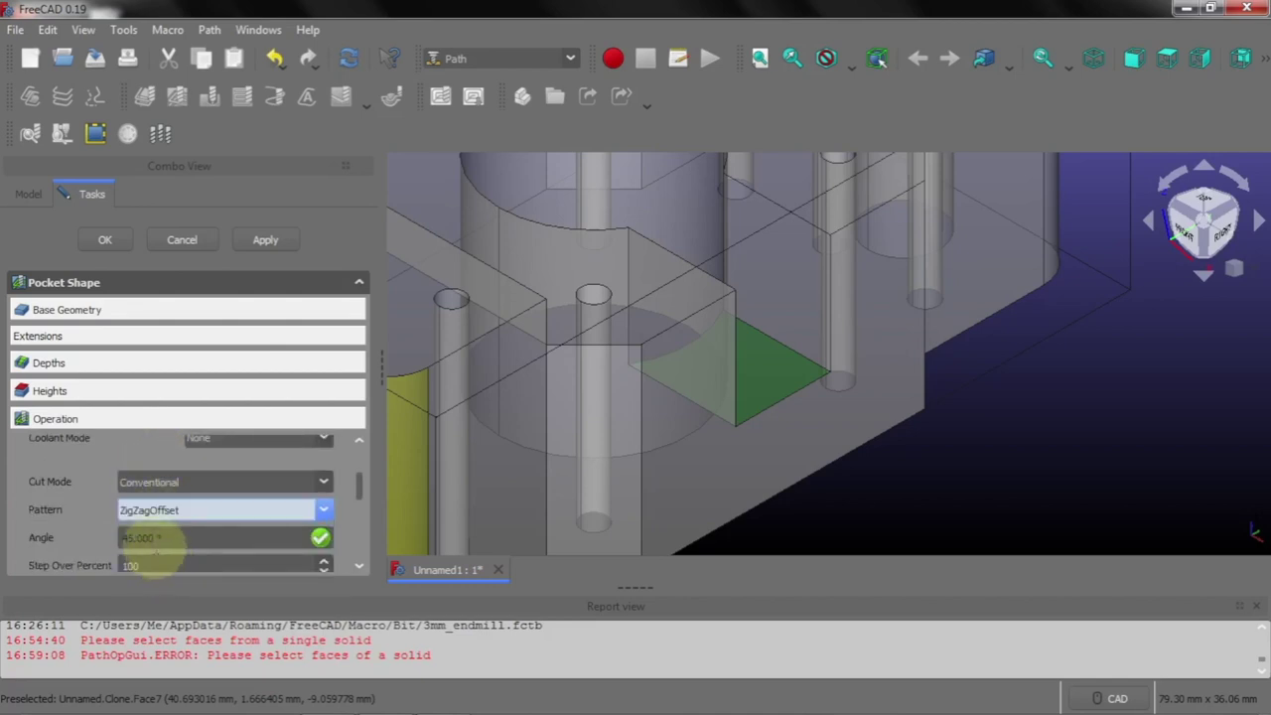
key(Tab)
text(90)
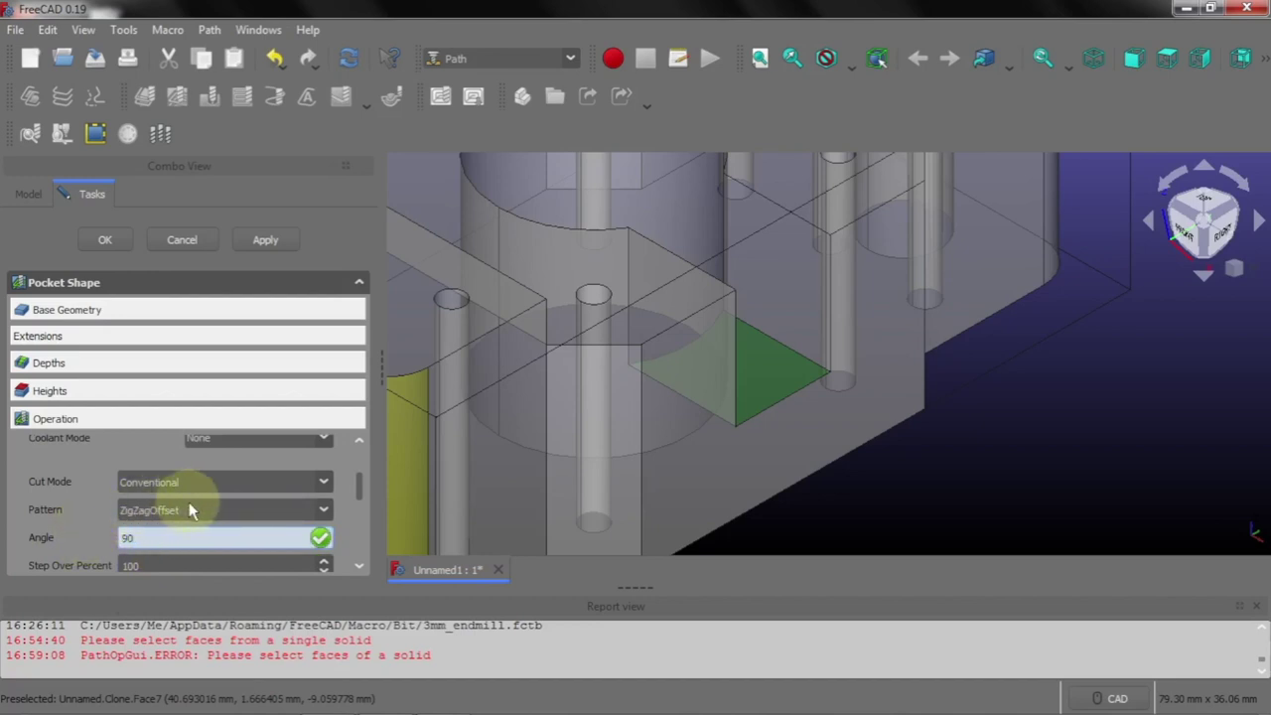
click(191, 510)
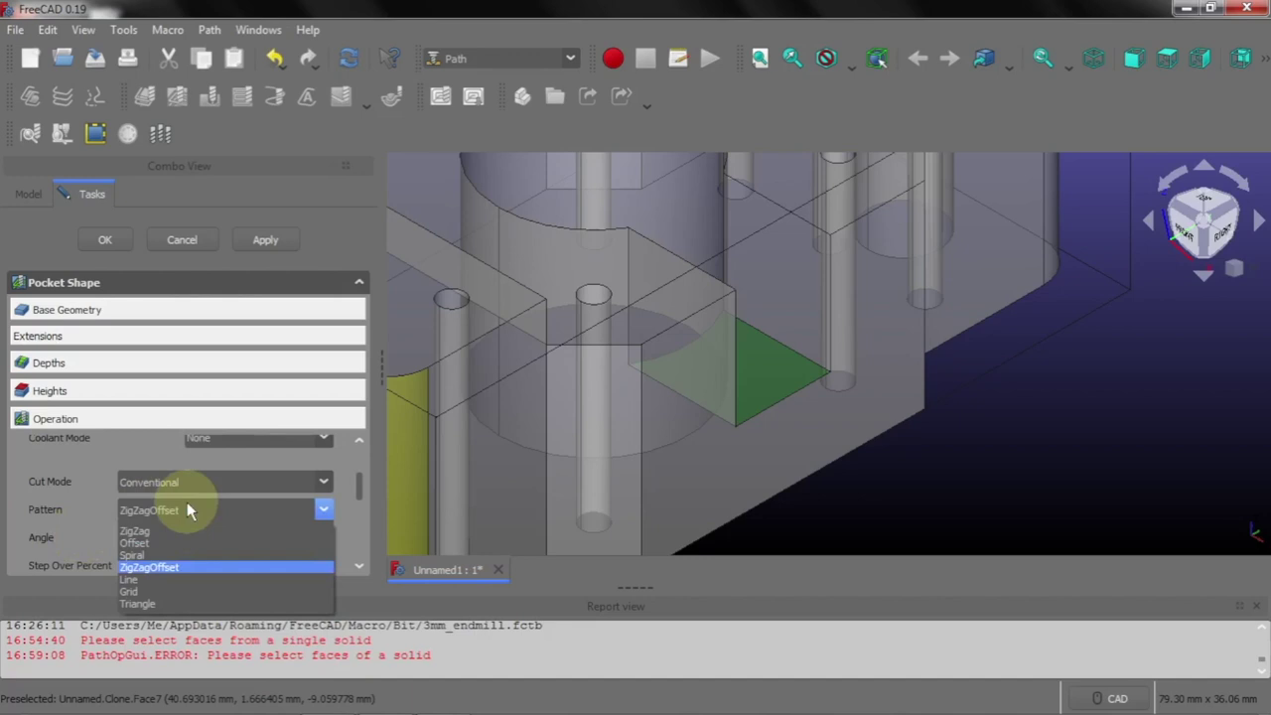
click(107, 502)
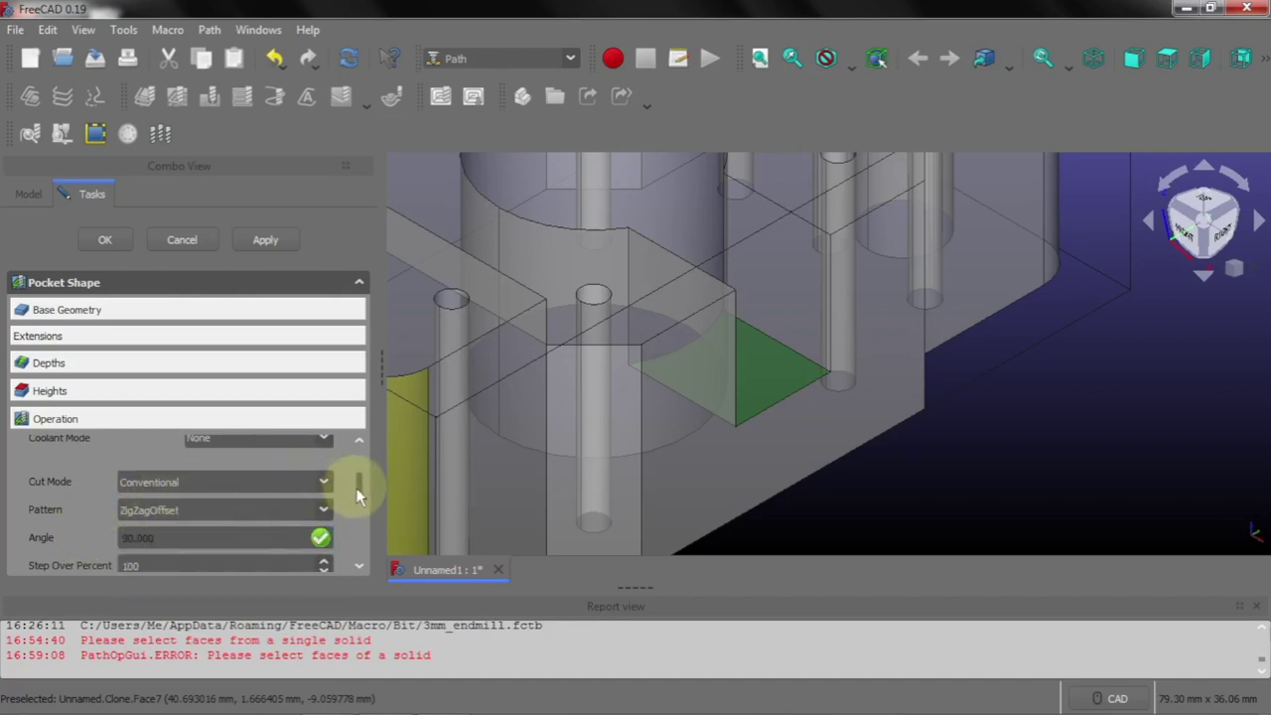
Set Step Over to 80% and apply to generate the pocket toolpath
drag(358, 491, 358, 523)
drag(154, 491, 107, 491)
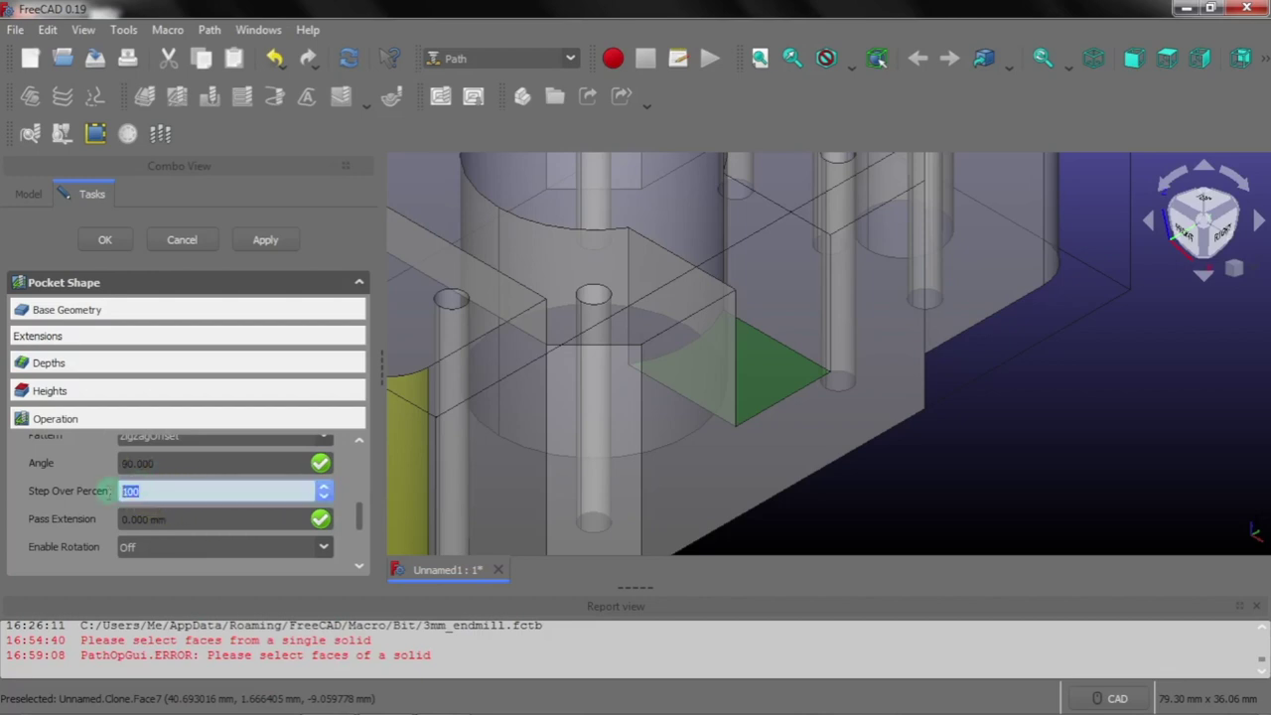
text(80)
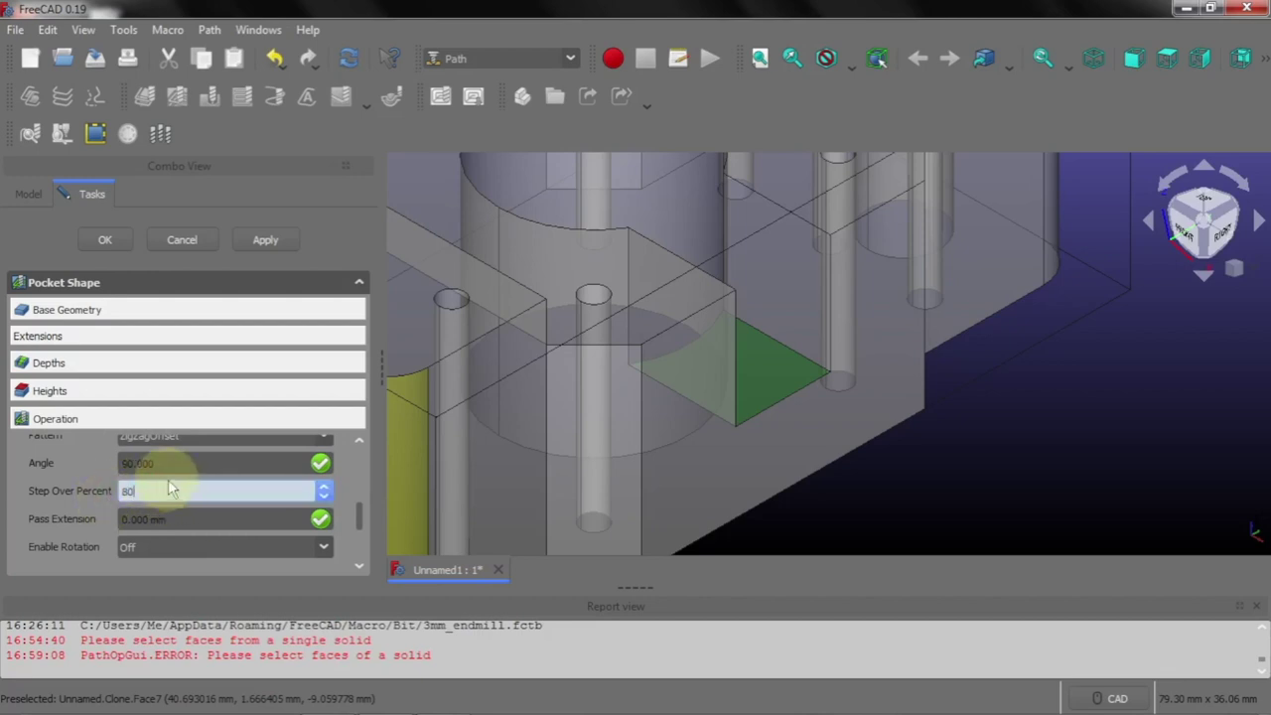
click(166, 463)
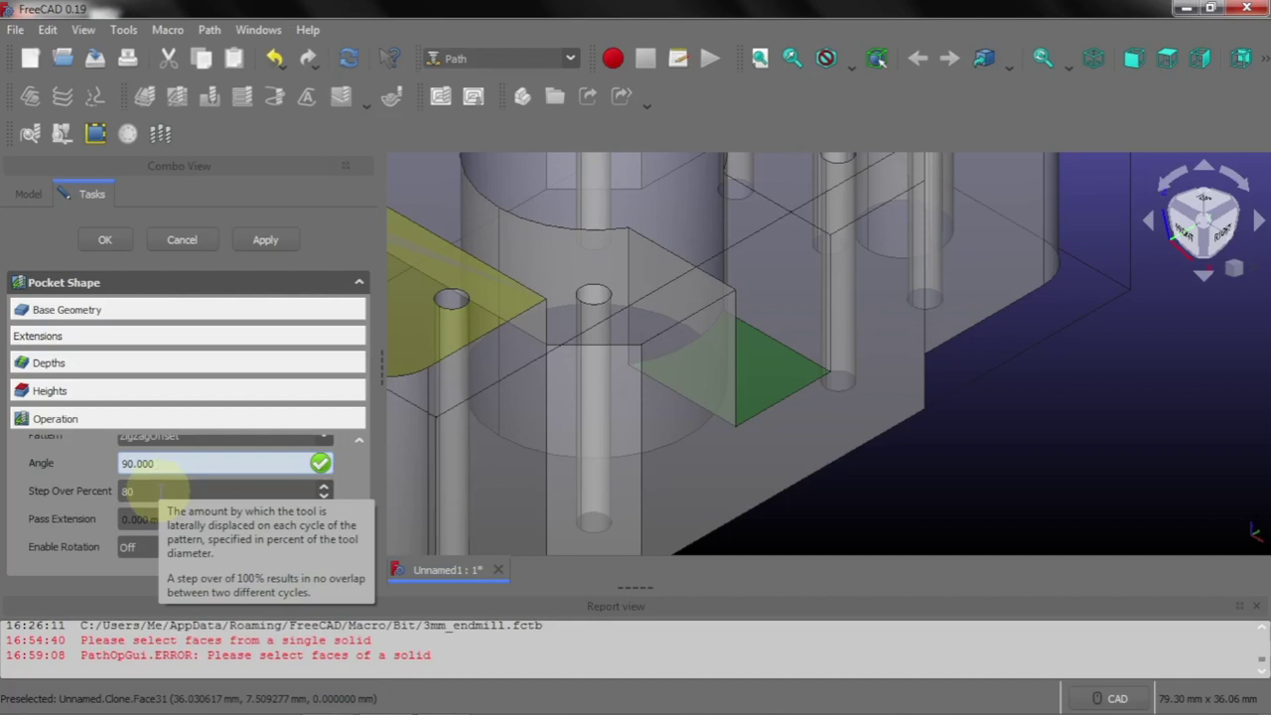
click(164, 491)
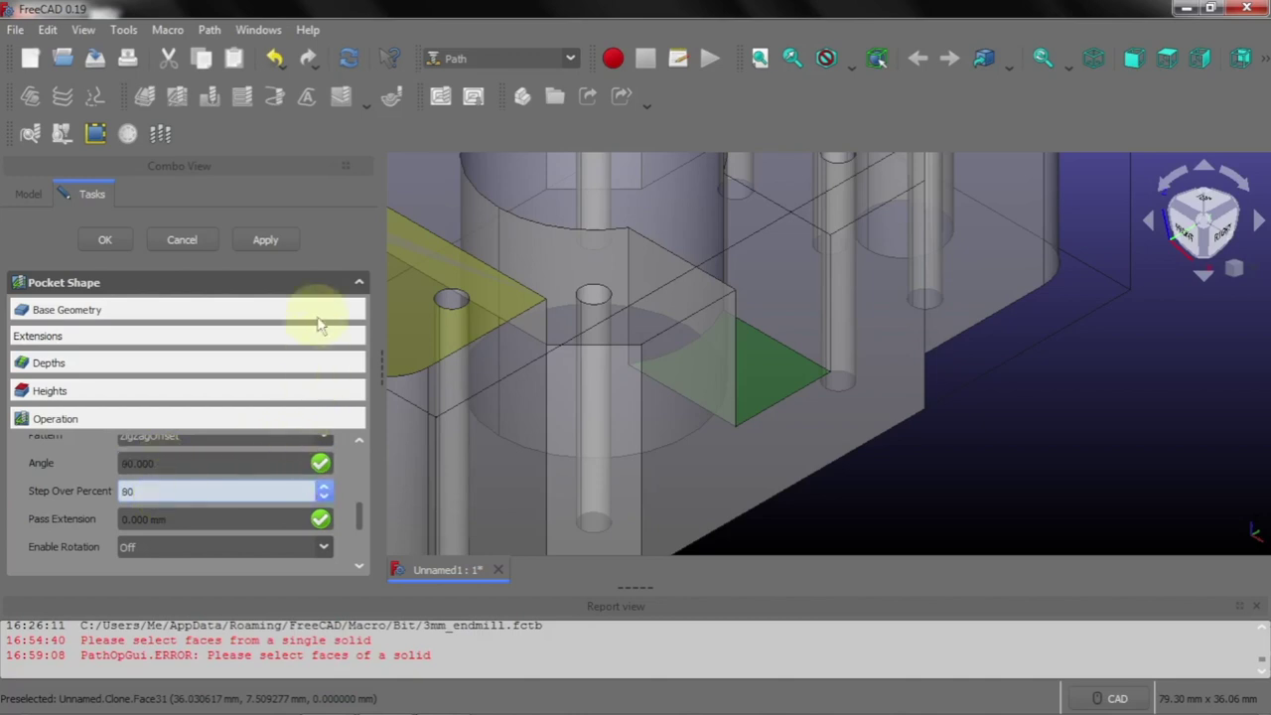
click(265, 240)
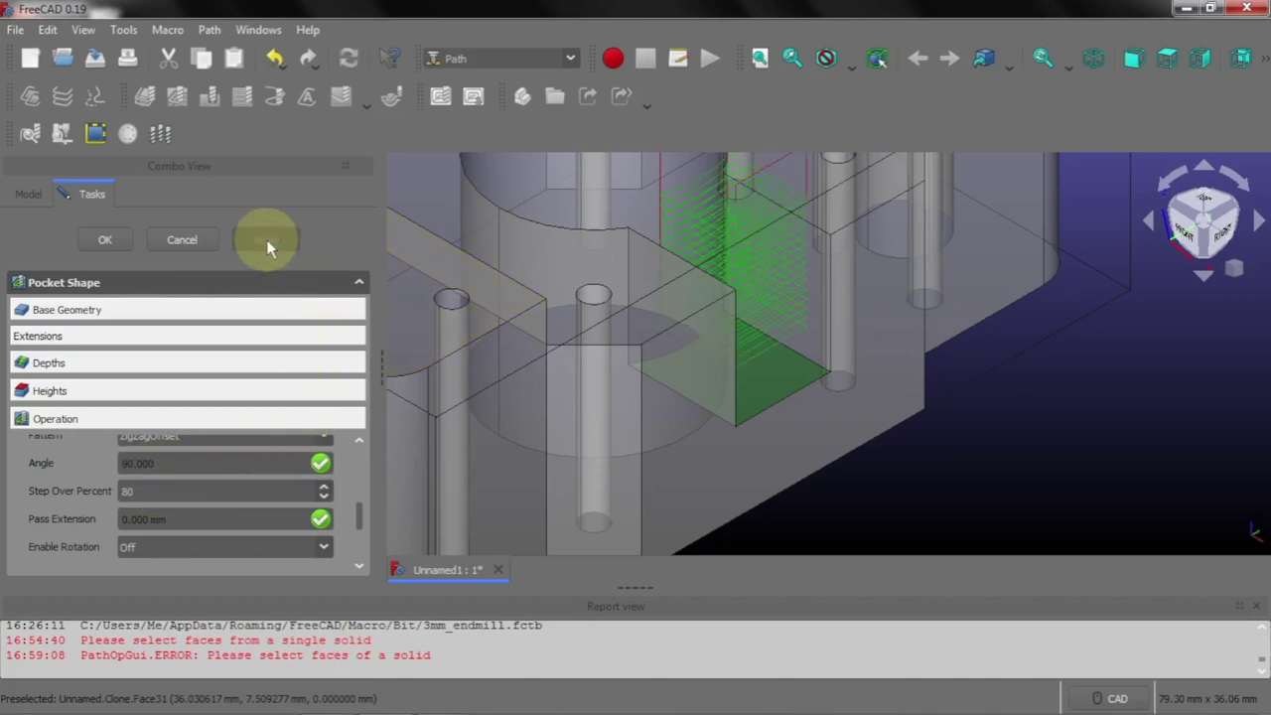
Orbit and zoom to inspect the pocket toolpath, then accept the Pocket_Shape operation
scroll(801, 487, down, 2)
scroll(801, 486, down, 1)
mouse_move(1078, 450)
middle_down()
mouse_move(1106, 446)
mouse_move(1083, 457)
mouse_move(1086, 471)
mouse_move(843, 481)
middle_up()
scroll(806, 241, up, 1)
scroll(805, 242, up, 1)
scroll(807, 272, up, 2)
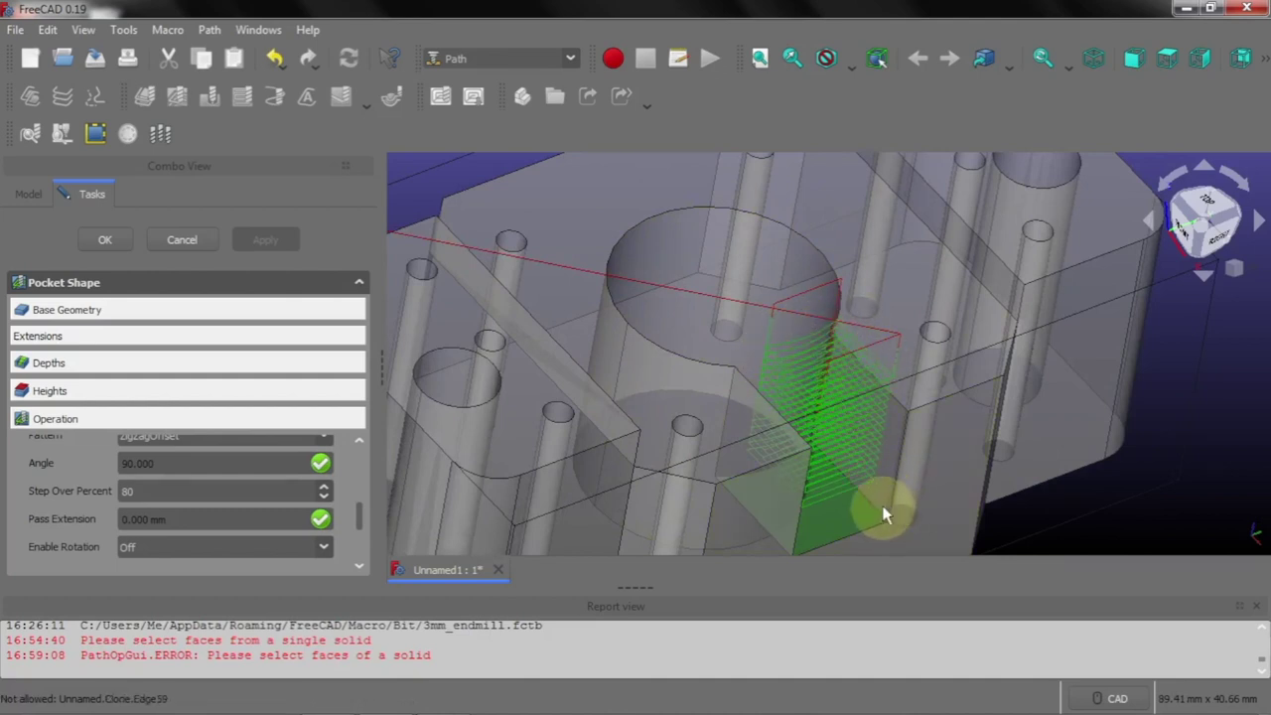
scroll(860, 438, up, 2)
scroll(860, 438, up, 1)
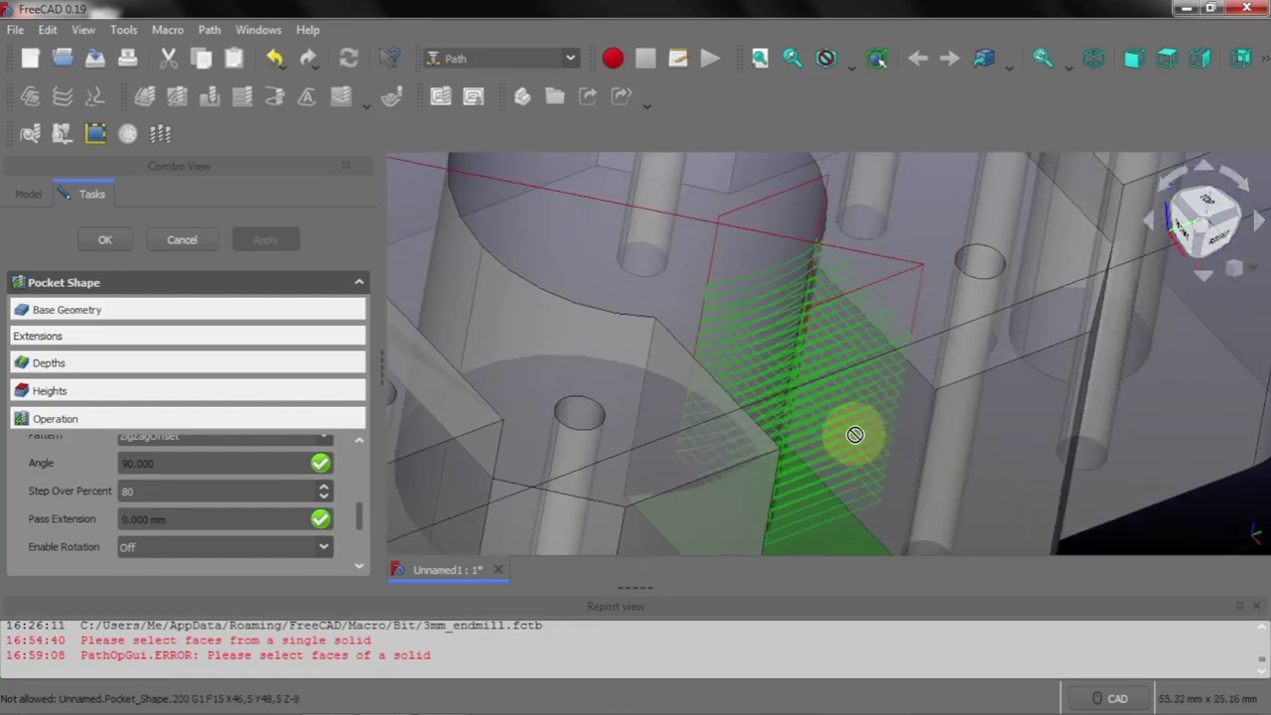
scroll(855, 434, down, 1)
scroll(855, 434, down, 1)
scroll(855, 434, down, 1)
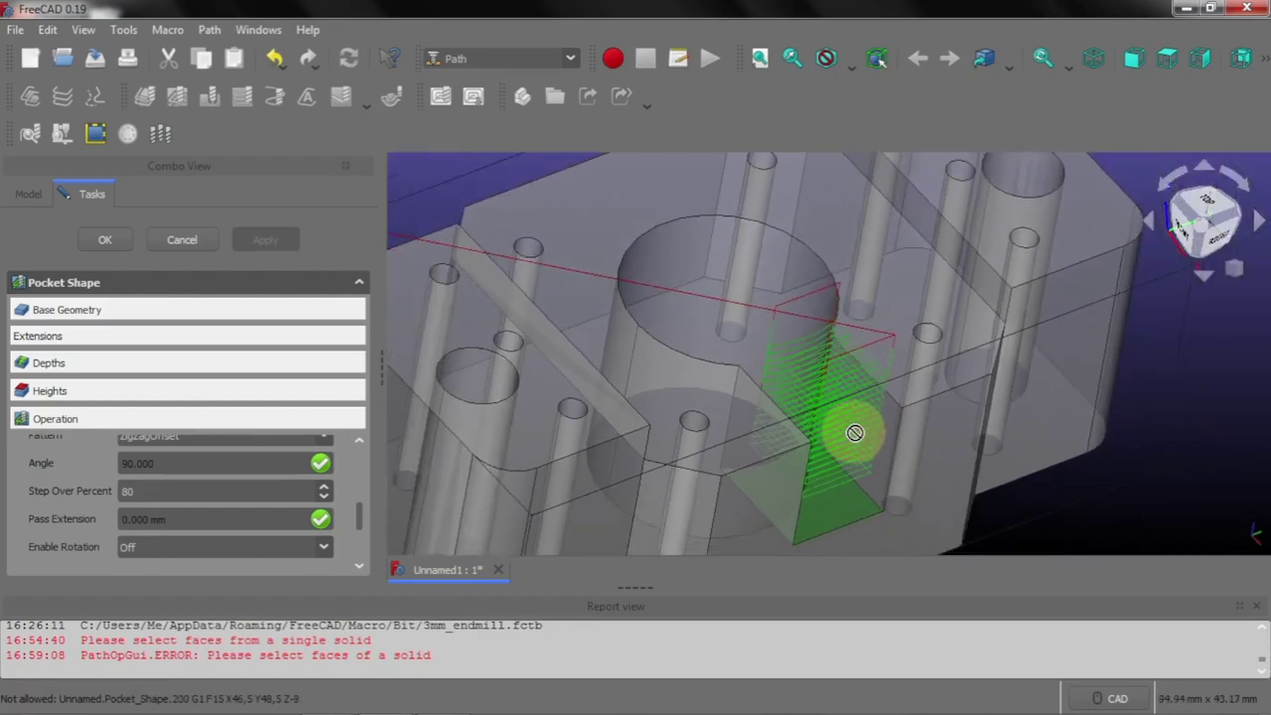
scroll(855, 434, down, 1)
scroll(855, 434, down, 1)
scroll(855, 434, down, 1)
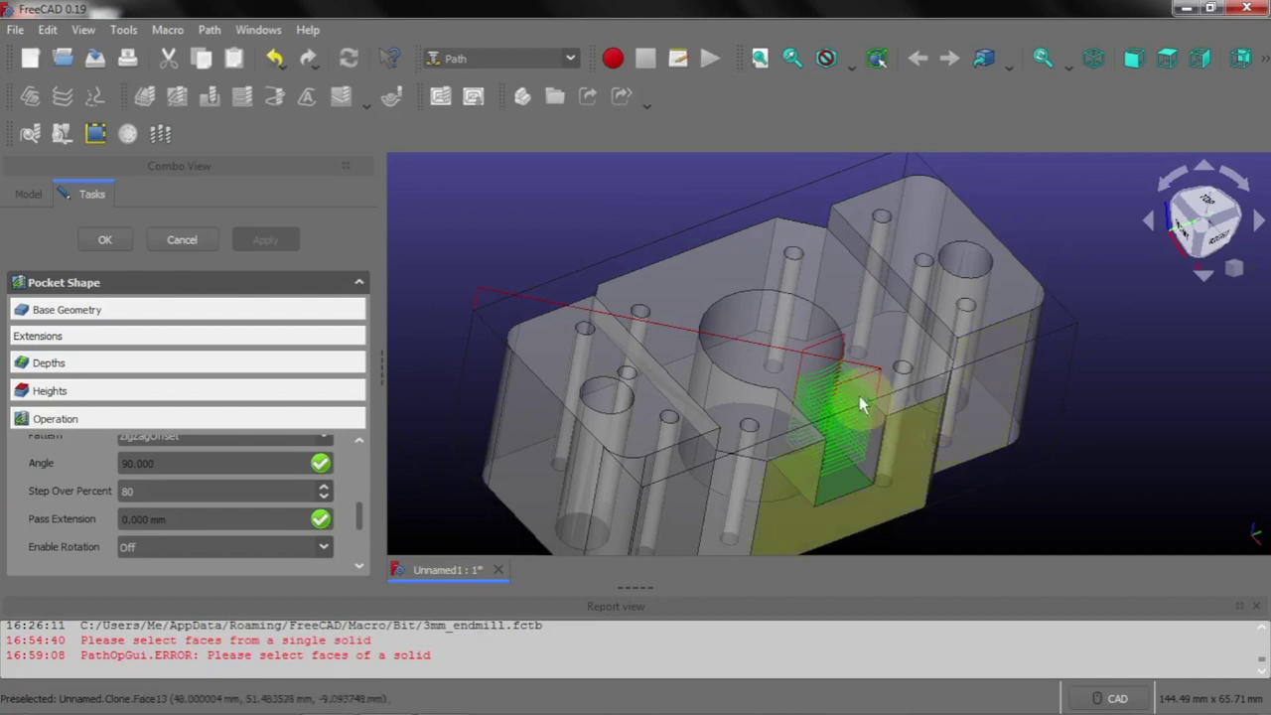
scroll(861, 402, down, 1)
click(108, 241)
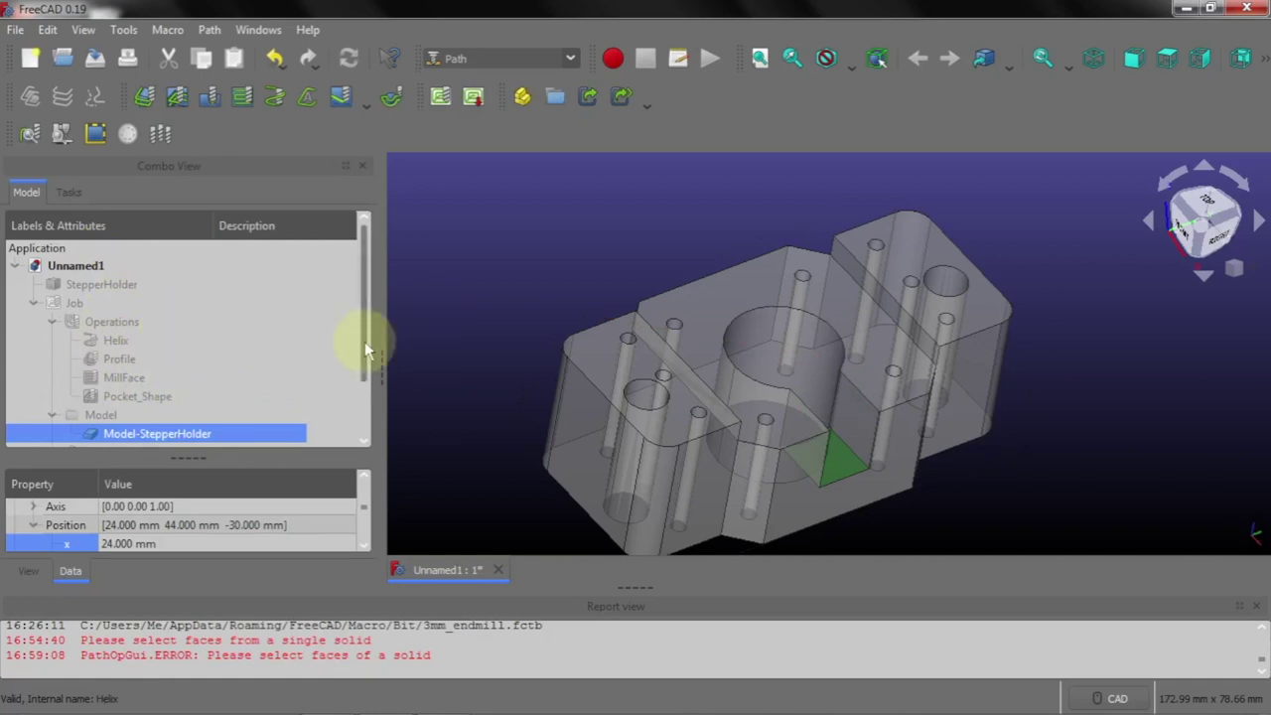
Select Helix, then show the Profile, MillFace and Pocket_Shape toolpaths one by one
drag(364, 341, 367, 357)
click(440, 343)
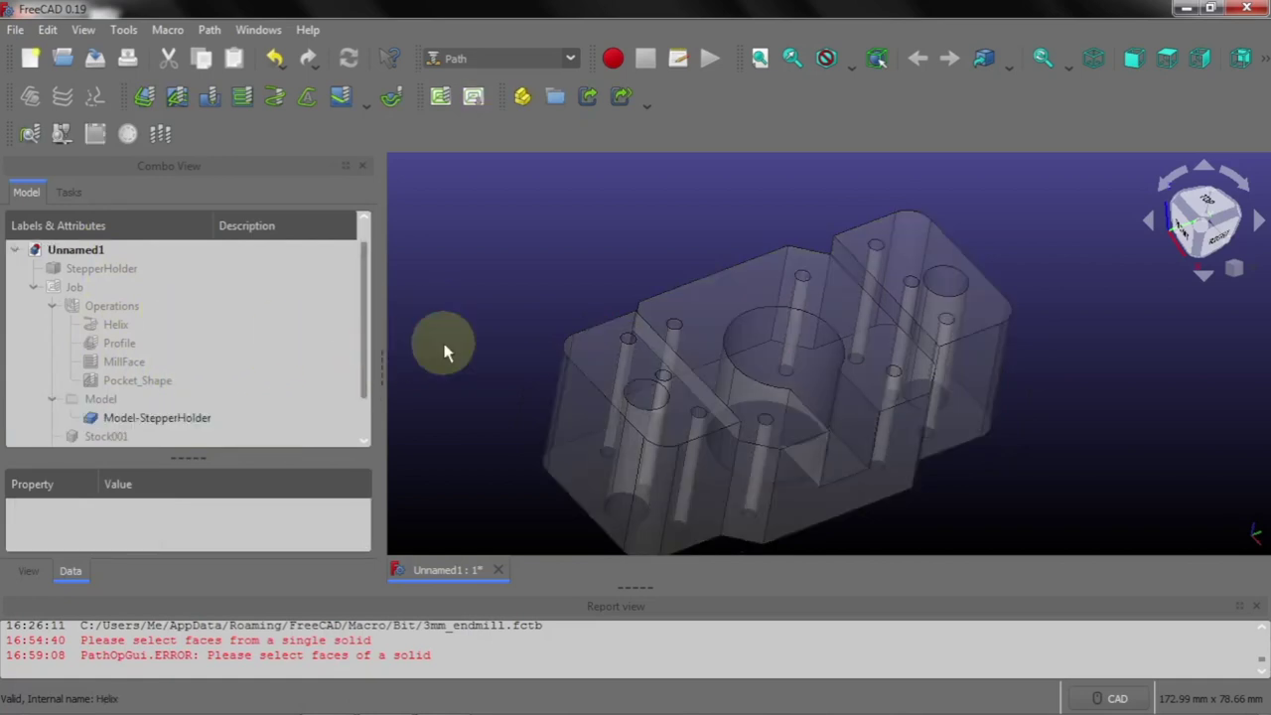
click(107, 331)
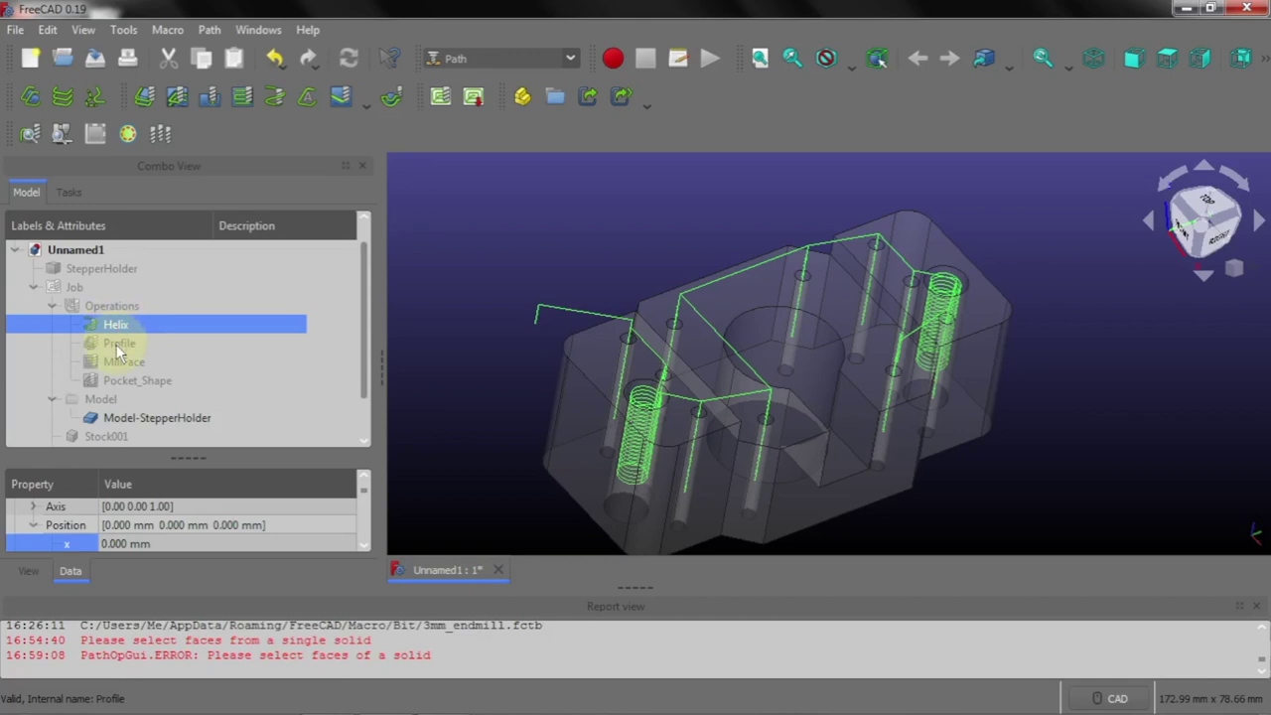
click(118, 347)
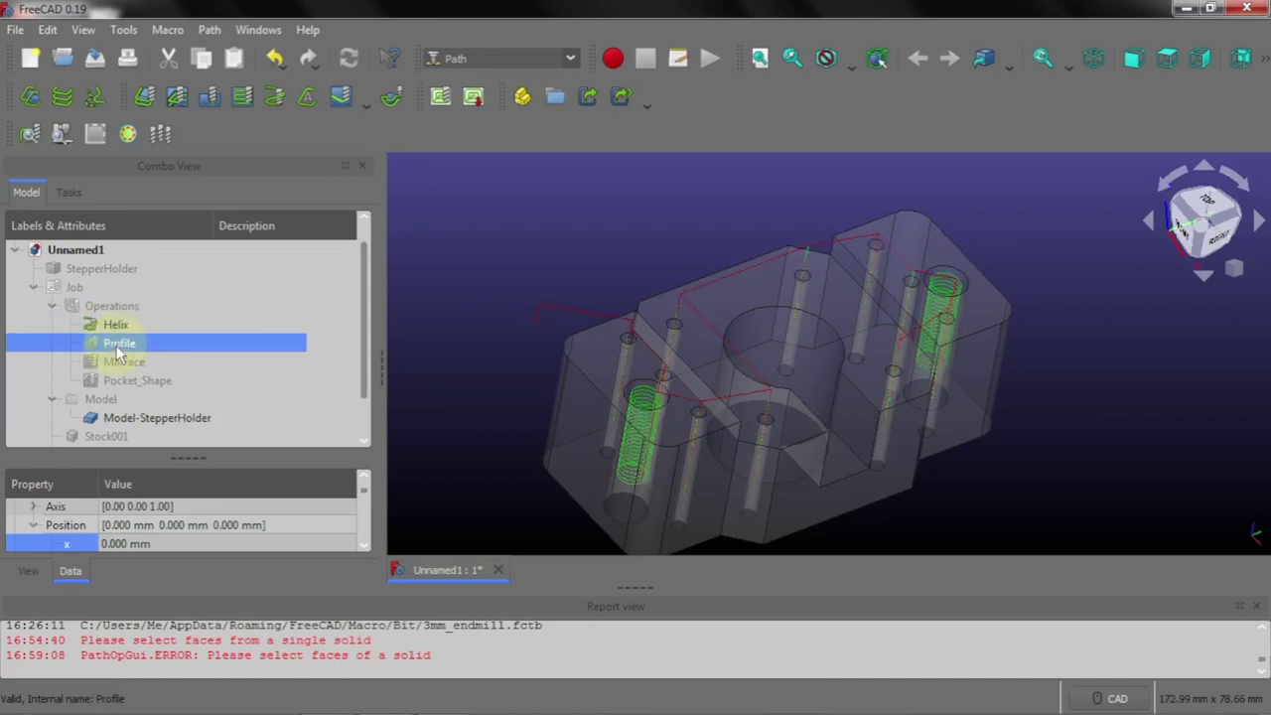
key(space)
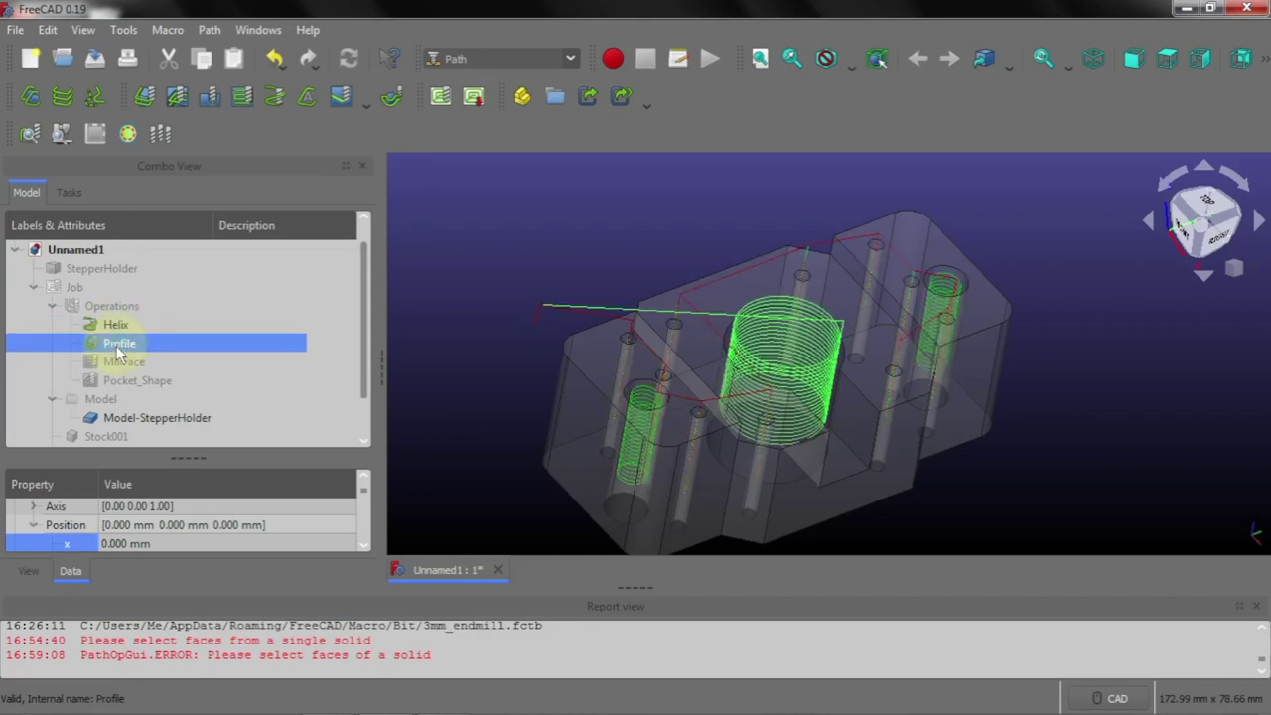
click(118, 363)
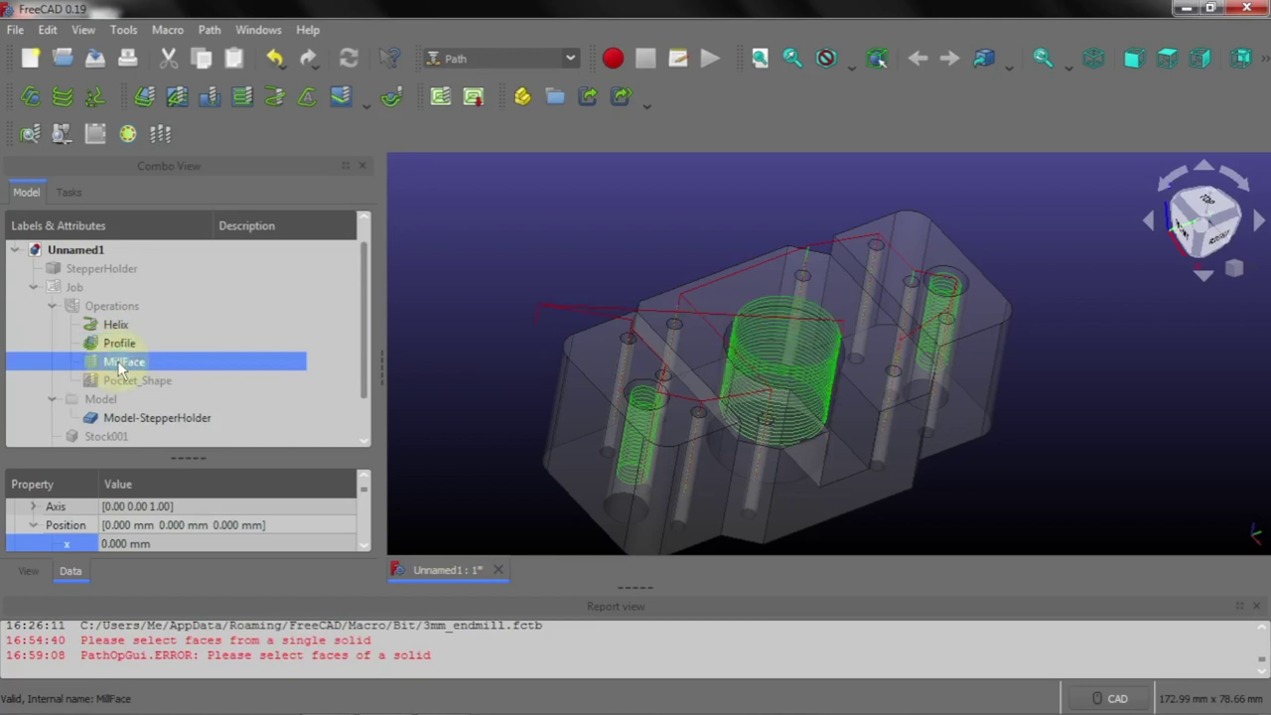
key(space)
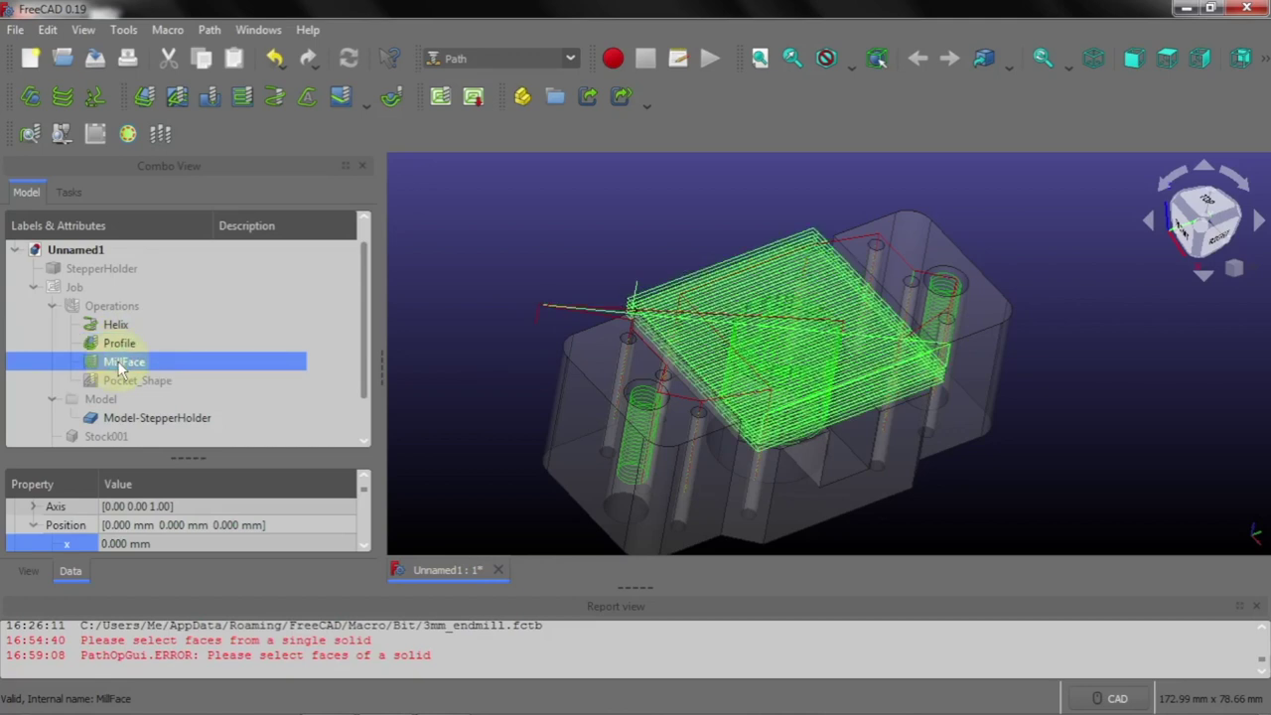
click(119, 380)
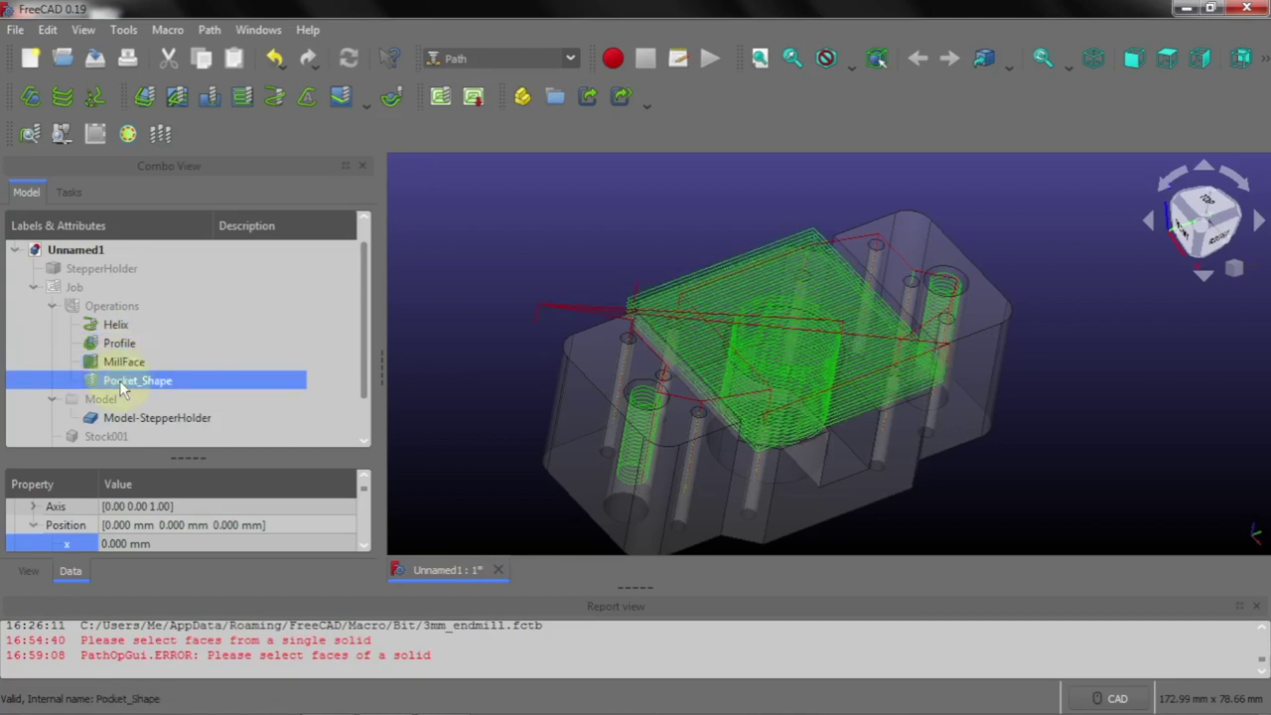
key(space)
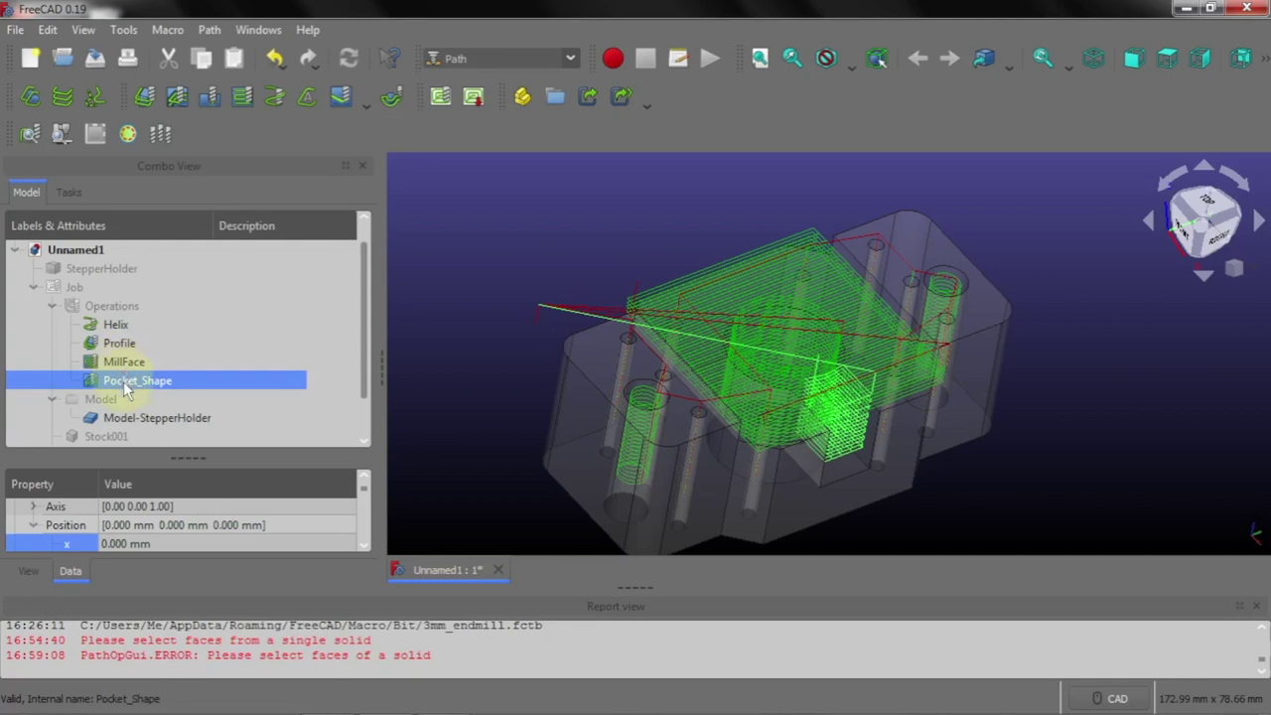
Hide the Pocket_Shape, MillFace, Profile and Helix toolpaths again and orbit the model
key(space)
click(123, 362)
key(space)
click(121, 343)
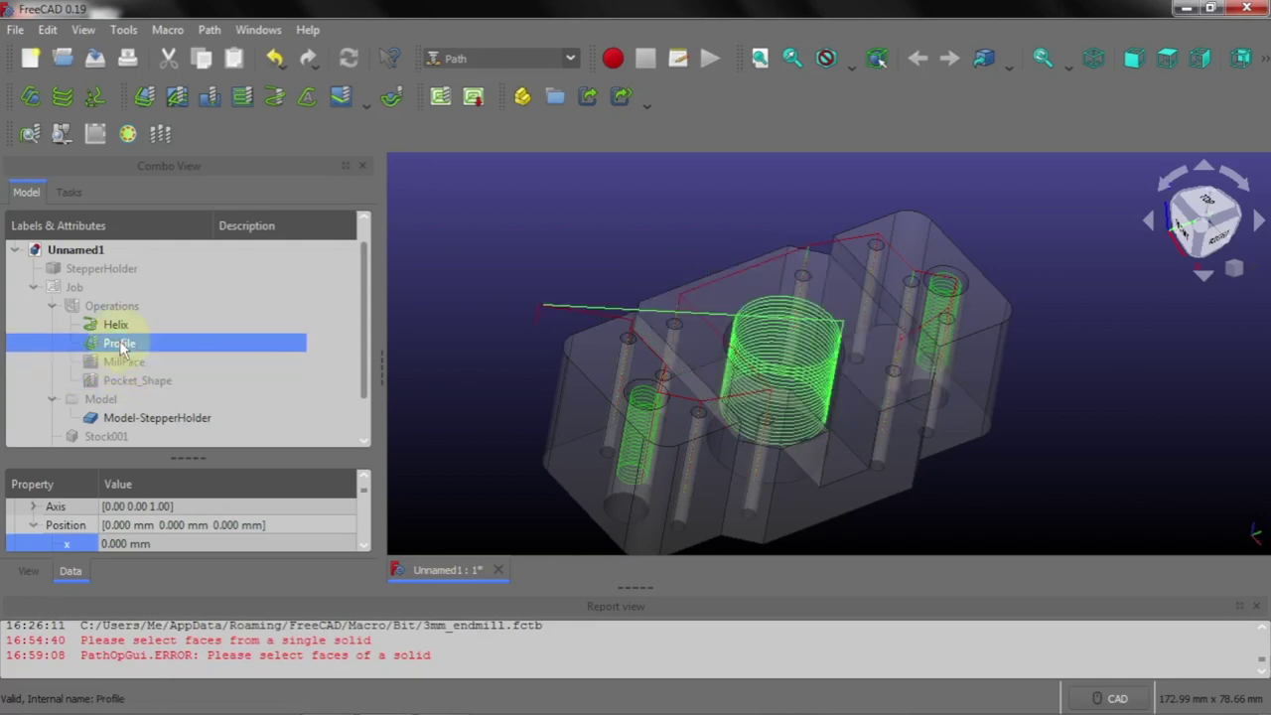
key(space)
click(120, 326)
key(space)
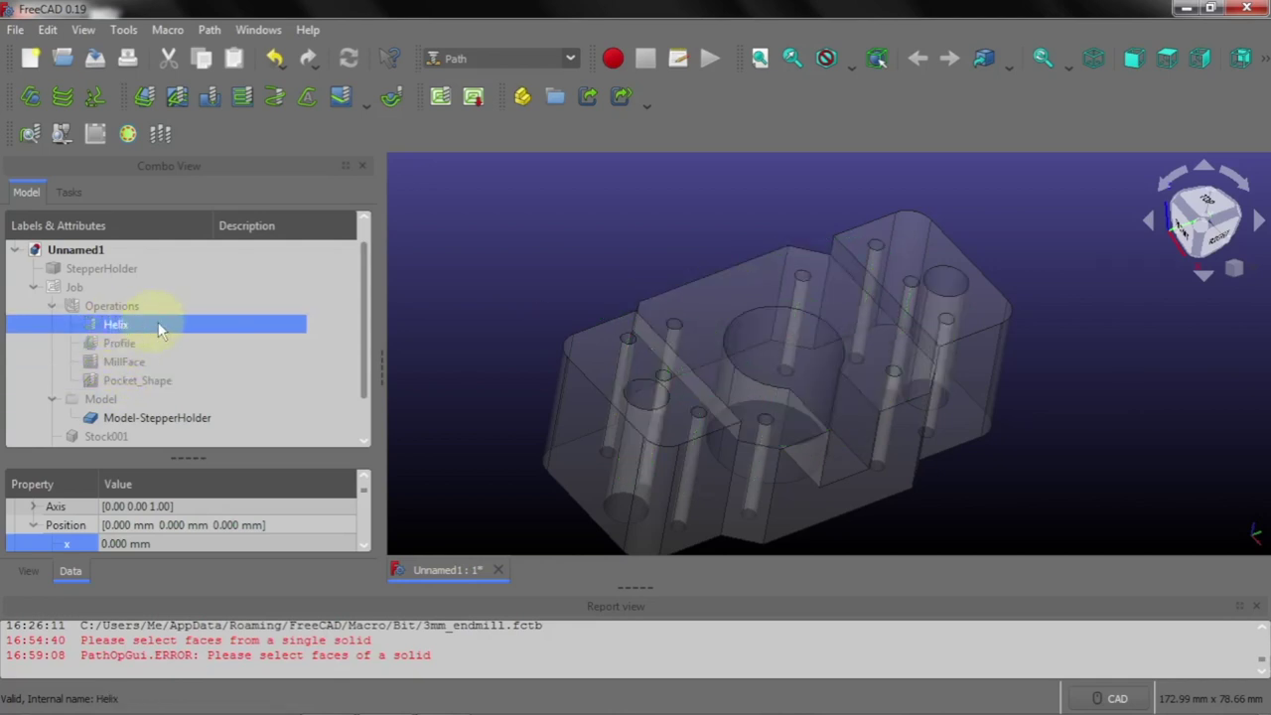
scroll(766, 317, down, 2)
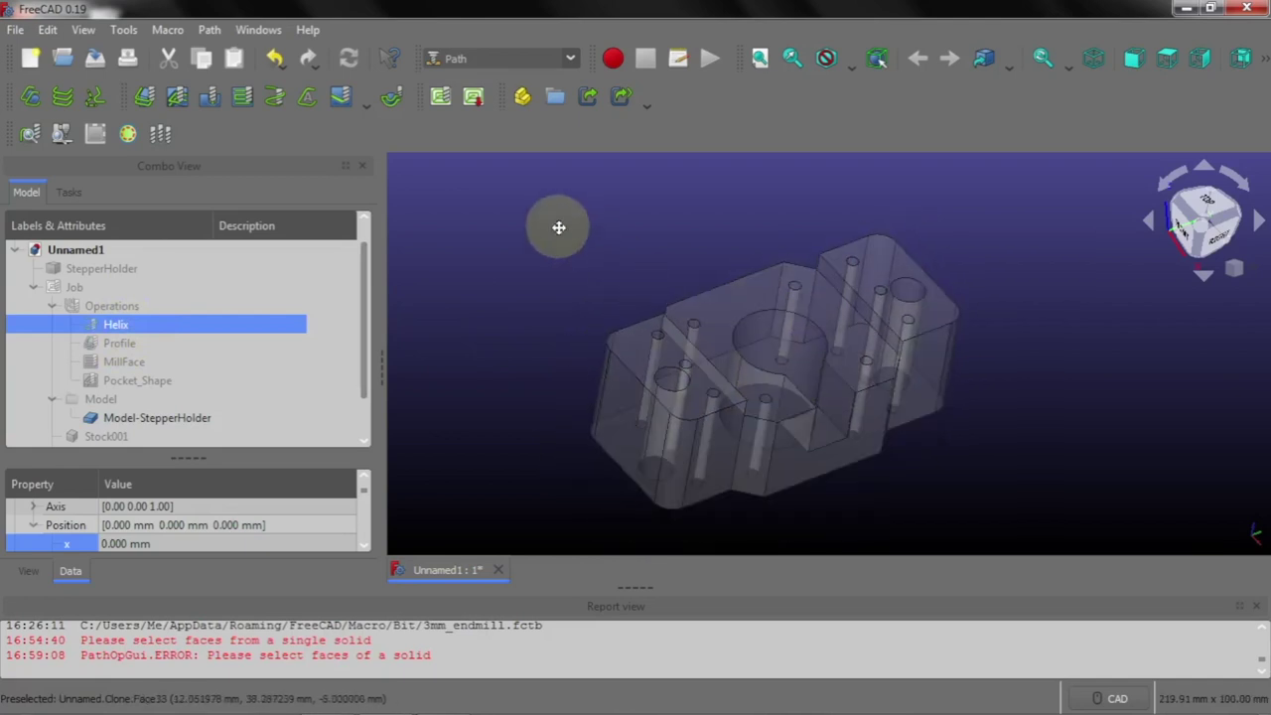
middle_drag(559, 228, 579, 364)
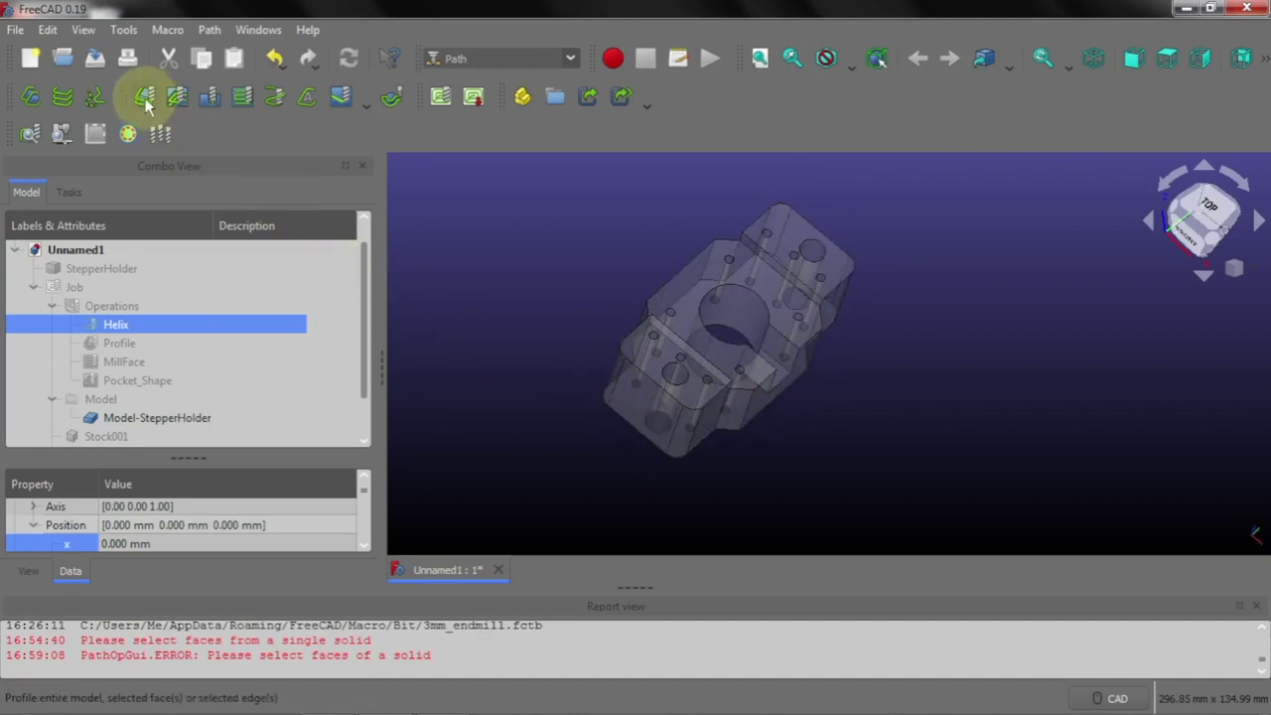
click(208, 30)
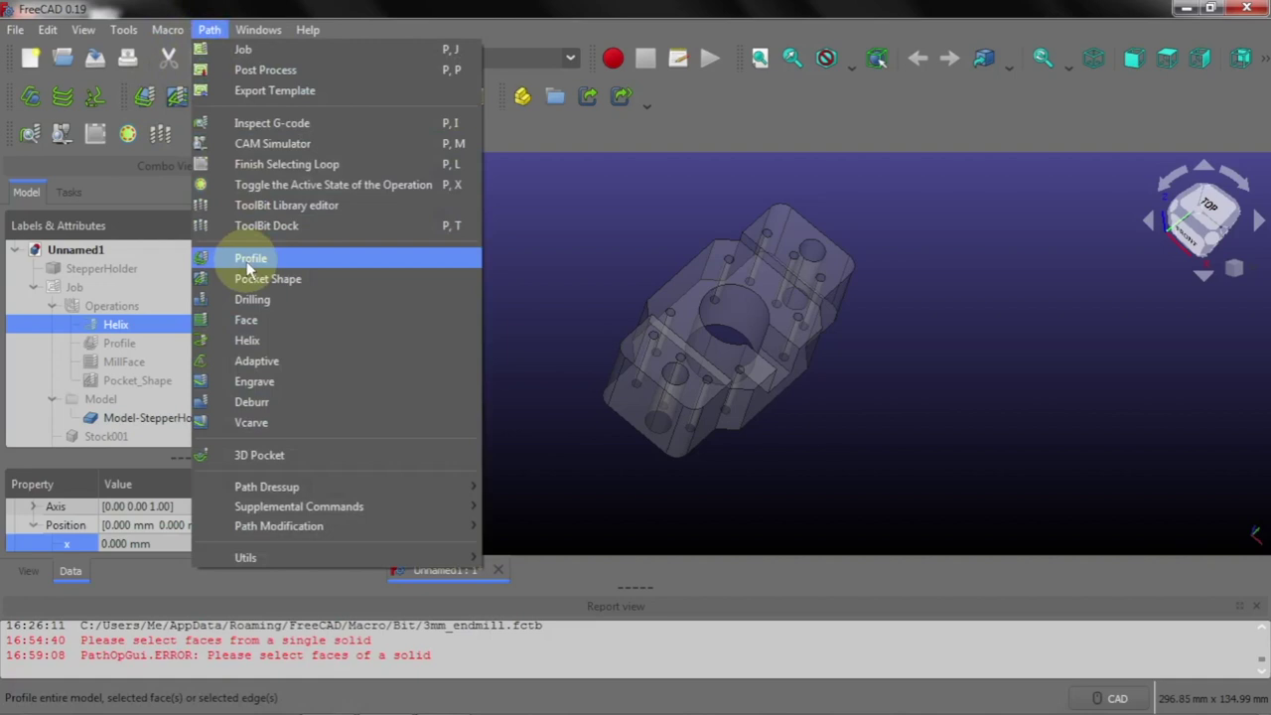
Start a new Profile operation, expand Base Geometry, and view the model from the top
click(249, 260)
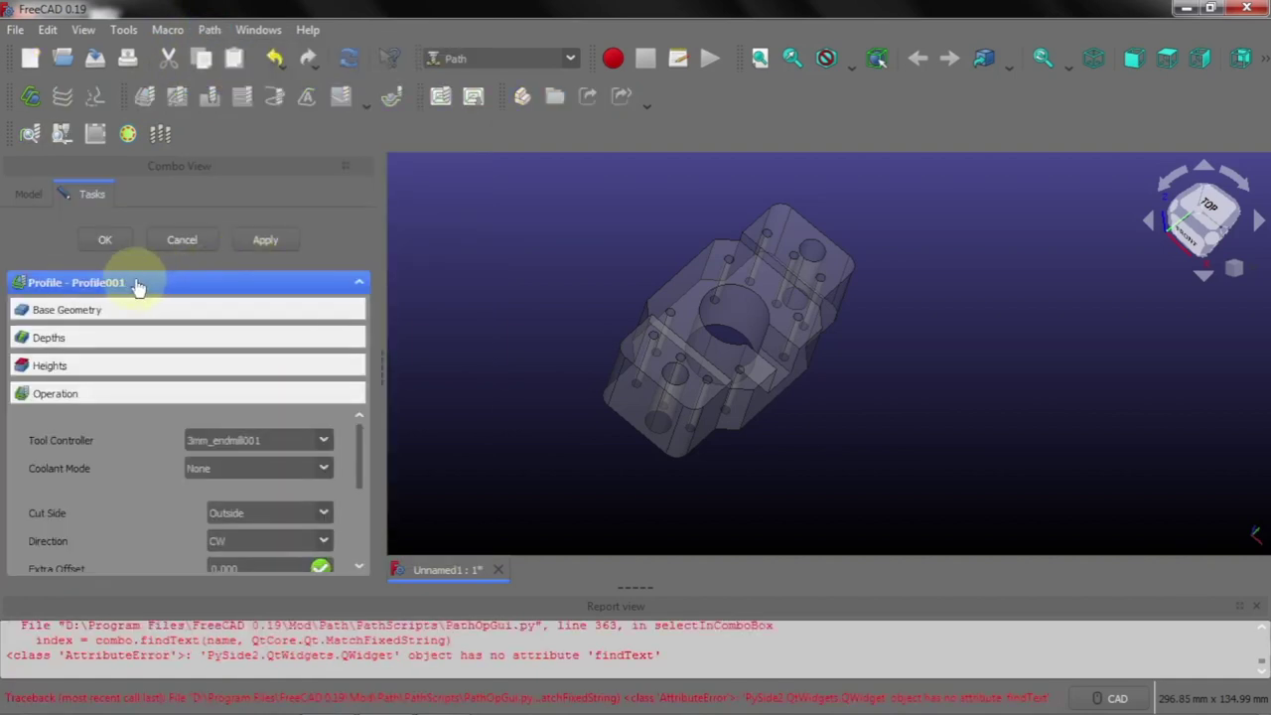
click(106, 310)
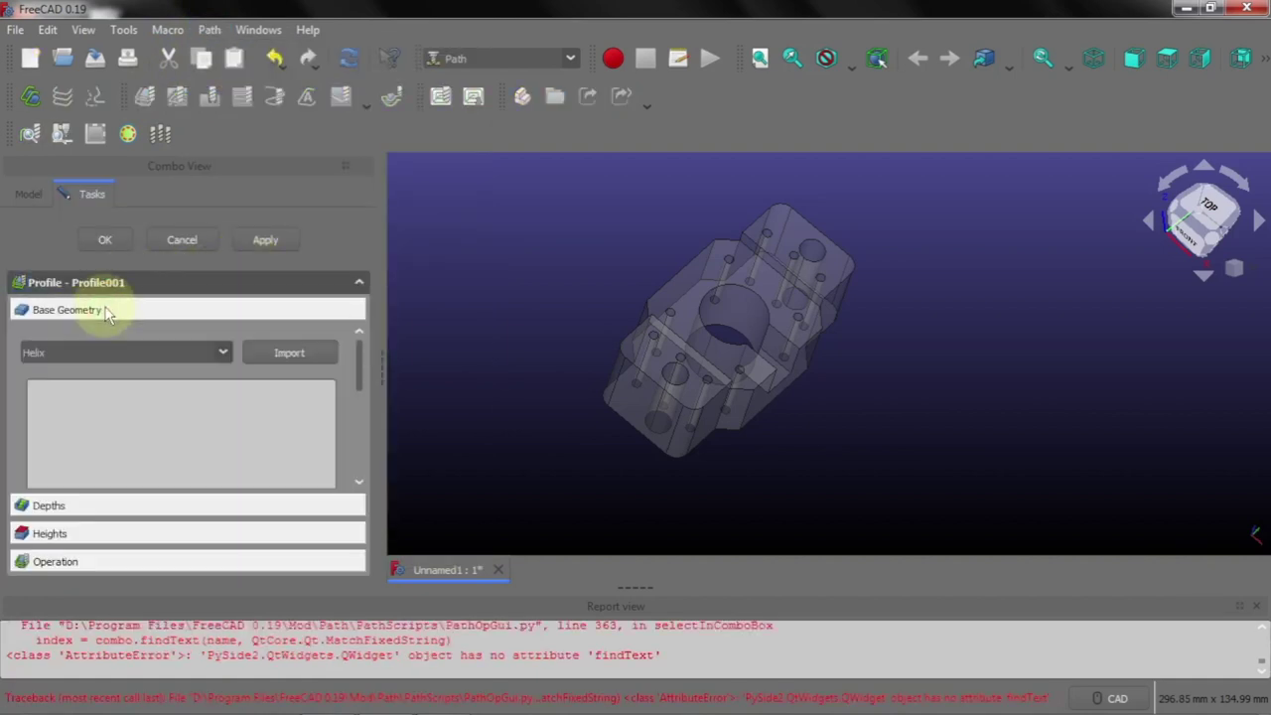
click(1167, 59)
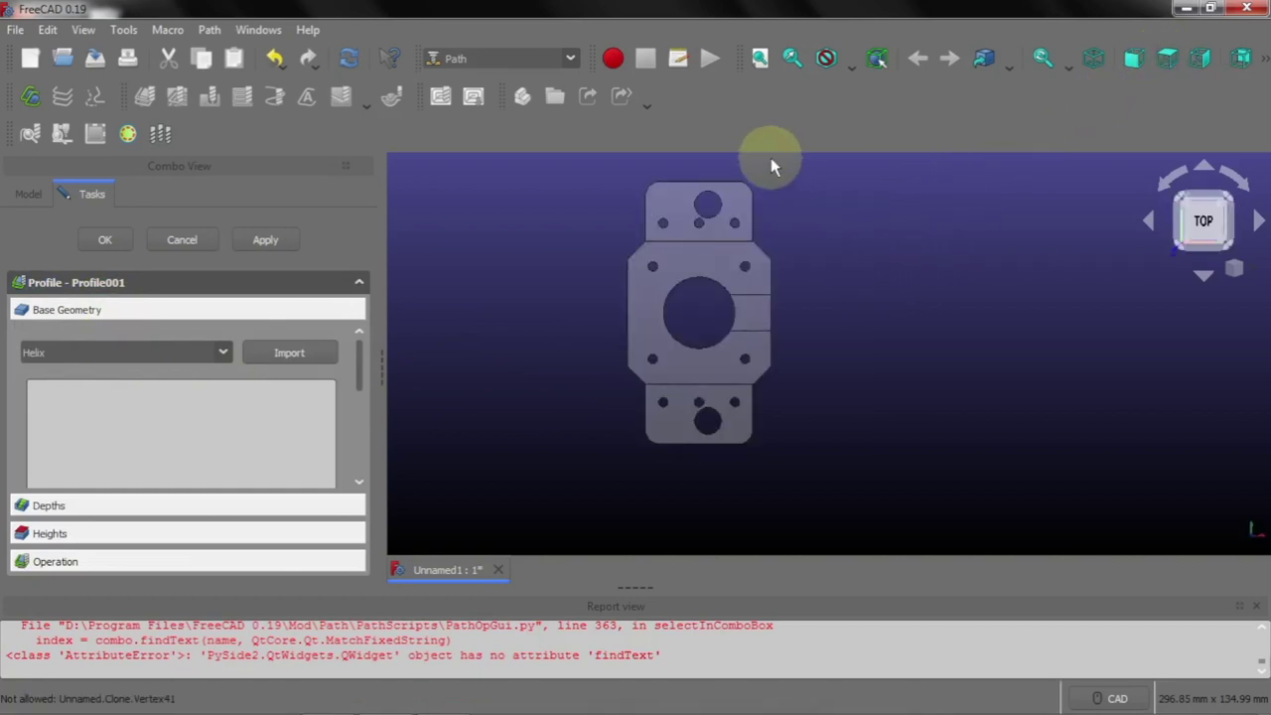
scroll(770, 158, up, 1)
scroll(770, 158, up, 1)
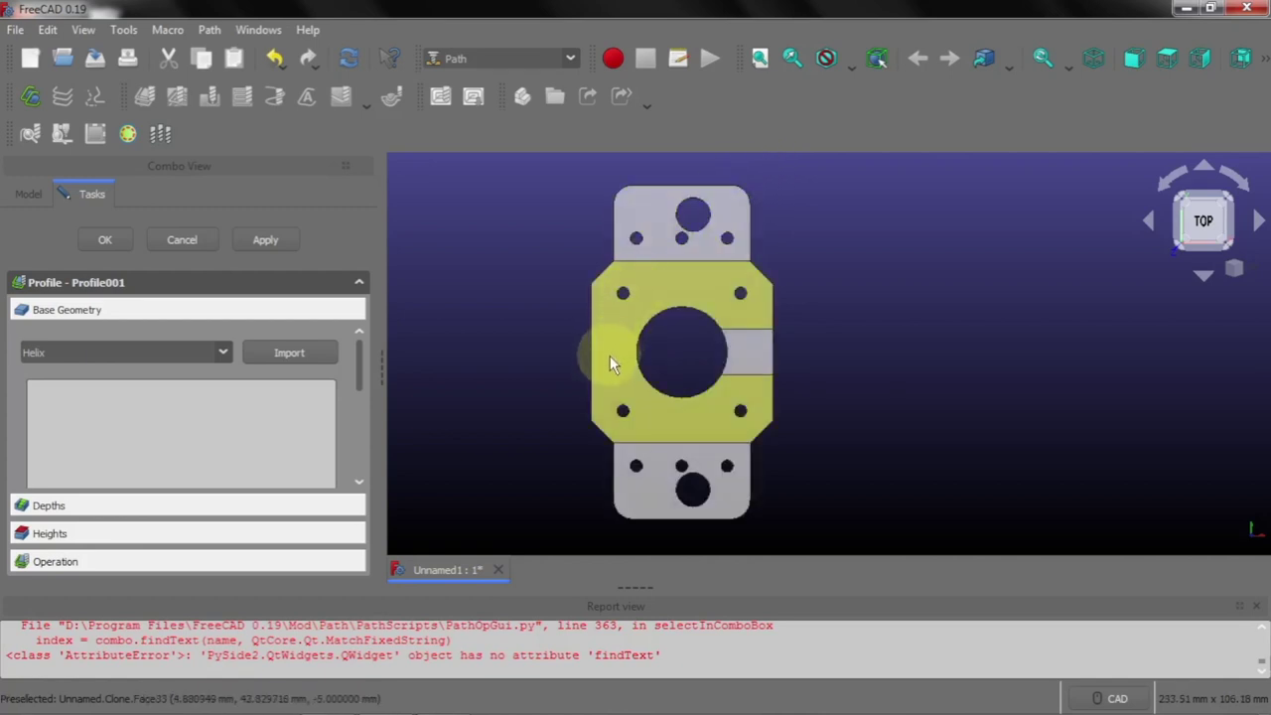
Select the plate's top, middle, bottom and side-tab faces and add them to the base geometry
click(610, 328)
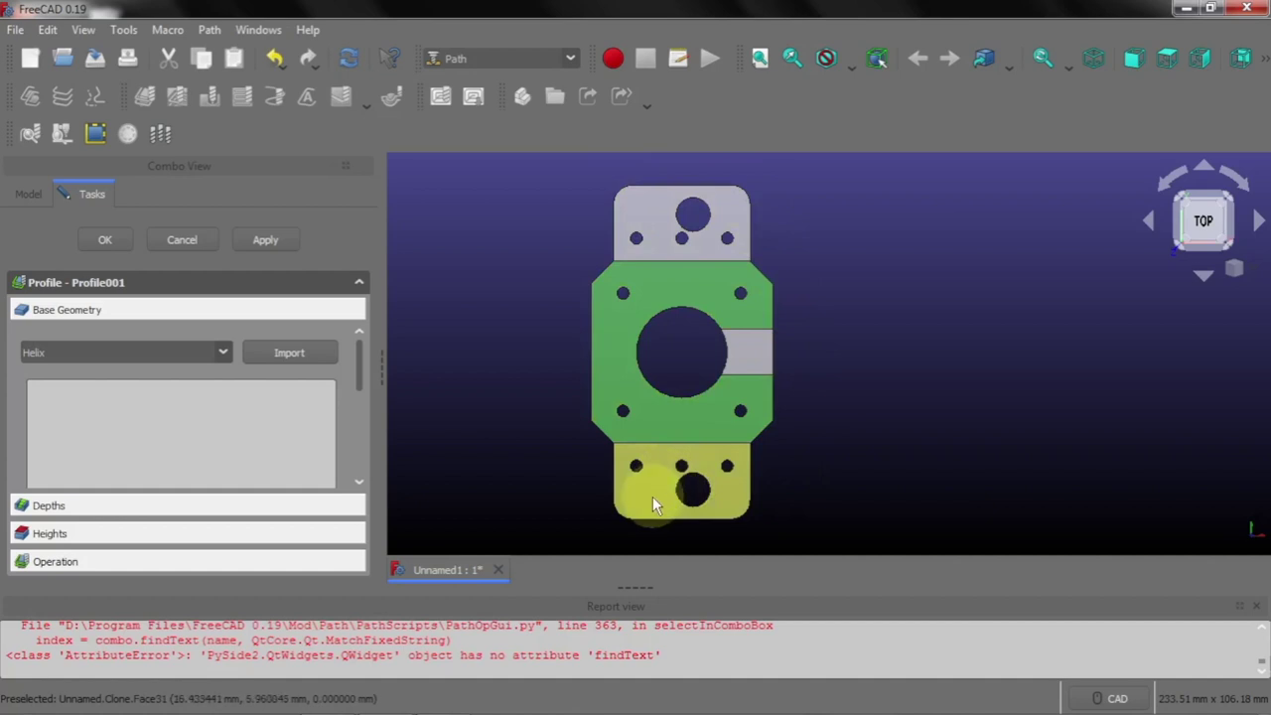
click(838, 291)
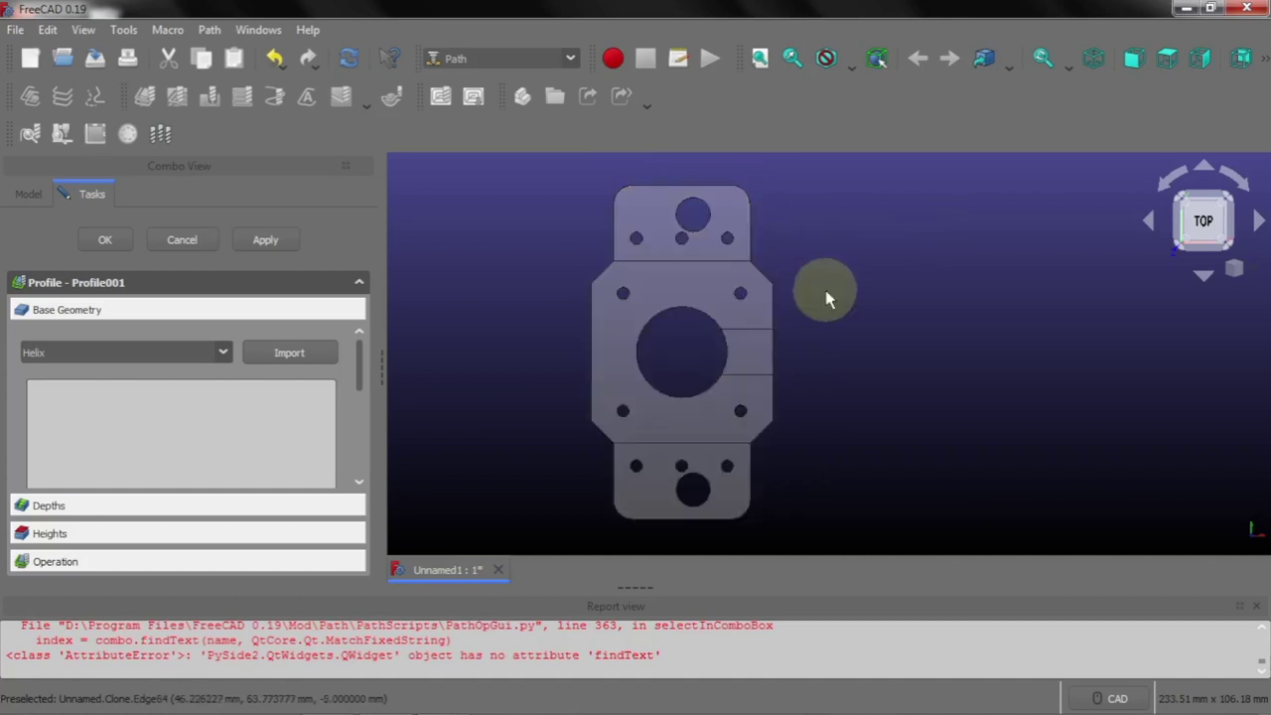
click(641, 214)
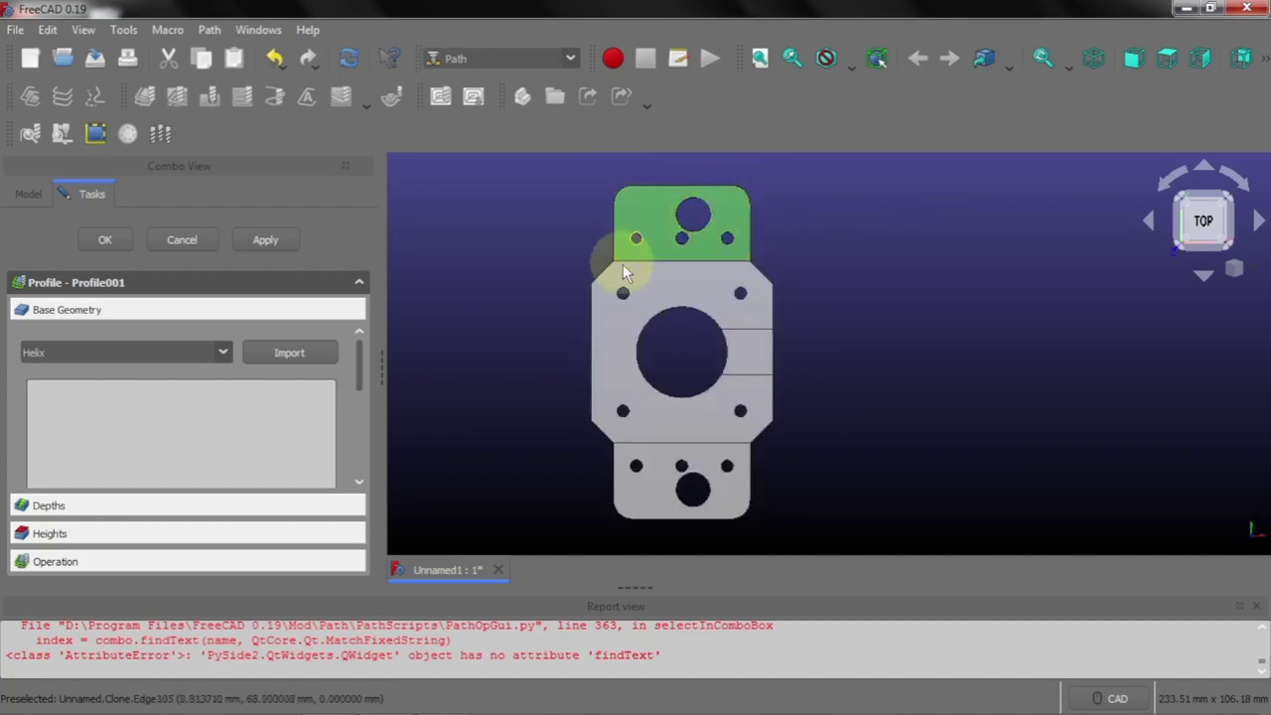
ctrl+click(616, 338)
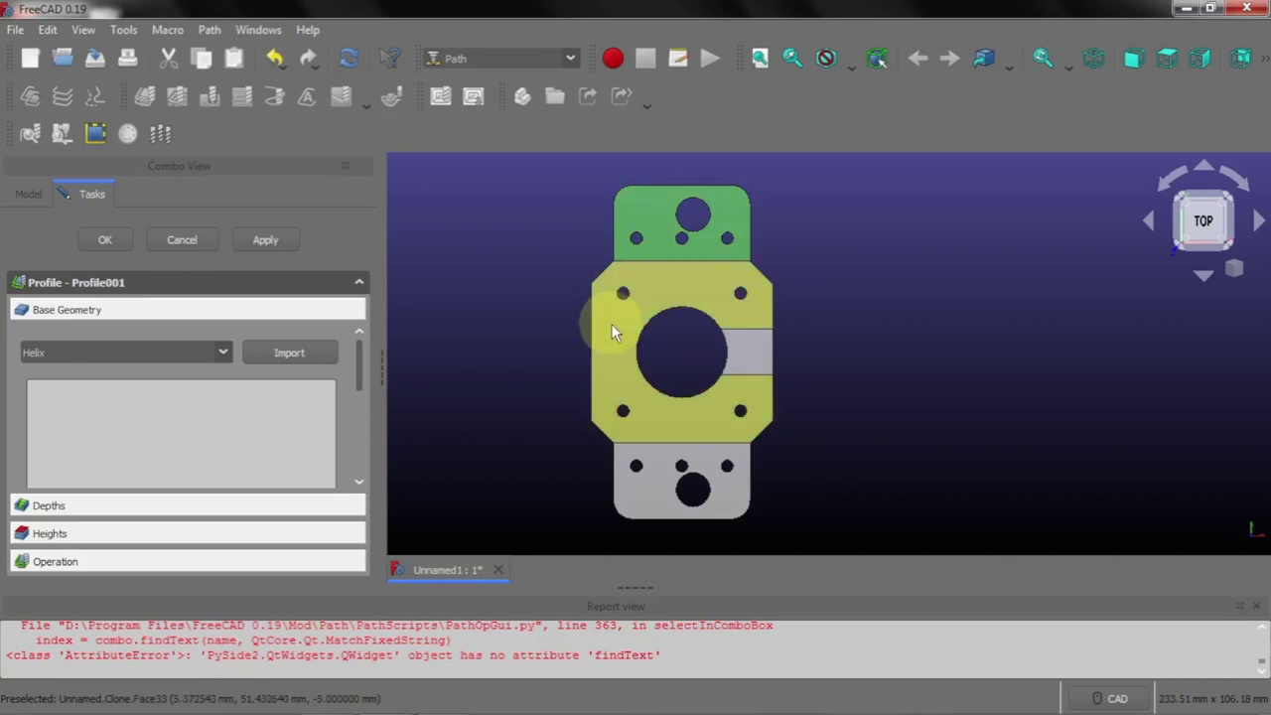
ctrl+click(653, 487)
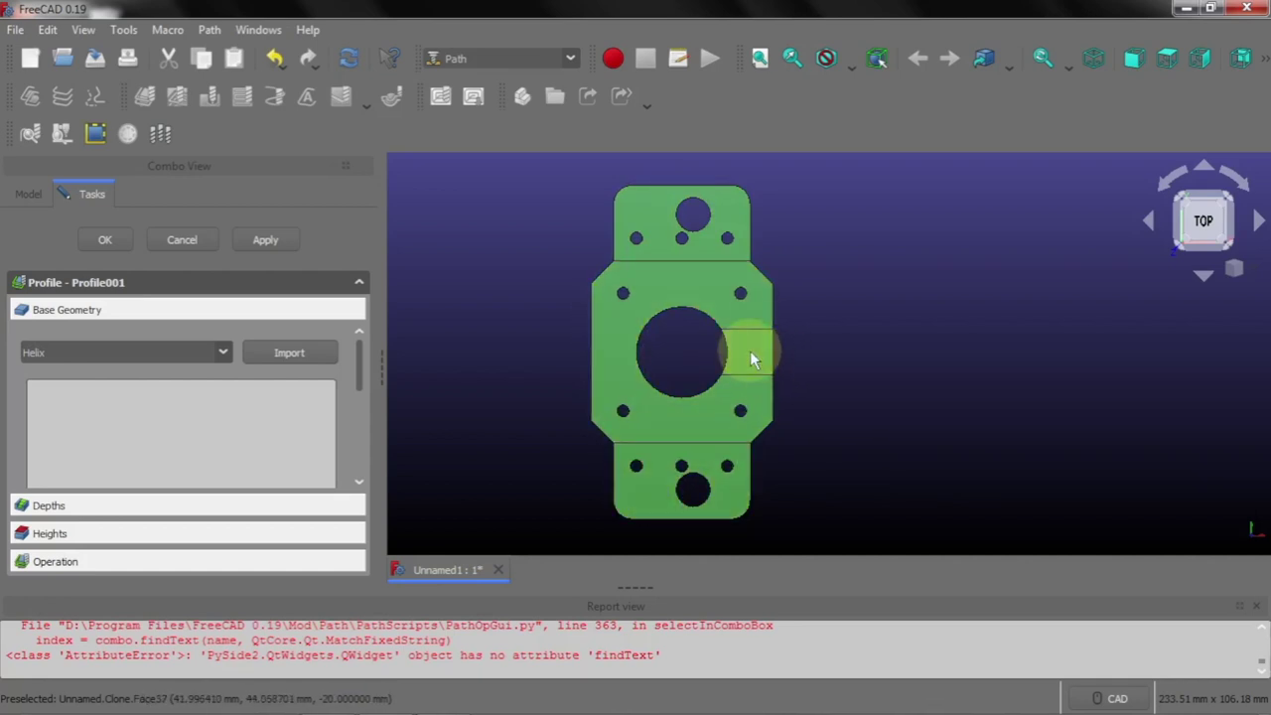
ctrl+click(756, 350)
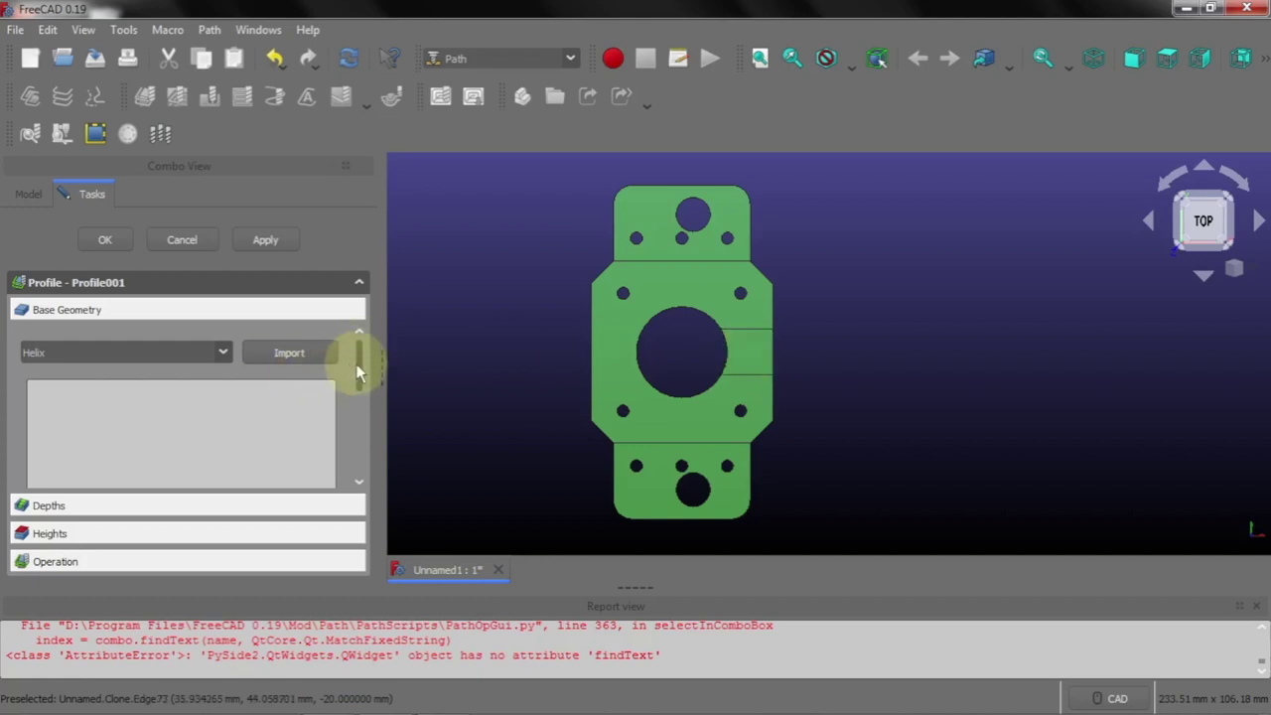
drag(359, 372, 355, 425)
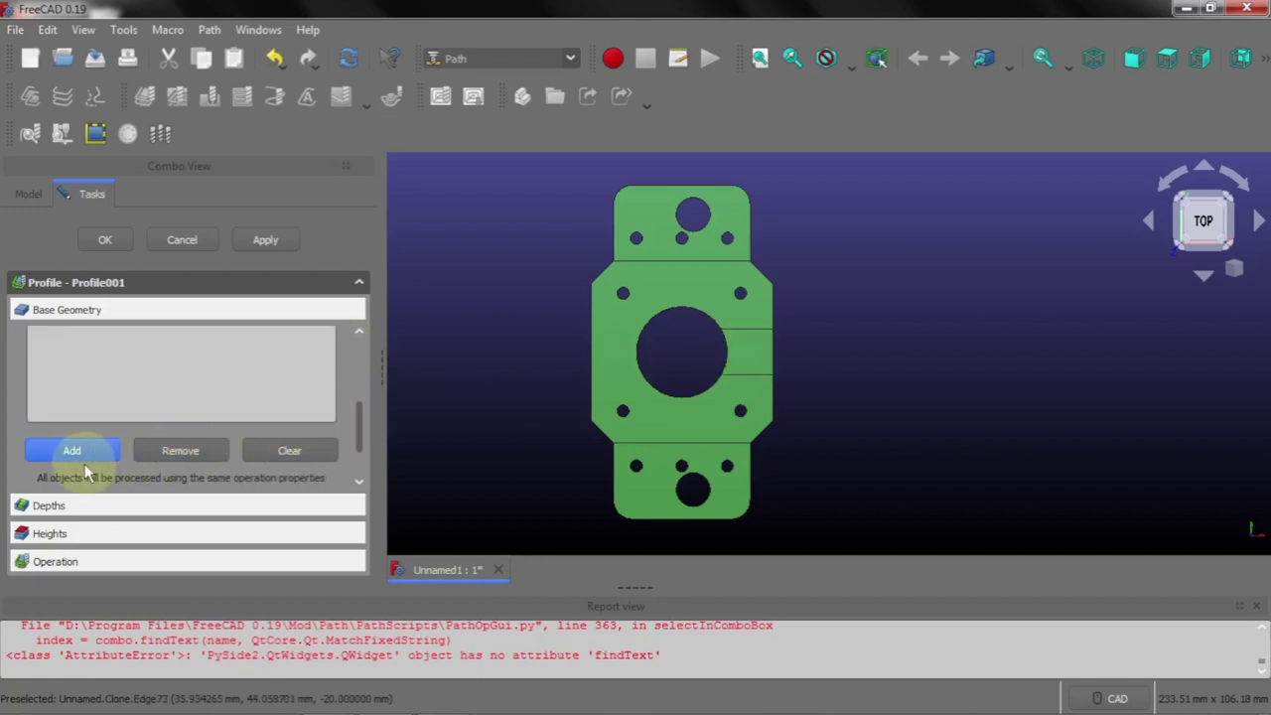
click(84, 451)
Retry adding the middle and top faces to the profile's base geometry
drag(355, 428, 358, 375)
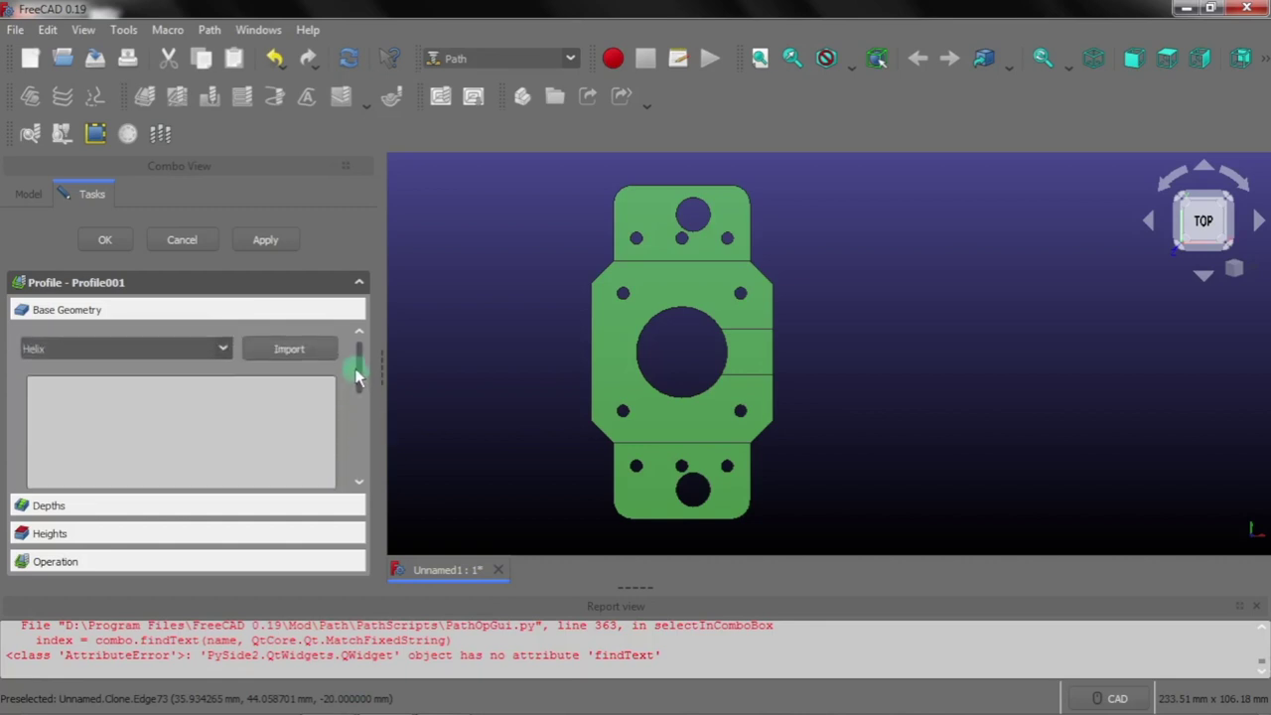
drag(358, 375, 359, 412)
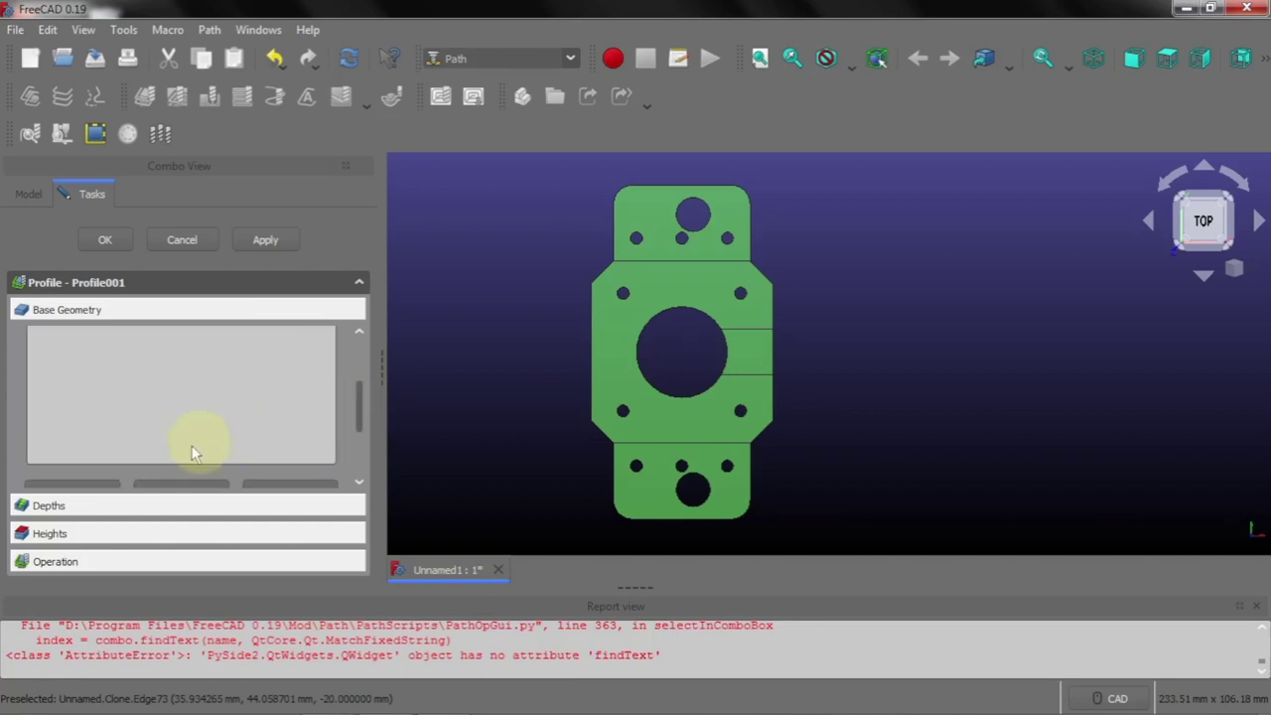
drag(362, 405, 312, 420)
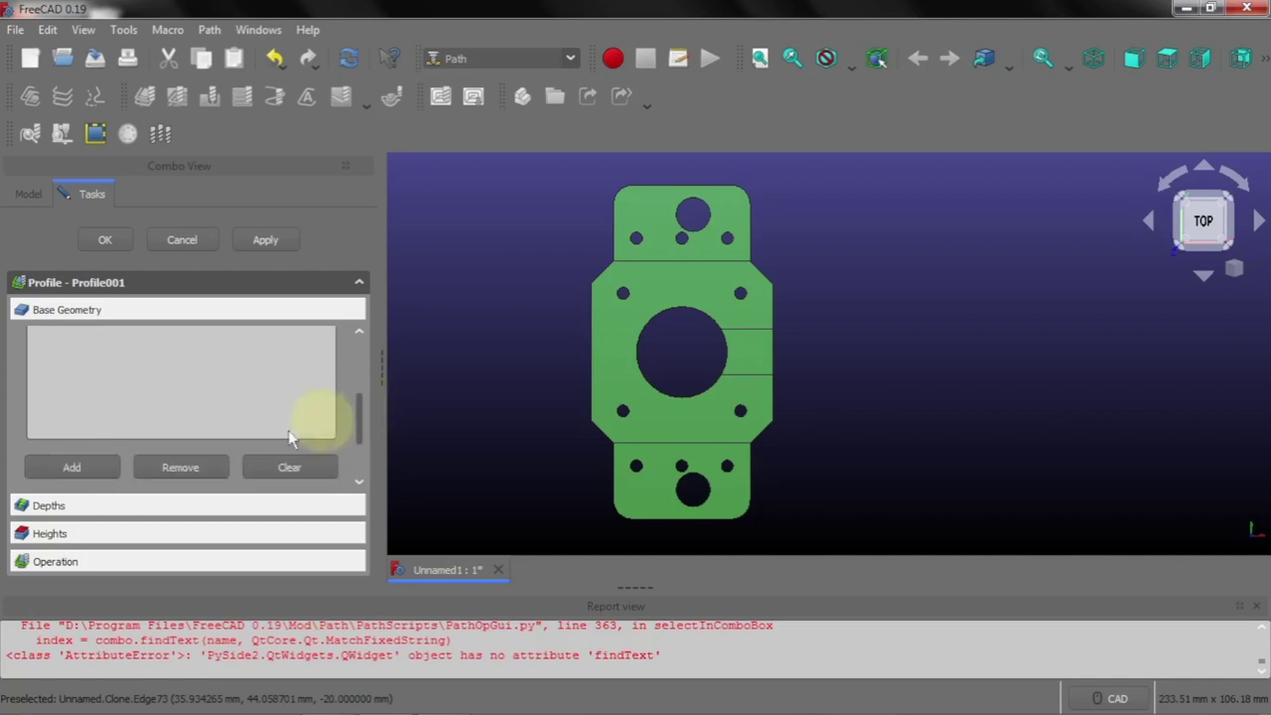
click(63, 465)
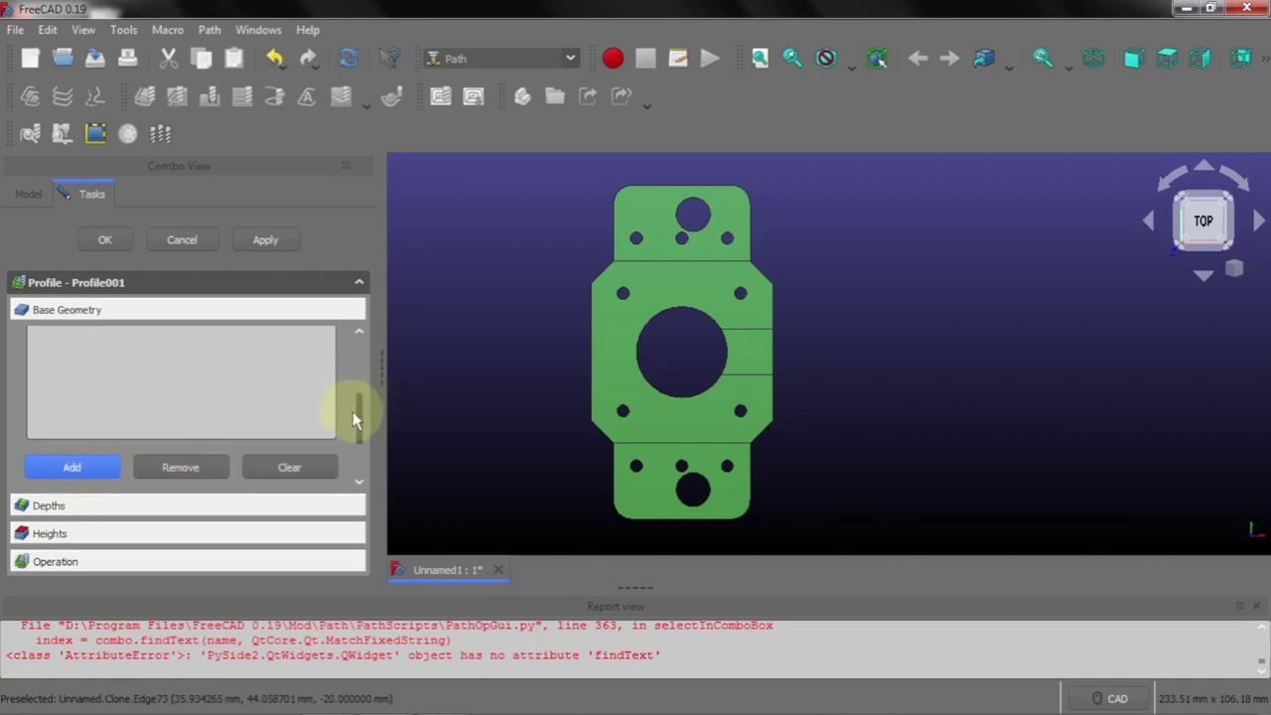
drag(354, 419, 355, 367)
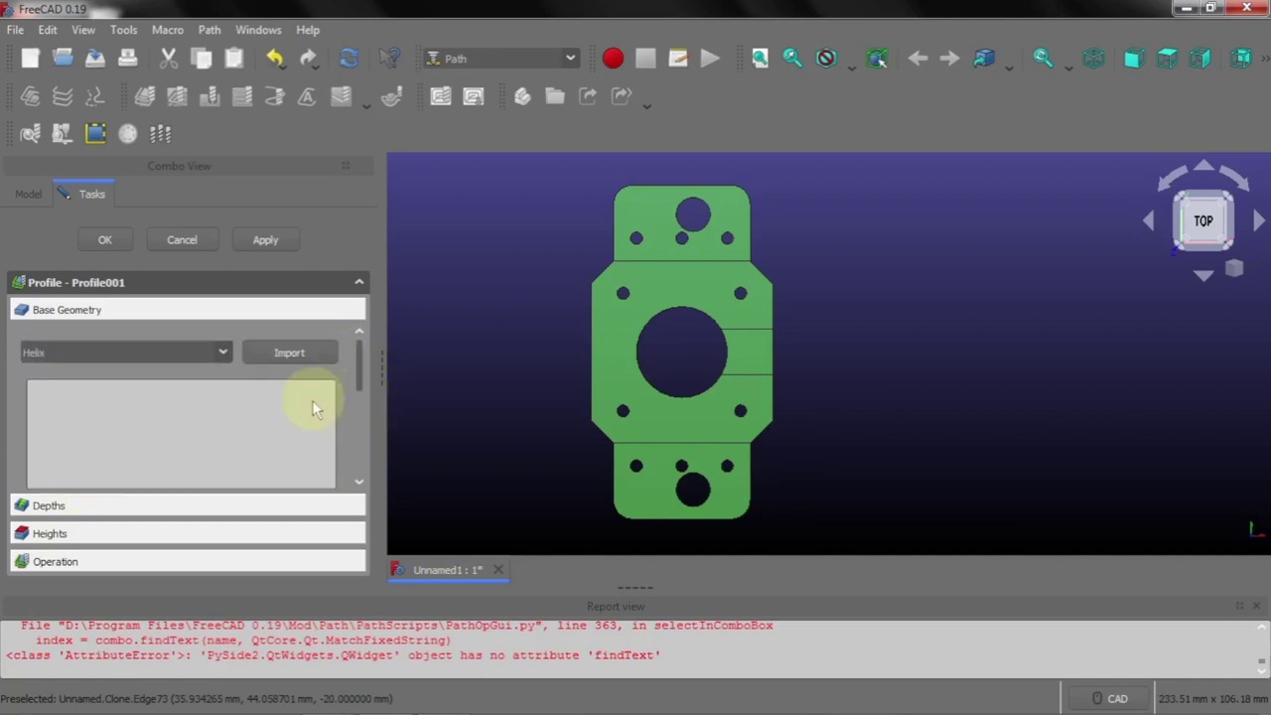
click(539, 341)
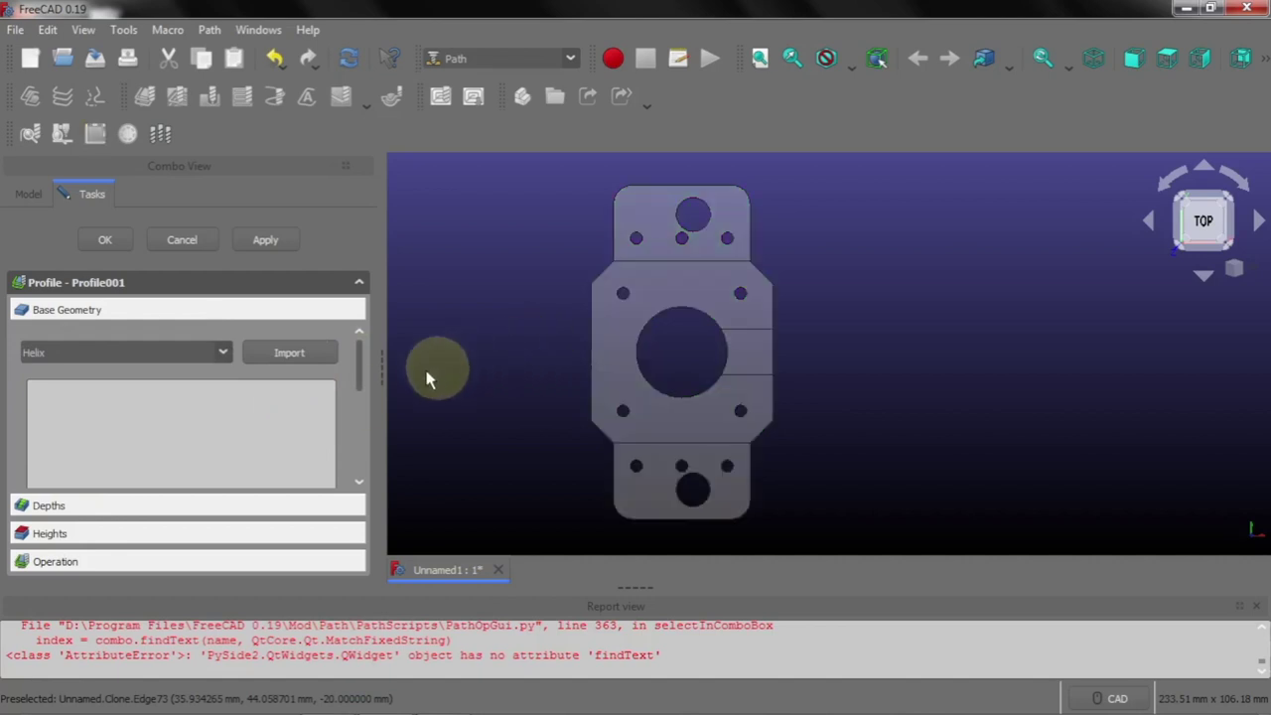
scroll(354, 385, down, 1)
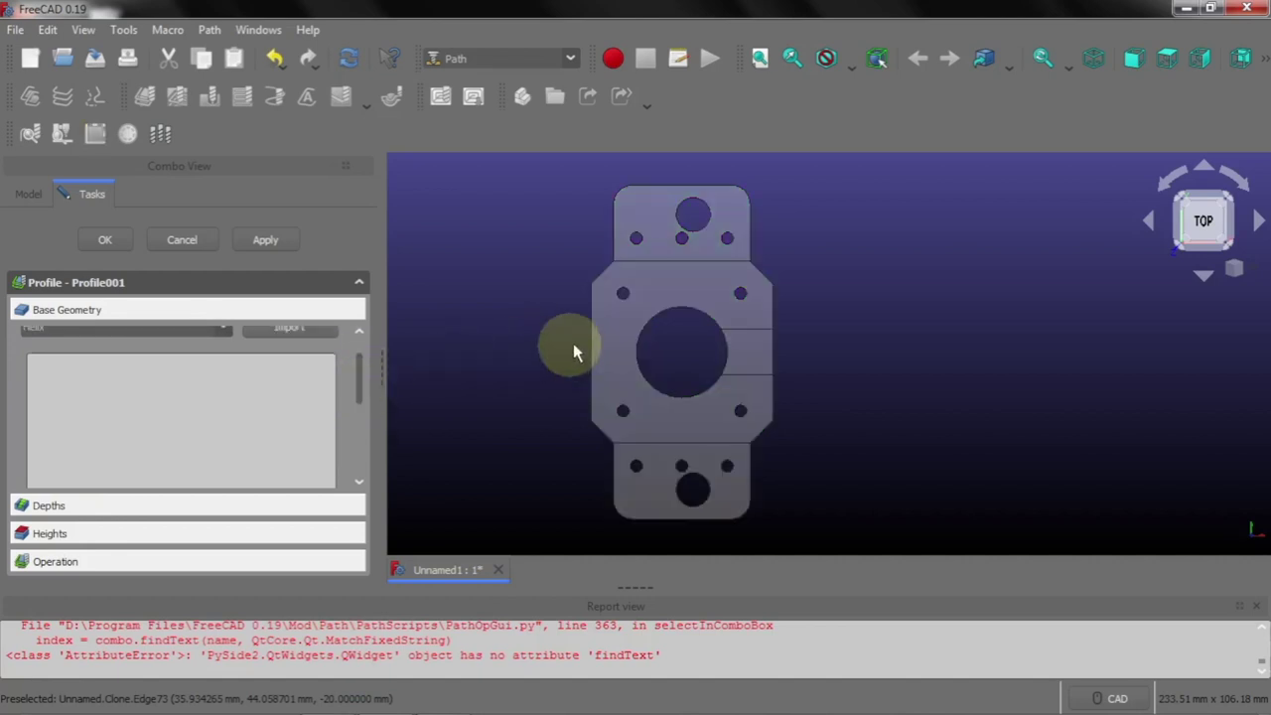
click(615, 347)
drag(355, 391, 358, 426)
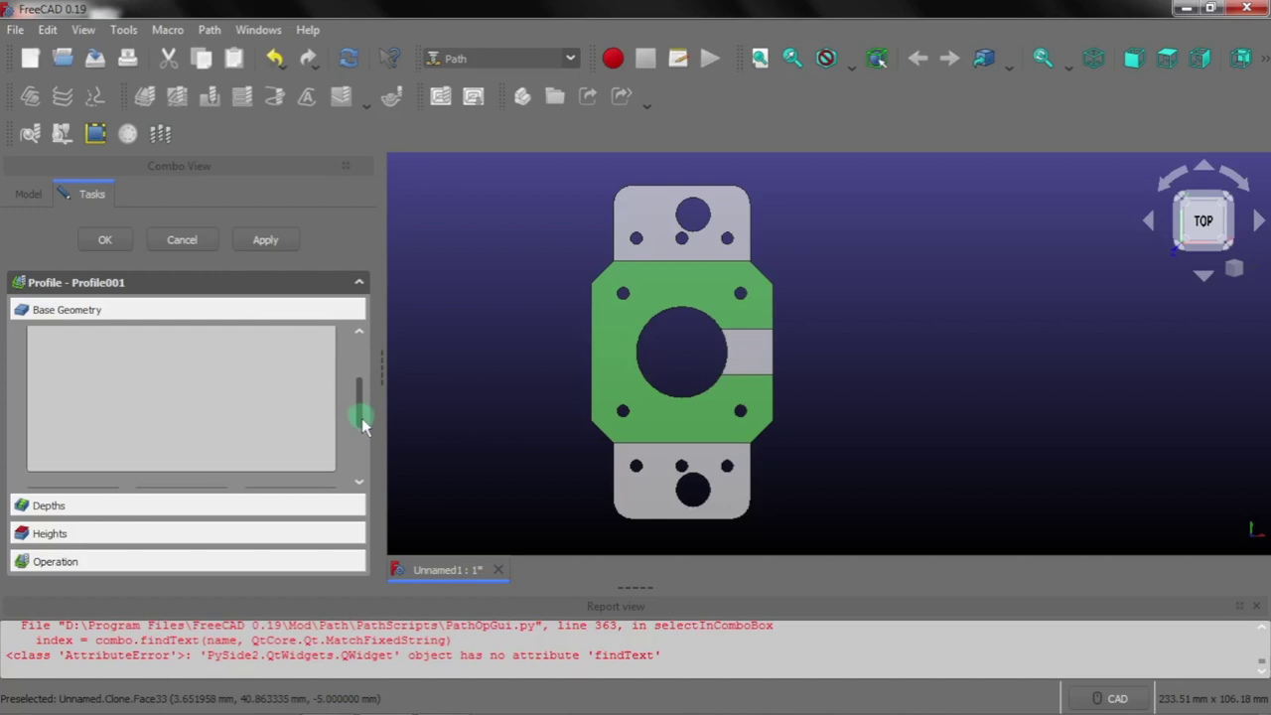
click(74, 471)
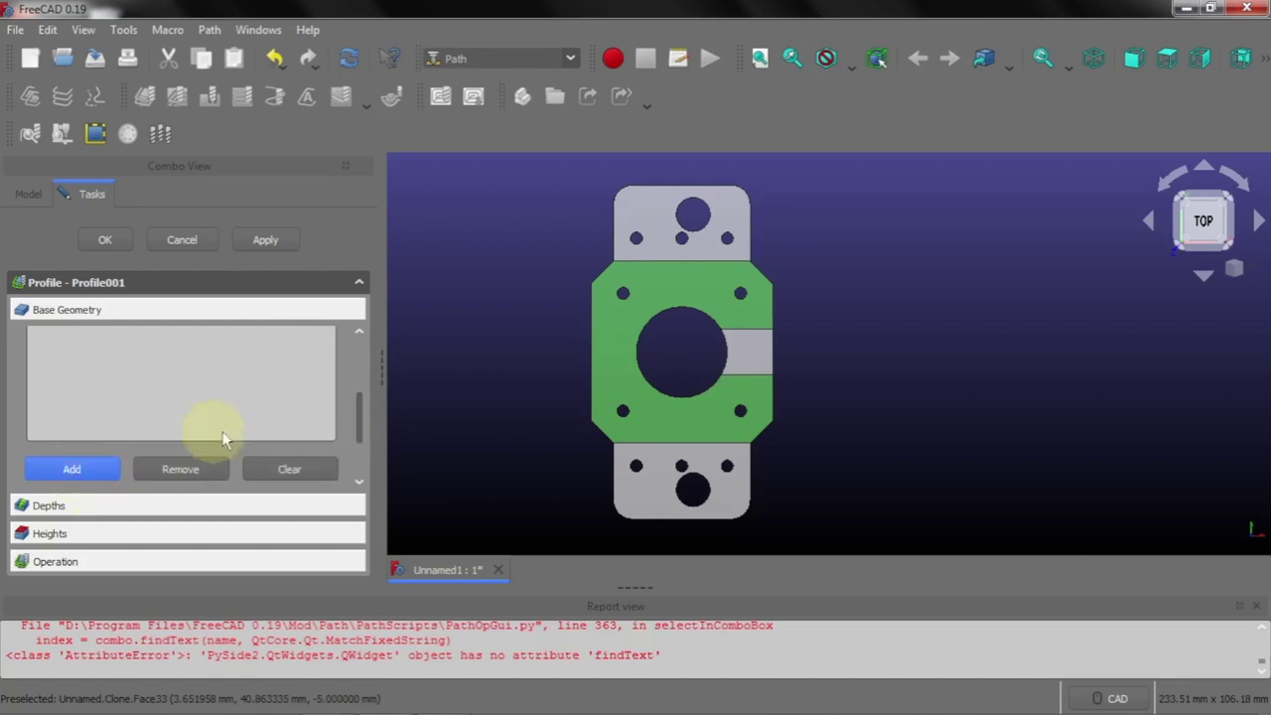
drag(360, 424, 349, 363)
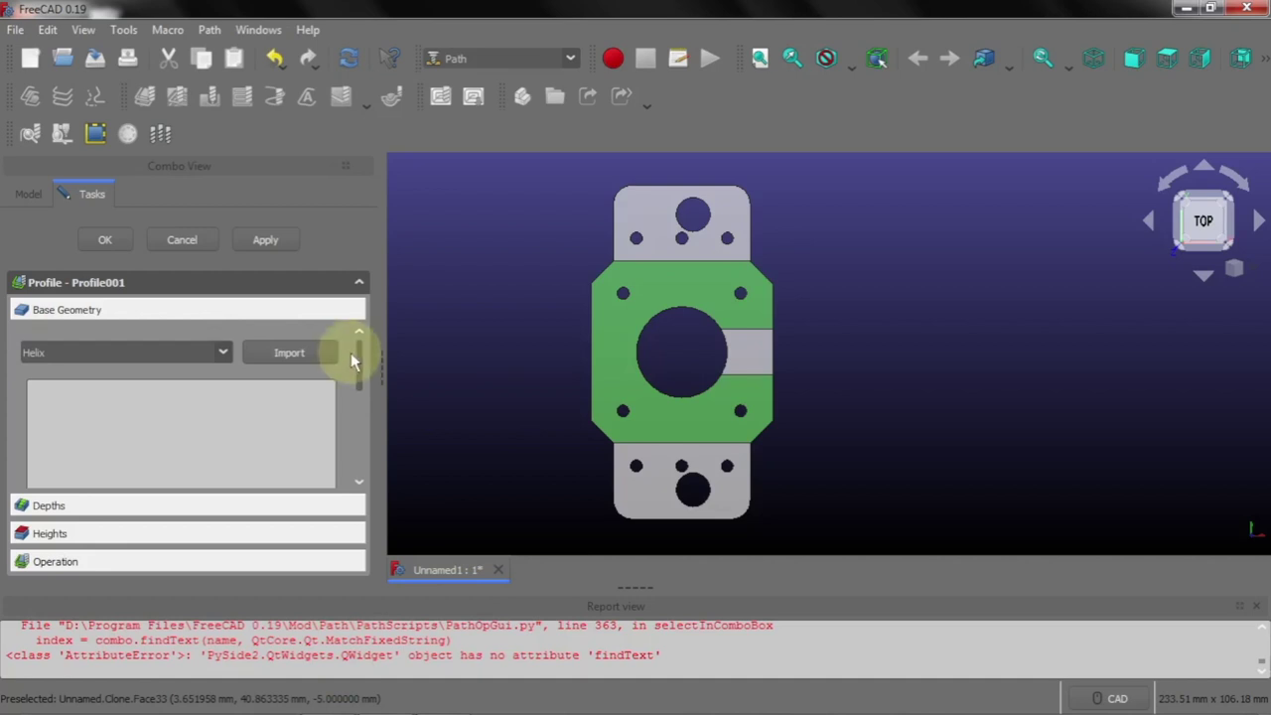
click(651, 209)
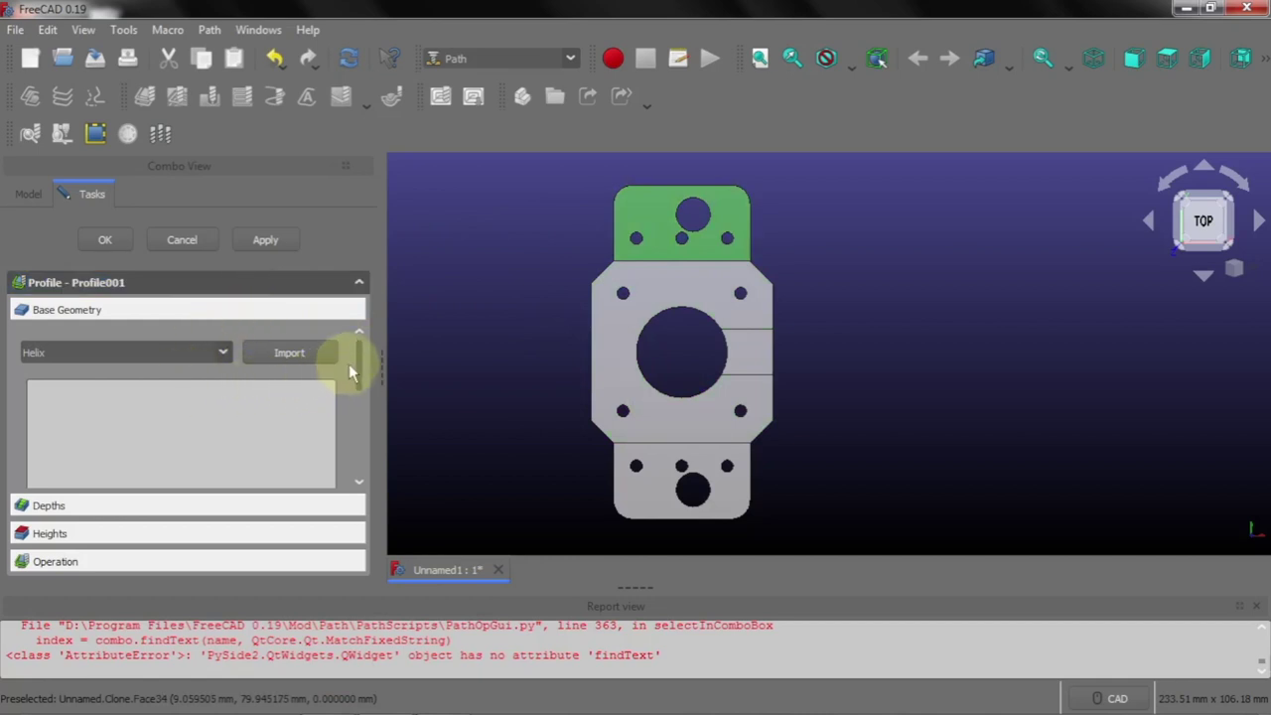
drag(357, 367, 357, 427)
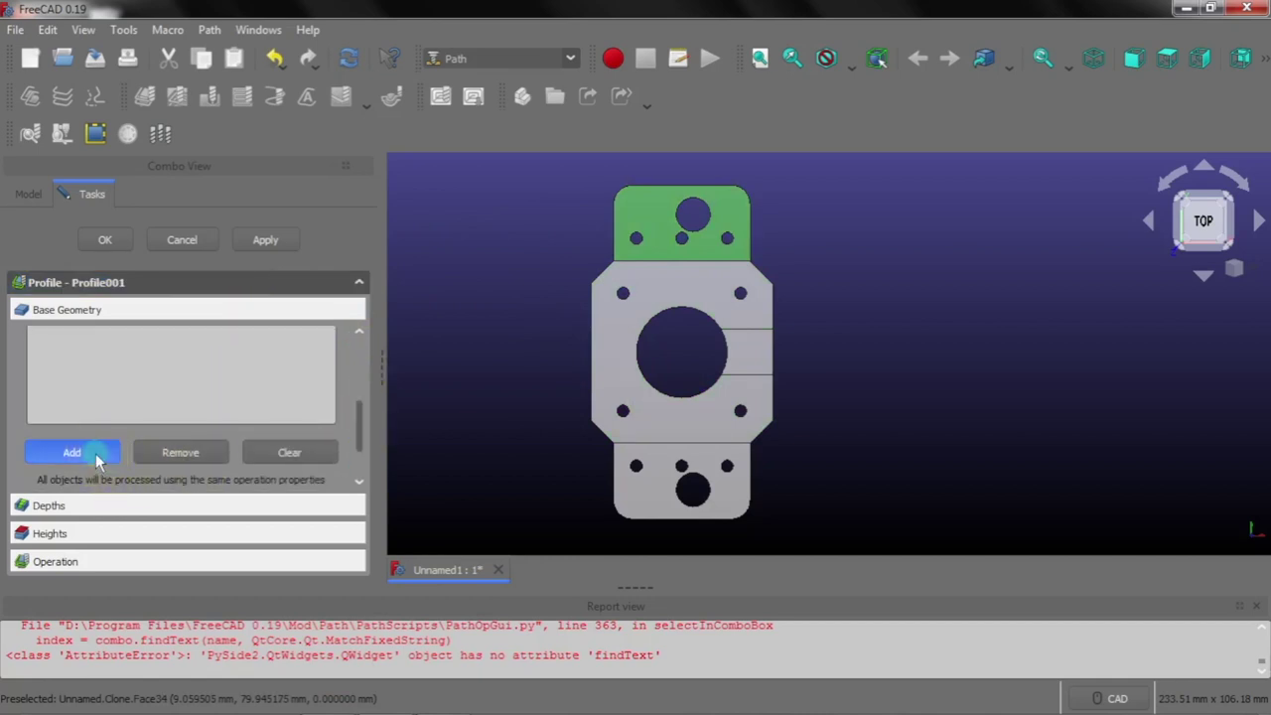
drag(359, 422, 345, 365)
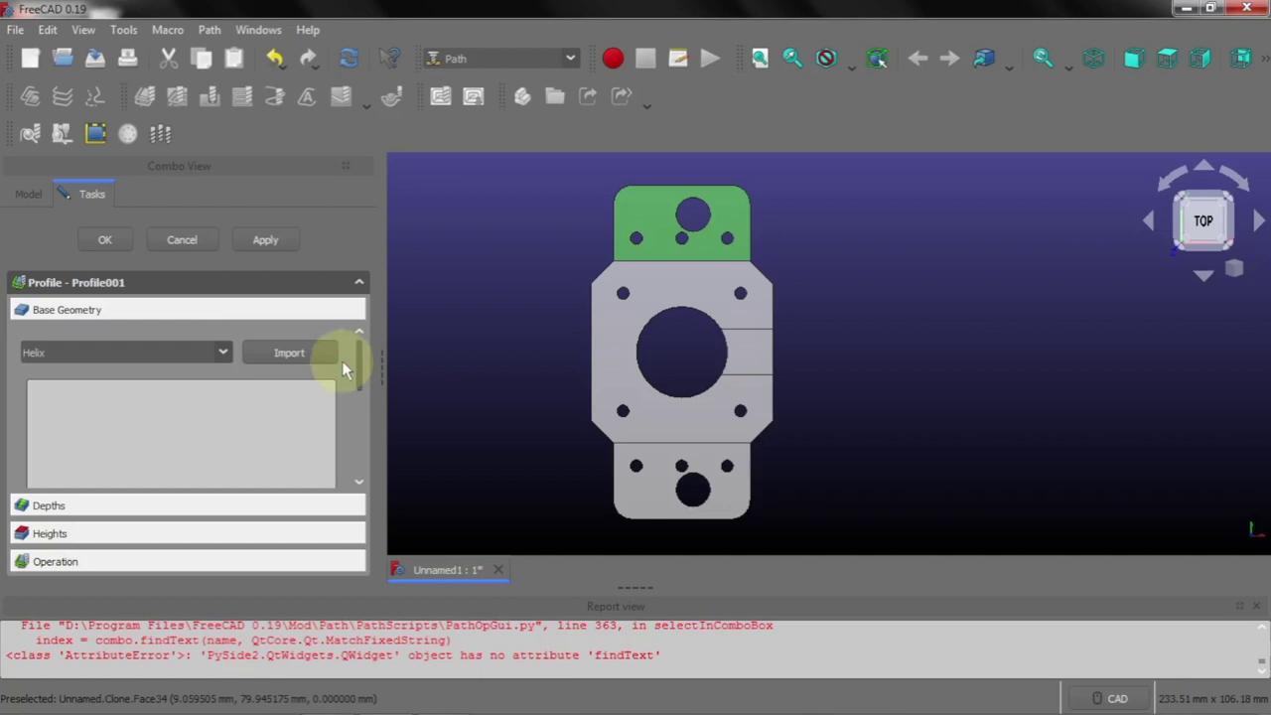
Cancel that profile, reselect the plate faces, and start a new Profile operation from them
click(194, 247)
click(461, 287)
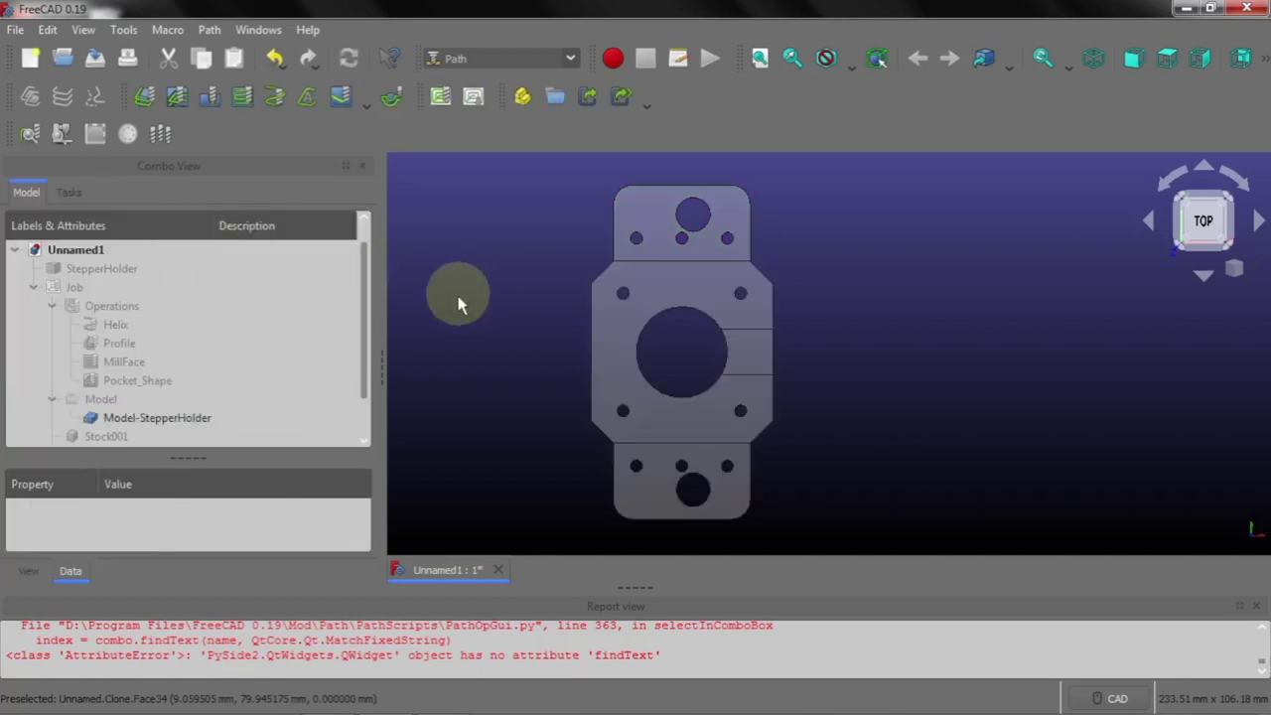
click(114, 306)
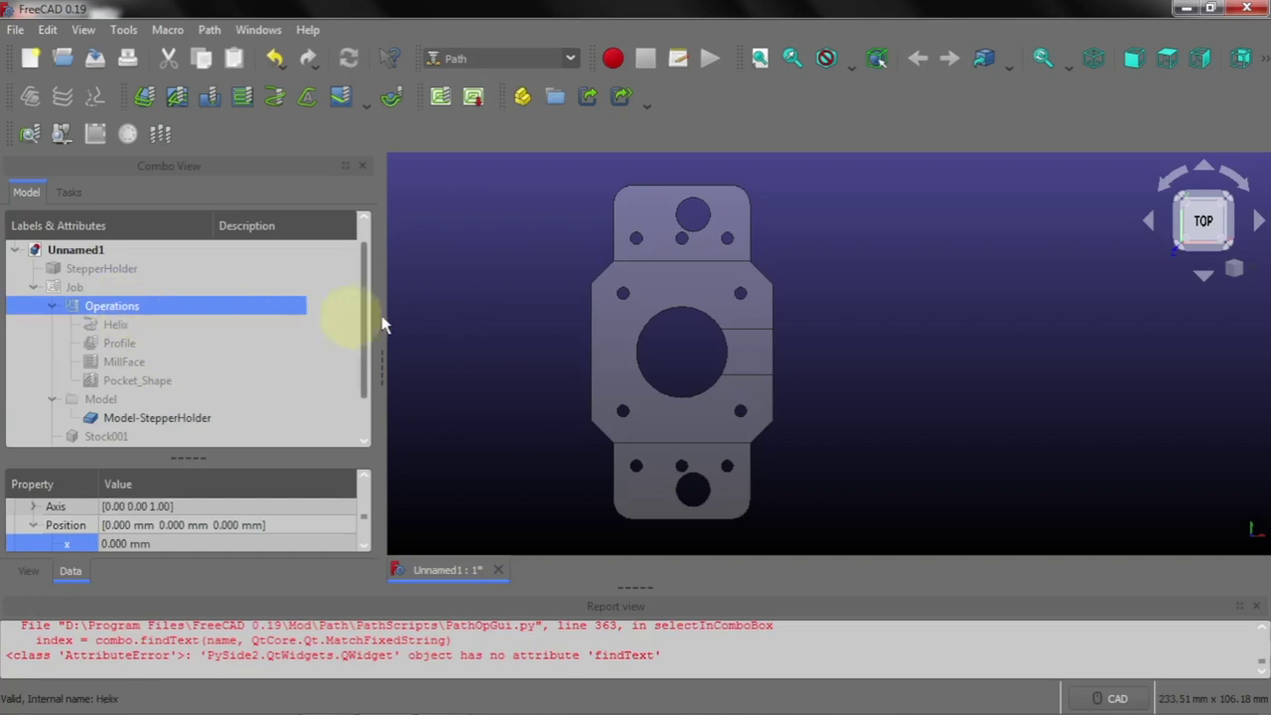
click(571, 254)
click(645, 209)
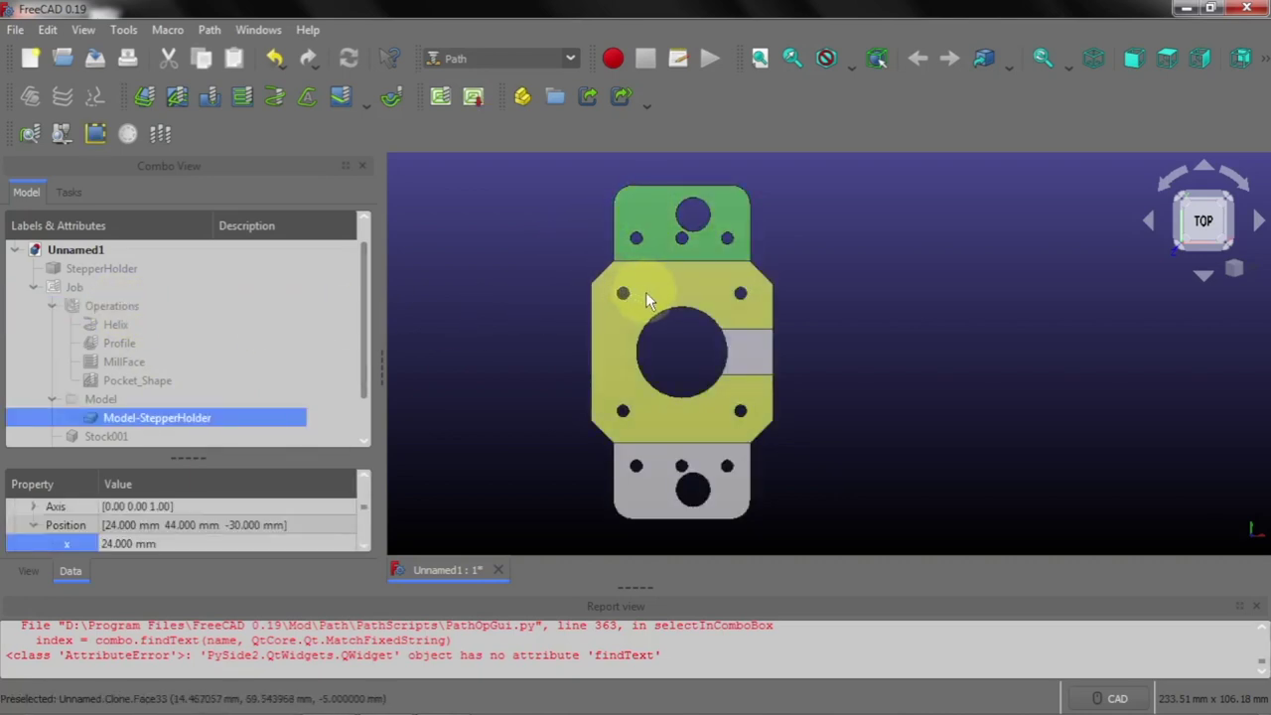
ctrl+click(652, 449)
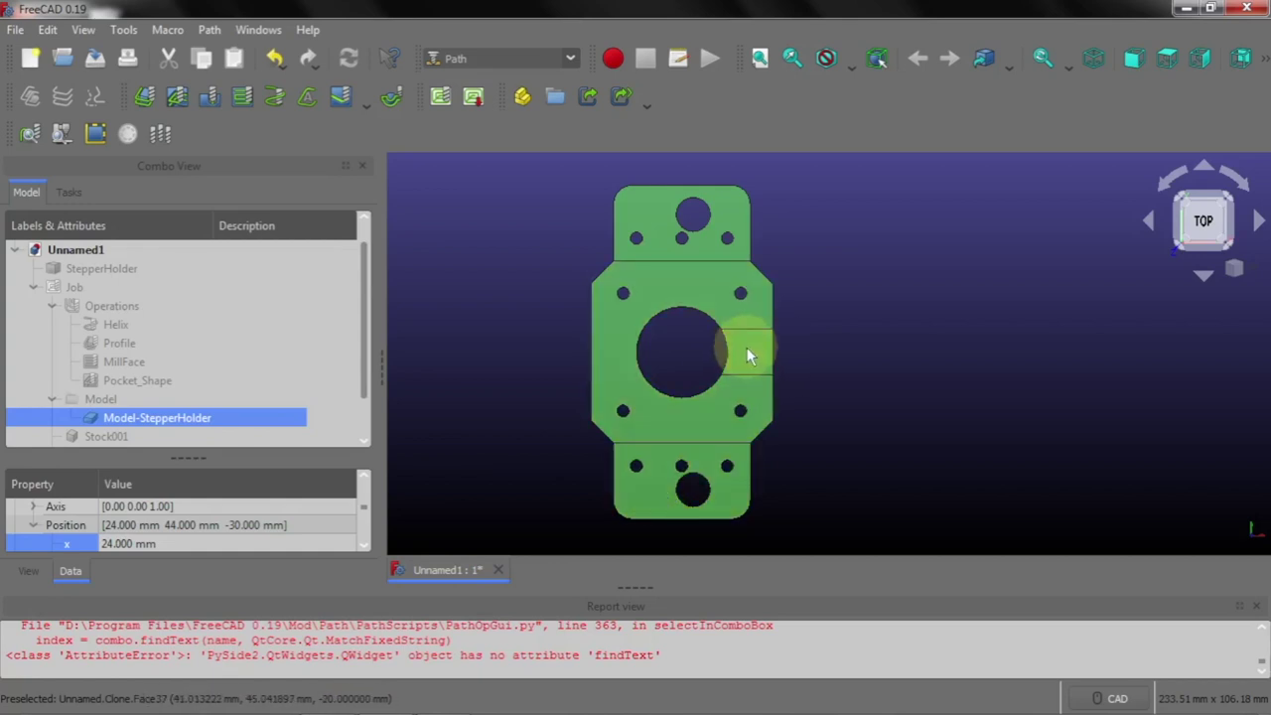
click(211, 30)
click(237, 255)
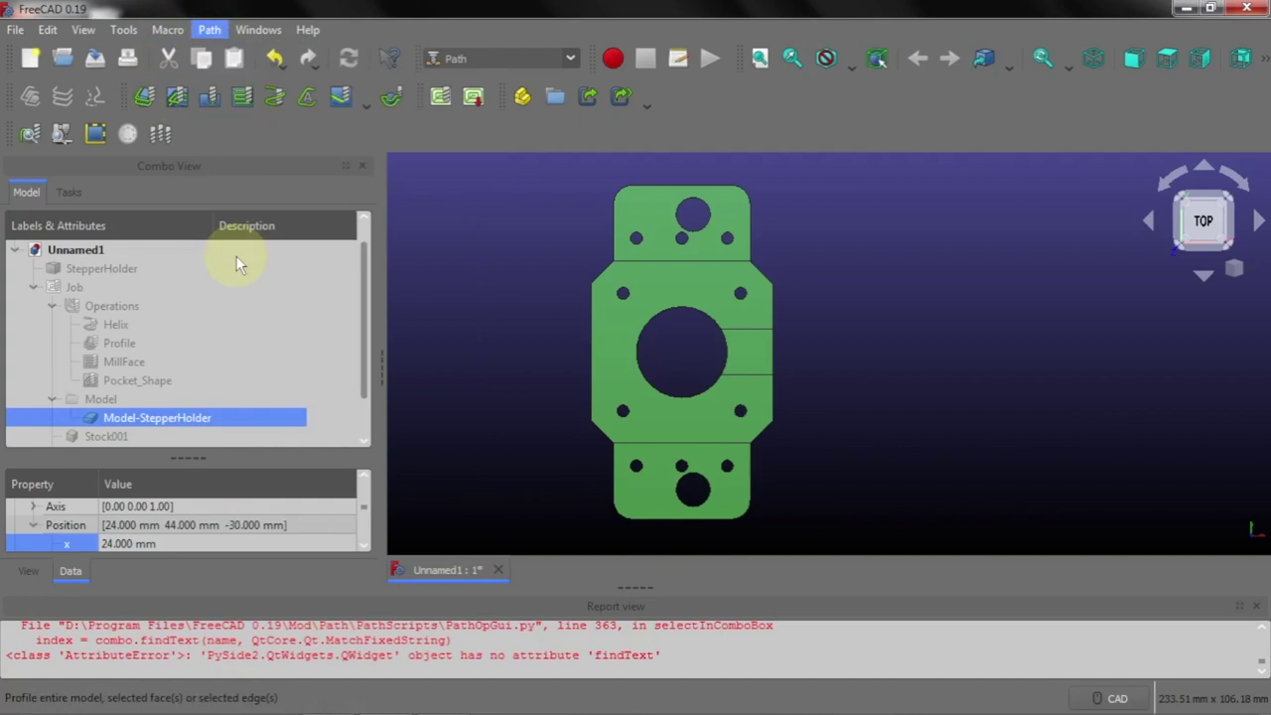
click(184, 313)
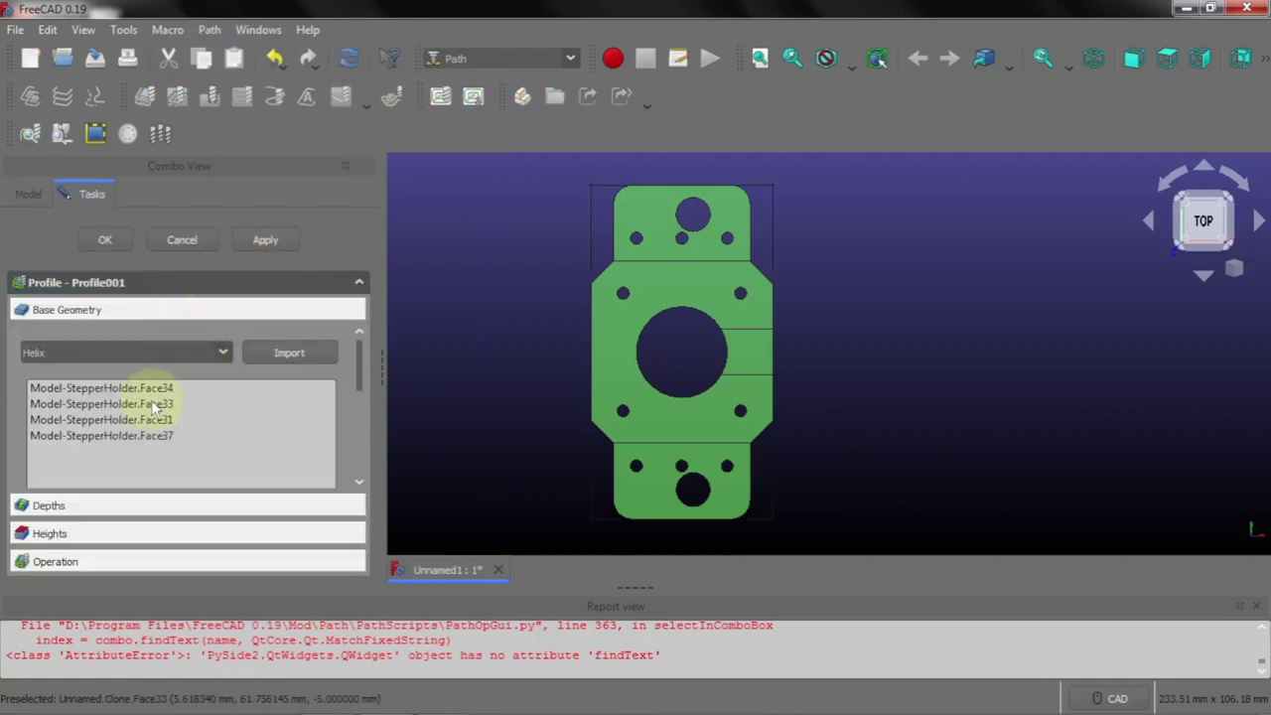
Locate base faces Face34, Face33, Face31 and Face37 on the part, then expand Depths
click(461, 338)
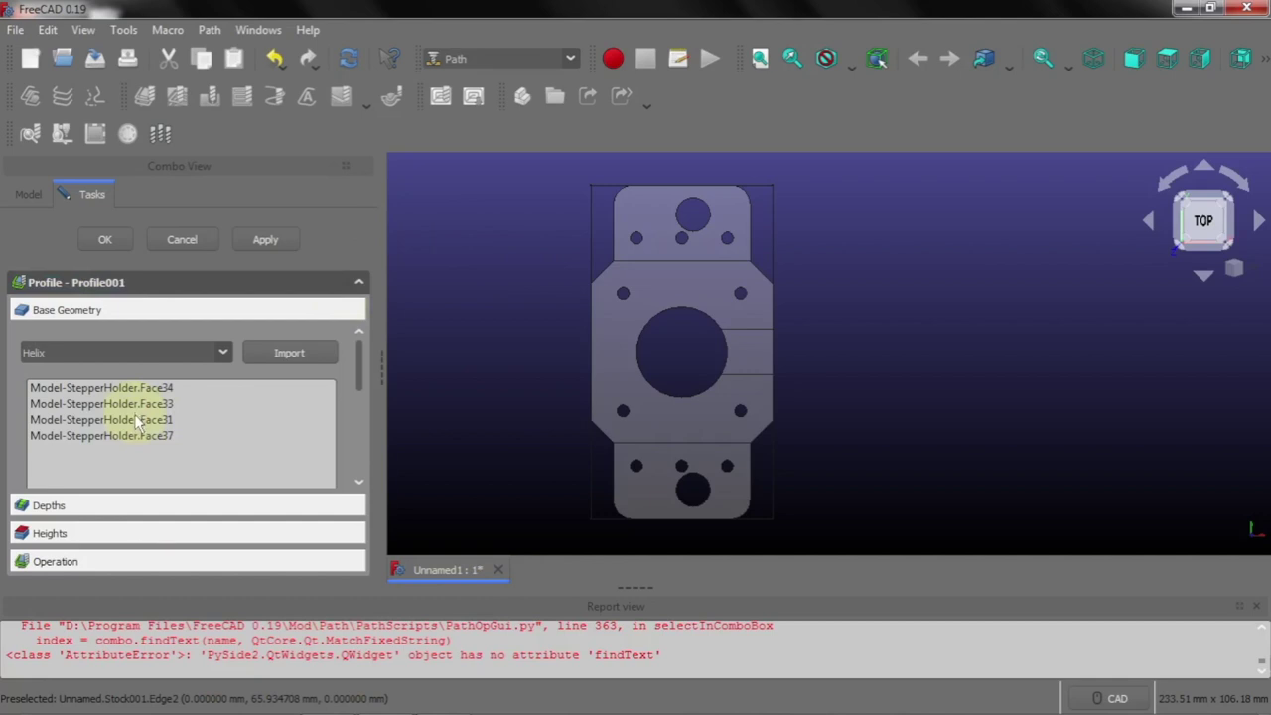
click(462, 366)
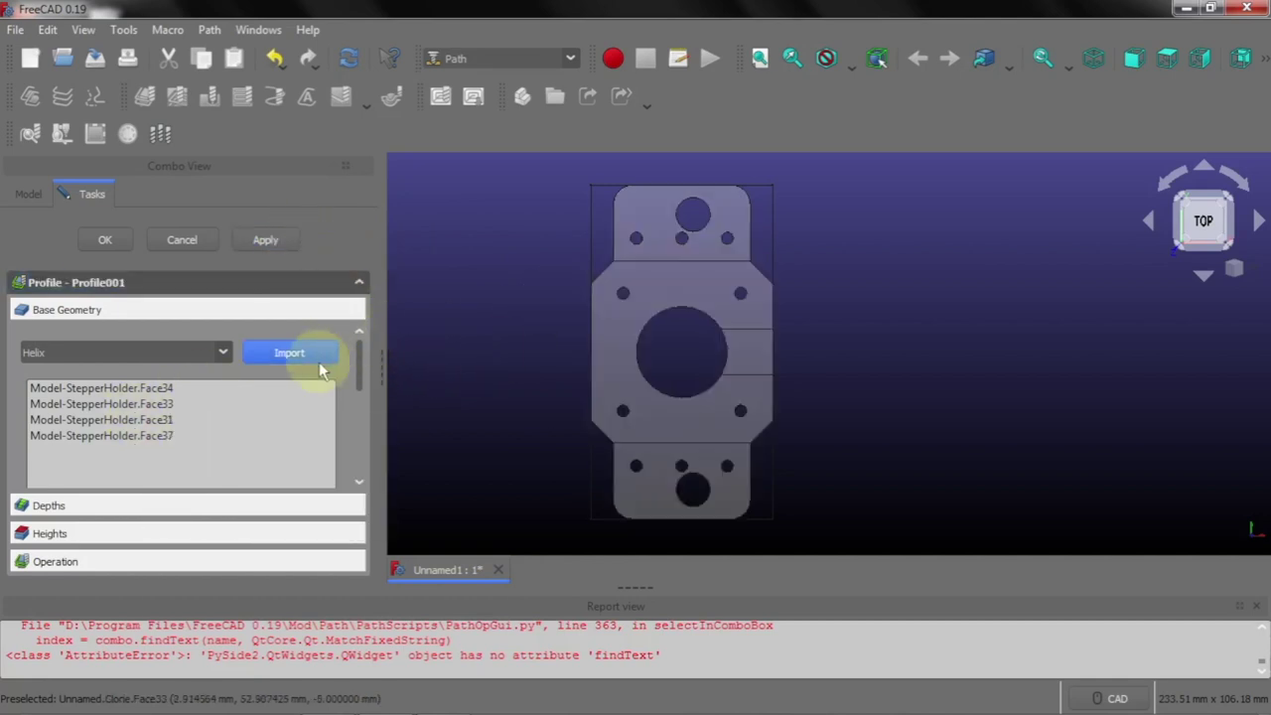
click(94, 389)
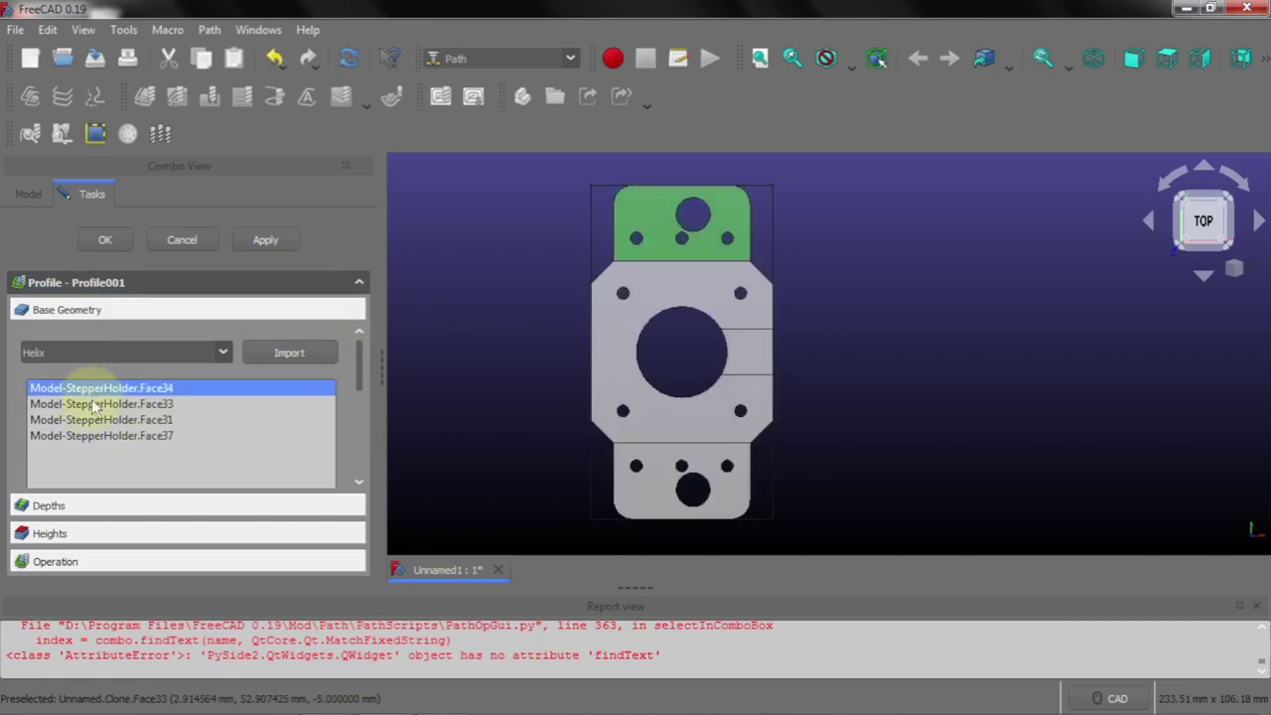
click(96, 405)
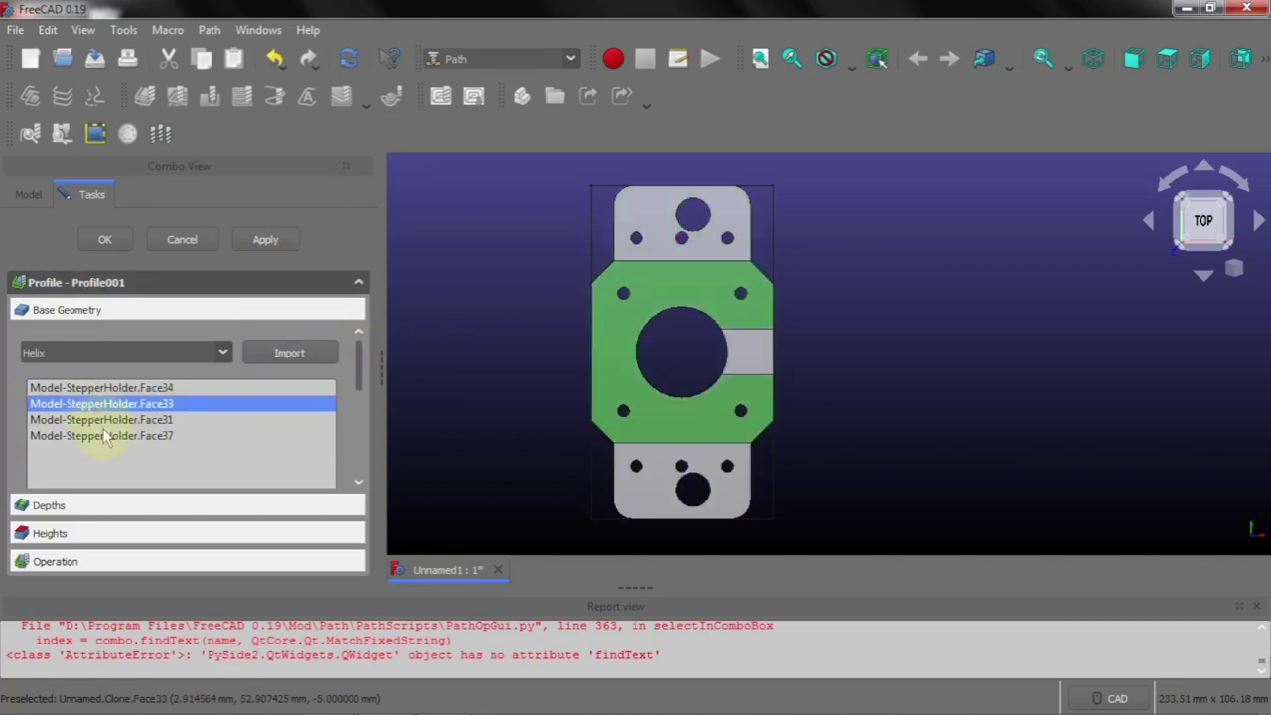
click(104, 421)
click(106, 437)
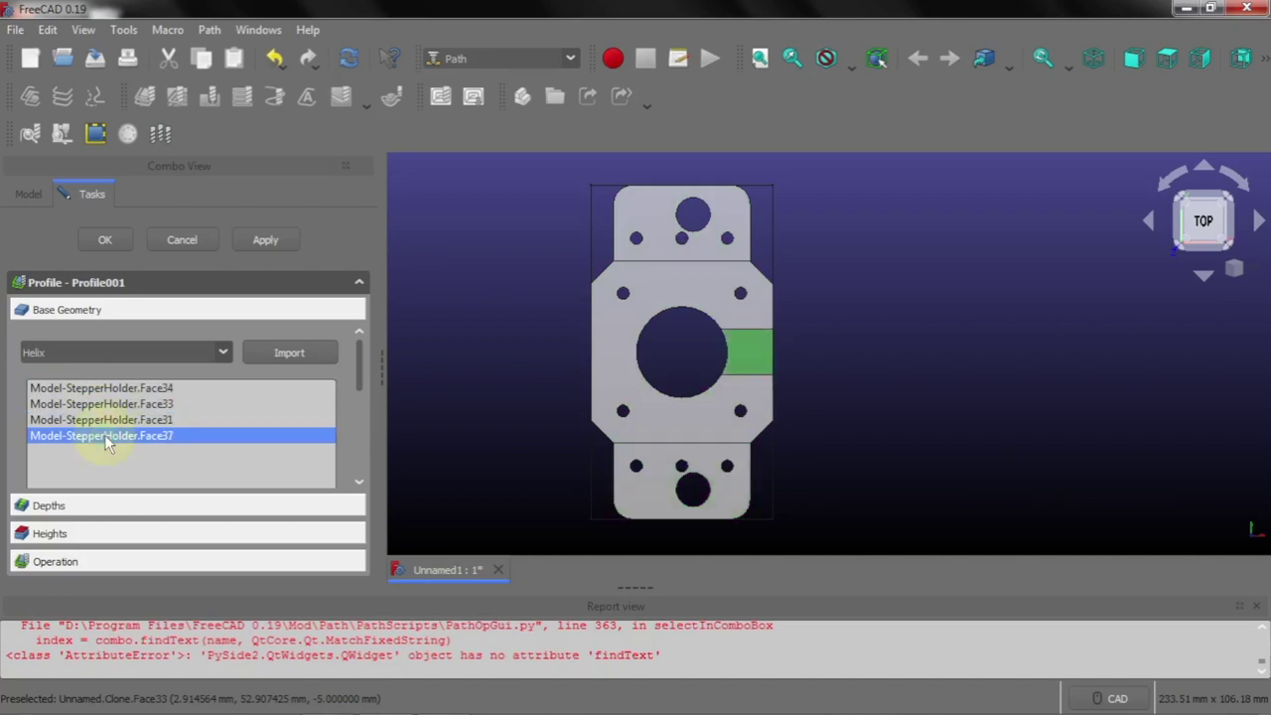
click(121, 505)
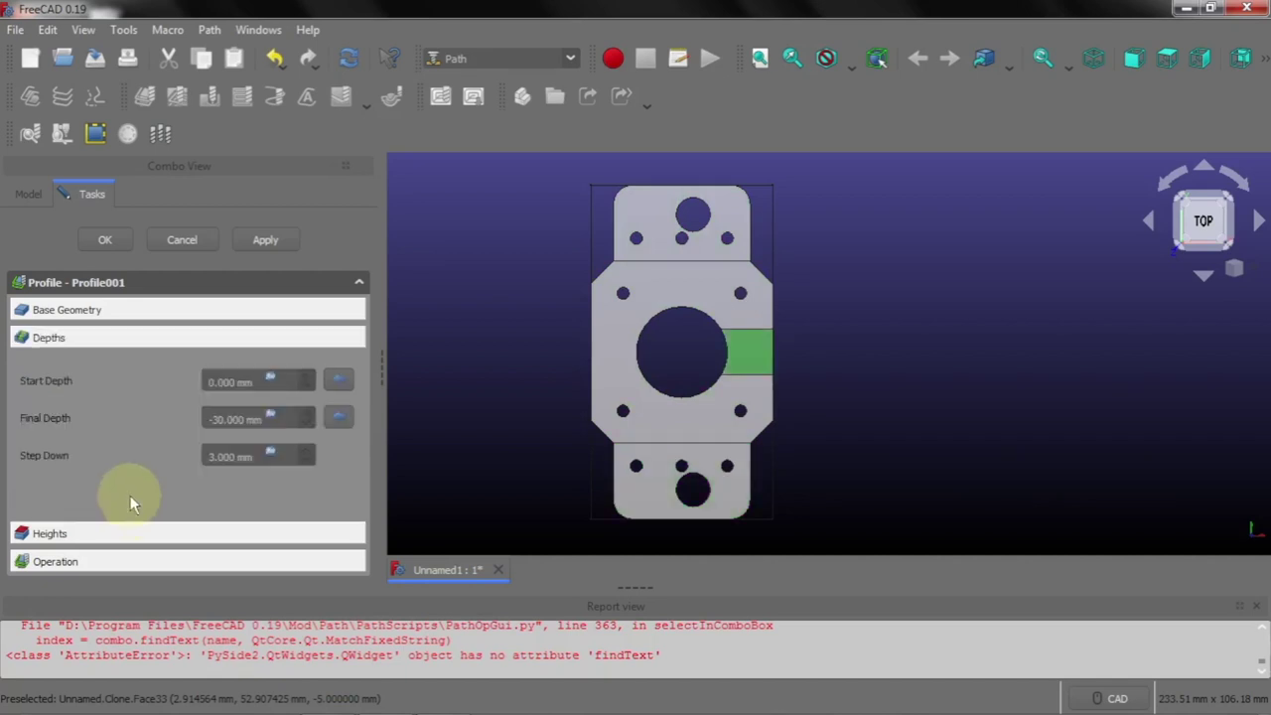
Enter fixed expression values for Profile001's Start Depth (3) and Final Depth (-21 mm)
click(271, 378)
text(3)
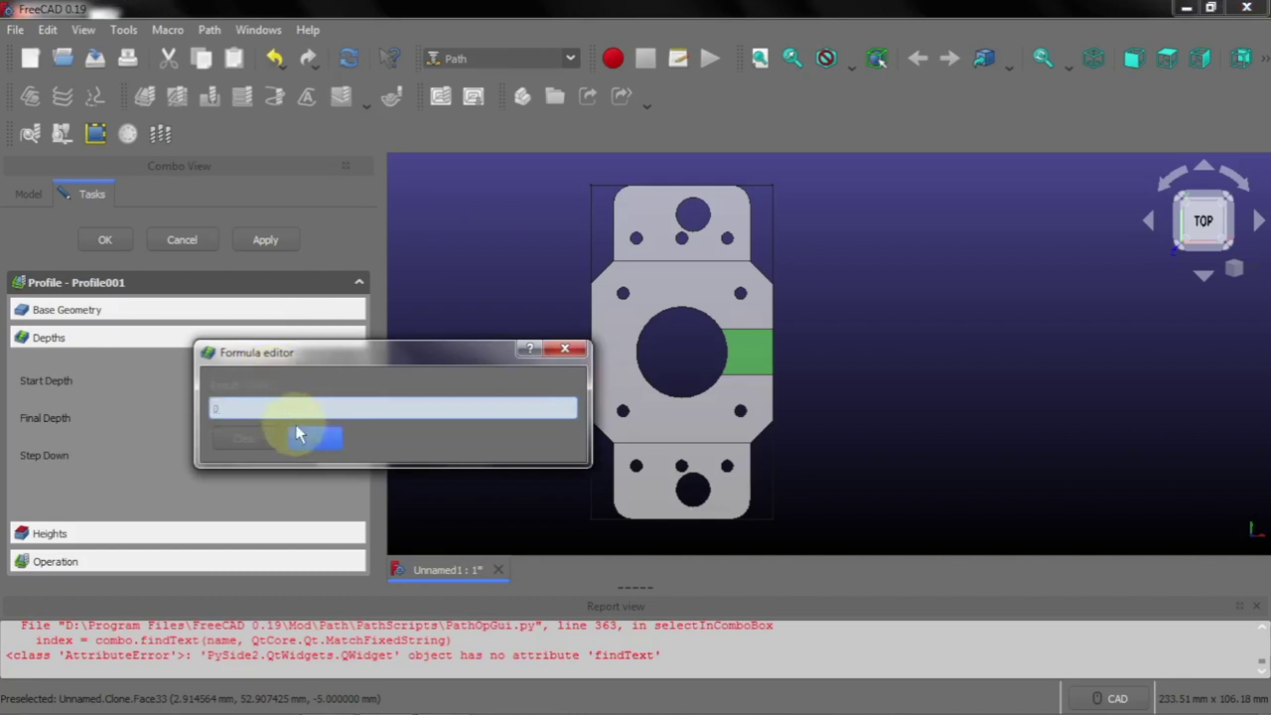
click(312, 449)
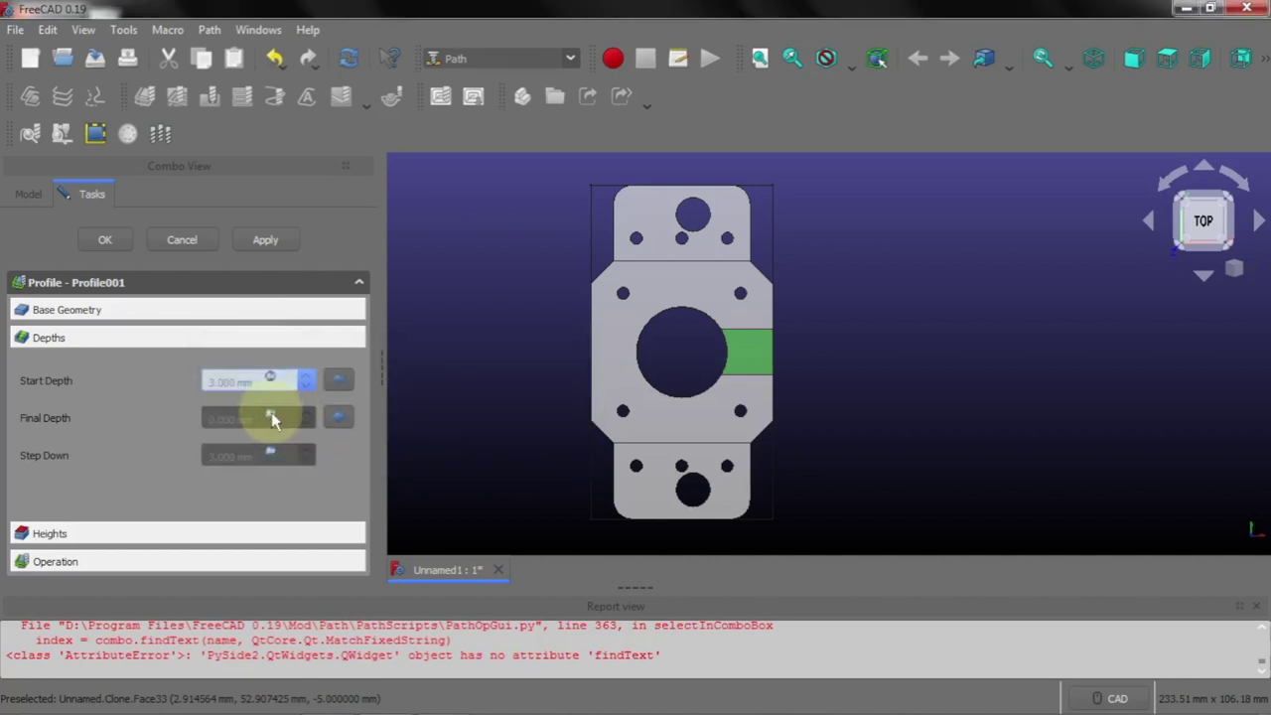
click(271, 416)
text(-2)
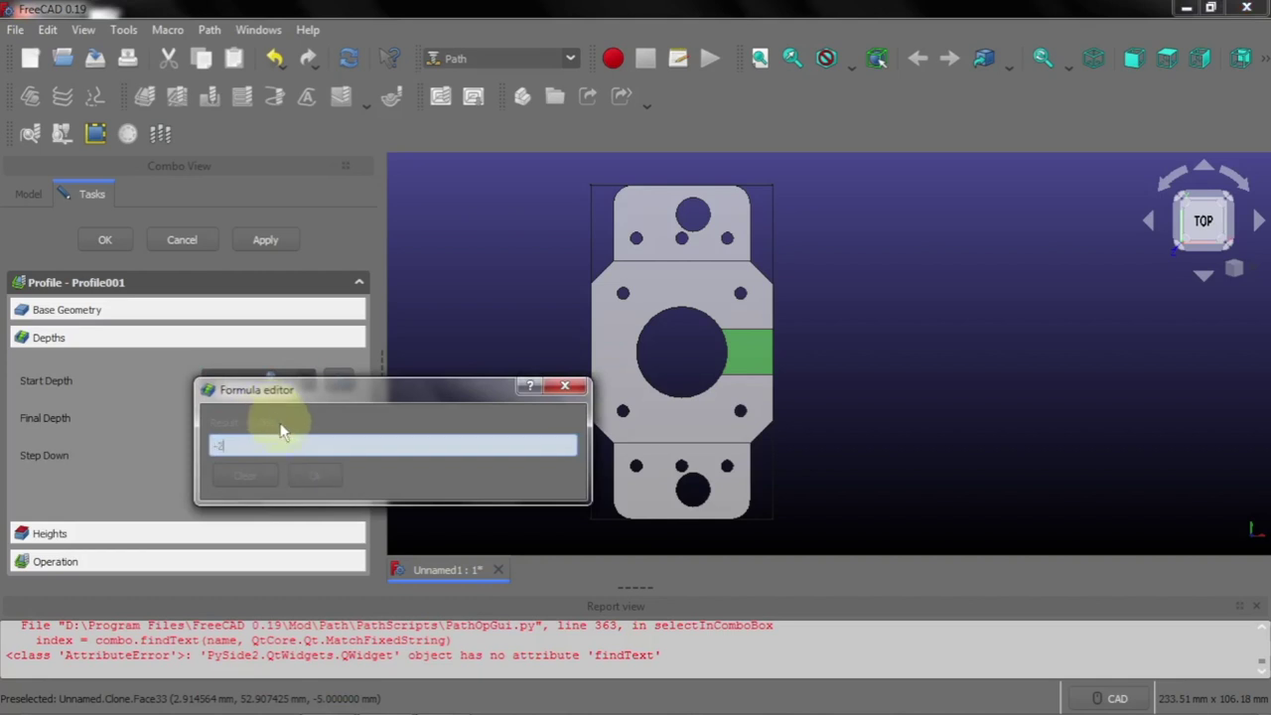
click(305, 474)
Give Profile001 a 1 mm step down and reveal its Operation settings
click(271, 453)
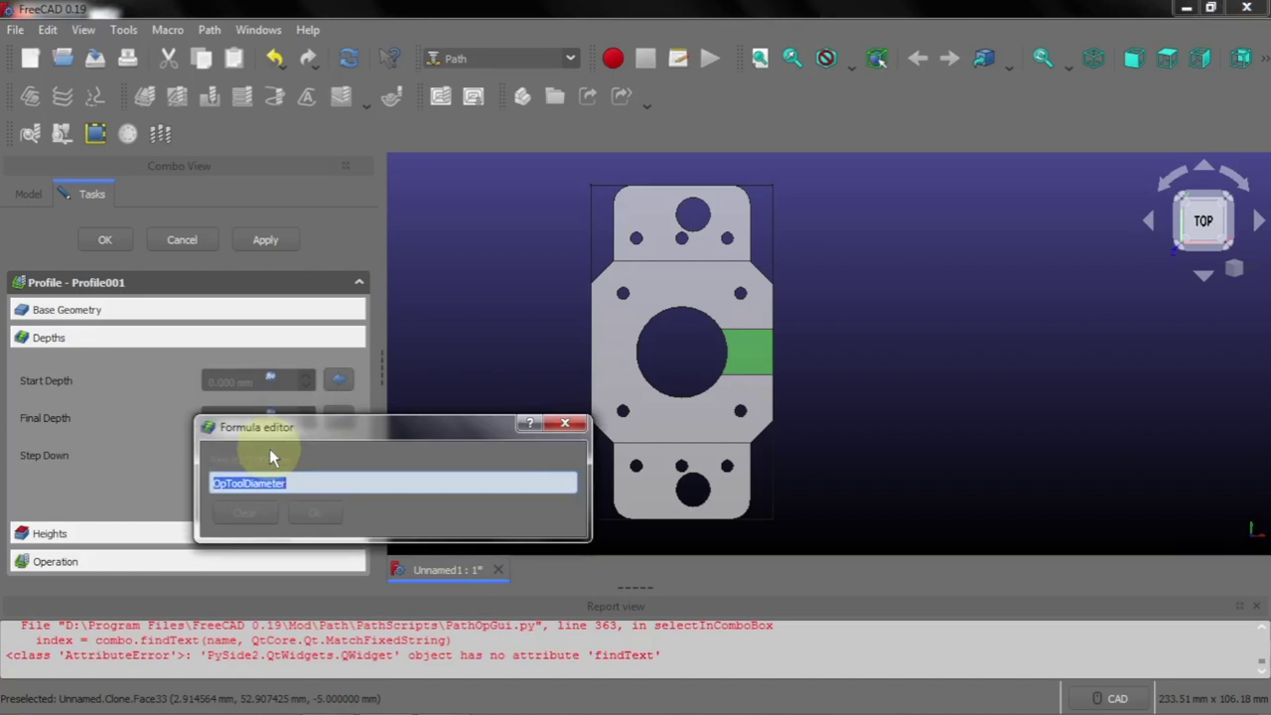
text(1)
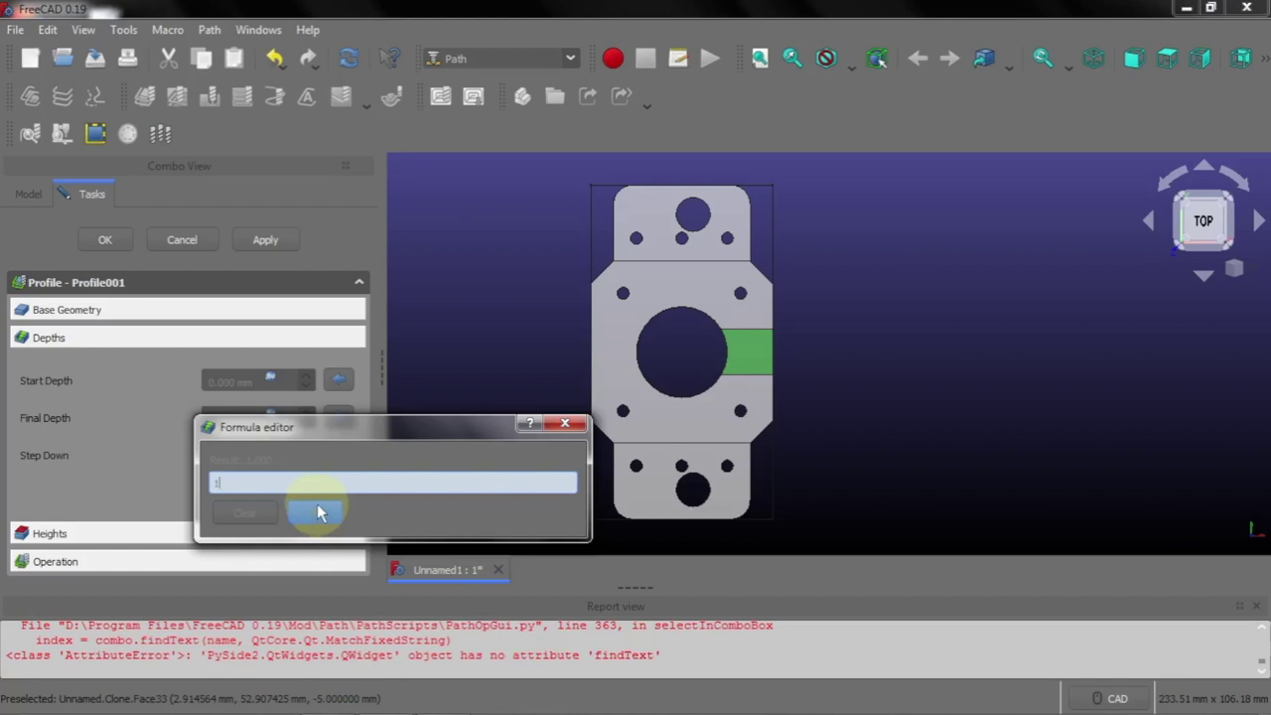
click(317, 512)
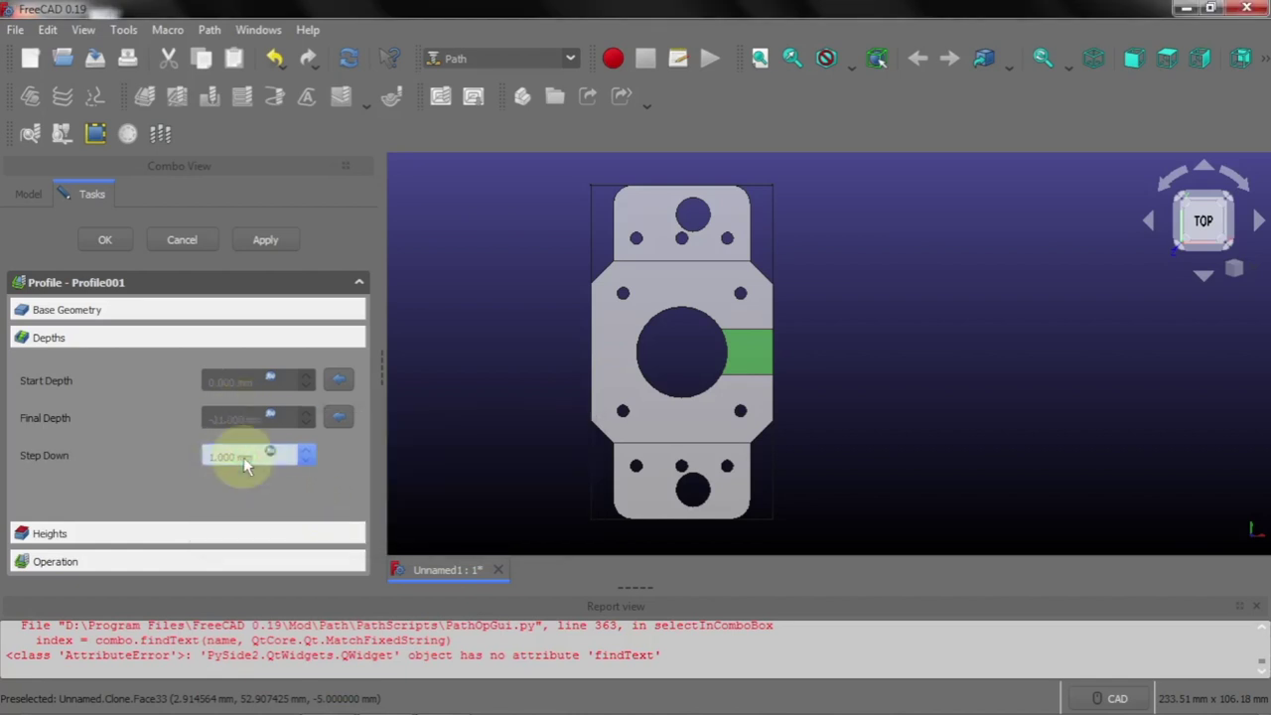
click(100, 562)
drag(356, 441, 366, 492)
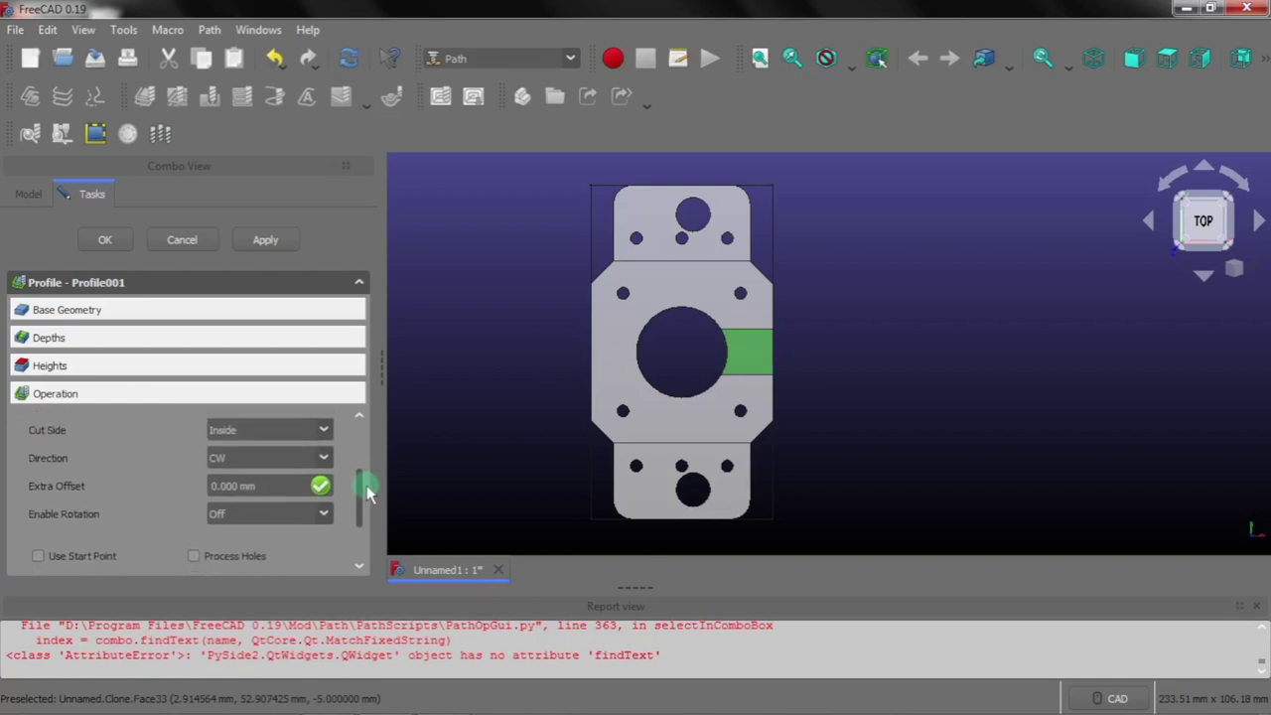
Change Profile001's cut side from Inside to Outside, recompute, and confirm with OK
click(275, 243)
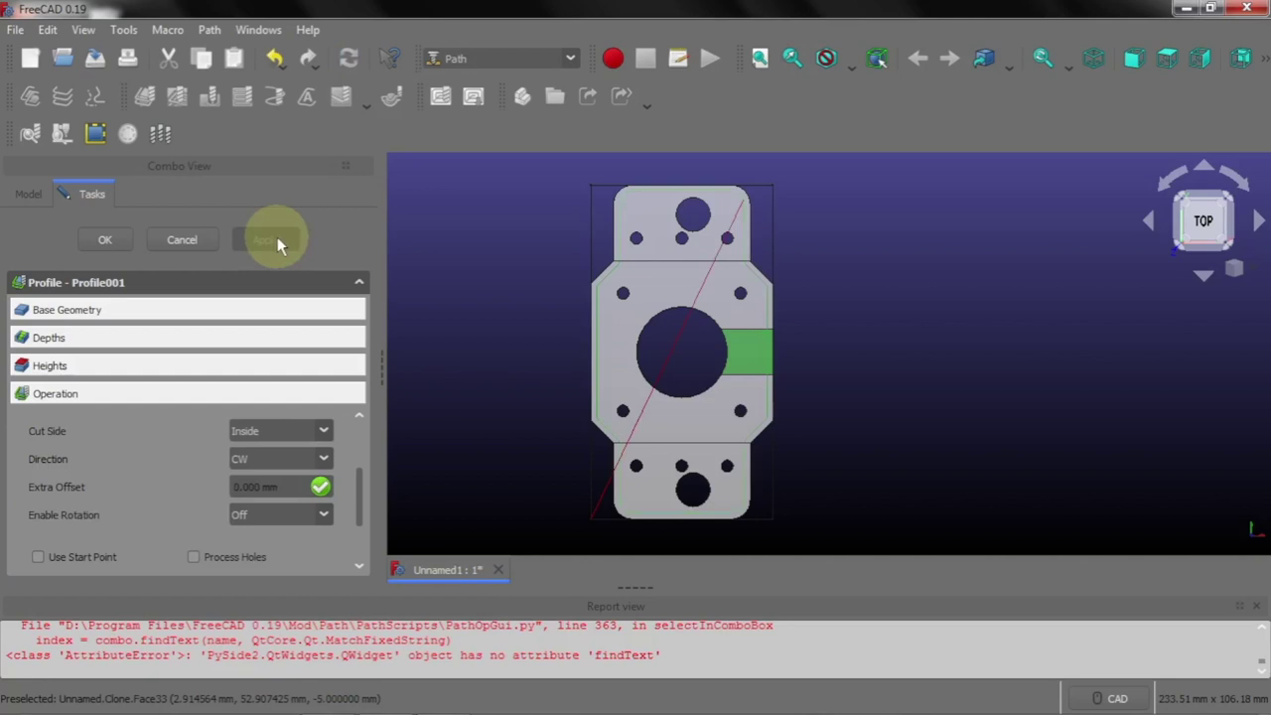
scroll(630, 208, up, 1)
scroll(631, 208, up, 1)
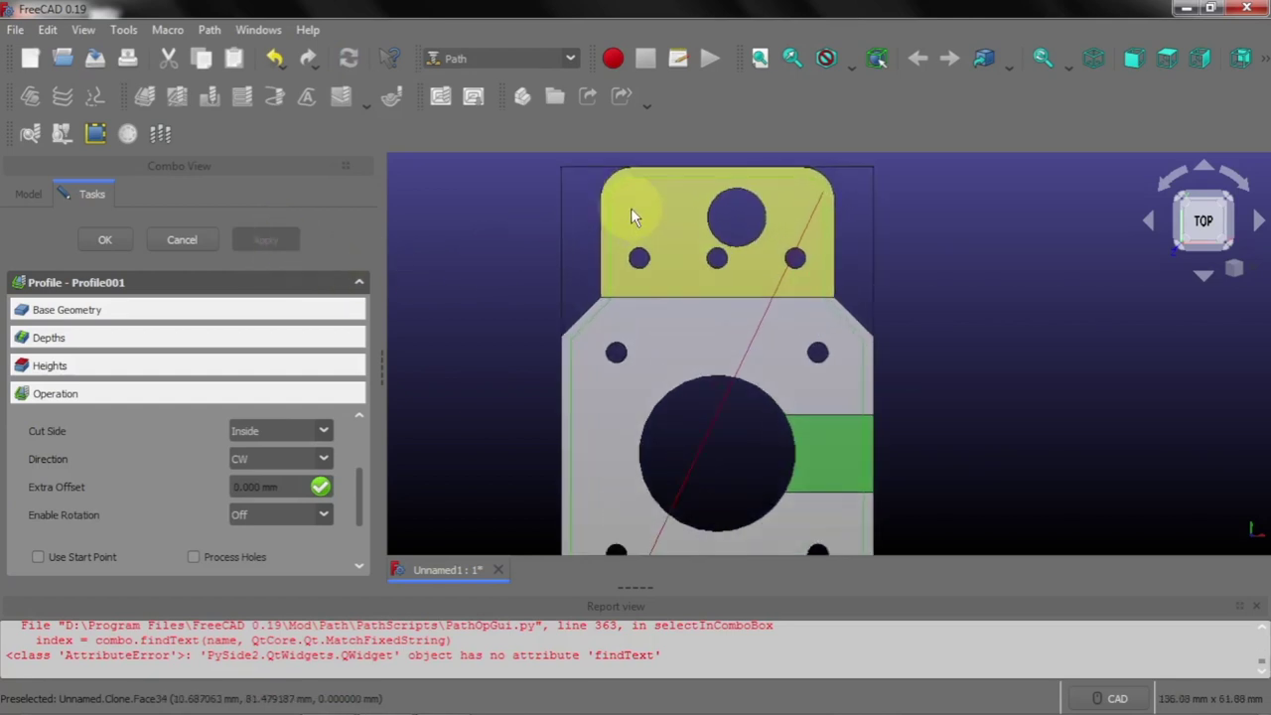
scroll(631, 208, up, 2)
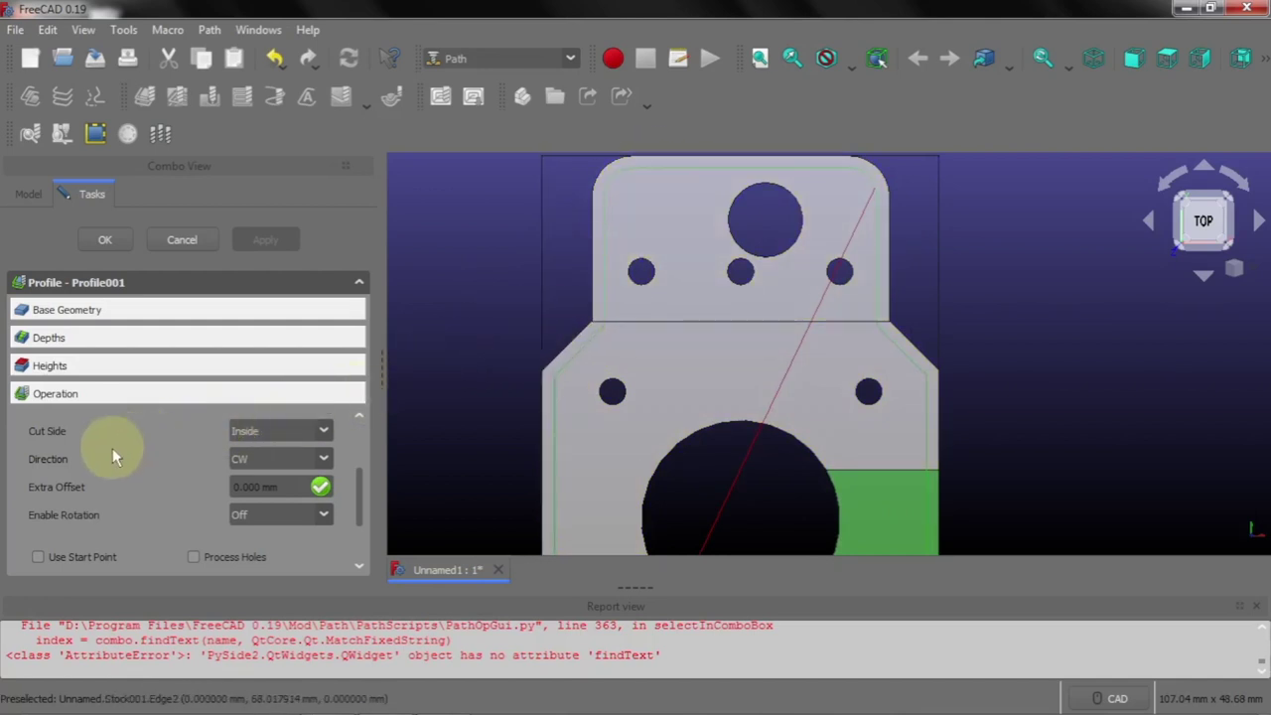
click(323, 433)
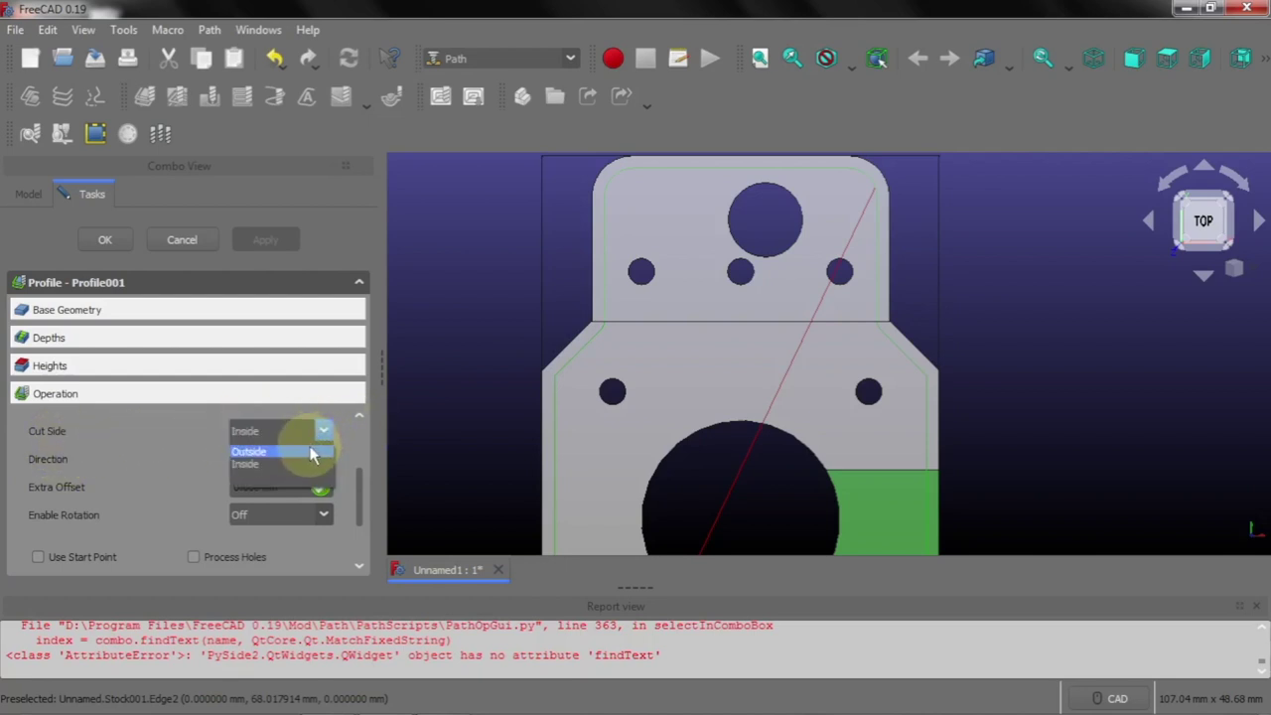
click(310, 452)
click(277, 248)
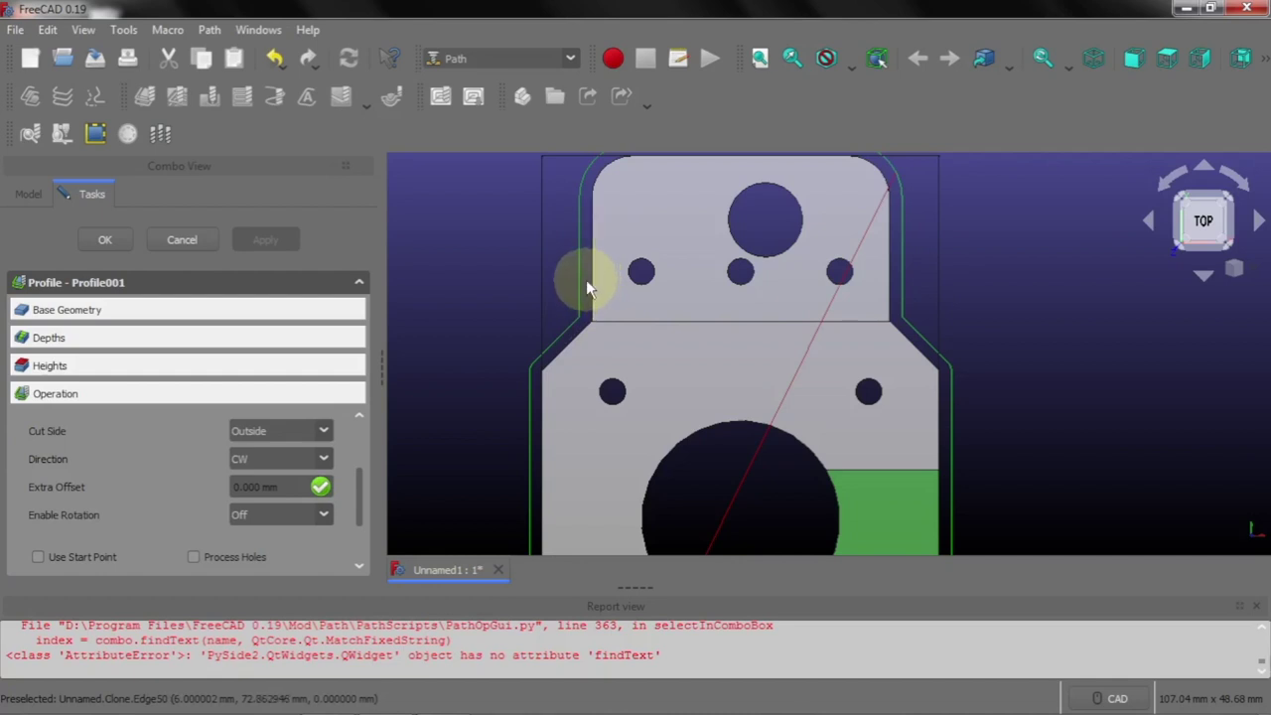
scroll(578, 287, down, 2)
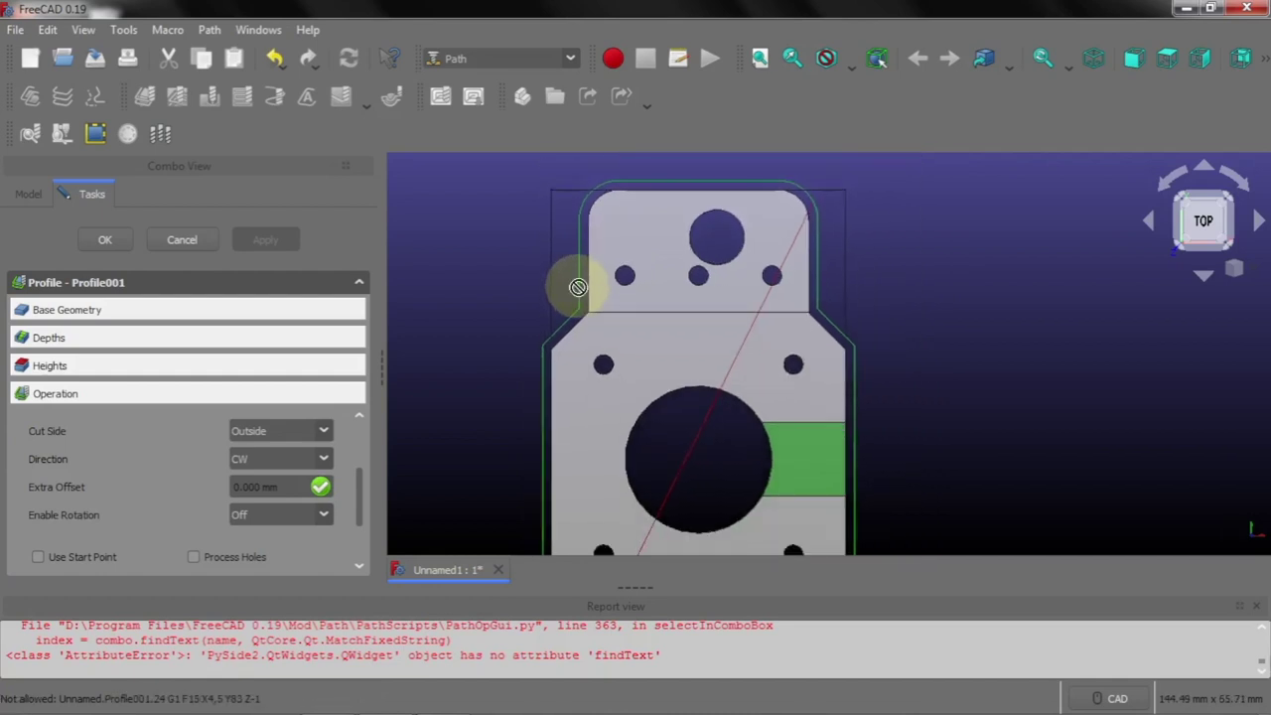
scroll(578, 287, down, 1)
scroll(577, 287, down, 1)
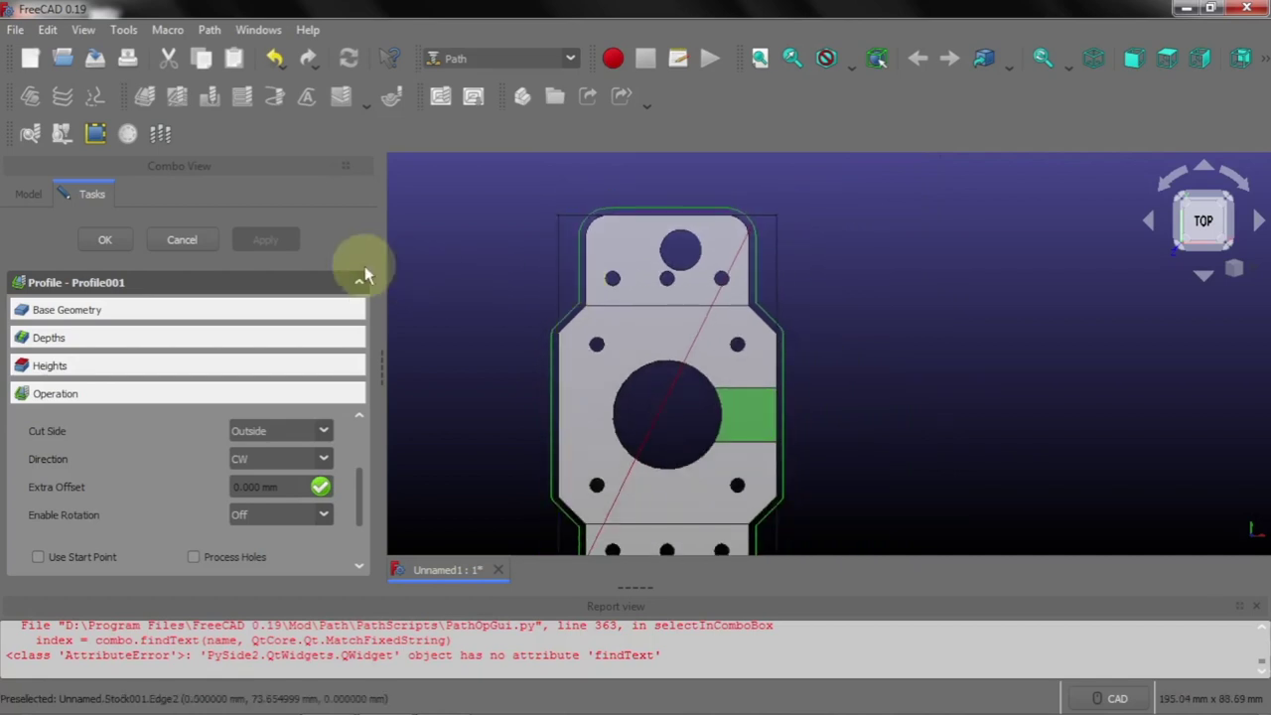
click(104, 242)
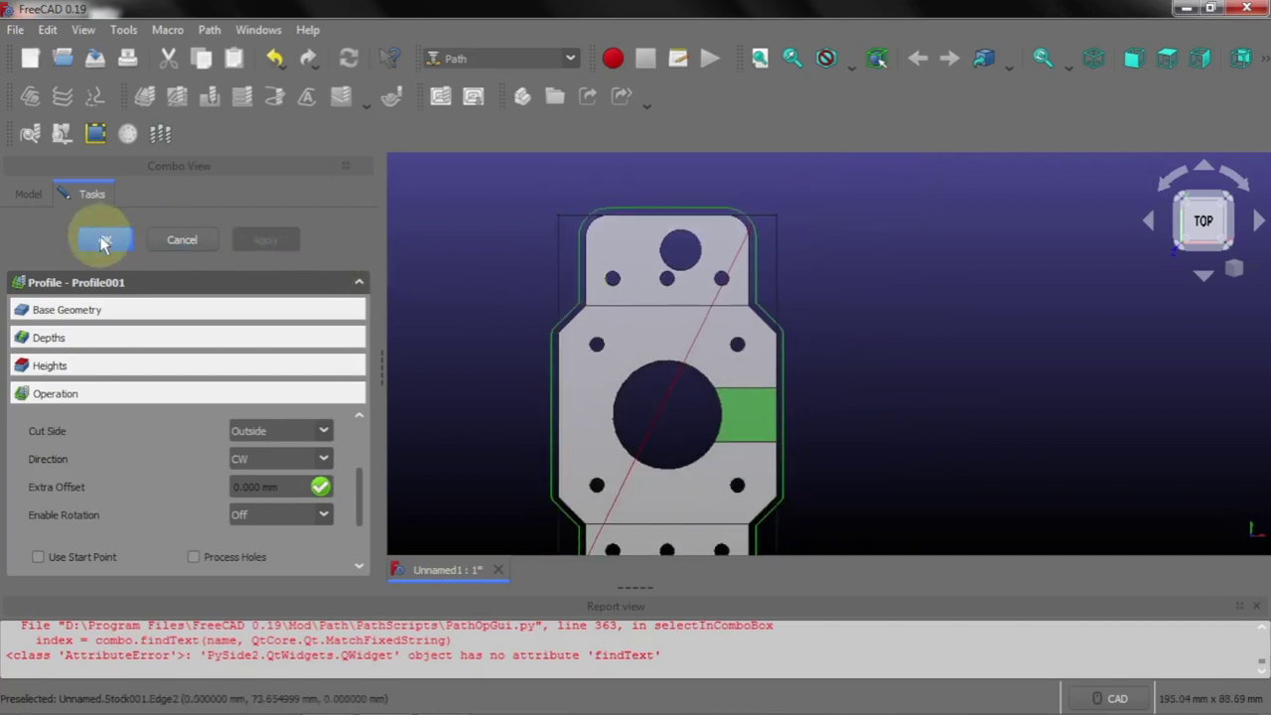
Close the Report view and orbit the stepper holder into a perspective view
scroll(548, 249, down, 1)
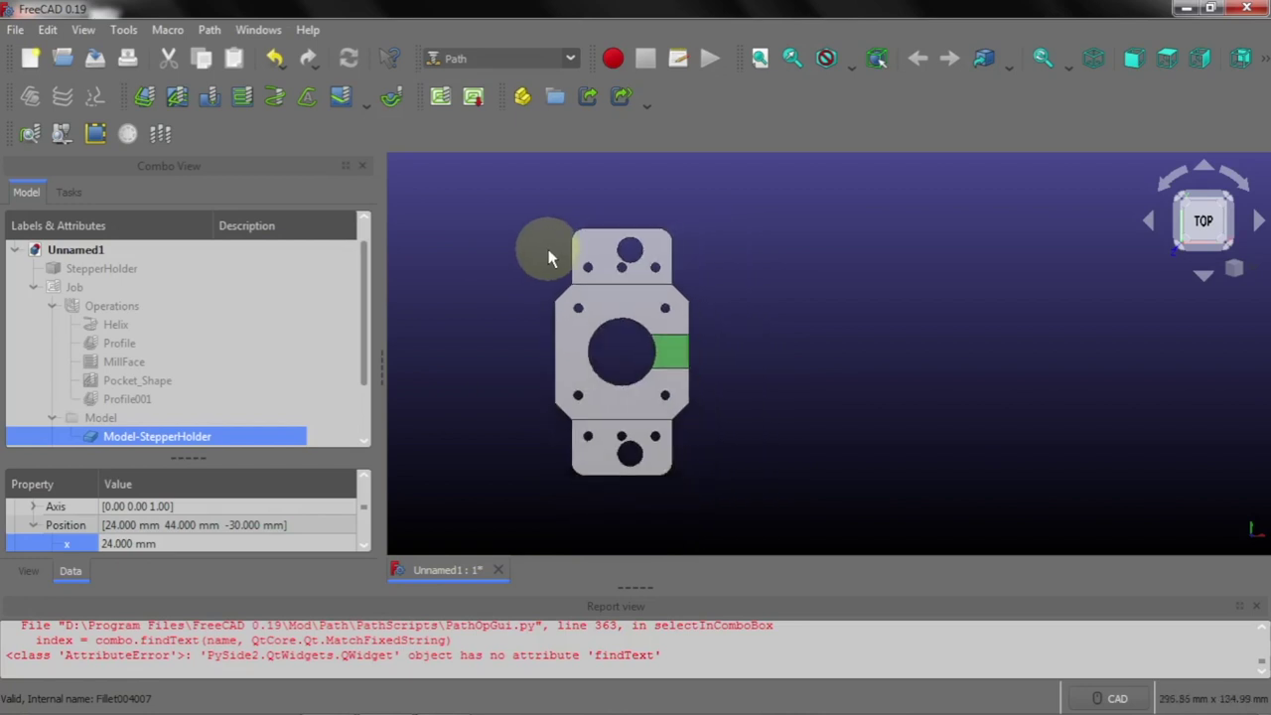
scroll(548, 249, down, 1)
mouse_move(606, 509)
middle_down()
mouse_move(632, 458)
mouse_move(766, 493)
mouse_move(743, 454)
mouse_move(785, 310)
mouse_move(804, 338)
middle_up()
click(1256, 606)
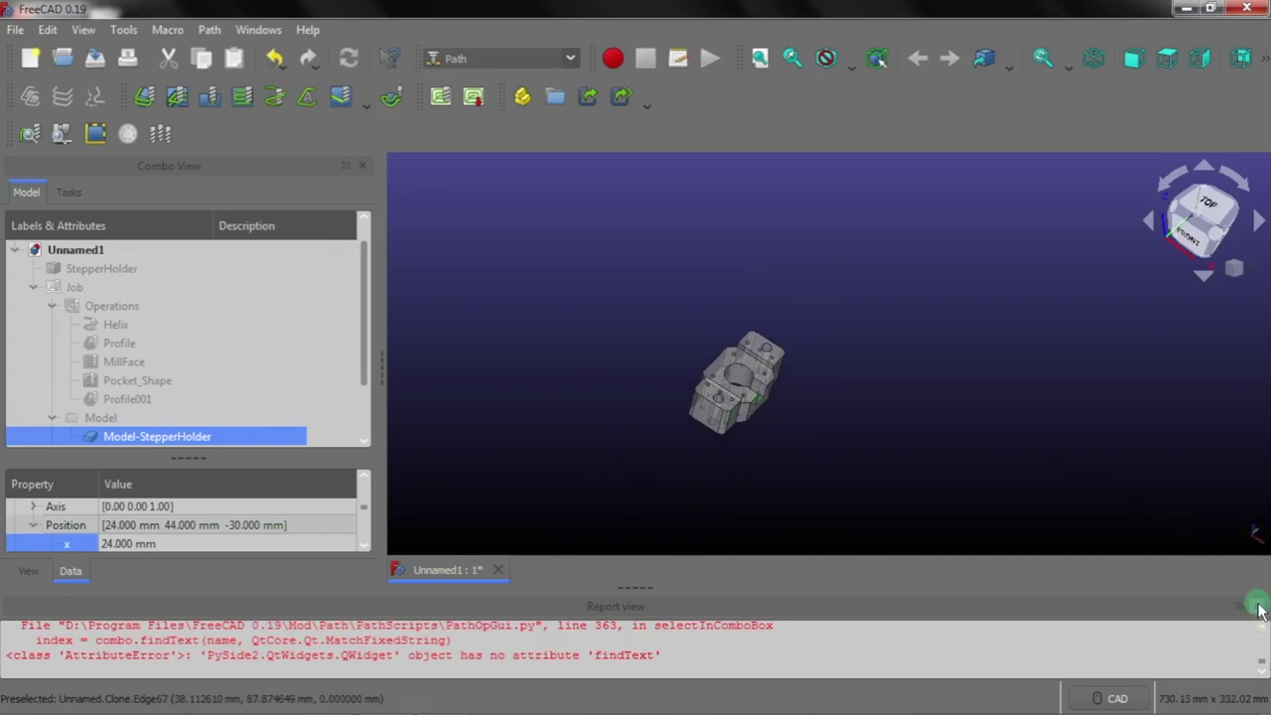
scroll(710, 506, up, 4)
scroll(710, 511, up, 1)
middle_drag(802, 533, 784, 509)
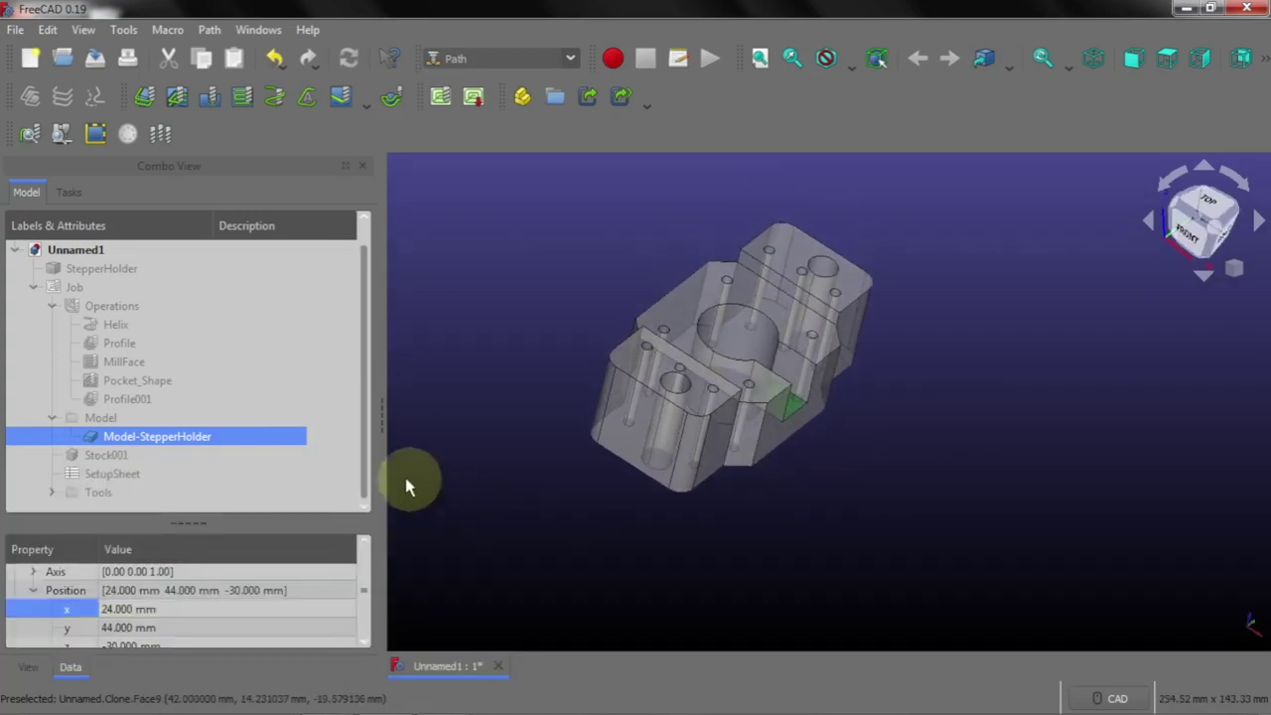
Show Profile001's layered toolpath around the outer walls, then clear the selection
click(135, 399)
key(space)
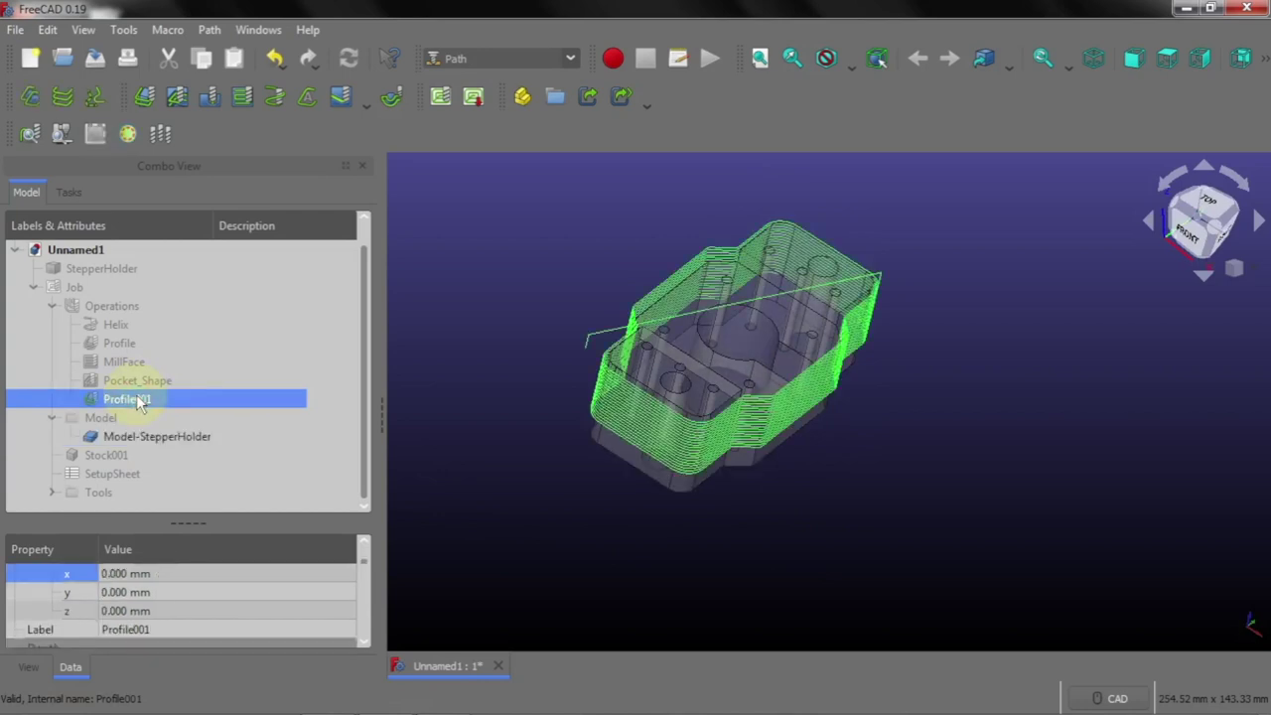
scroll(743, 326, up, 1)
scroll(747, 327, up, 2)
scroll(746, 320, down, 1)
scroll(747, 319, down, 1)
click(893, 491)
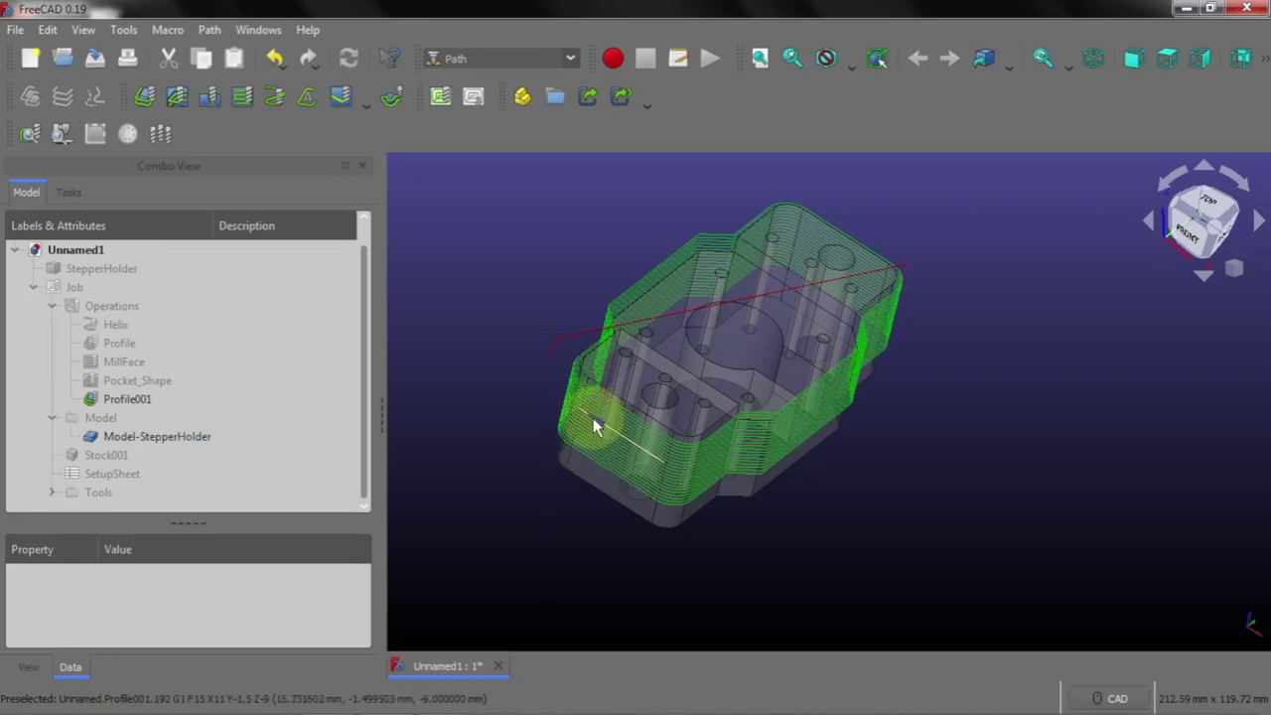
click(531, 345)
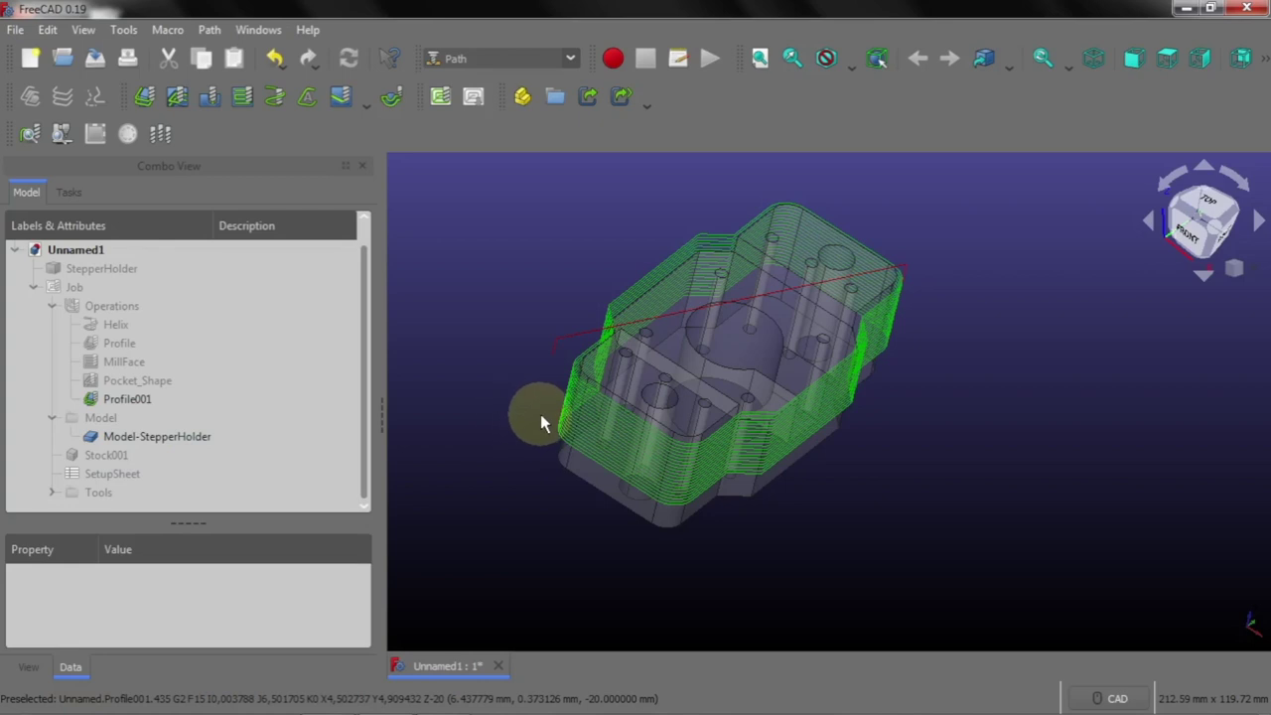
scroll(533, 373, up, 1)
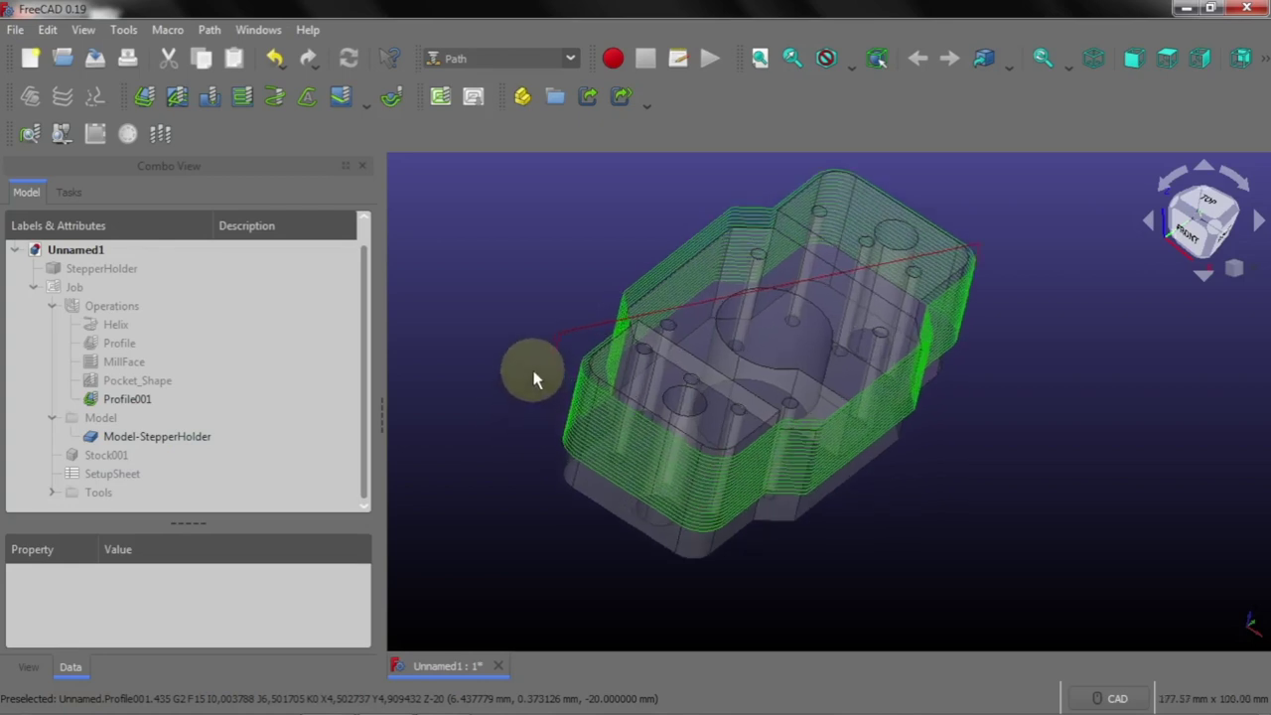
Toggle visibility so the Helix, Profile, MillFace, Pocket_Shape and Profile001 toolpaths all display
scroll(533, 371, up, 1)
scroll(533, 370, up, 1)
scroll(535, 369, up, 1)
scroll(535, 374, down, 1)
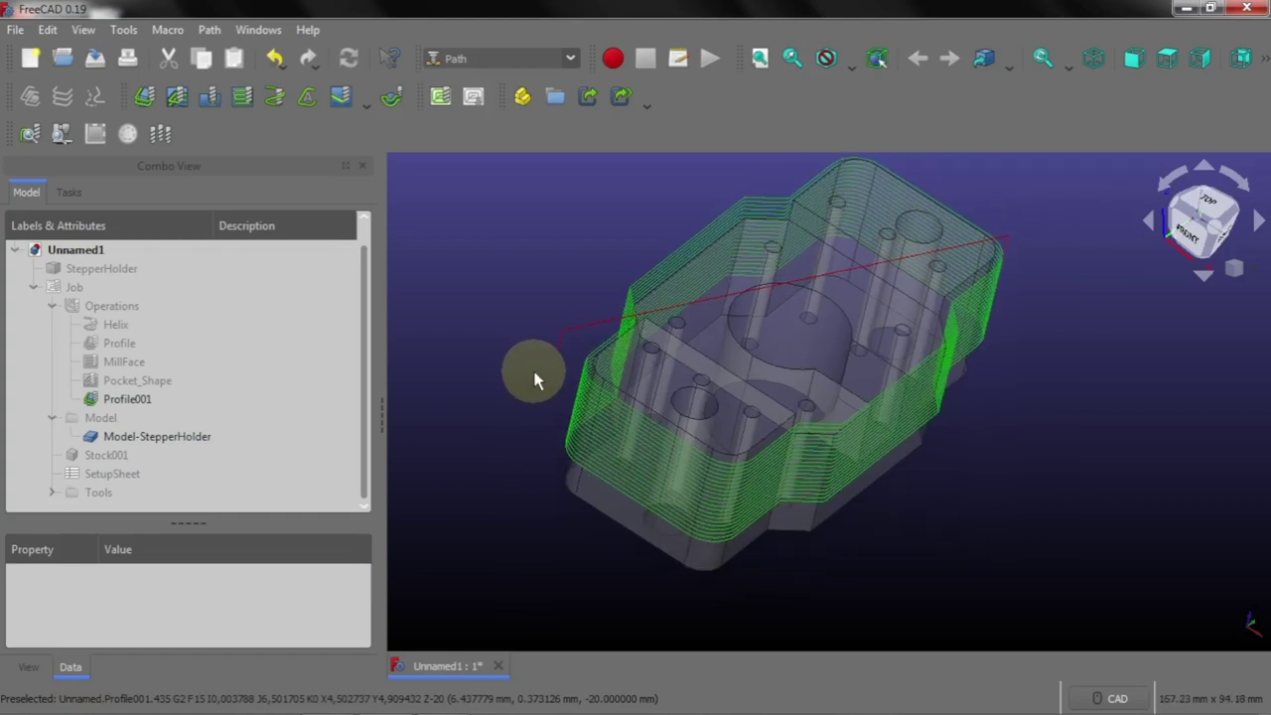
click(127, 400)
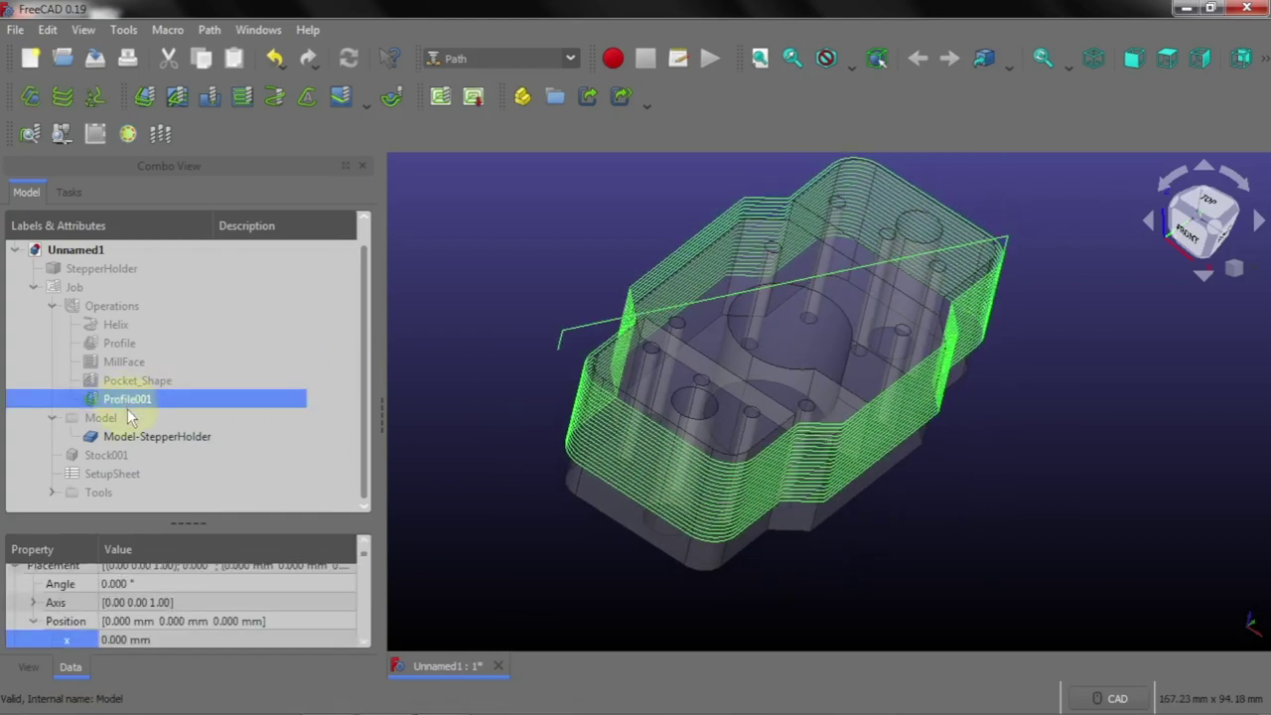
key(space)
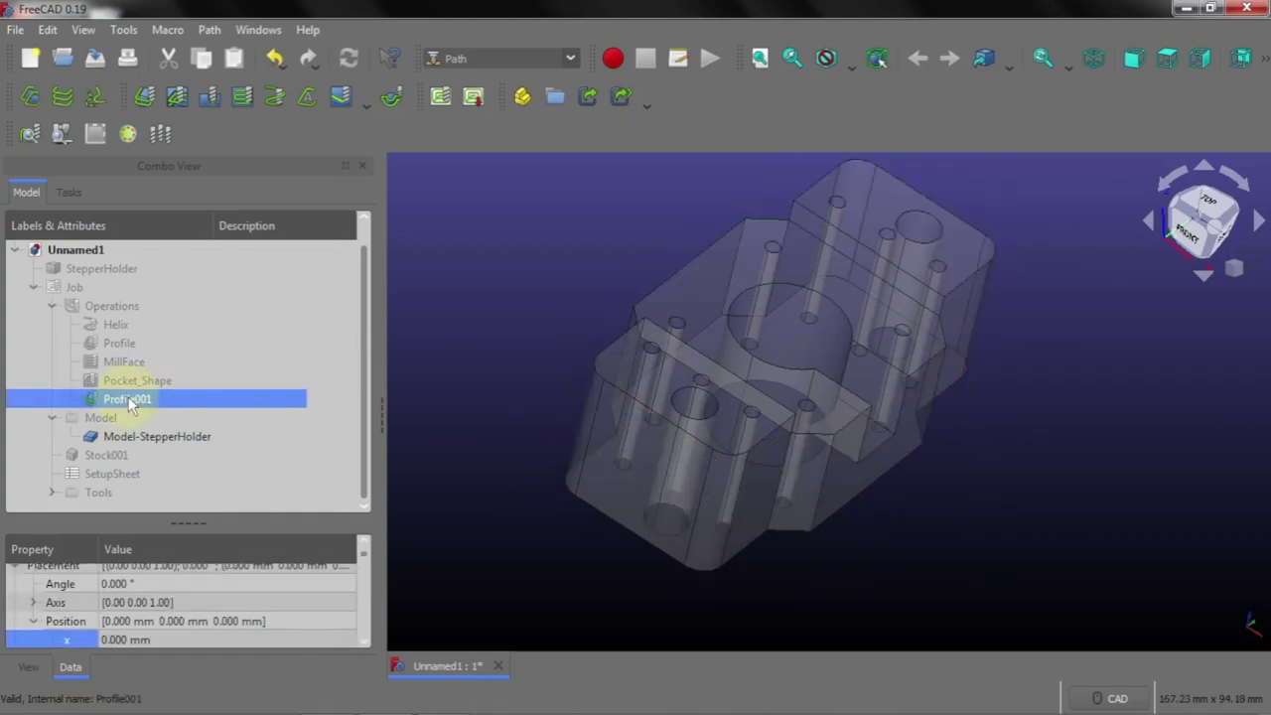
click(118, 325)
key(space)
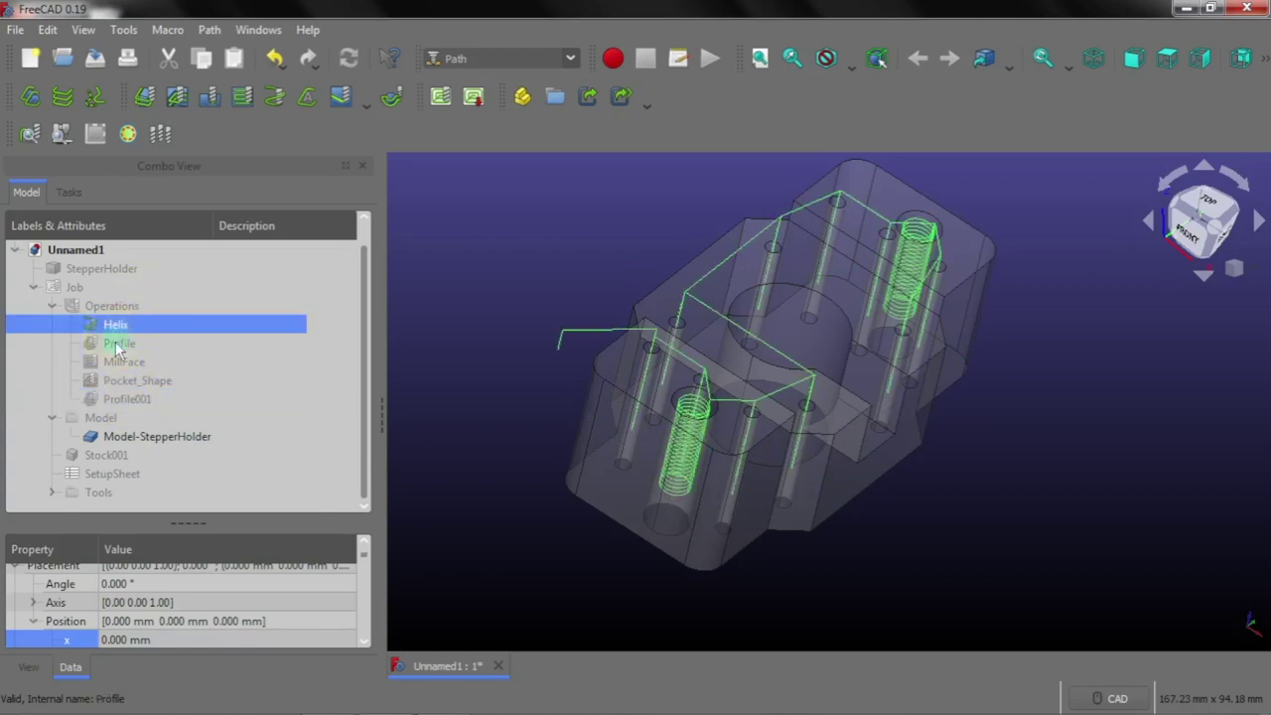
click(119, 344)
key(space)
click(122, 361)
key(space)
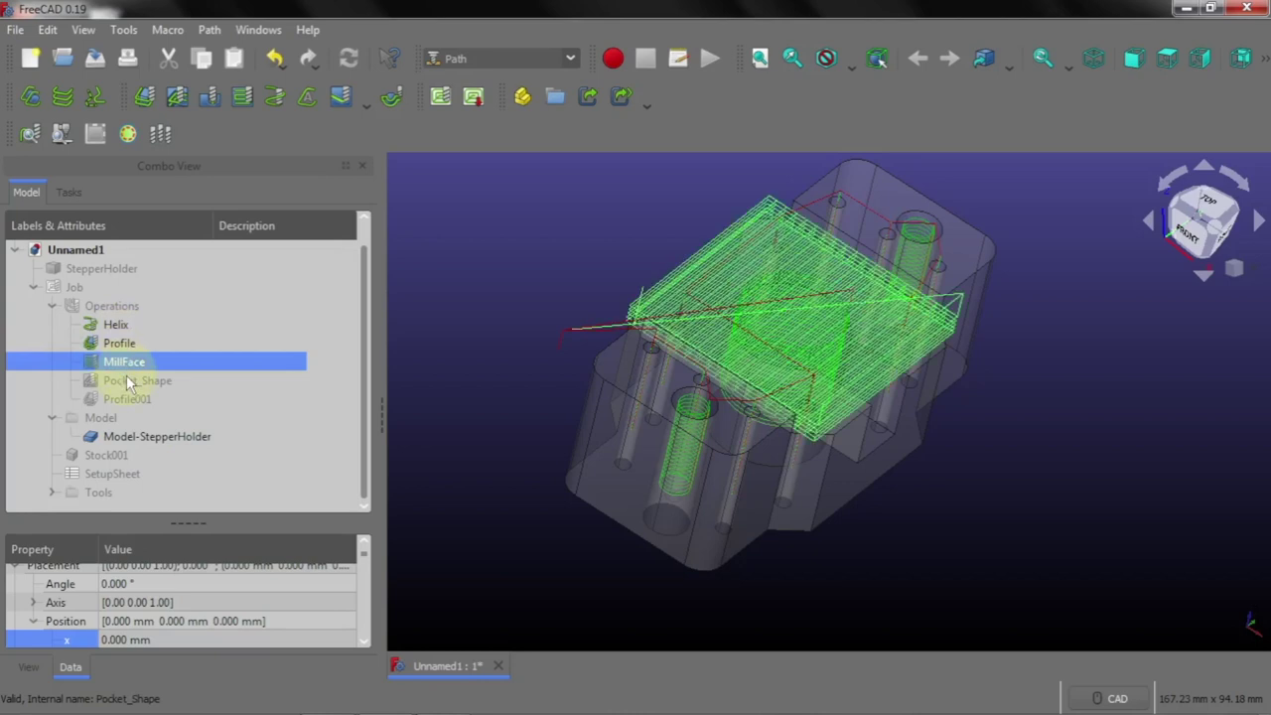
click(127, 381)
key(space)
click(141, 398)
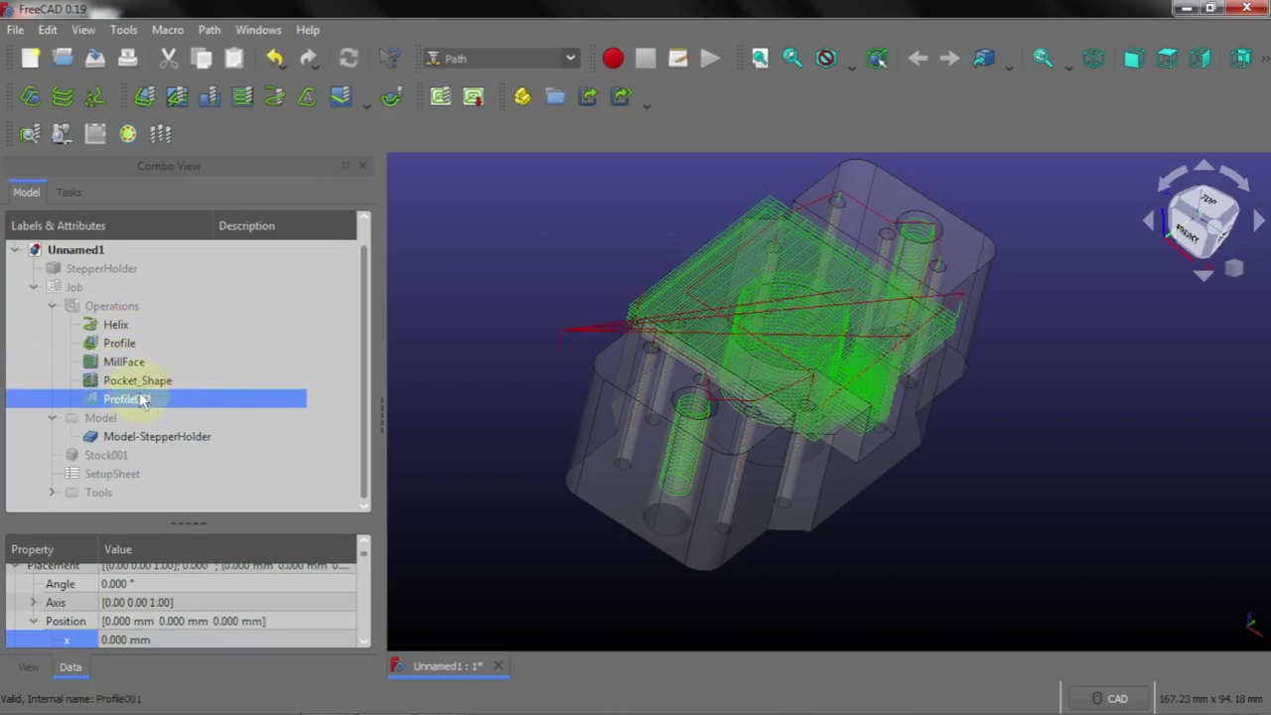
key(space)
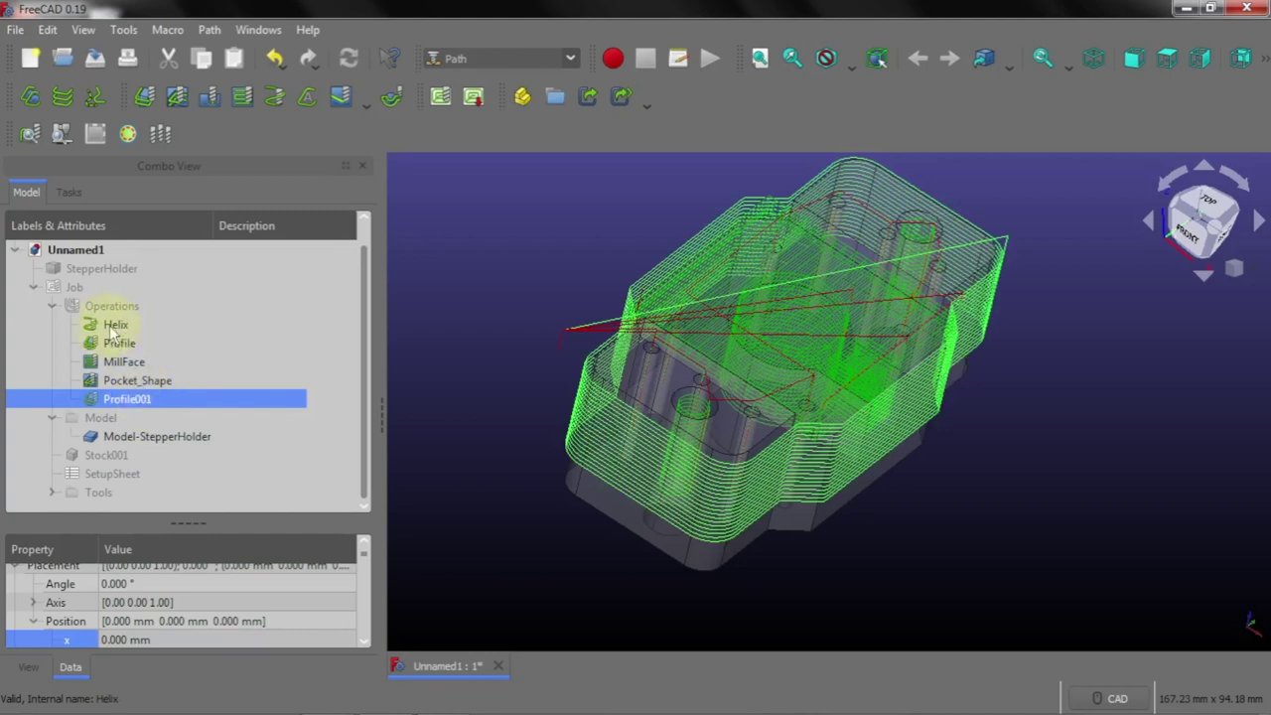
Inspect the Pocket_Shape, Helix and Profile toolpaths, then select the Job and open the Path menu
click(127, 381)
click(117, 330)
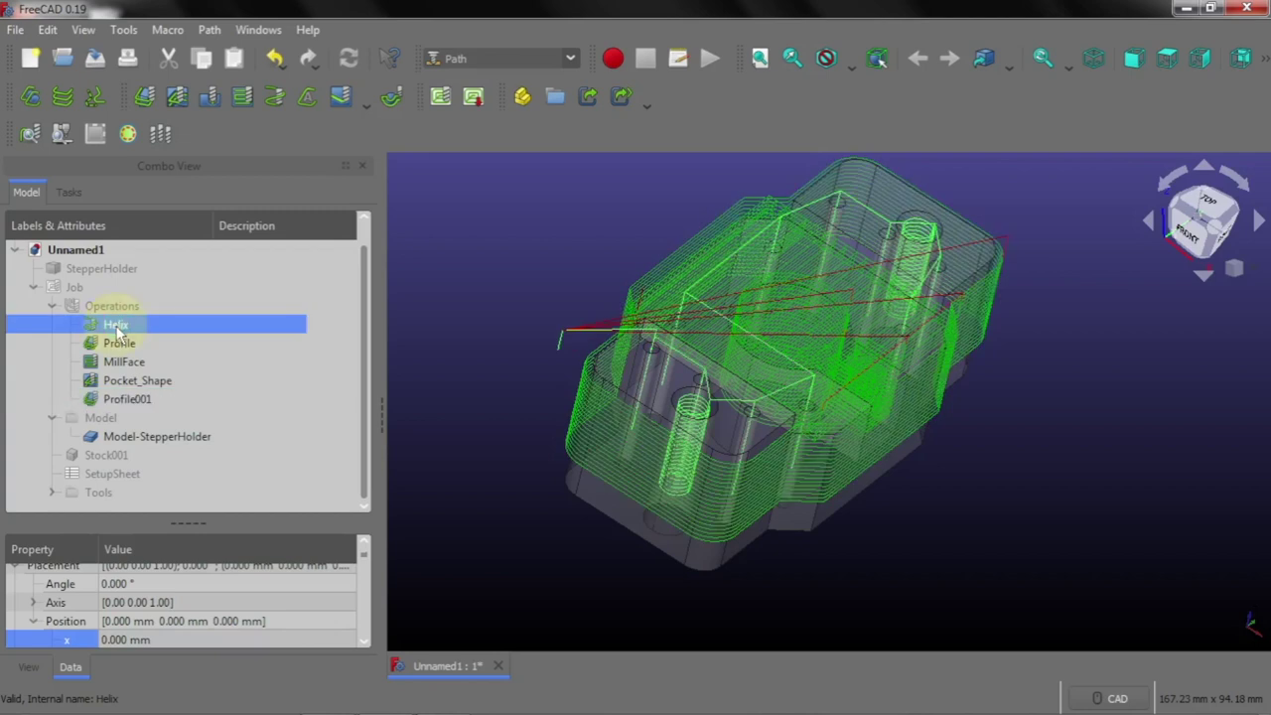
click(112, 343)
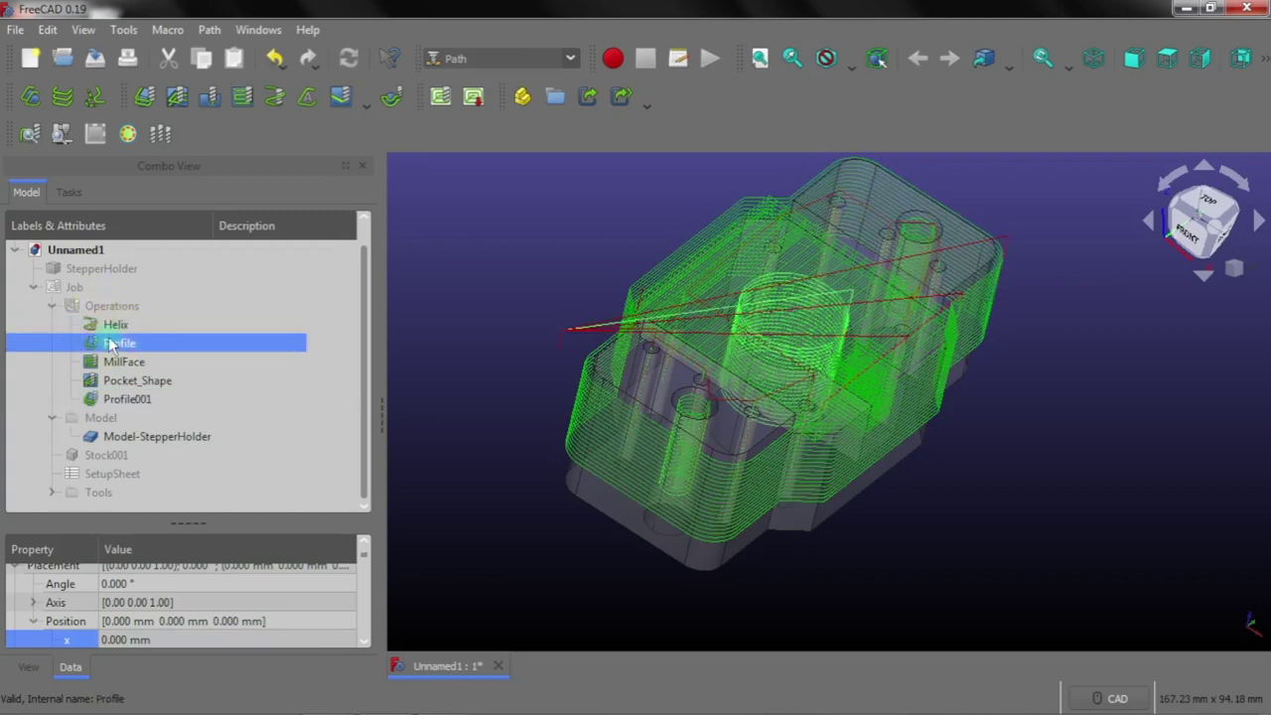
click(74, 290)
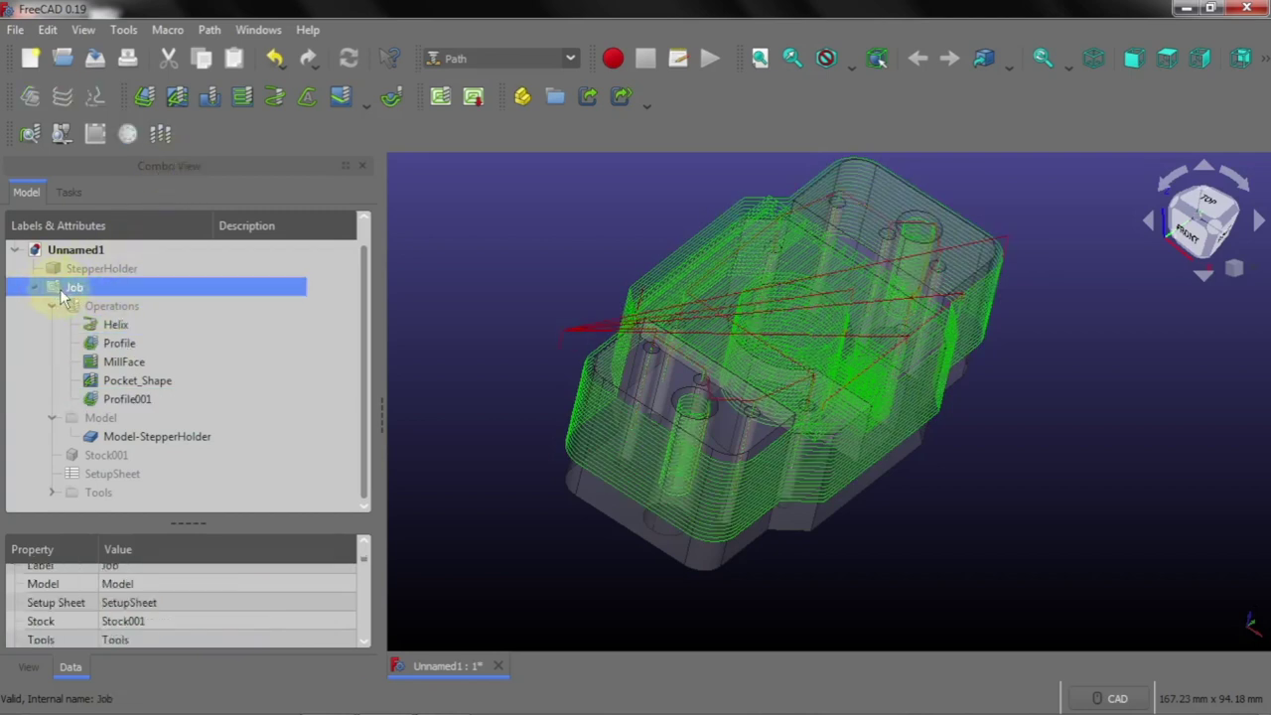
click(210, 29)
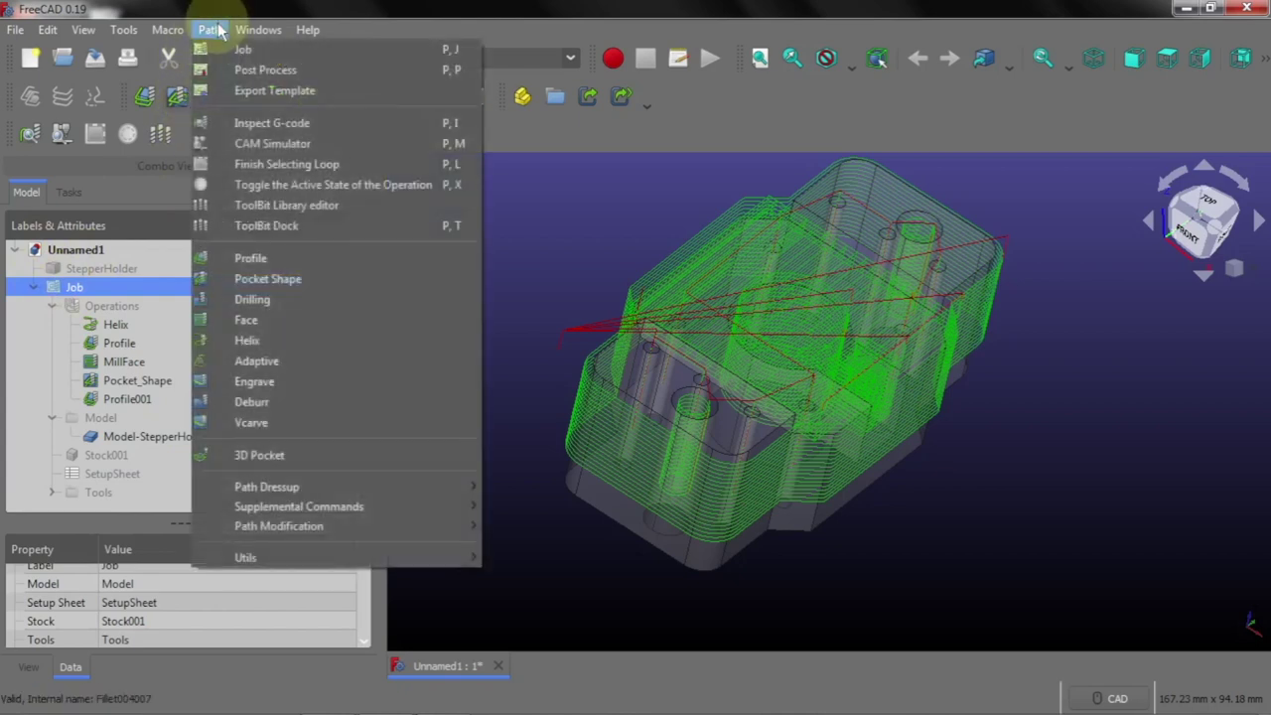
Post-process the Job with grbl_post into test.gcode and close the output preview
click(266, 69)
text(test.gc)
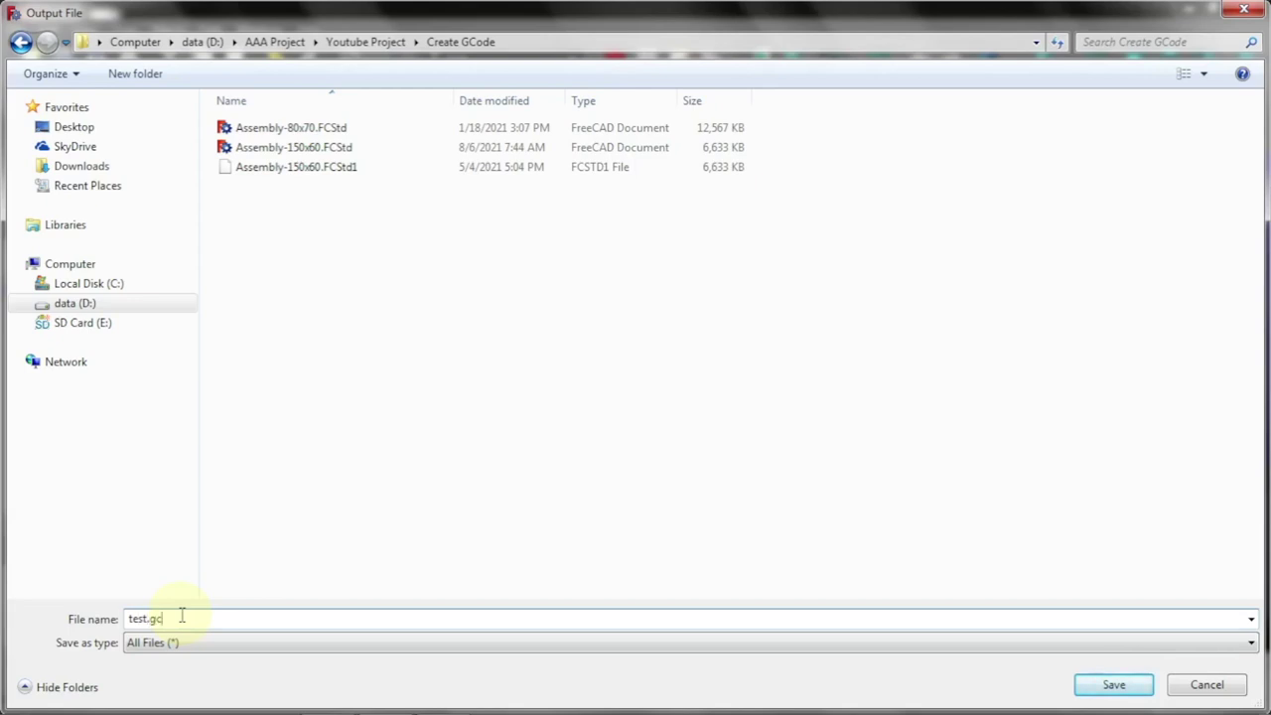
text(ode)
click(1114, 685)
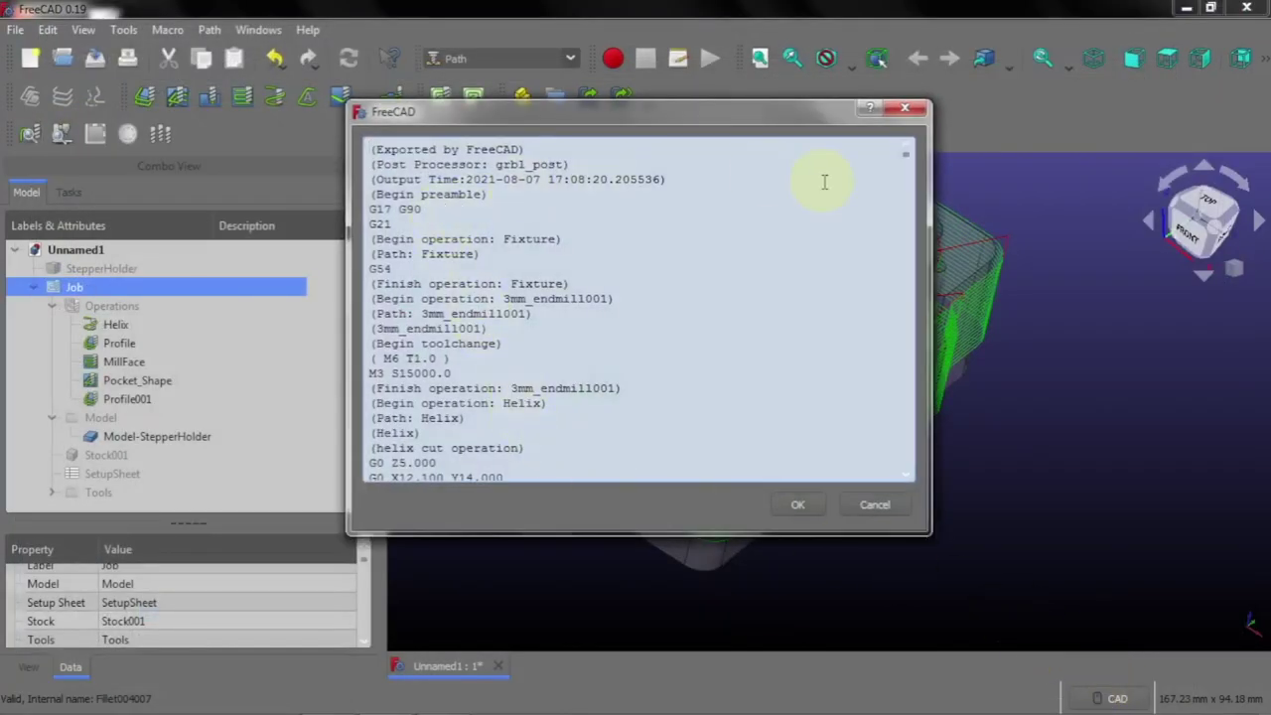
drag(905, 185, 905, 220)
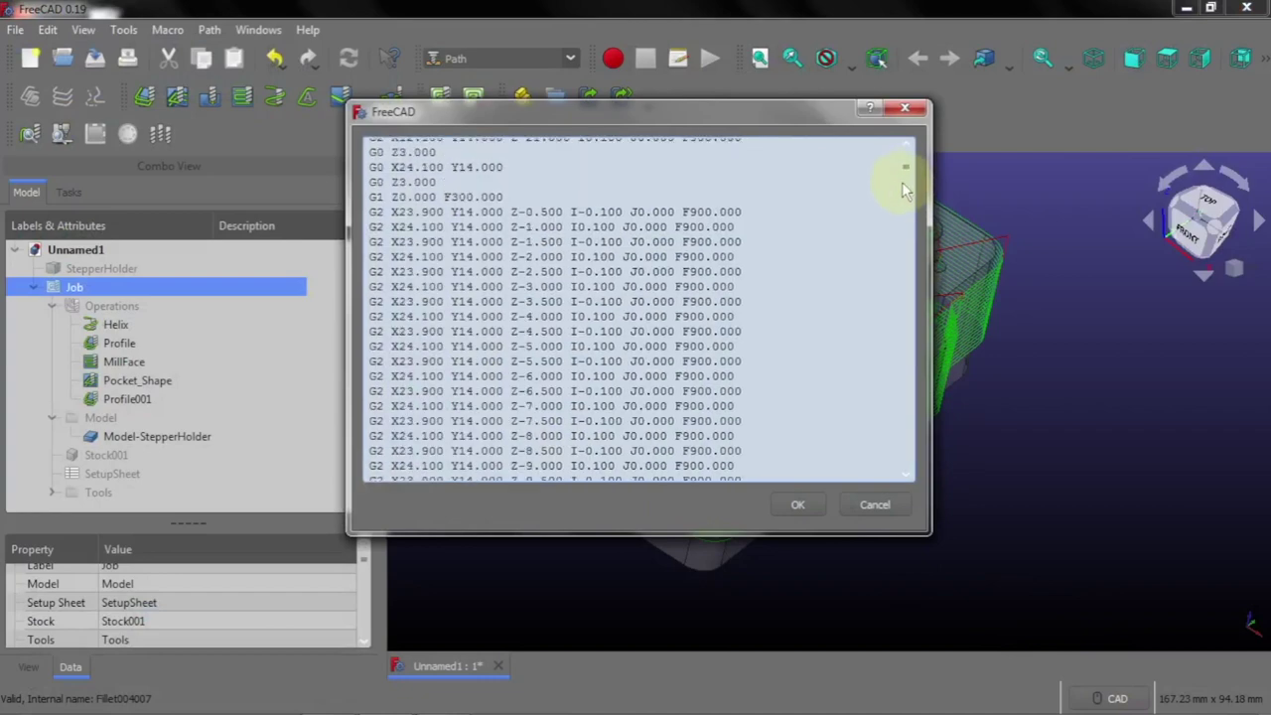
drag(906, 220, 907, 447)
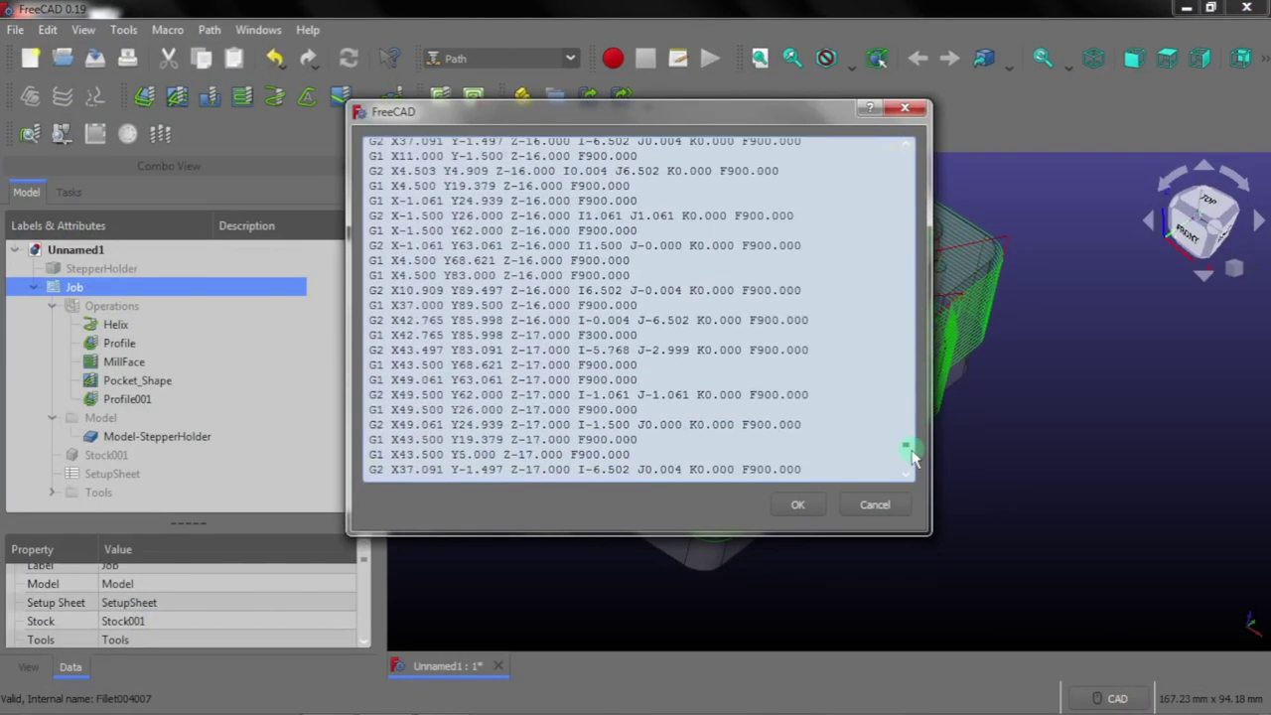
click(800, 503)
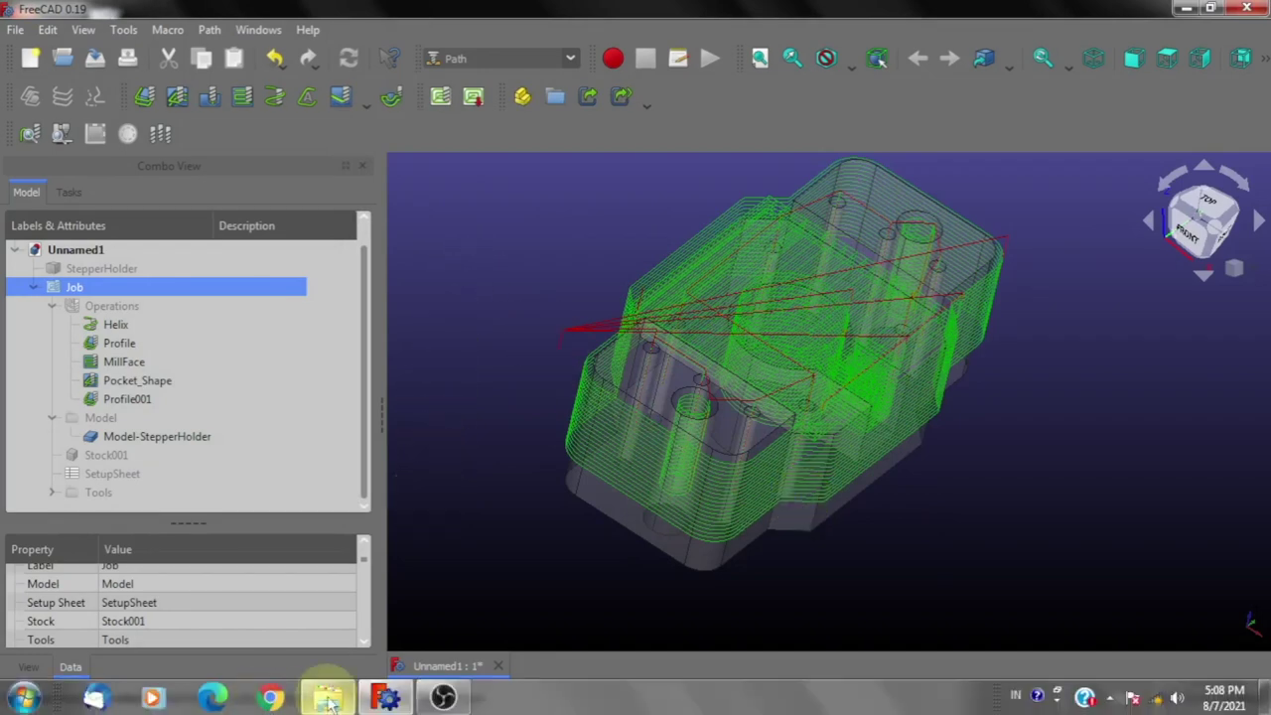
Open test.gcode from the Create GCode folder in the text editor
click(331, 700)
click(237, 187)
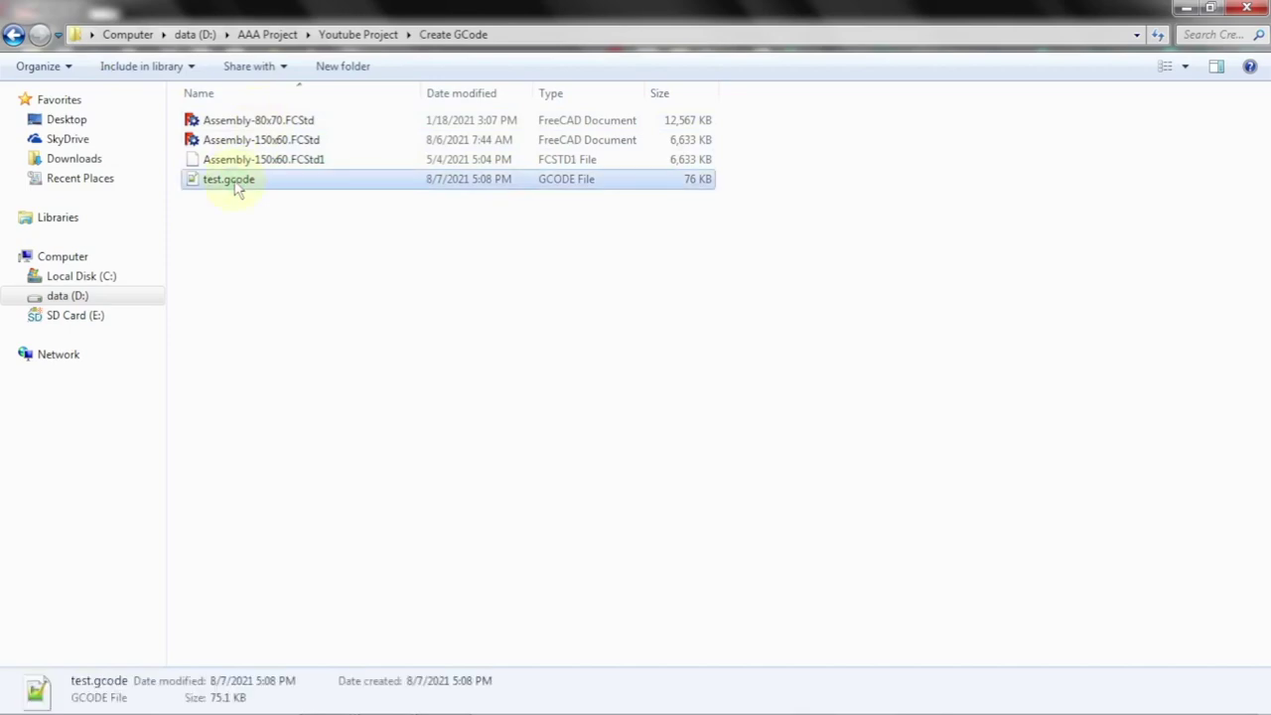
double_click(237, 189)
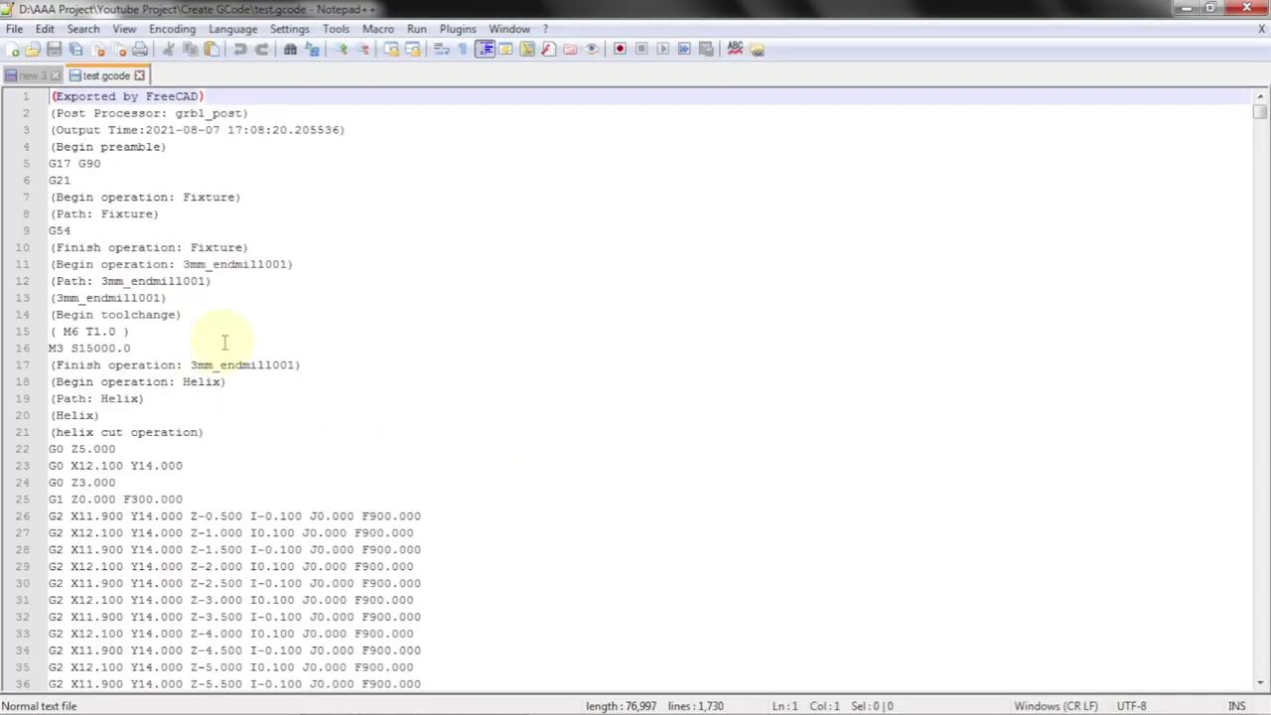
scroll(156, 314, down, 7)
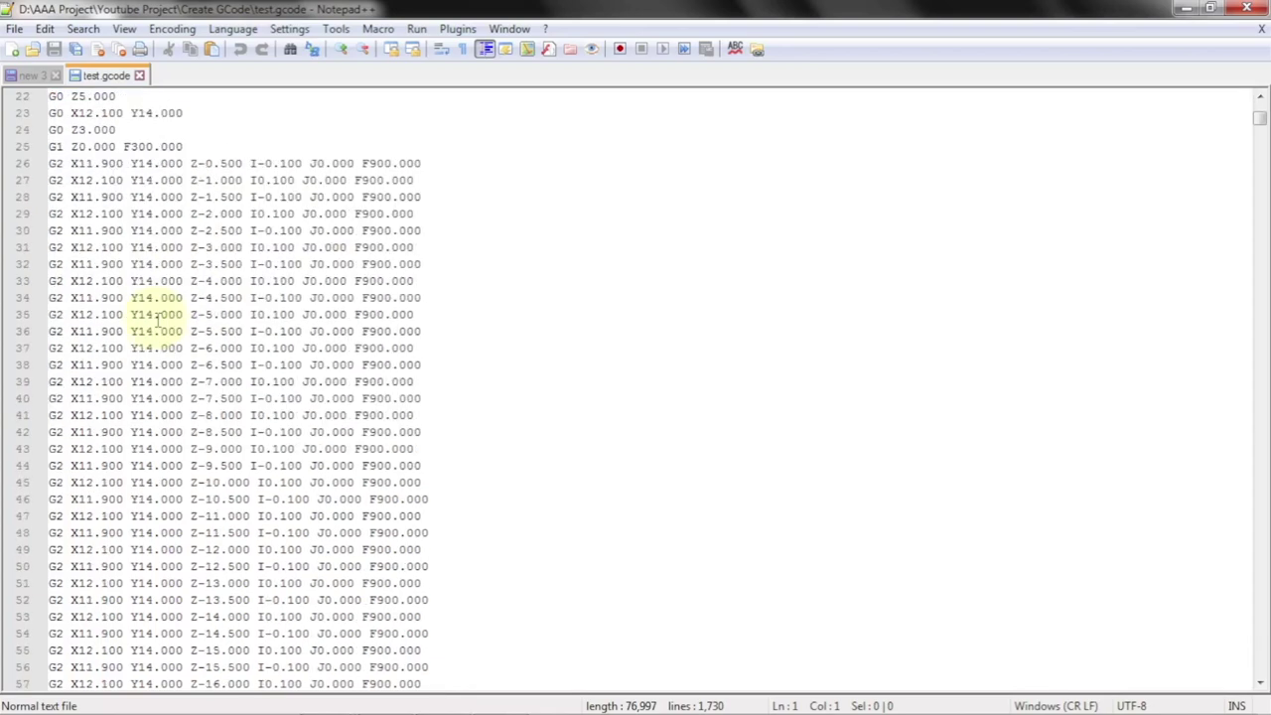
scroll(156, 314, down, 15)
scroll(156, 314, down, 8)
scroll(156, 318, down, 12)
scroll(156, 318, up, 9)
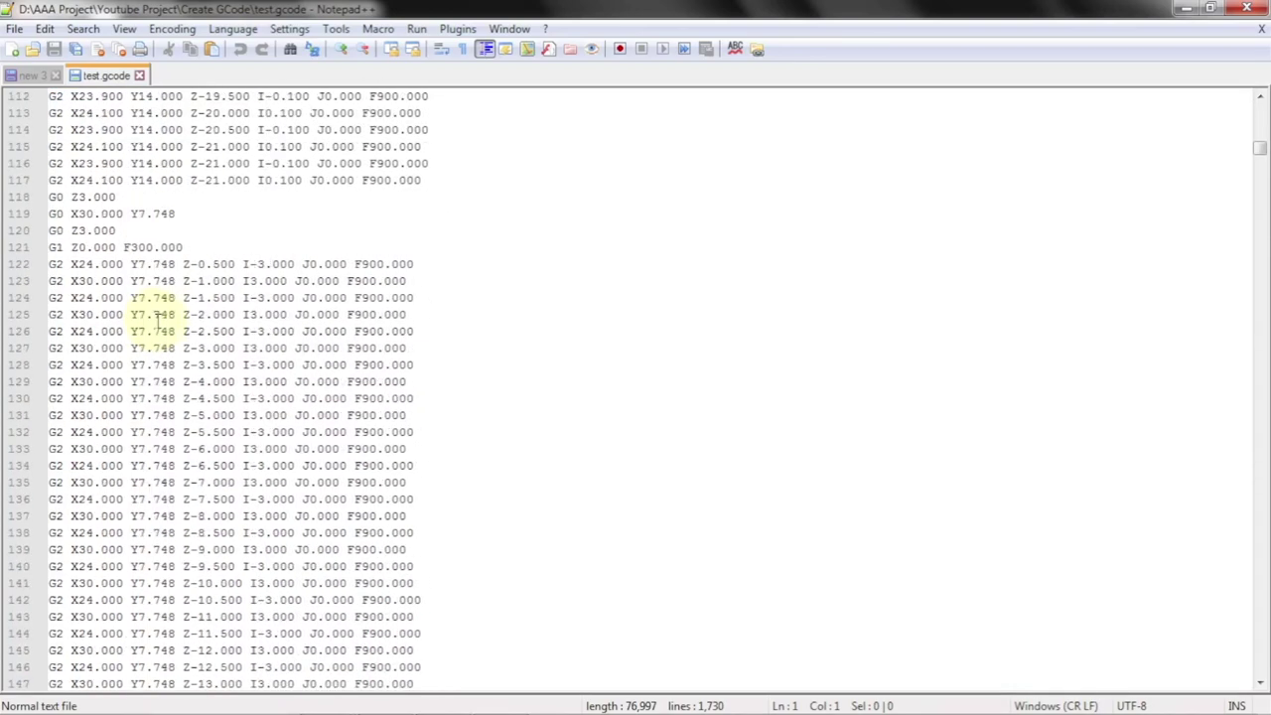
scroll(155, 318, up, 8)
scroll(156, 317, up, 6)
scroll(156, 318, up, 13)
scroll(156, 318, up, 6)
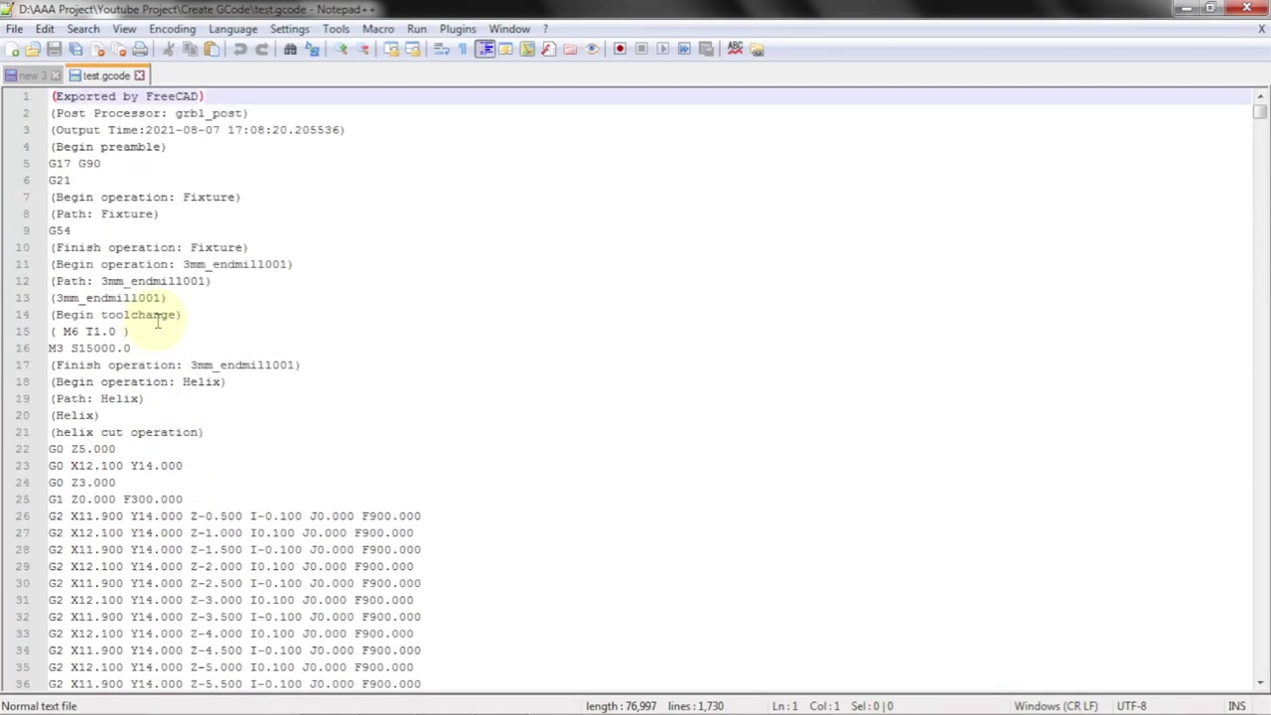
click(209, 211)
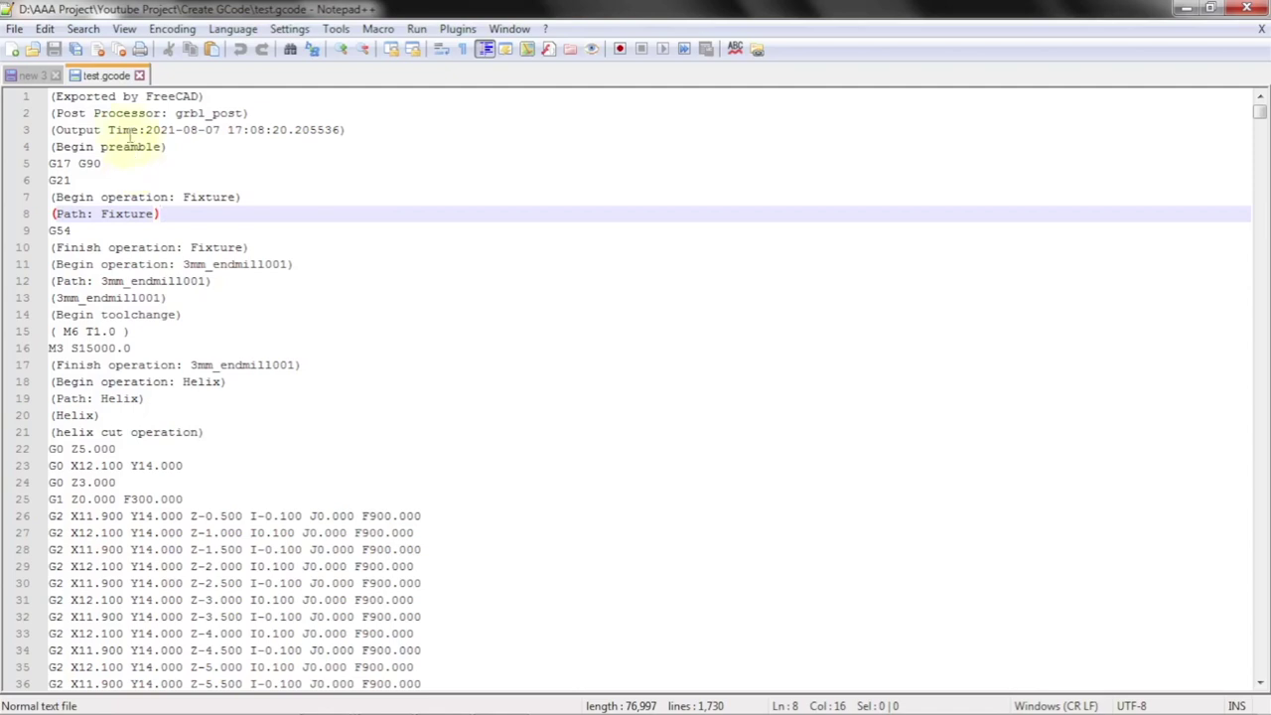
click(51, 112)
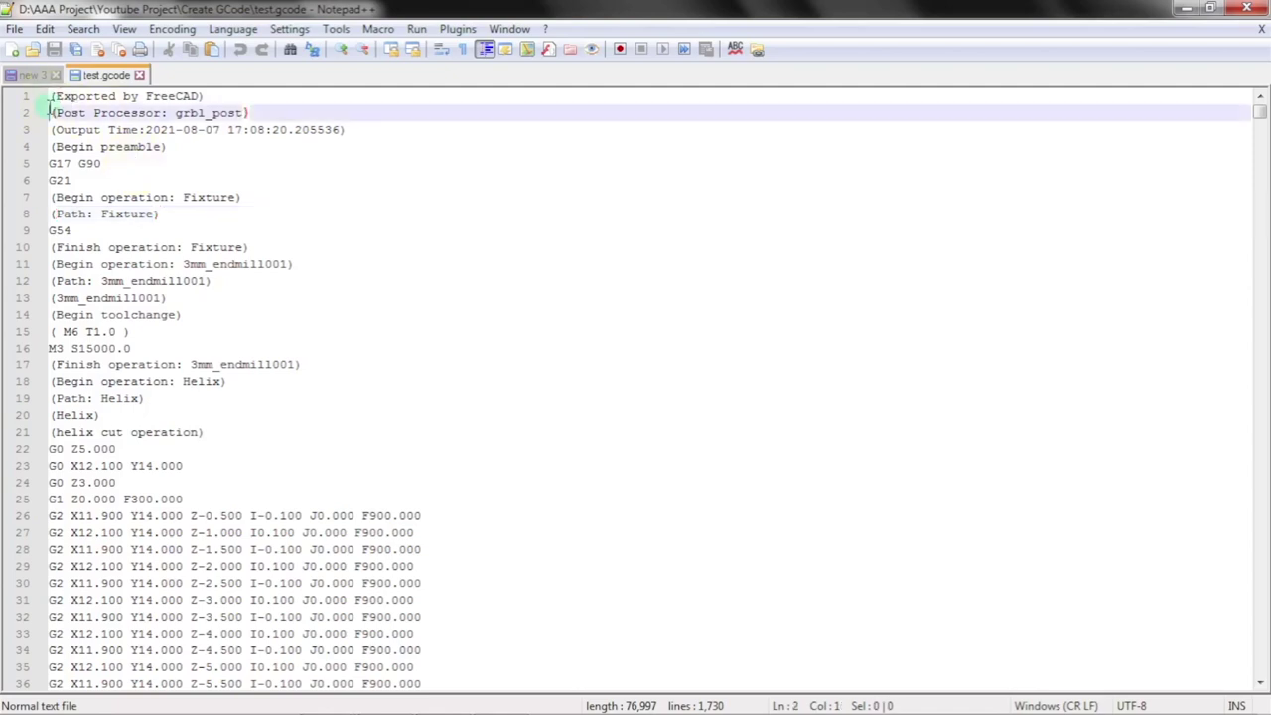
click(50, 347)
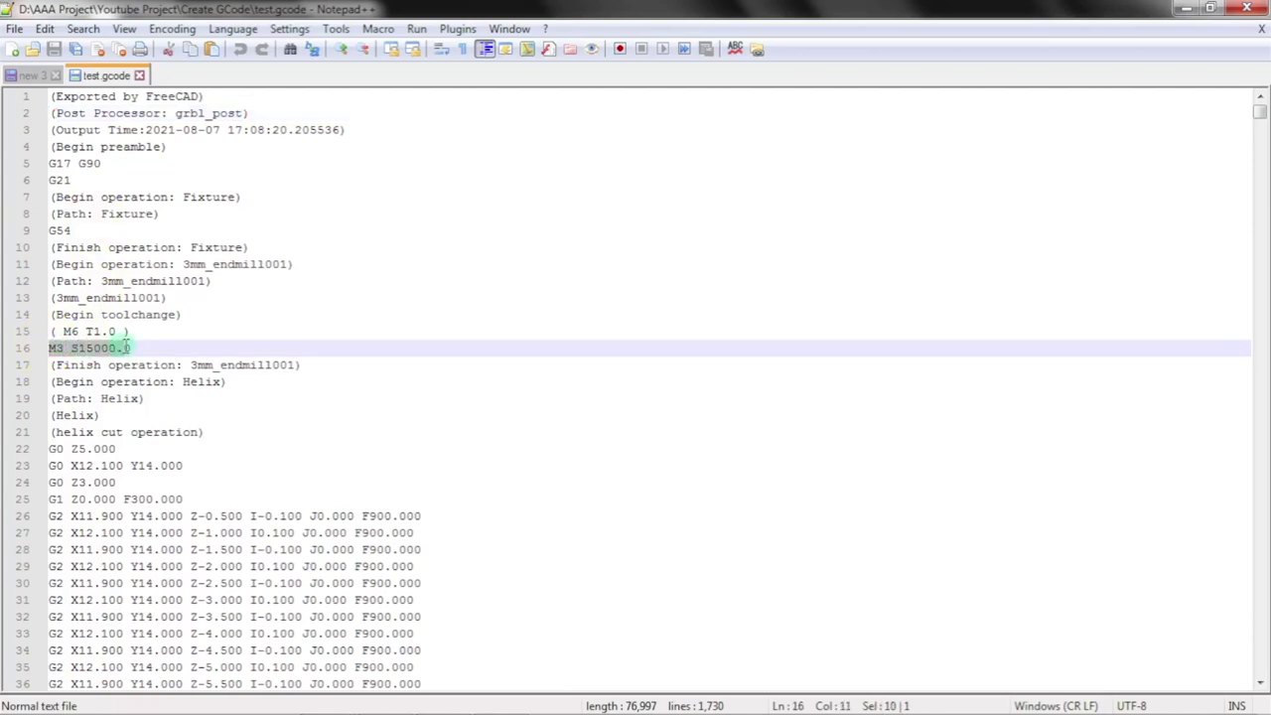
click(96, 347)
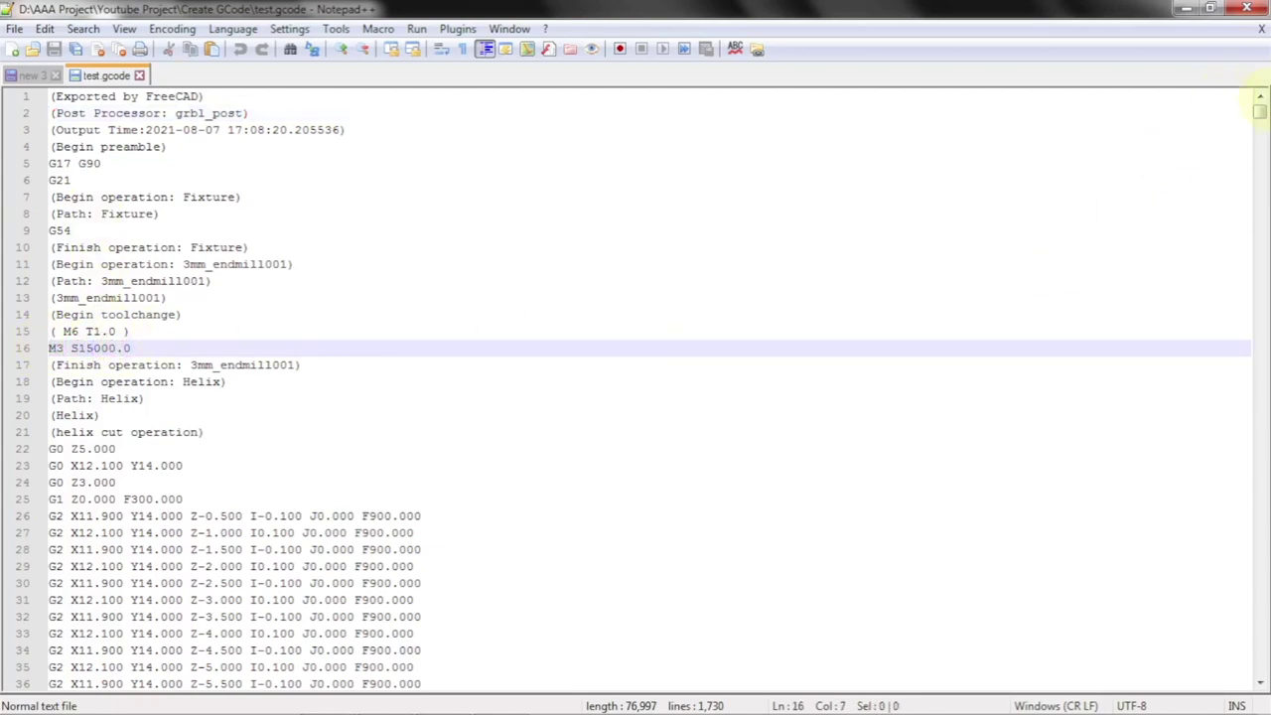
drag(1262, 121, 1260, 667)
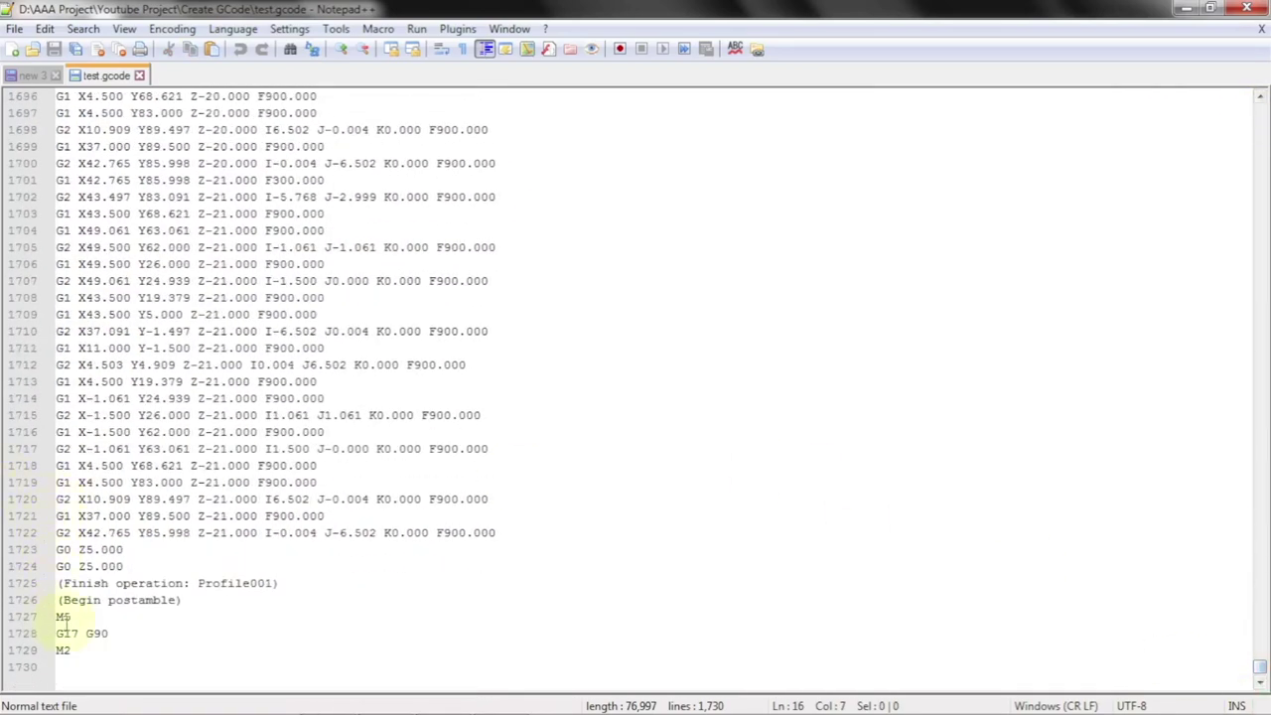
drag(74, 617, 57, 617)
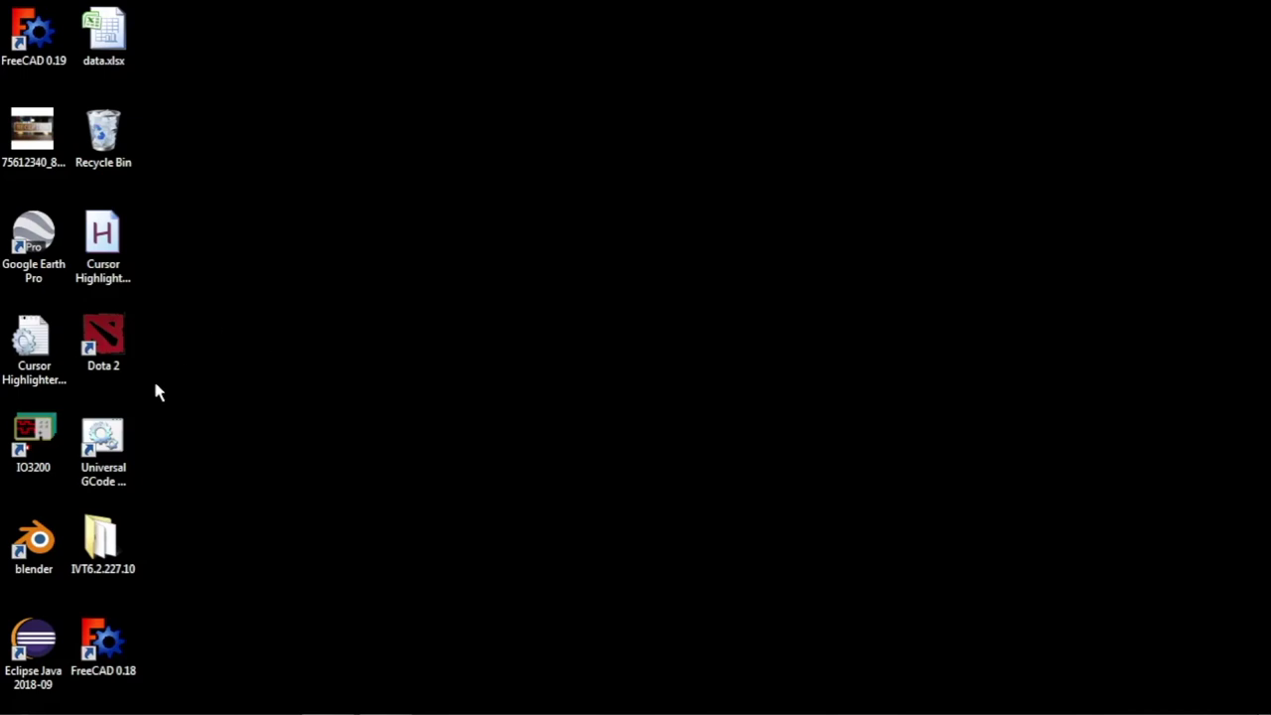
Launch Universal Gcode Sender from its desktop shortcut
double_click(107, 440)
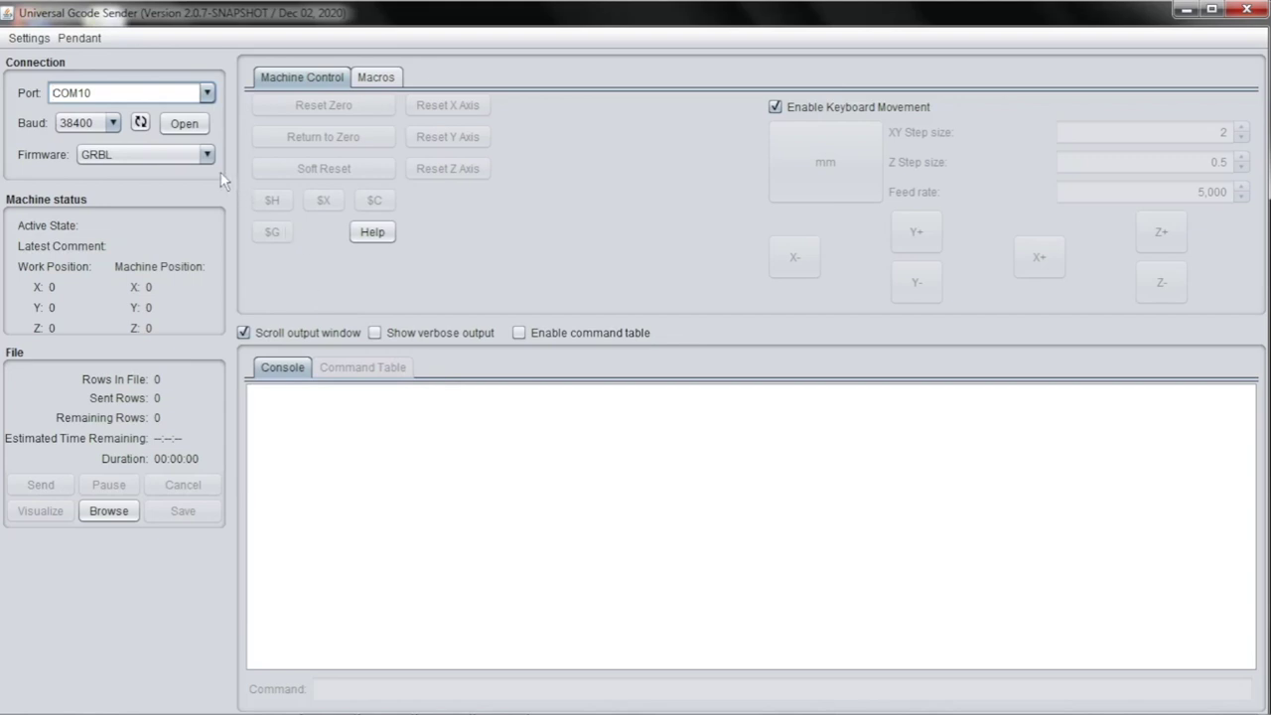
Connect to the GRBL machine on COM10, reset work zero to X0 Y0 Z0, and browse for a G-code file
click(184, 124)
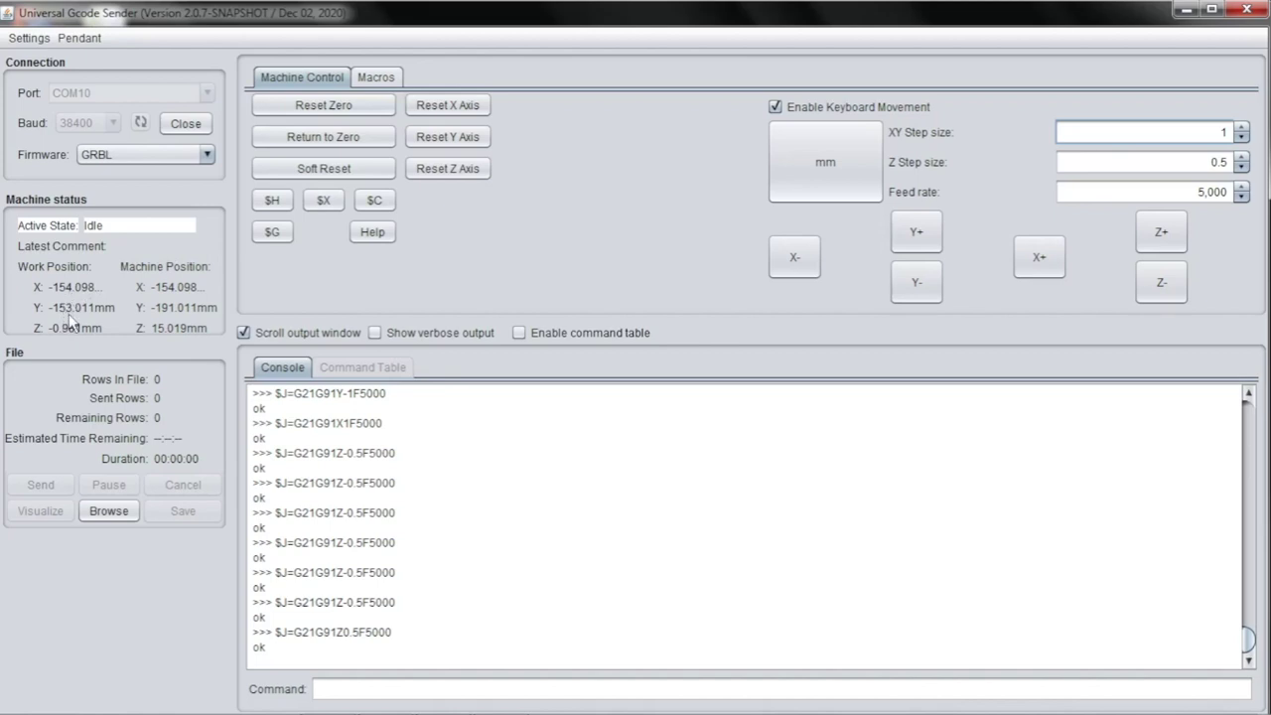
click(311, 110)
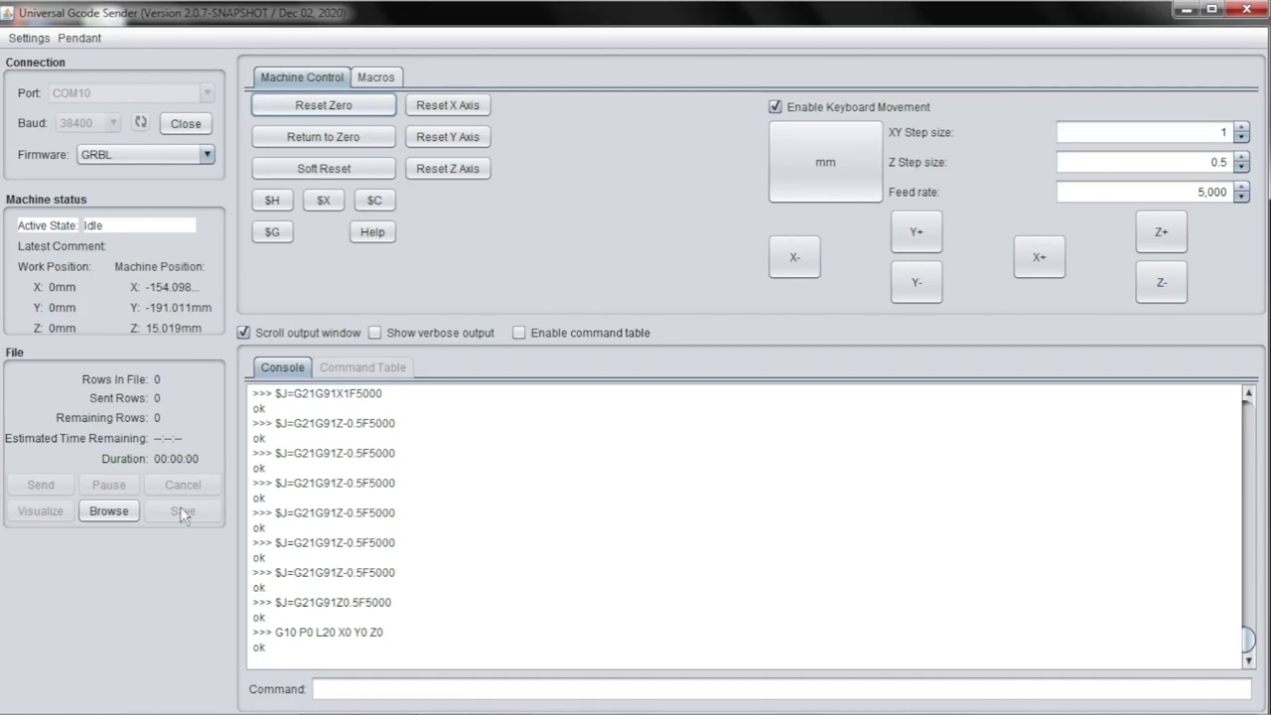
click(109, 511)
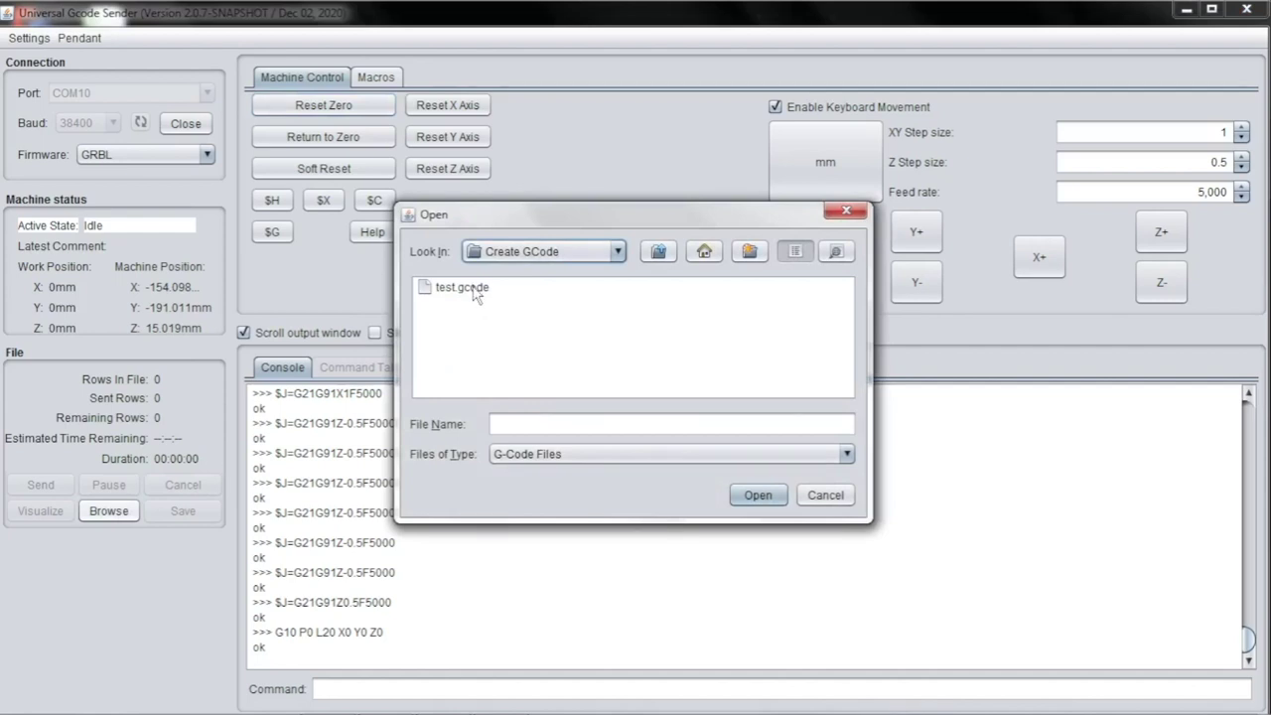
Load test.gcode (1729 rows) and open its G-Code Visualizer preview
double_click(466, 288)
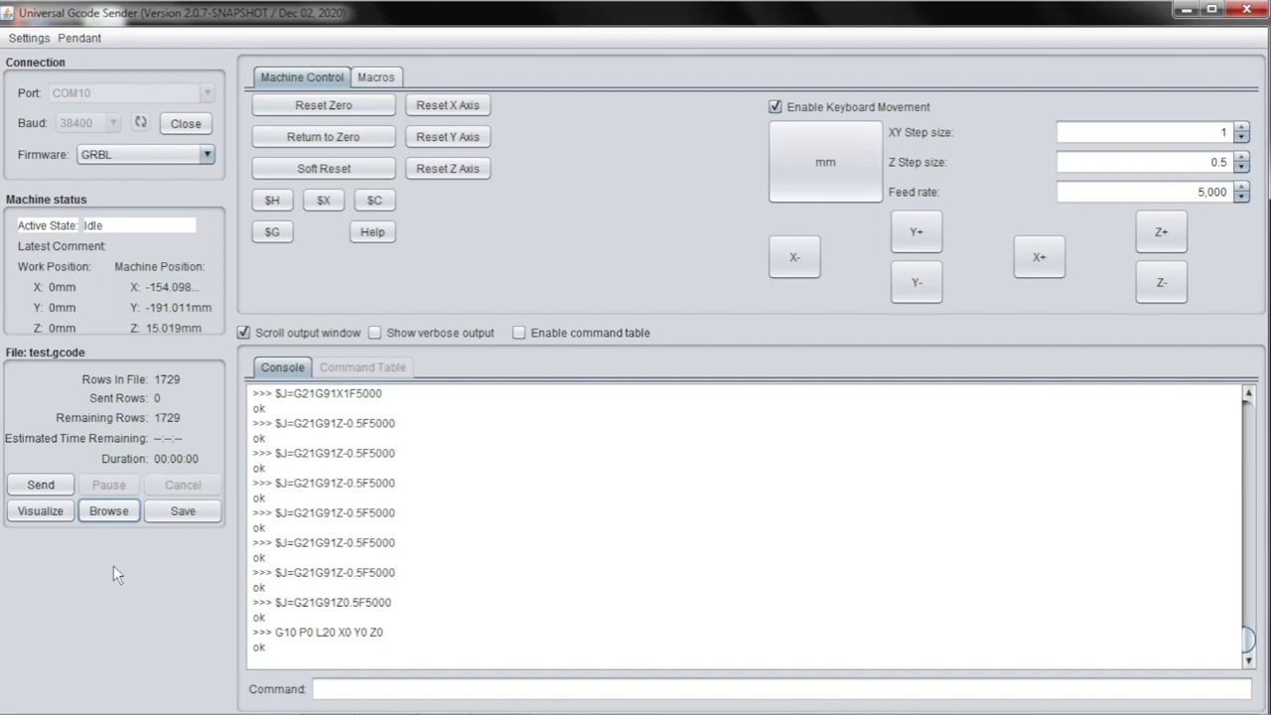
click(48, 511)
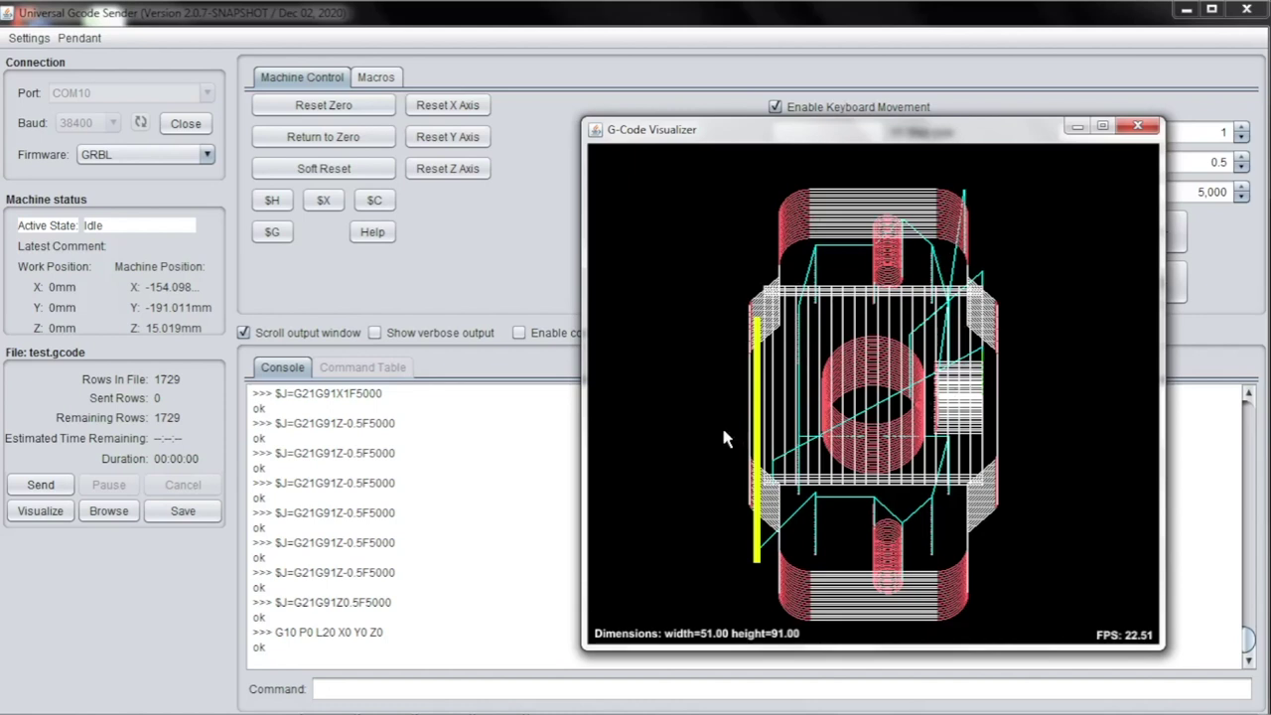
Close the G-Code Visualizer and return to the main window with test.gcode loaded
click(532, 441)
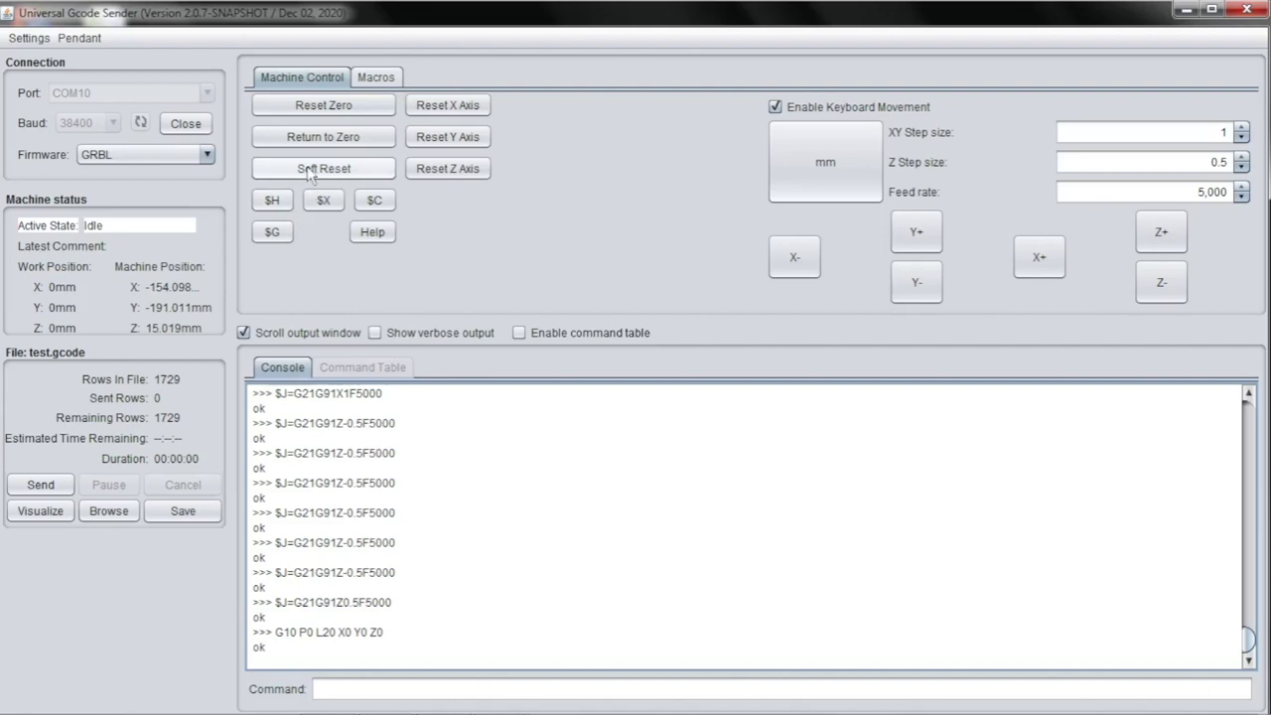
Soft-reset the GRBL controller so work position matches machine position
click(308, 169)
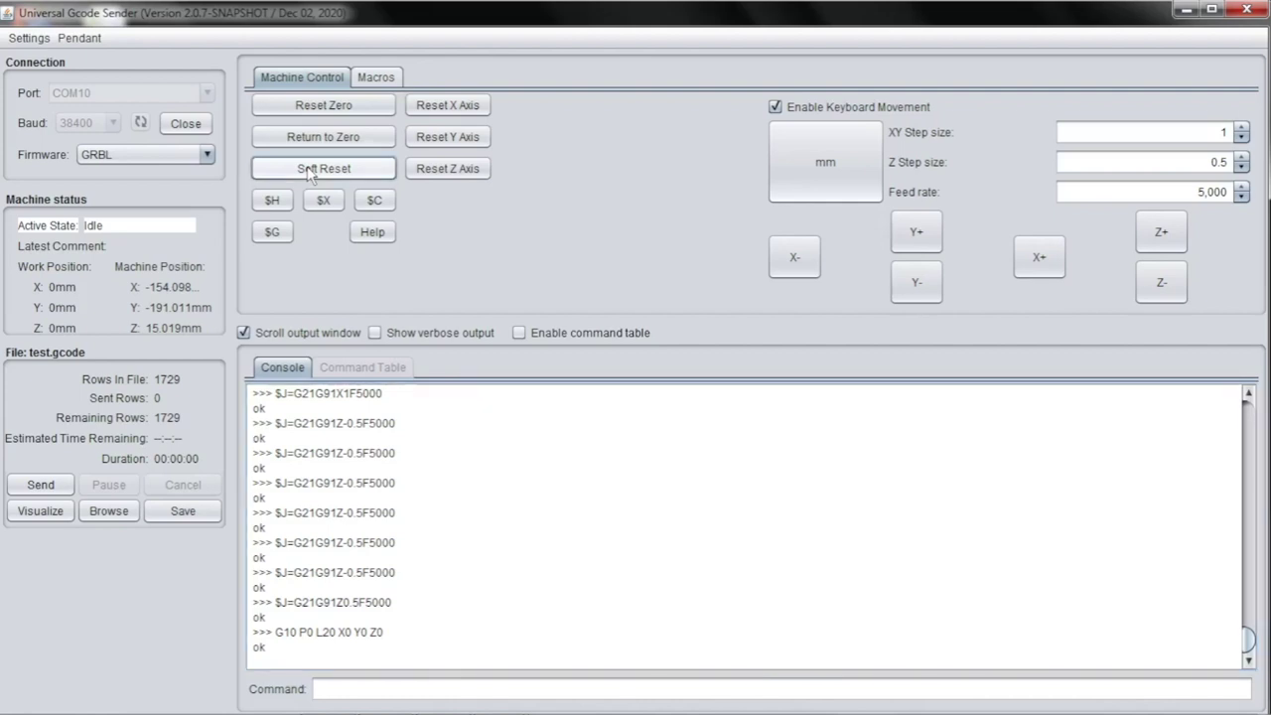